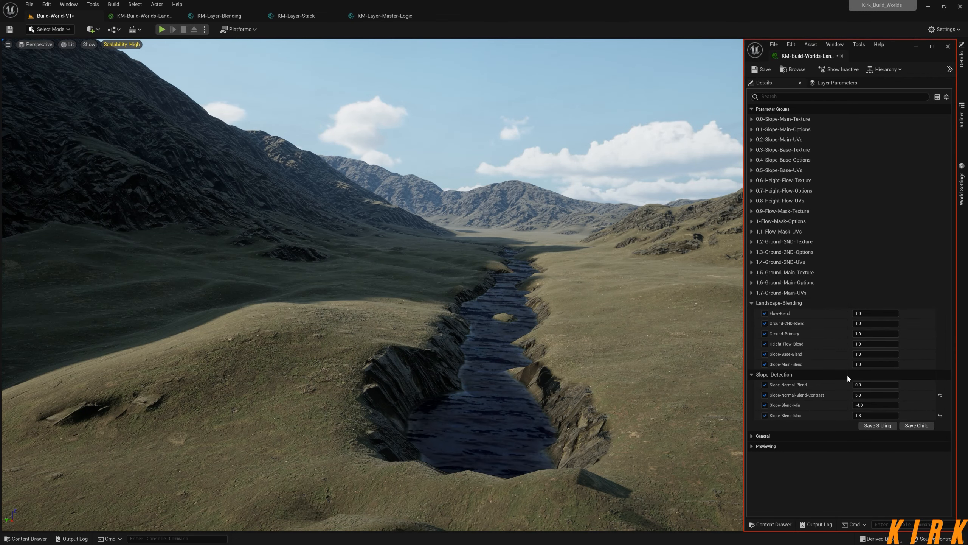
Inspect the shaded mountain slopes and the rocky riverbank in the level, and close the landscape material instance window.
right_drag(555, 331, 444, 330)
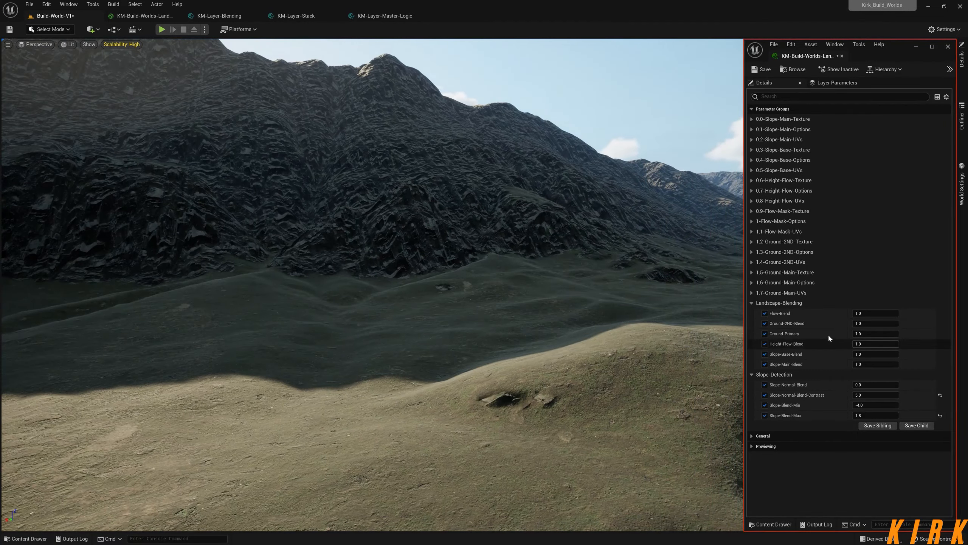
right_drag(595, 317, 594, 314)
right_drag(496, 317, 461, 320)
key(w)
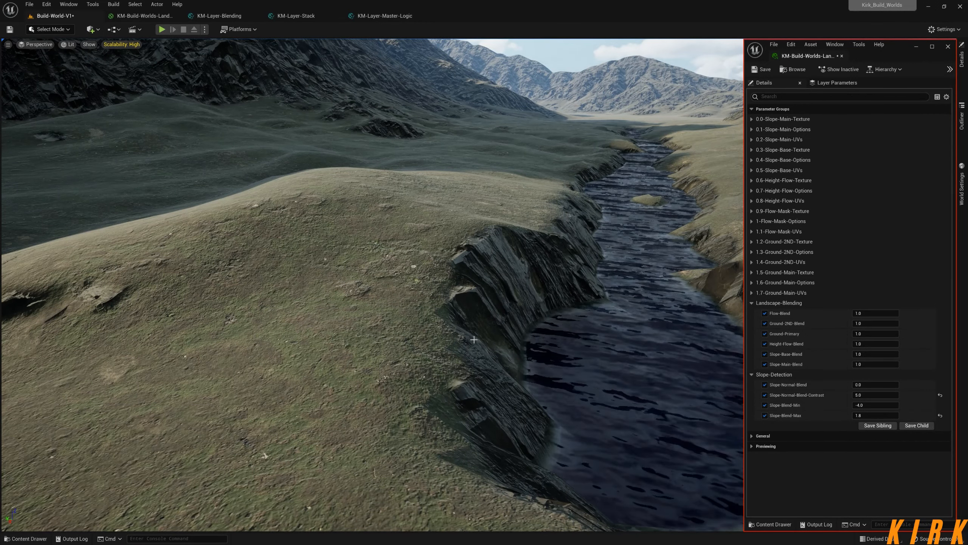
right_drag(474, 339, 474, 297)
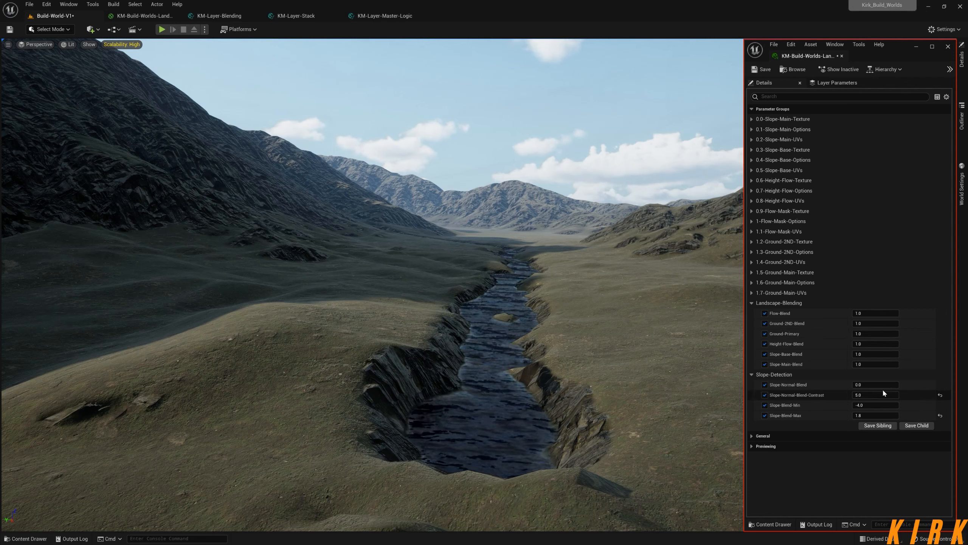
click(948, 46)
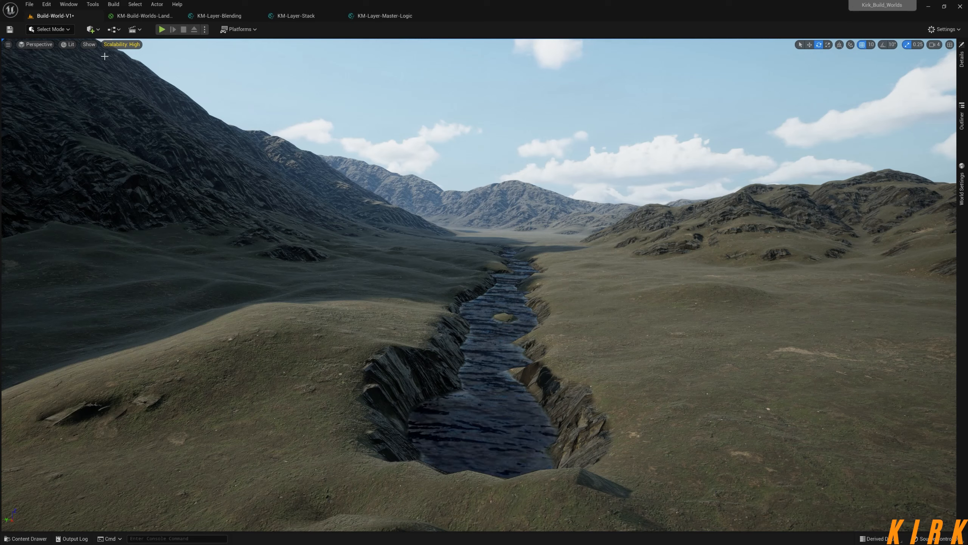
Open the KM-Build-Worlds-Landscape material graph and select the Slope-Detection nodes below the Slope-Main group.
click(142, 17)
right_drag(233, 196, 388, 121)
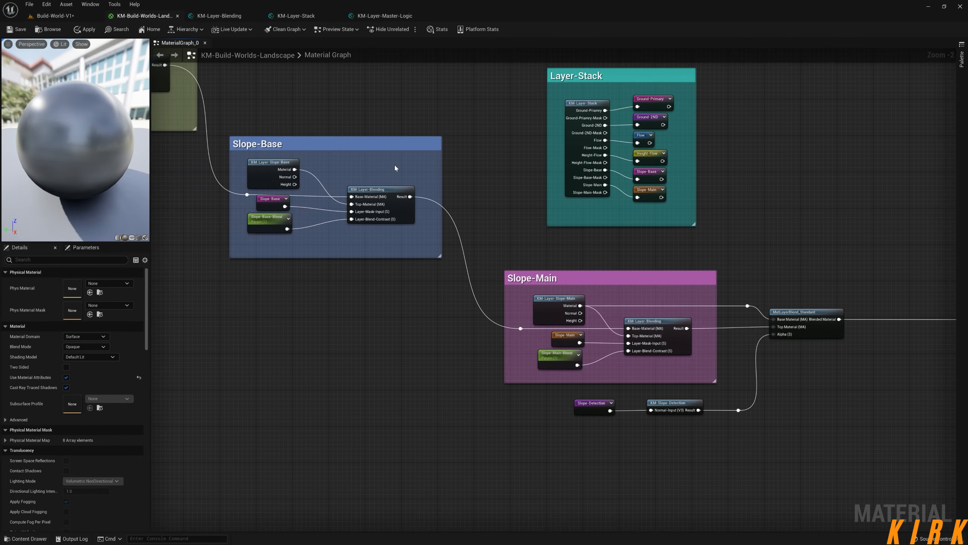
scroll(394, 164, down, 2)
right_drag(455, 171, 418, 179)
right_drag(409, 225, 462, 174)
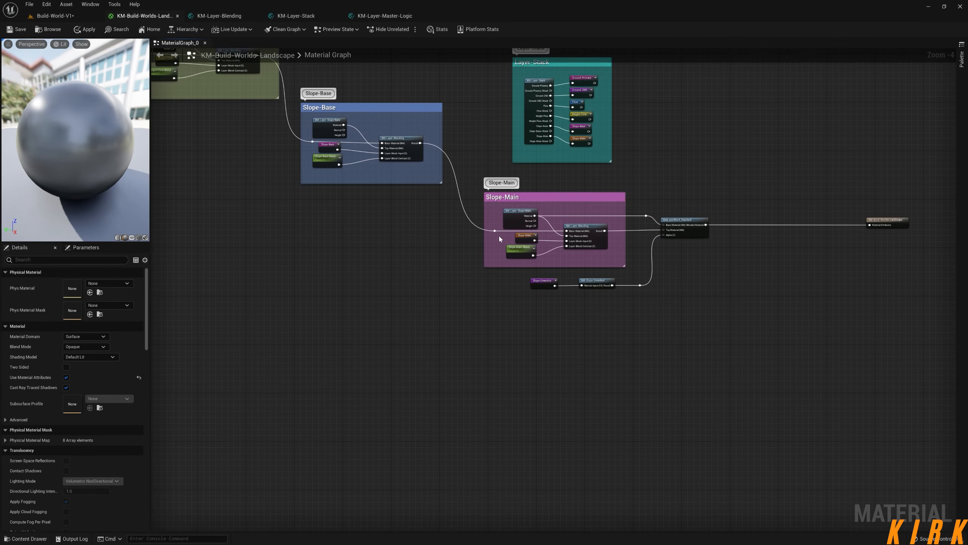
scroll(640, 299, up, 4)
drag(688, 250, 403, 305)
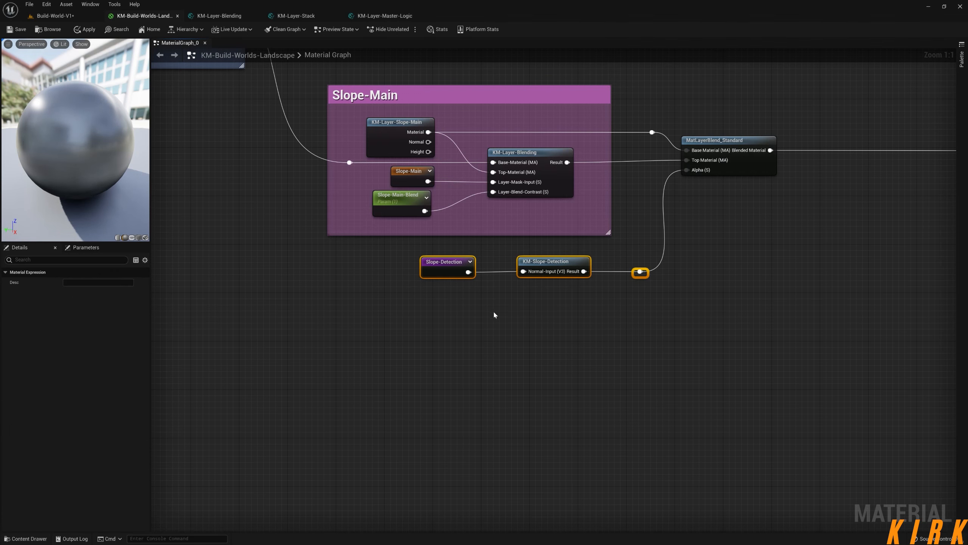
Examine how the Slope-Main group and the Slope-Detection branch feed the MatLayerBlend_Standard node.
right_drag(530, 311, 569, 359)
drag(840, 127, 357, 353)
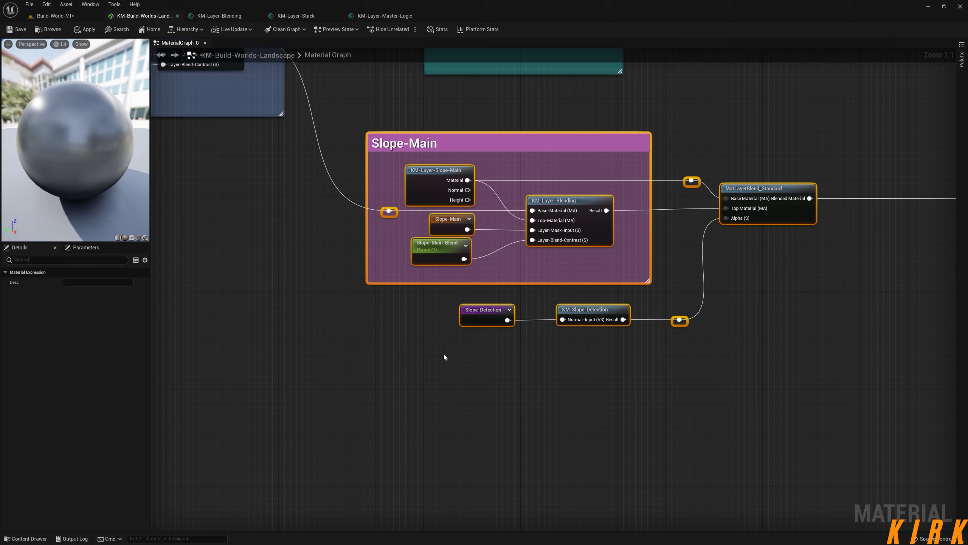
drag(846, 123, 354, 345)
click(575, 345)
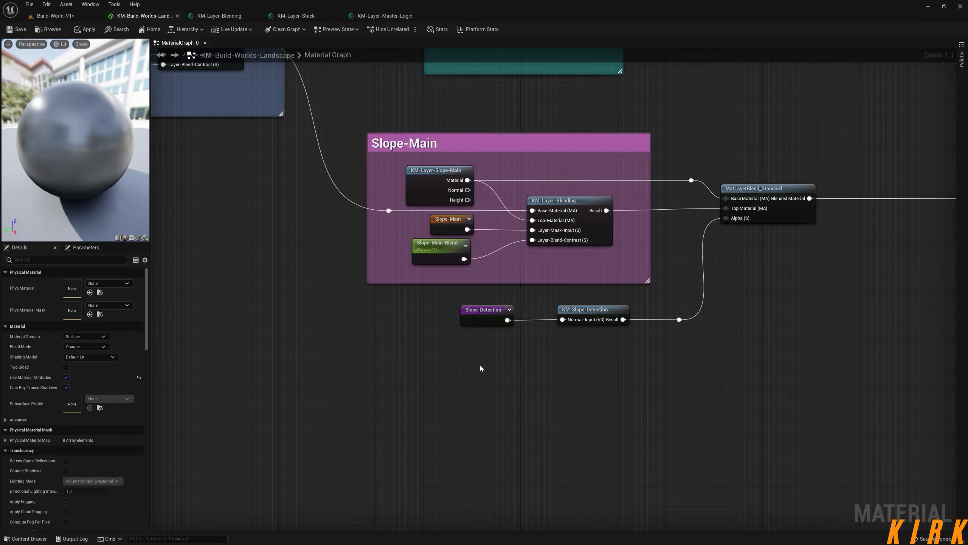
right_drag(454, 363, 551, 378)
scroll(564, 368, down, 2)
scroll(572, 379, up, 2)
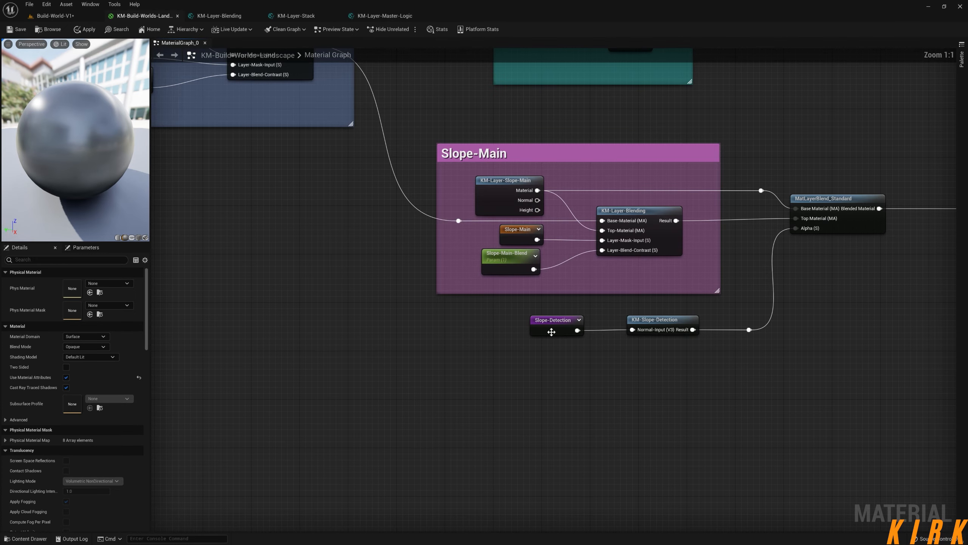
Trace the Slope-Detection reroute back to its declaration in the Ground-Primary group.
click(550, 328)
scroll(530, 367, down, 3)
scroll(444, 347, down, 3)
right_drag(343, 321, 661, 445)
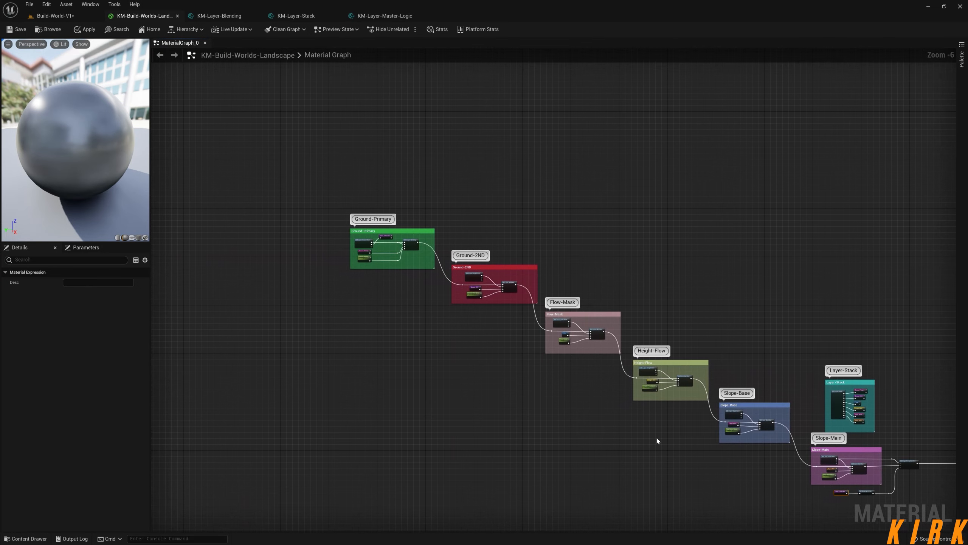
scroll(348, 266, up, 6)
right_drag(506, 278, 463, 356)
mouse_move(441, 240)
mouse_down()
mouse_move(469, 225)
mouse_move(429, 237)
mouse_up()
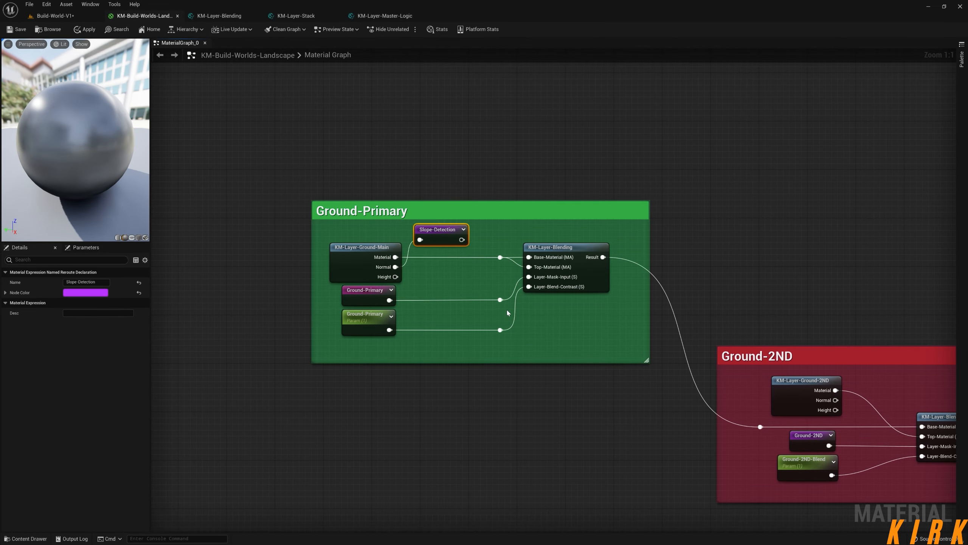
right_drag(507, 313, 469, 306)
Examine the chain of layer groups from Ground-2ND through Slope-Main to the final material blend.
scroll(507, 335, down, 3)
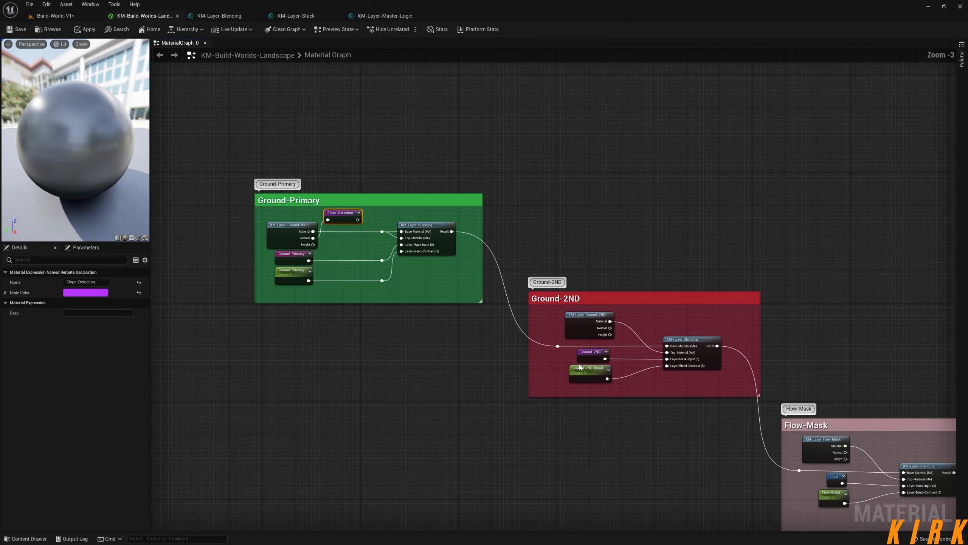
right_drag(749, 419, 463, 291)
right_drag(722, 409, 435, 242)
scroll(499, 298, down, 2)
right_drag(489, 287, 499, 343)
drag(323, 131, 183, 277)
right_drag(583, 422, 335, 121)
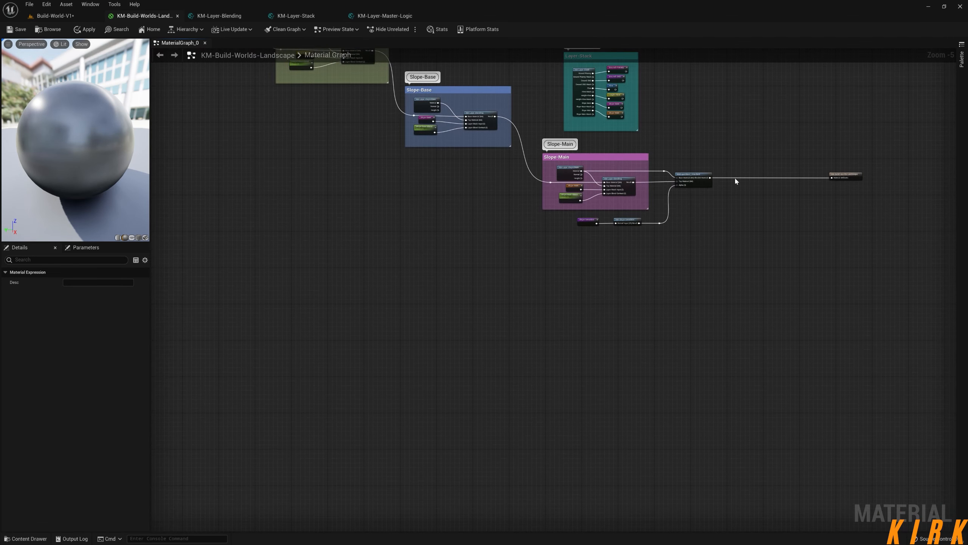
drag(738, 159, 525, 262)
right_drag(612, 283, 643, 353)
scroll(624, 346, down, 4)
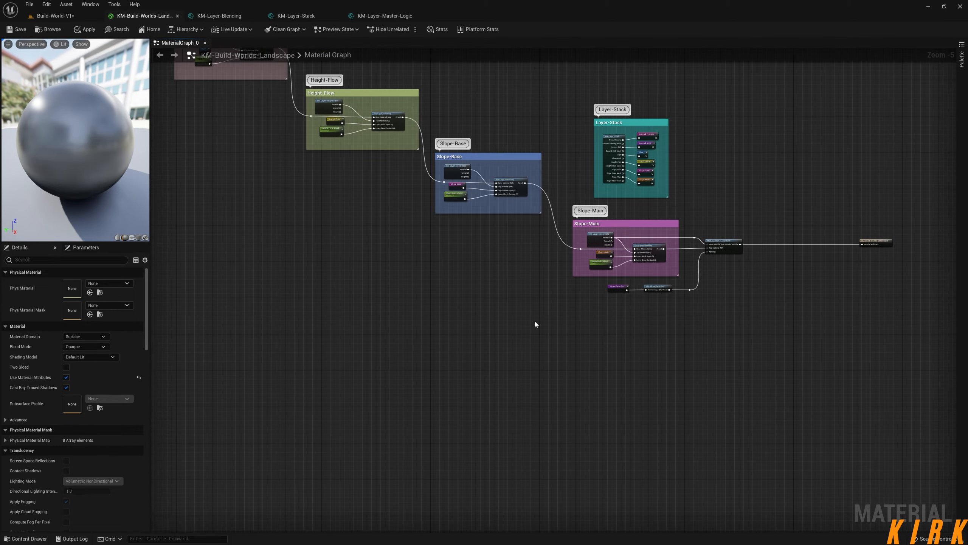
drag(643, 171, 396, 331)
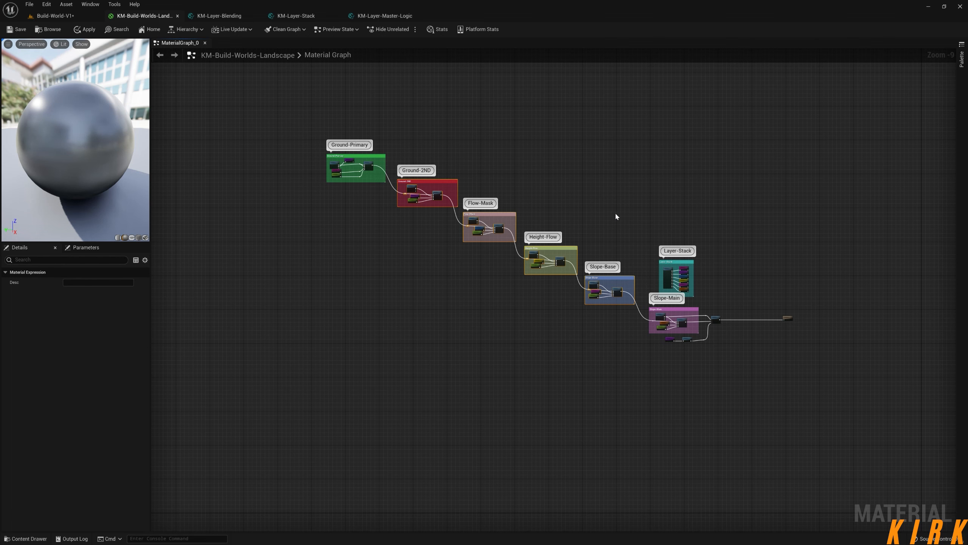
drag(628, 132, 400, 363)
Return to the Build-World-V1 level and look over the mountain slopes and the river.
click(56, 16)
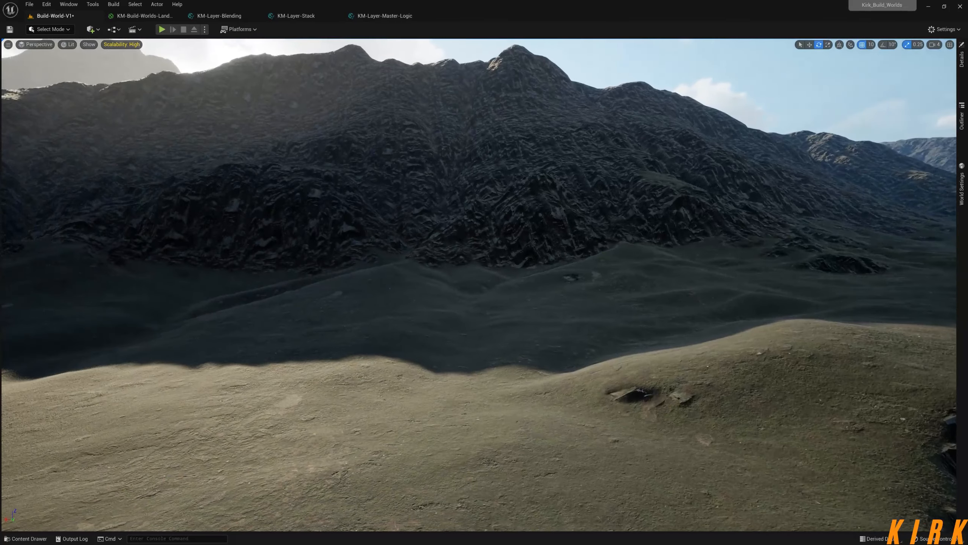
right_drag(480, 284, 513, 349)
right_drag(434, 324, 507, 219)
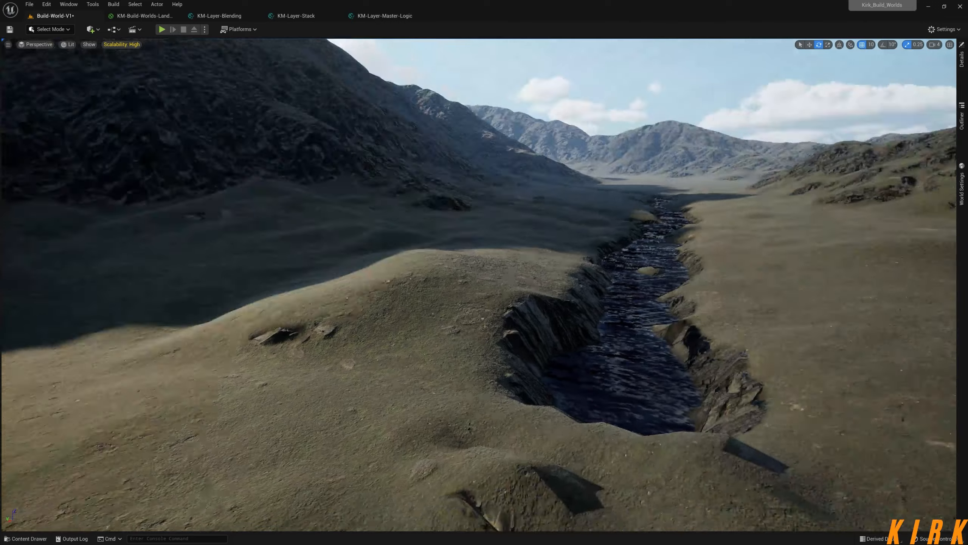
mouse_move(484, 267)
right_down()
mouse_move(583, 267)
mouse_move(477, 263)
right_up()
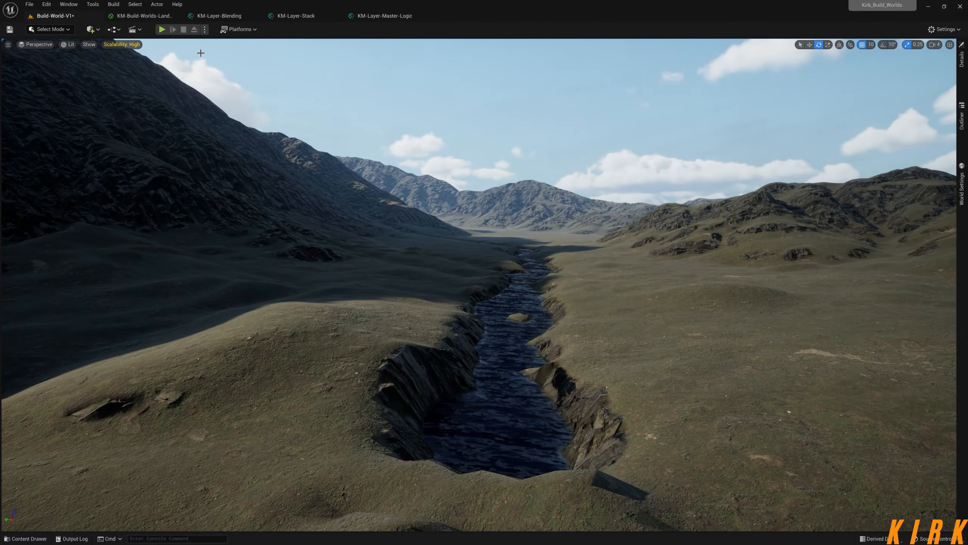
Reopen the landscape material graph and review the Slope-Detection nodes together with the Slope-Main group.
click(154, 19)
scroll(677, 358, up, 5)
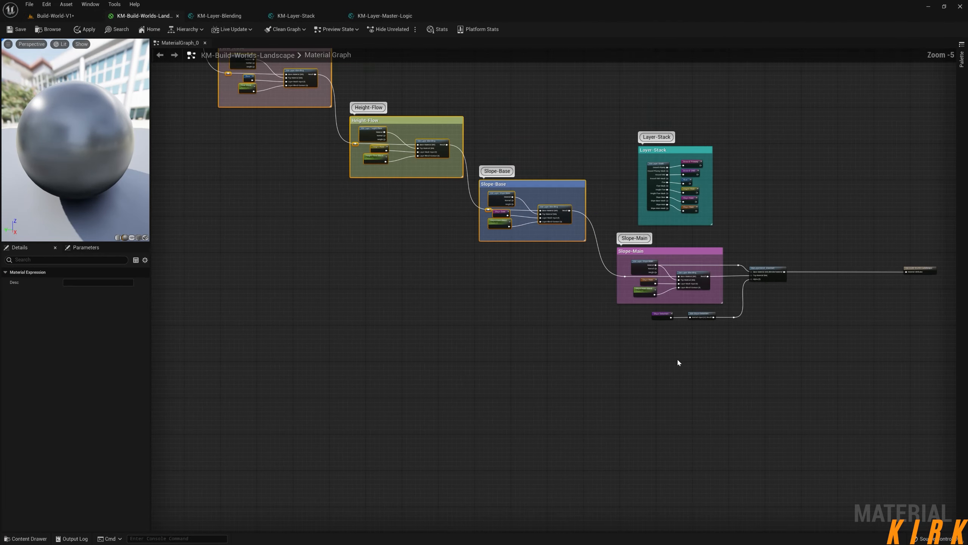
drag(780, 296, 642, 324)
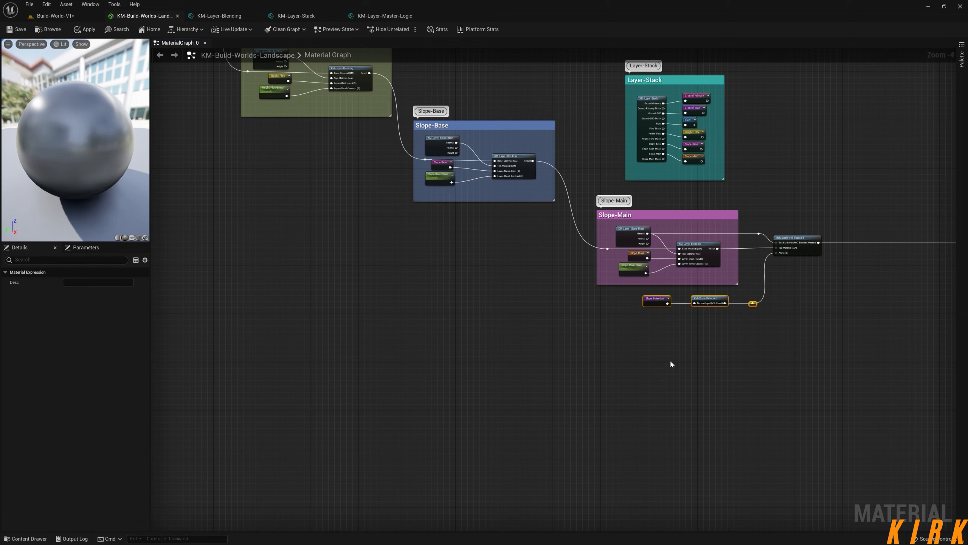
right_drag(742, 356, 586, 365)
drag(561, 257, 671, 322)
click(528, 333)
right_drag(611, 364, 609, 398)
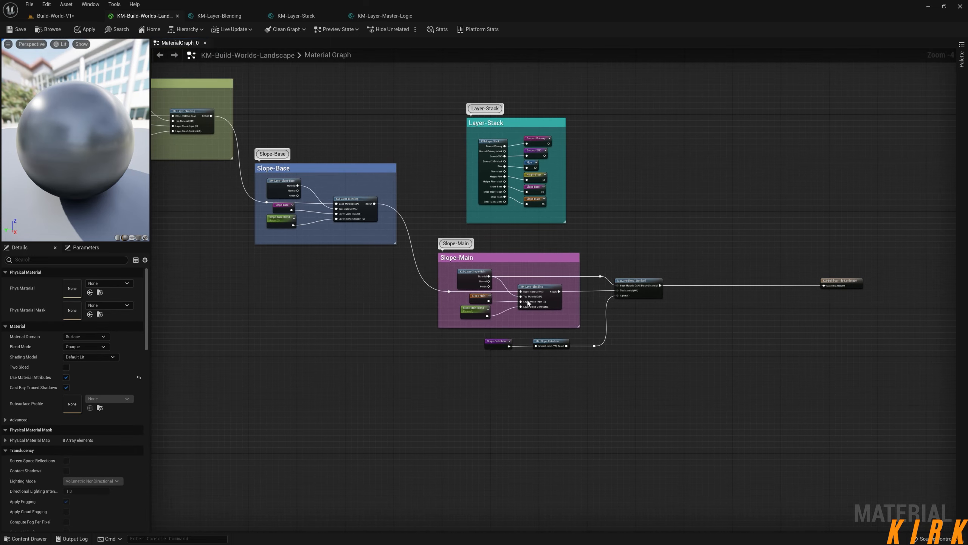
Compare the landscape material graph with the rocky slopes and flat ground in the Build-World-V1 level.
click(45, 16)
right_drag(360, 176, 299, 176)
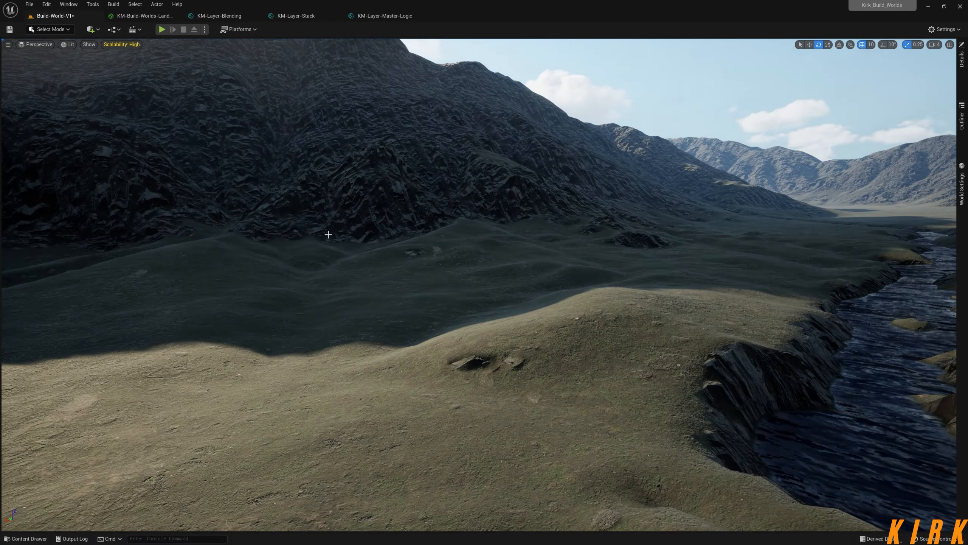
right_drag(268, 221, 277, 244)
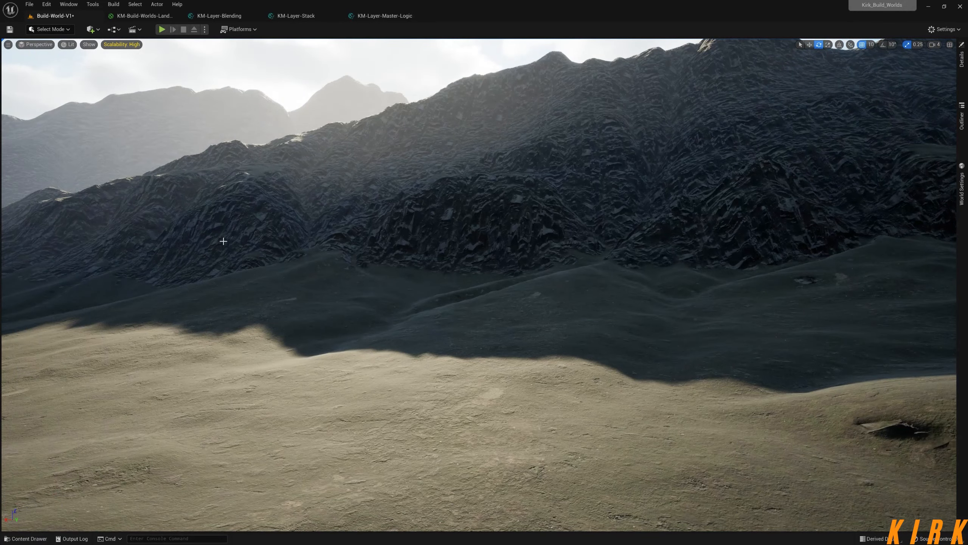
right_drag(497, 273, 641, 267)
click(156, 18)
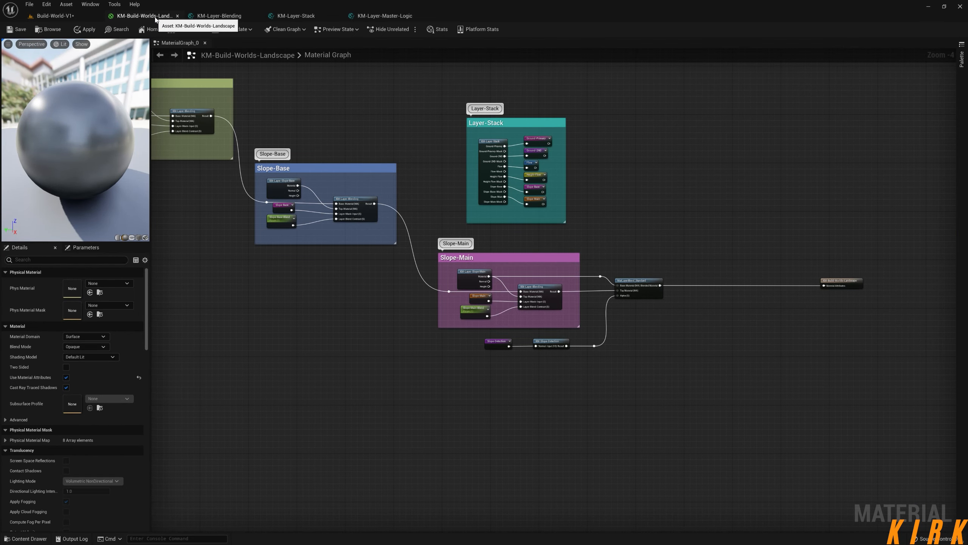
click(61, 16)
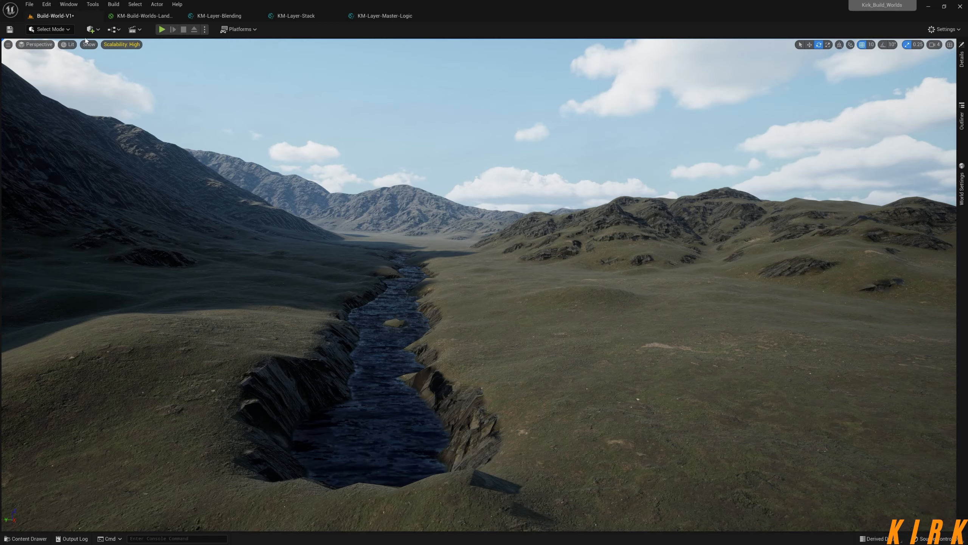
Switch the level editor to Landscape mode and select the primary ground layer among the paint target layers.
click(67, 31)
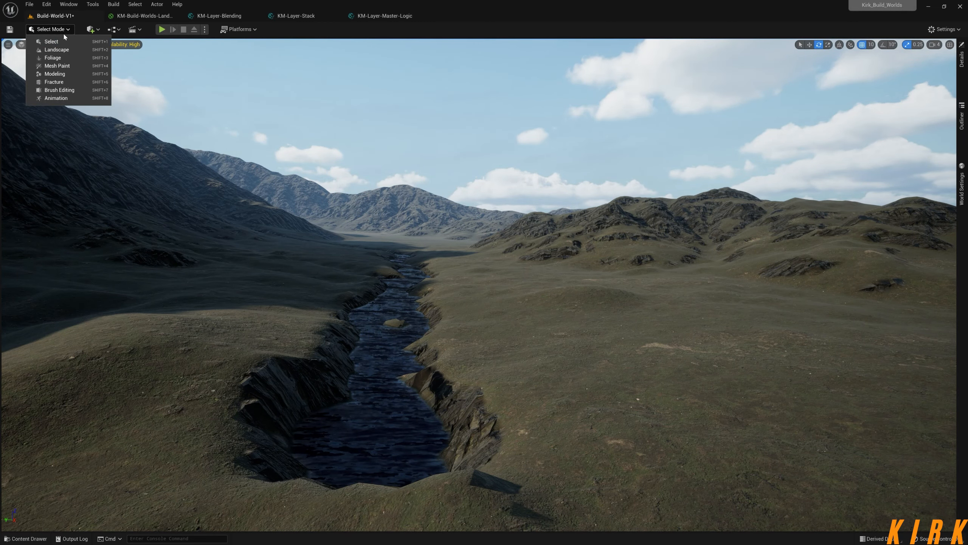
click(61, 50)
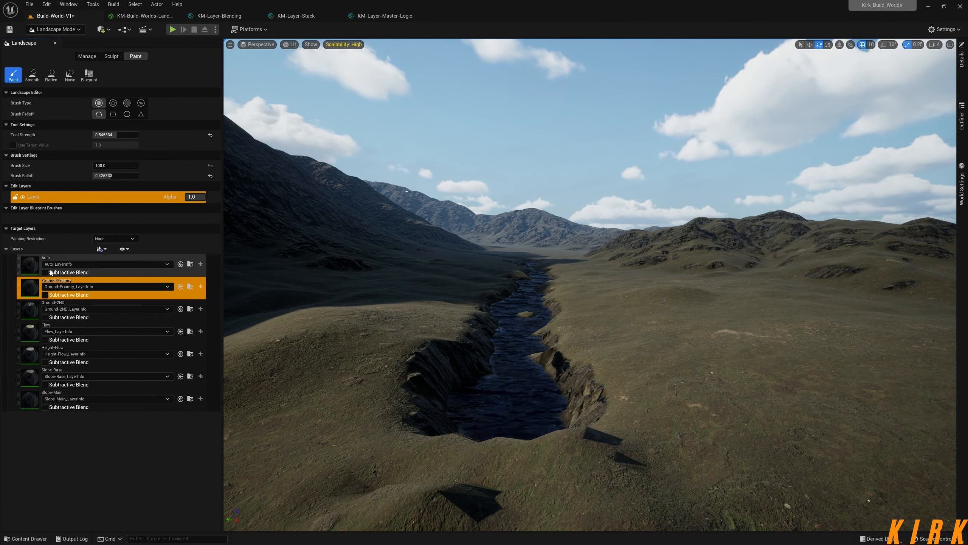
click(99, 286)
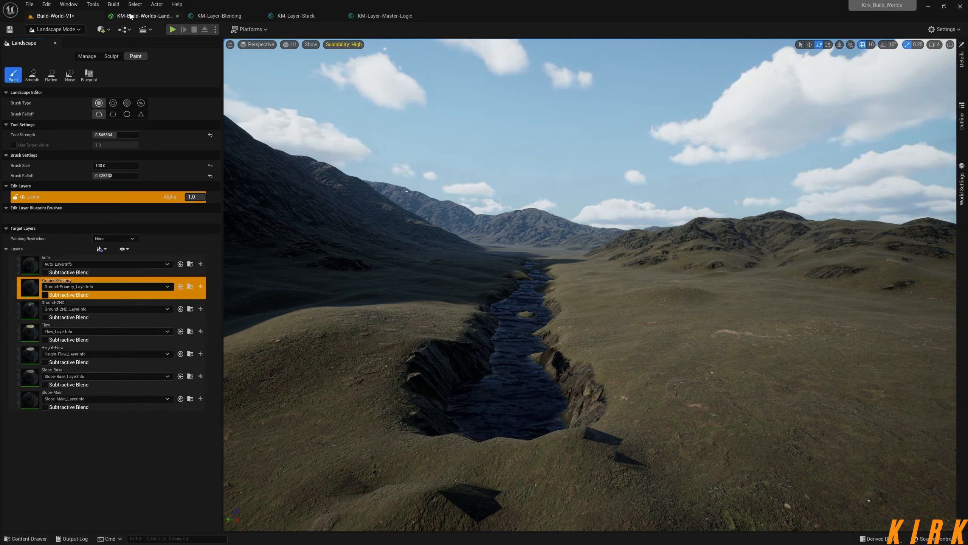
Go to the landscape material graph and select the layer groups from Ground-Primary to Slope-Base.
click(145, 15)
scroll(504, 250, down, 3)
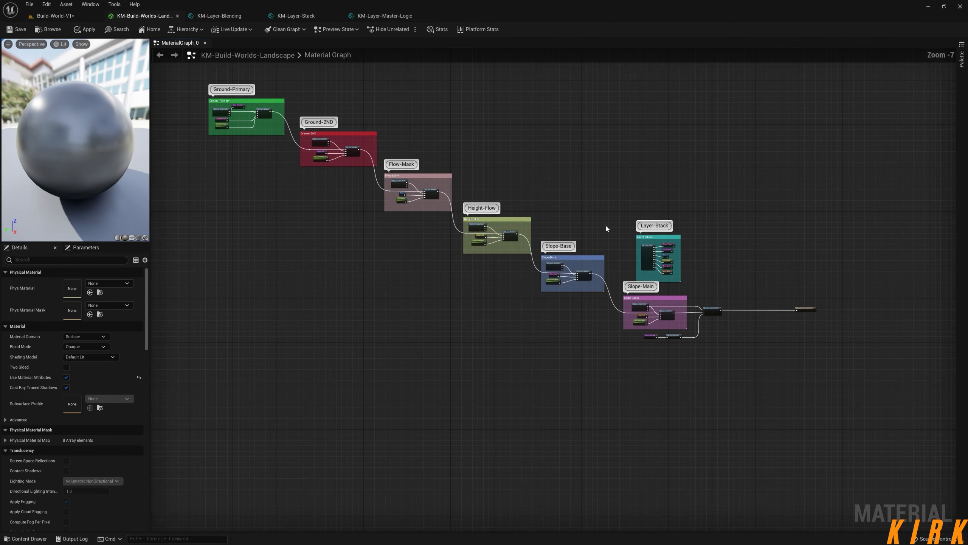
drag(607, 80, 193, 329)
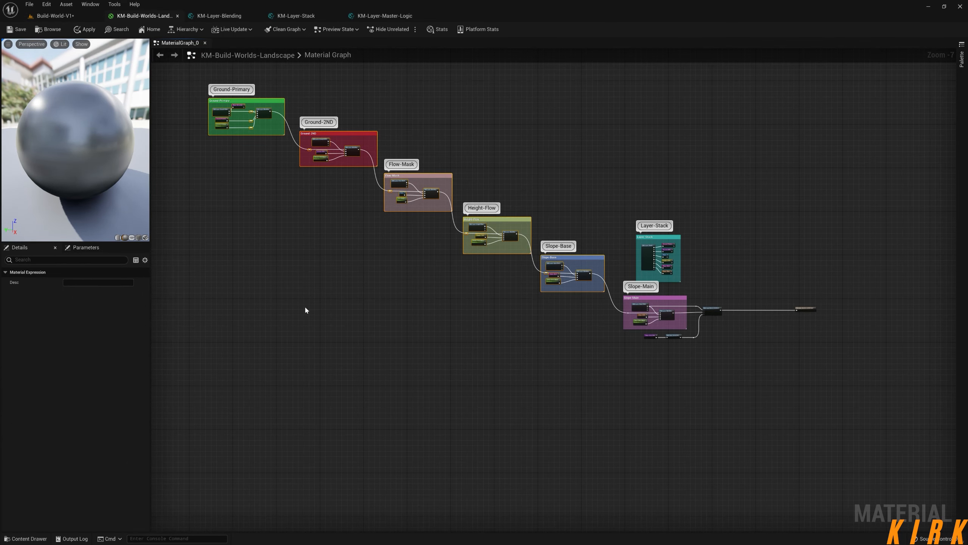
Review the landscape's layer import options in the Build-World-V1 level, and return the editor to Select mode.
click(74, 16)
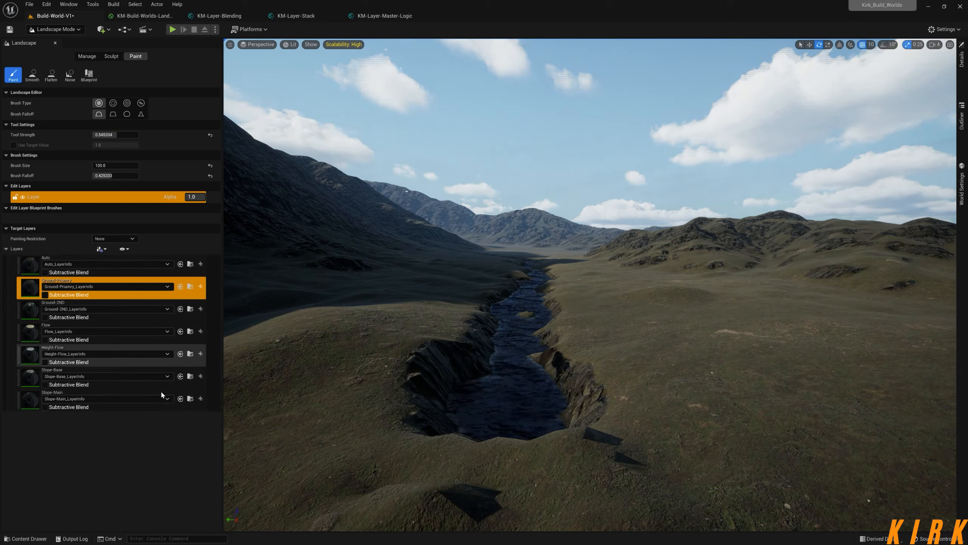
click(86, 57)
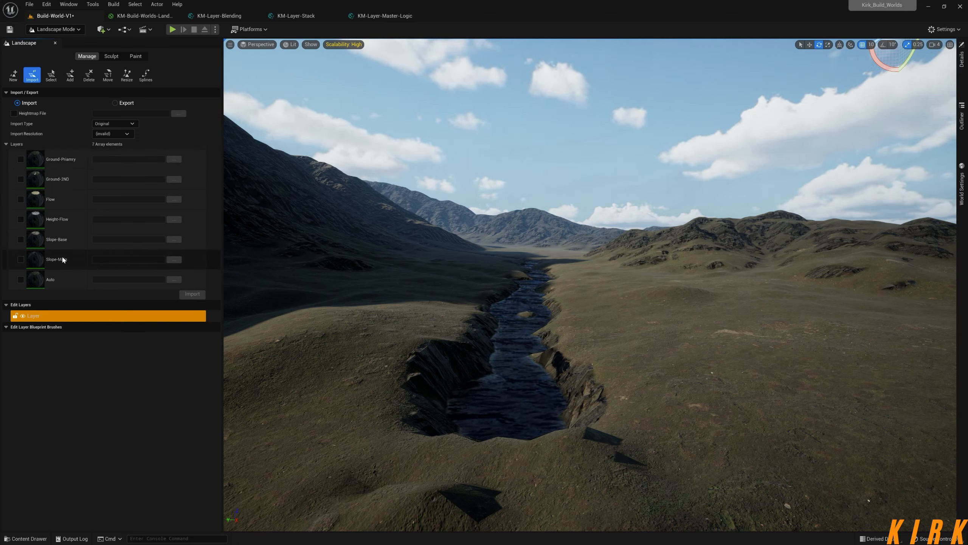
click(81, 31)
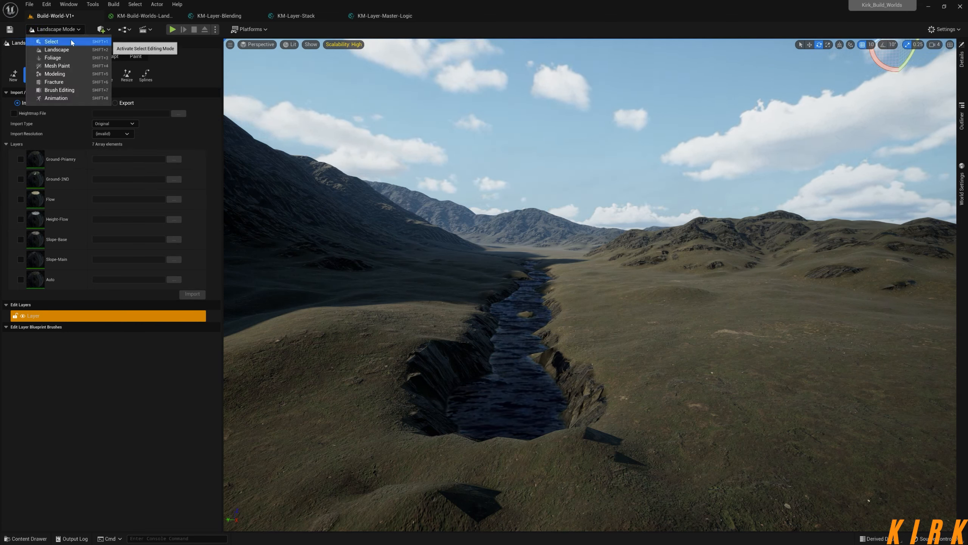
click(71, 41)
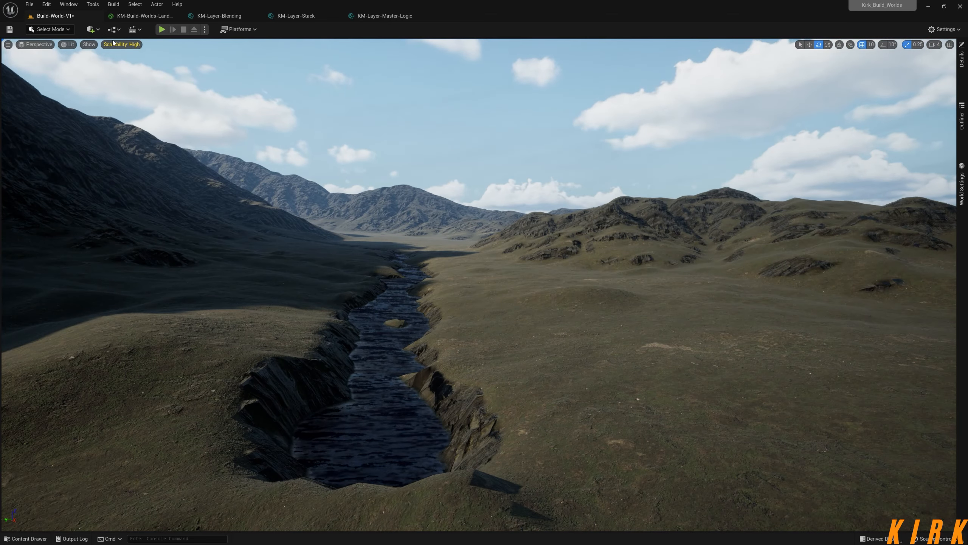
Go to the landscape material graph and select the Layer-Stack group to examine its layer outputs and named reroutes.
click(145, 21)
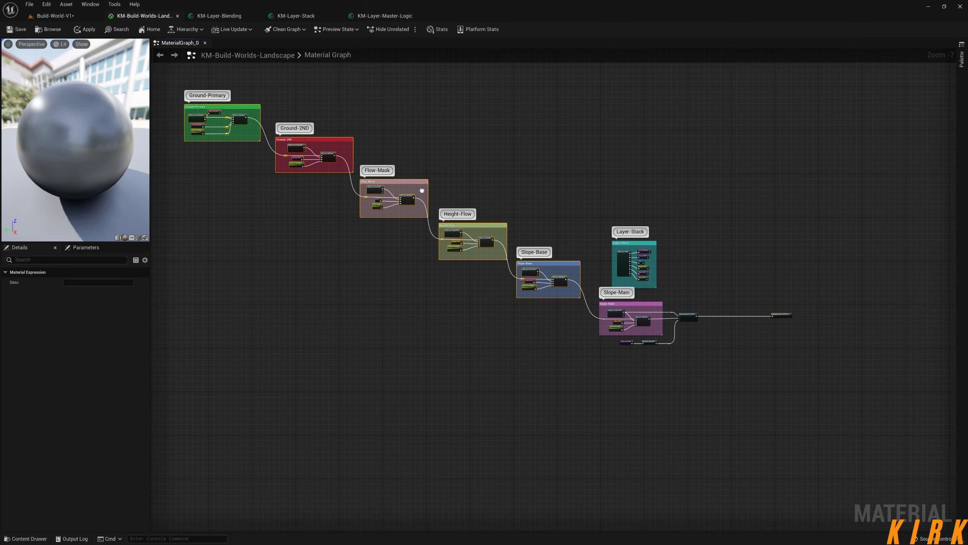
scroll(587, 278, up, 5)
right_drag(568, 281, 682, 289)
drag(719, 121, 446, 345)
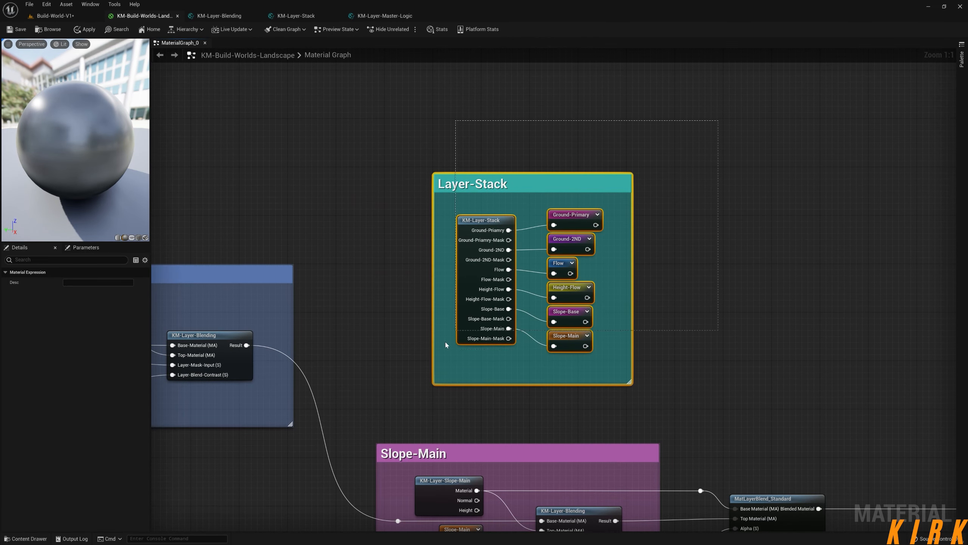
drag(390, 397, 387, 395)
click(636, 204)
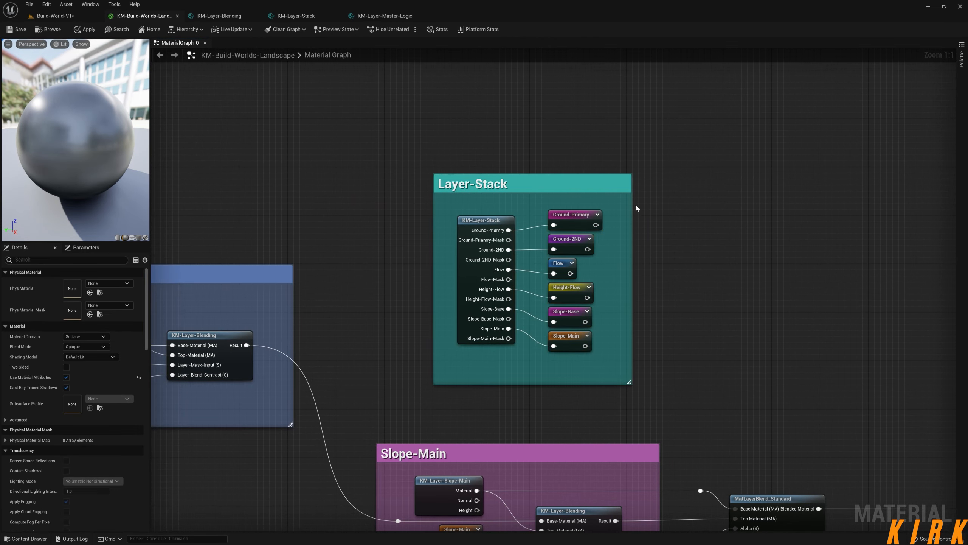
drag(620, 186, 391, 398)
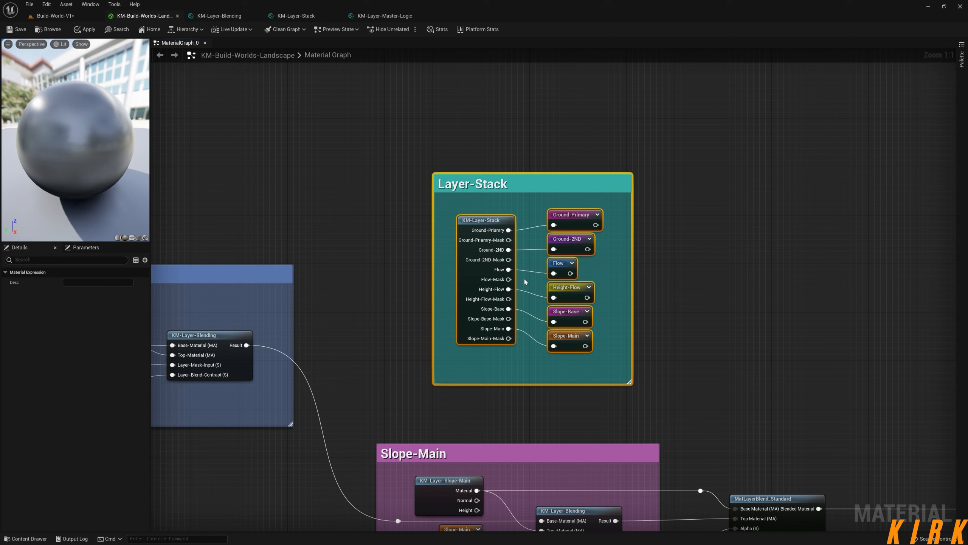
drag(701, 145, 384, 406)
click(671, 158)
drag(686, 119, 390, 395)
click(390, 395)
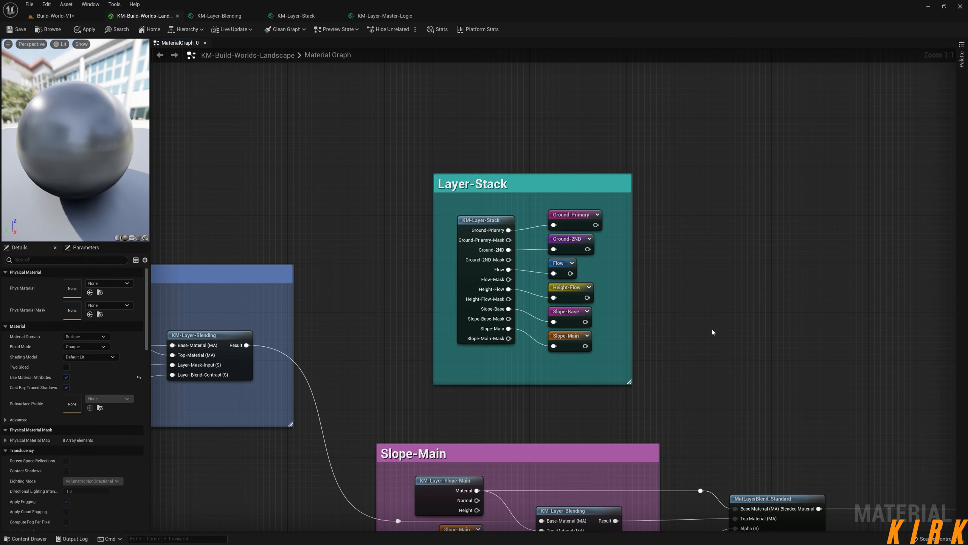
drag(690, 139, 393, 399)
click(393, 398)
right_drag(489, 212, 494, 184)
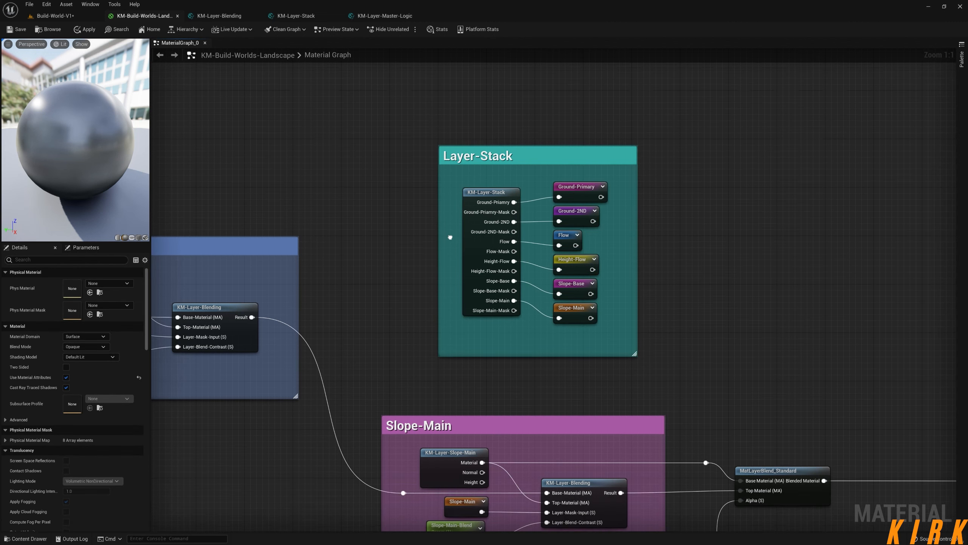
Compare the KM-Layer-Stack function with the Build-World-V1 level, and examine the primary ground layer sample in the Ground-Mask group.
click(316, 20)
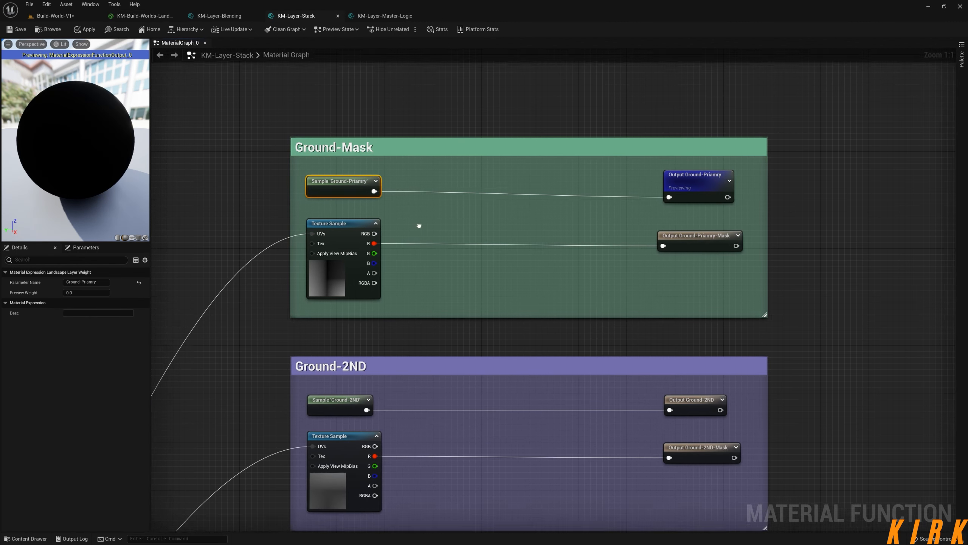
click(57, 15)
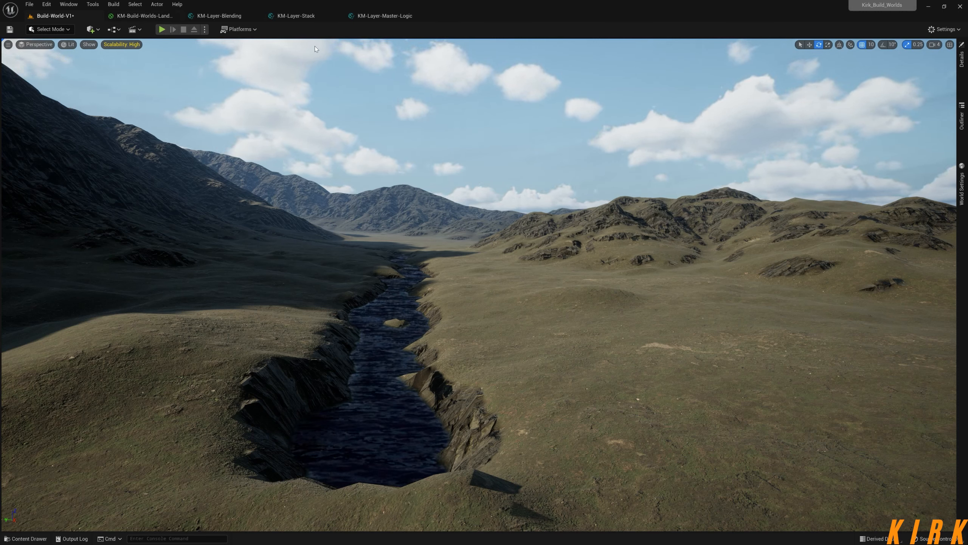
click(384, 16)
click(307, 17)
right_drag(339, 138, 337, 53)
scroll(440, 119, down, 3)
right_drag(463, 137, 463, 146)
scroll(435, 232, up, 3)
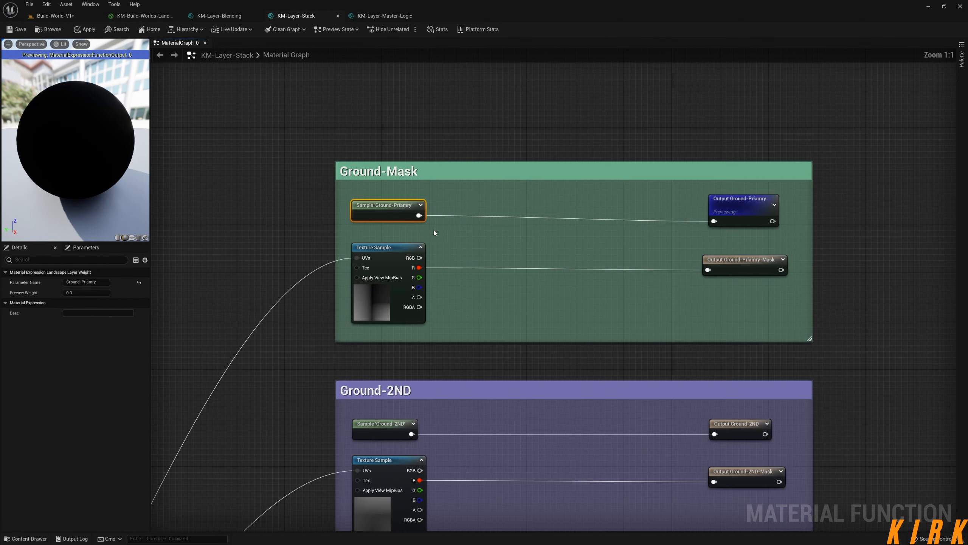
mouse_move(388, 210)
mouse_down()
mouse_move(351, 210)
mouse_move(397, 210)
mouse_move(383, 207)
mouse_up()
mouse_move(386, 208)
mouse_down()
mouse_move(393, 224)
mouse_move(384, 209)
mouse_up()
Trace the Ground-Primary named reroute in the landscape material from the Layer-Stack group to the layer mask input in the Ground-Primary group.
click(156, 15)
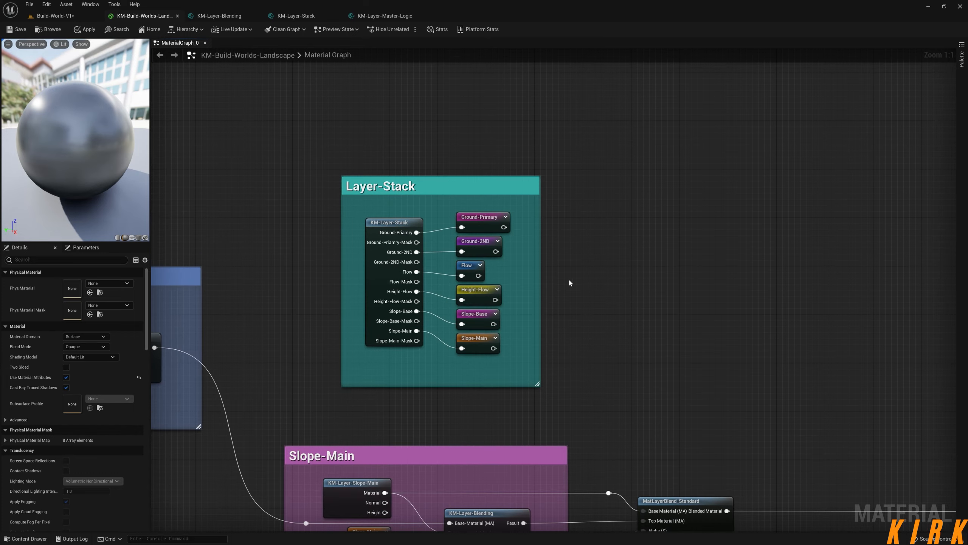
mouse_move(491, 221)
mouse_down()
mouse_move(660, 215)
mouse_move(491, 222)
mouse_up()
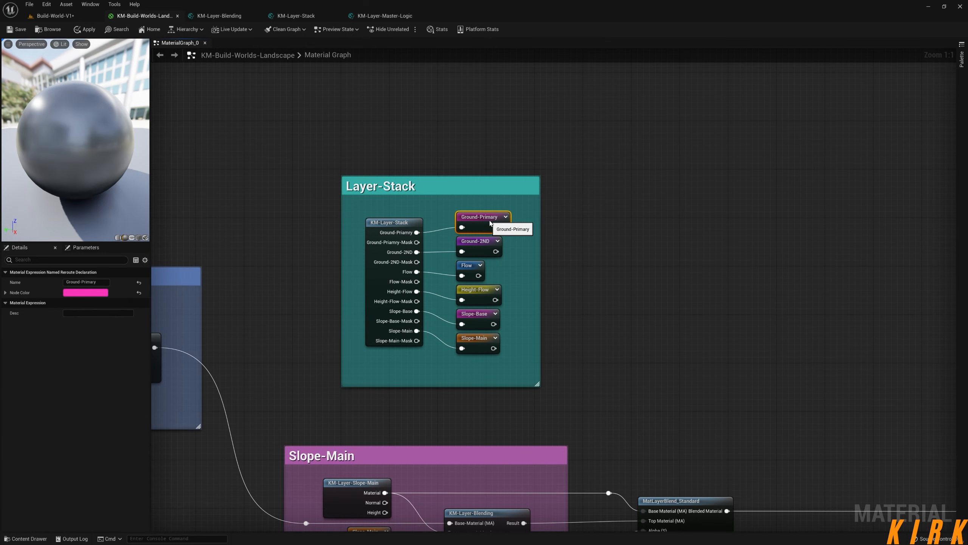
right_drag(289, 208, 499, 261)
scroll(500, 261, down, 4)
right_drag(303, 224, 752, 311)
right_drag(353, 237, 62, 172)
right_drag(950, 288, 835, 245)
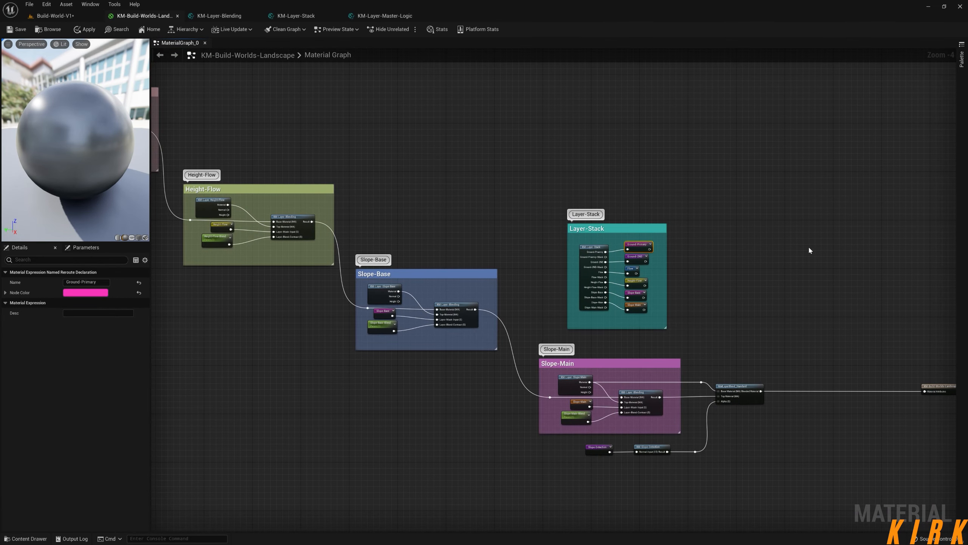
right_drag(342, 206, 772, 300)
right_drag(326, 190, 692, 335)
scroll(418, 215, up, 3)
scroll(418, 215, up, 1)
mouse_move(464, 198)
mouse_down()
mouse_move(485, 231)
mouse_move(465, 192)
mouse_up()
right_drag(671, 250, 585, 258)
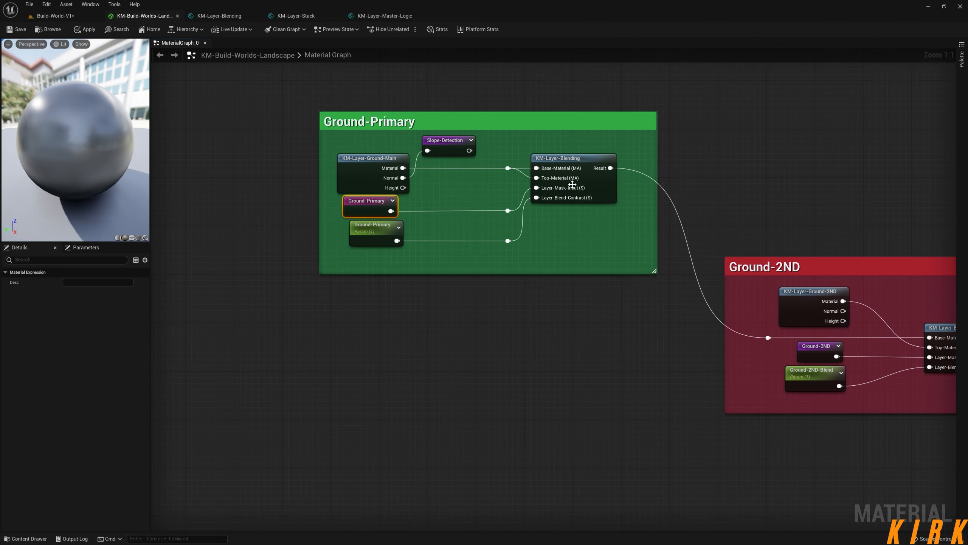
right_drag(548, 168, 493, 173)
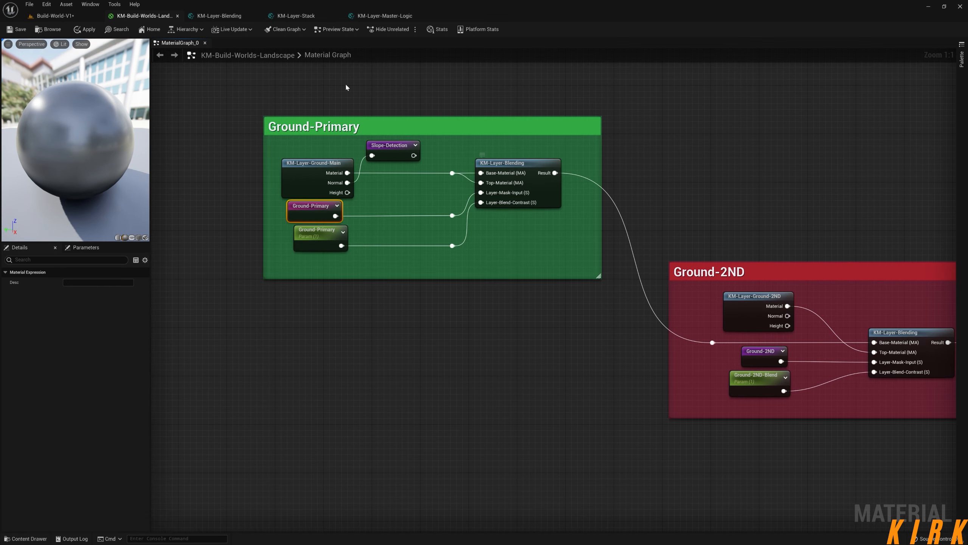
Examine the Layer-Mask-Input and its contrast connection in the KM-Layer-Blending function.
click(220, 15)
right_drag(339, 265, 356, 219)
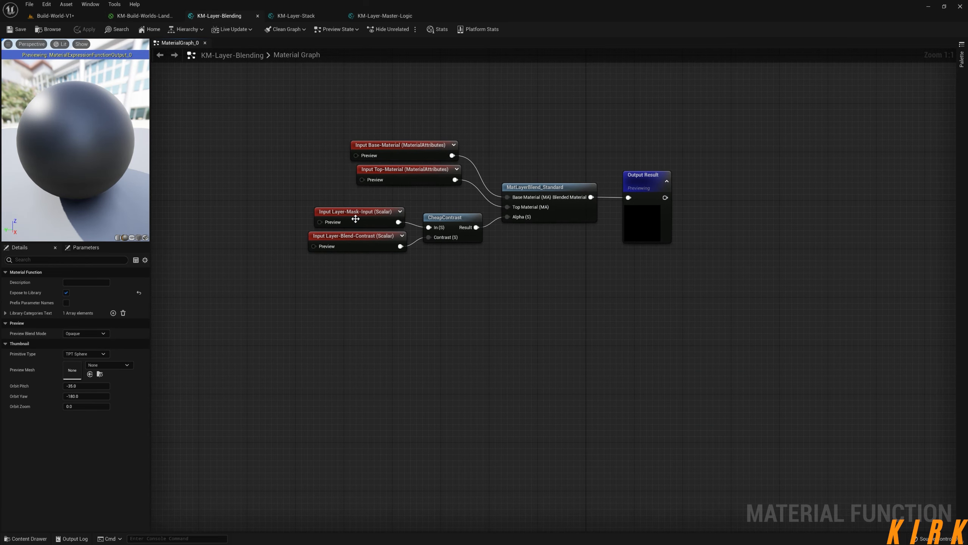
mouse_move(348, 213)
mouse_down()
mouse_move(292, 195)
mouse_move(348, 212)
mouse_up()
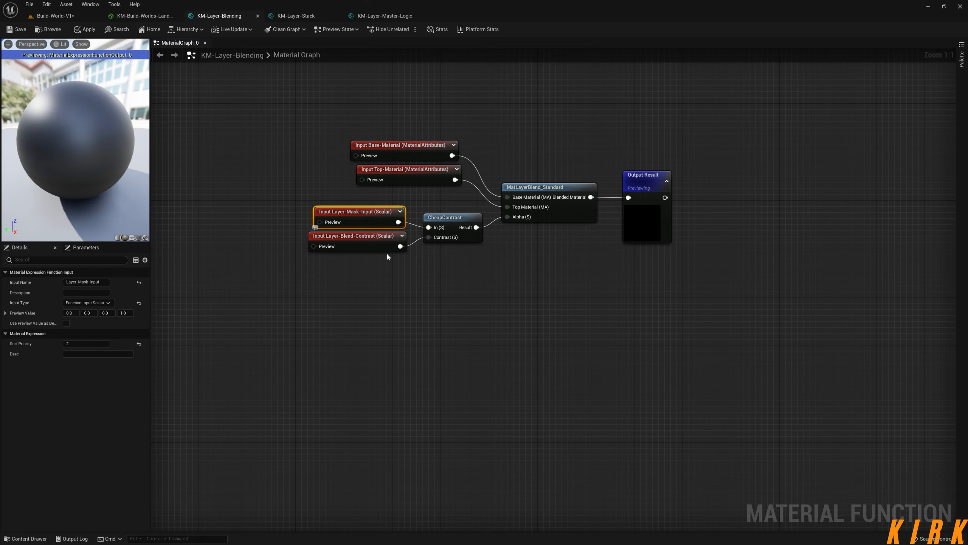
drag(418, 240, 429, 237)
Check the Build-World-V1 level against the Ground-Primary and Ground-2ND groups in the landscape material graph.
click(79, 17)
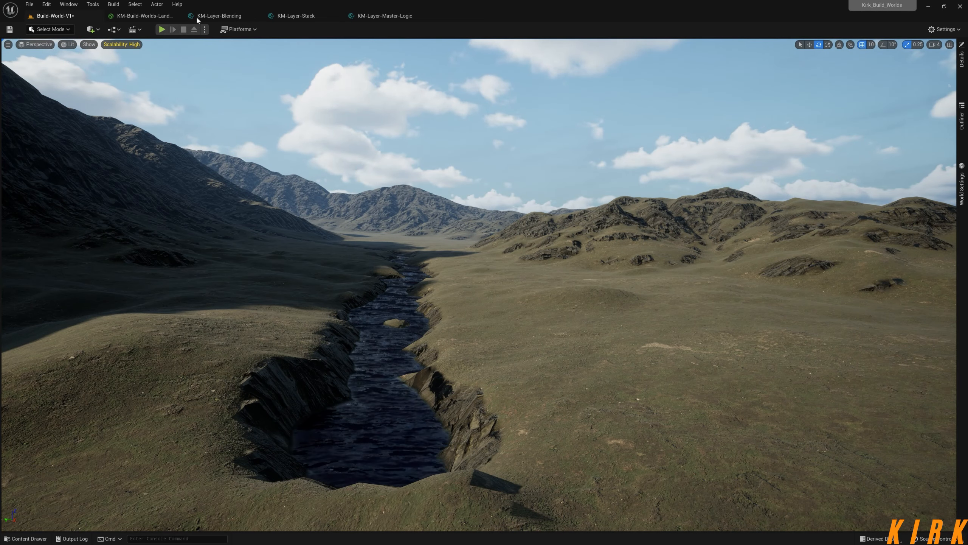
click(144, 16)
right_drag(576, 261, 493, 277)
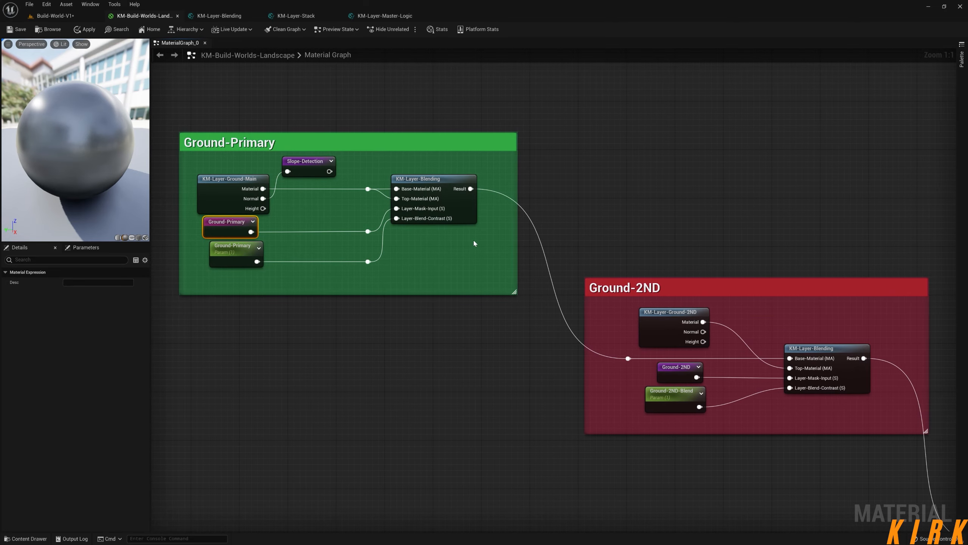
Add a LandscapeLayerSample node above the Ground-Mask group in the KM-Layer-Stack function and open its parameter name for editing.
click(297, 19)
right_drag(633, 226, 559, 179)
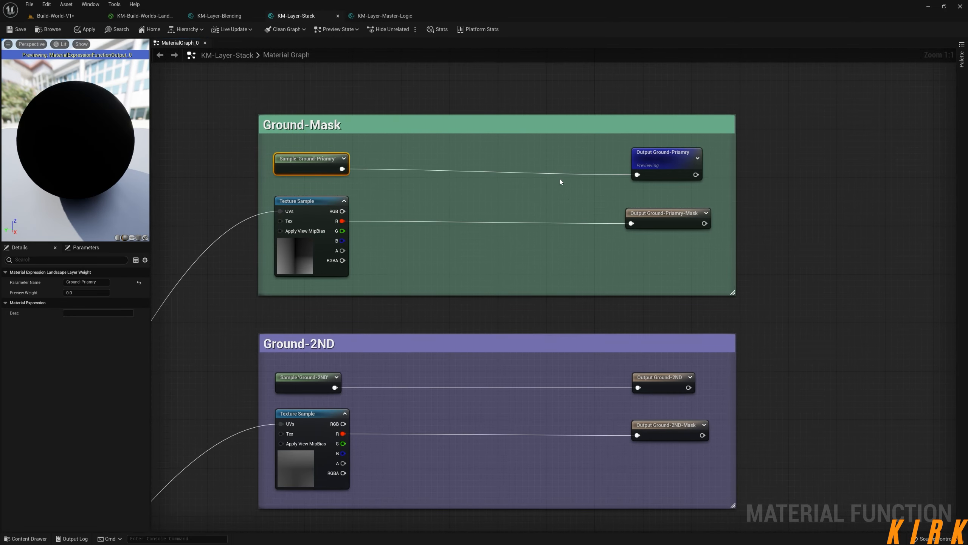
scroll(560, 185, down, 2)
right_drag(449, 204, 486, 254)
right_click(384, 100)
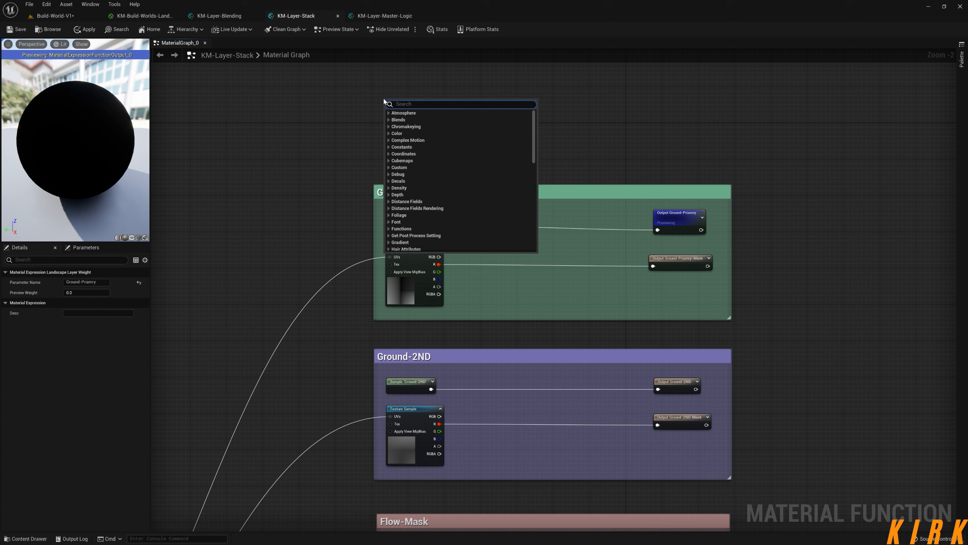
text(landscape sam)
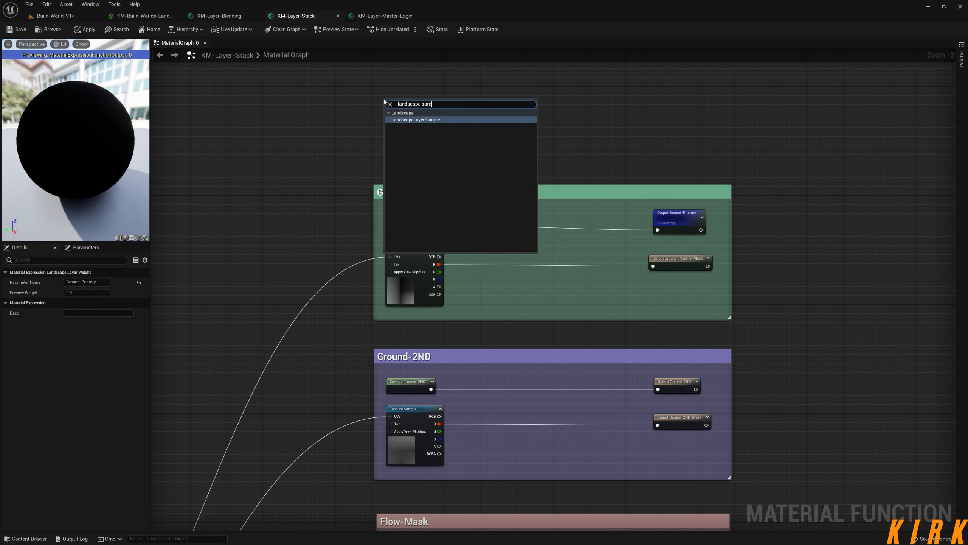
key(Return)
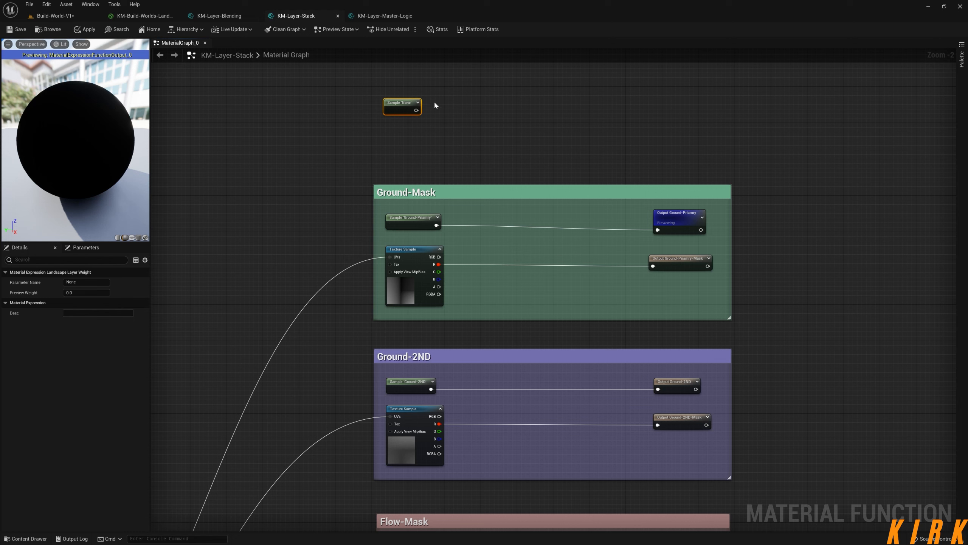
click(82, 282)
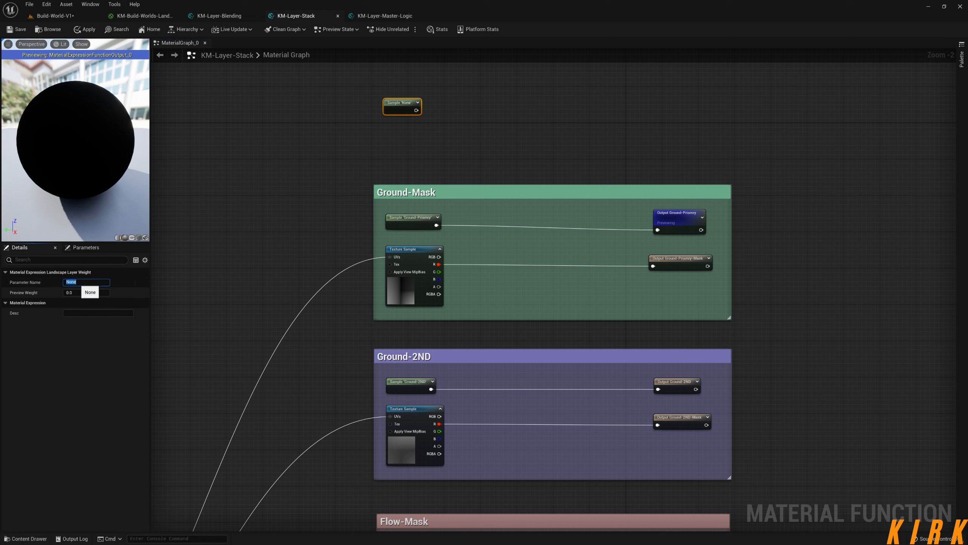
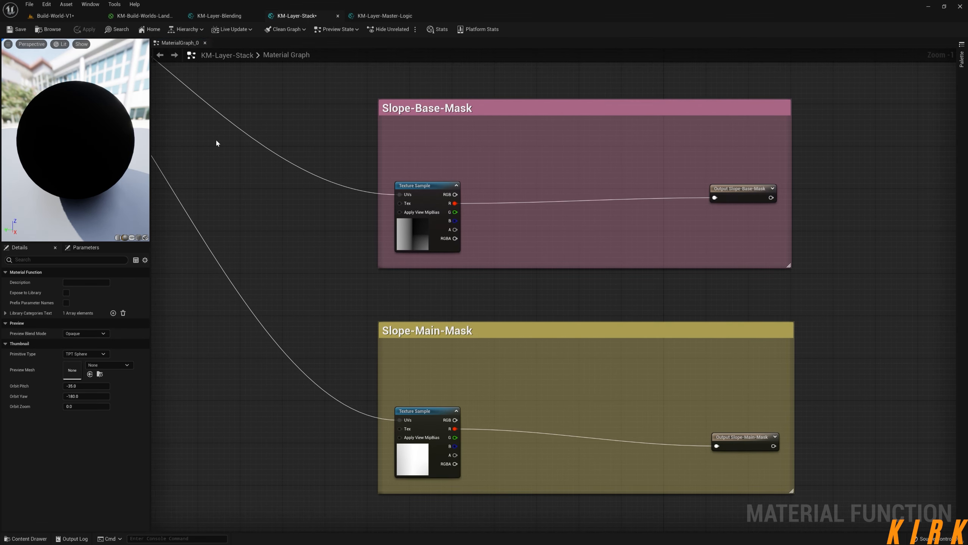
Check the landscape in the Build-World-V1 level against the Slope-Base, Slope-Main and Layer-Stack groups in the landscape material graph.
click(61, 17)
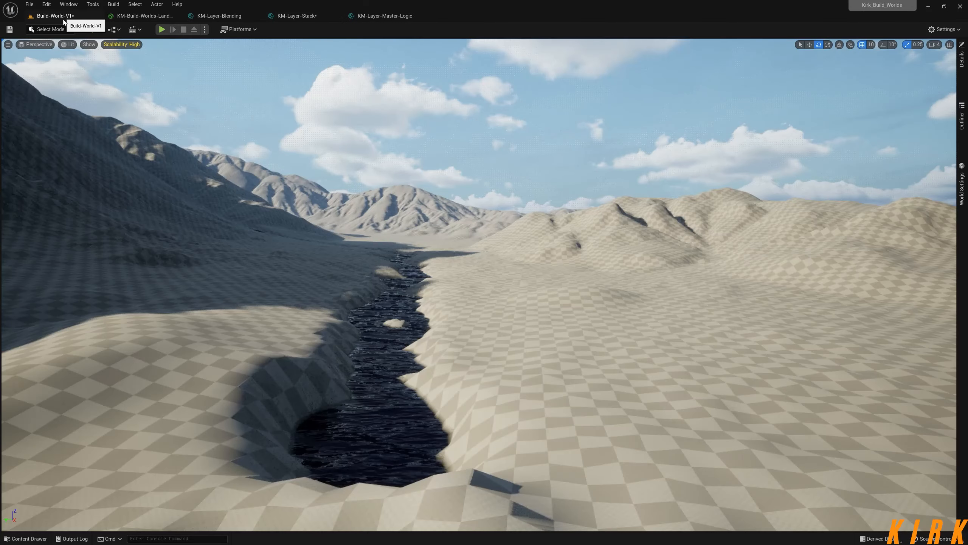
mouse_move(419, 267)
right_down()
mouse_move(370, 265)
mouse_move(294, 237)
mouse_move(416, 282)
mouse_move(402, 274)
right_up()
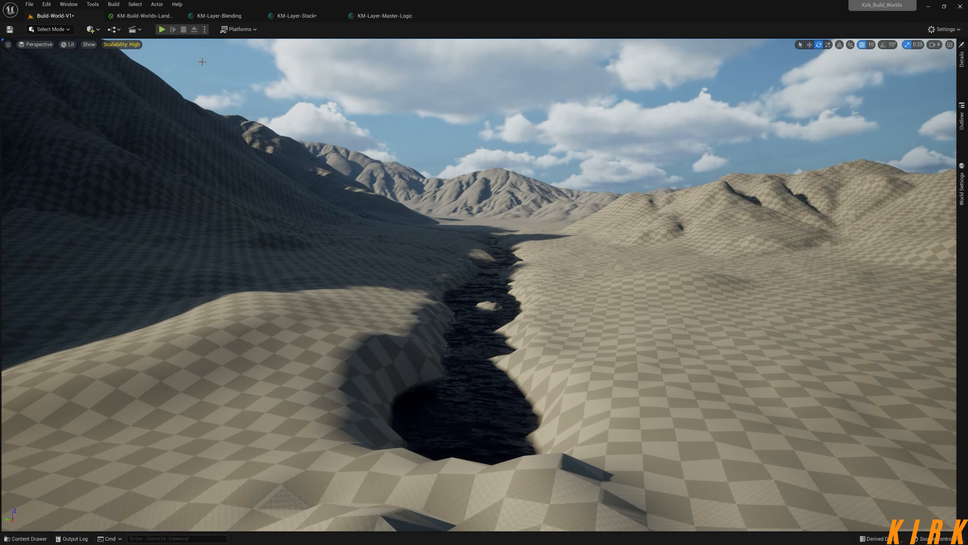
click(152, 15)
right_drag(388, 136, 604, 51)
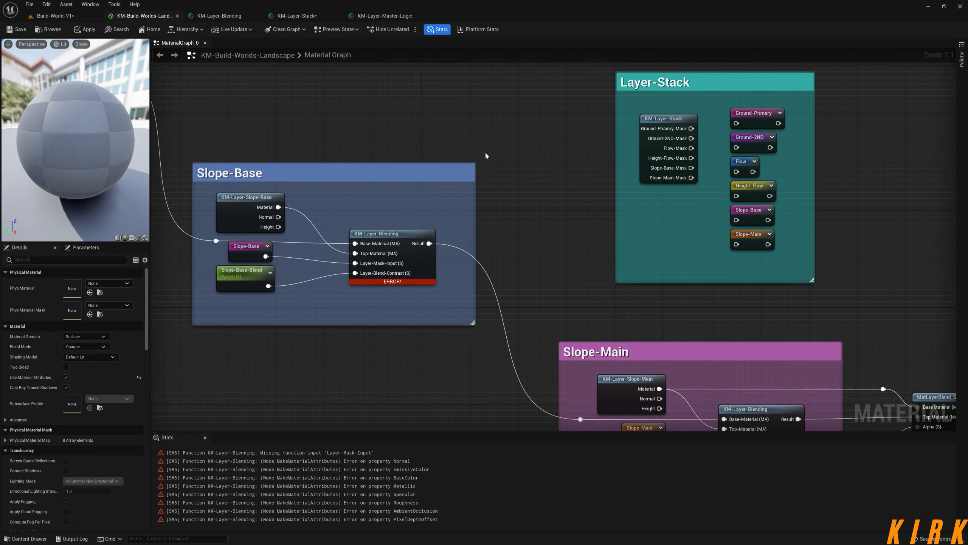
right_drag(482, 153, 672, 167)
scroll(584, 232, down, 3)
right_drag(363, 153, 612, 305)
right_drag(415, 214, 335, 213)
right_drag(750, 274, 444, 146)
scroll(670, 217, up, 3)
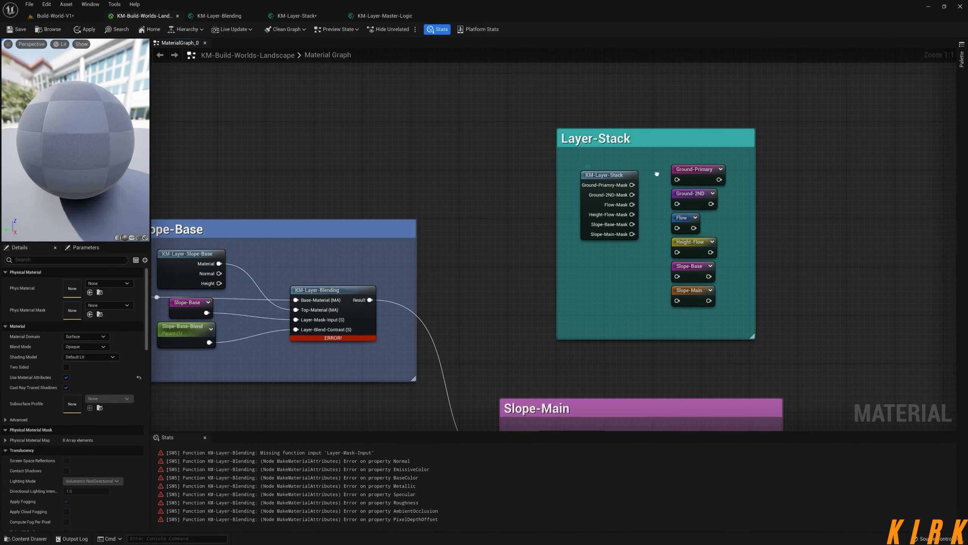
Connect the six KM-Layer-Stack mask outputs to their matching reroutes: Ground-Primary, Ground-2ND, Flow, Height-Flow, Slope-Base and Slope-Main.
right_drag(619, 181, 470, 223)
click(470, 223)
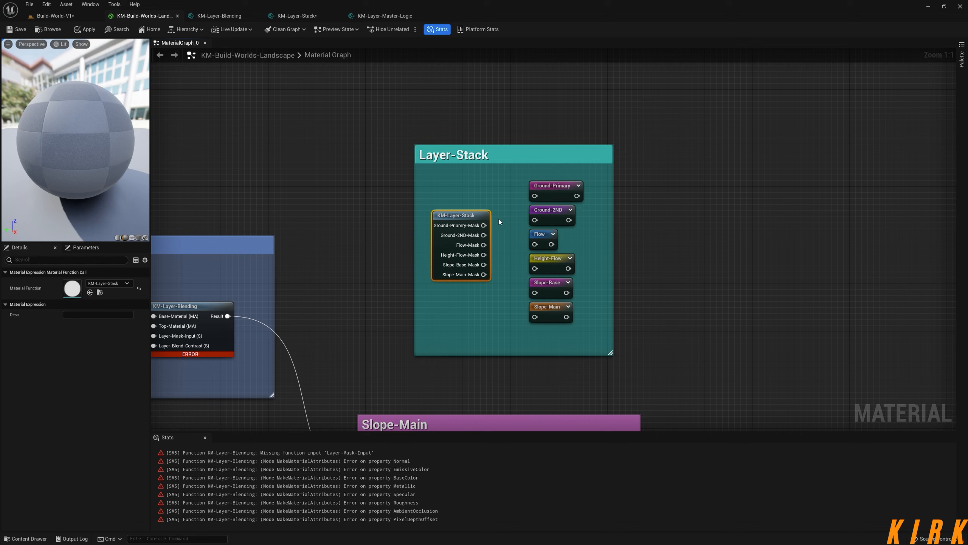
drag(484, 225, 526, 195)
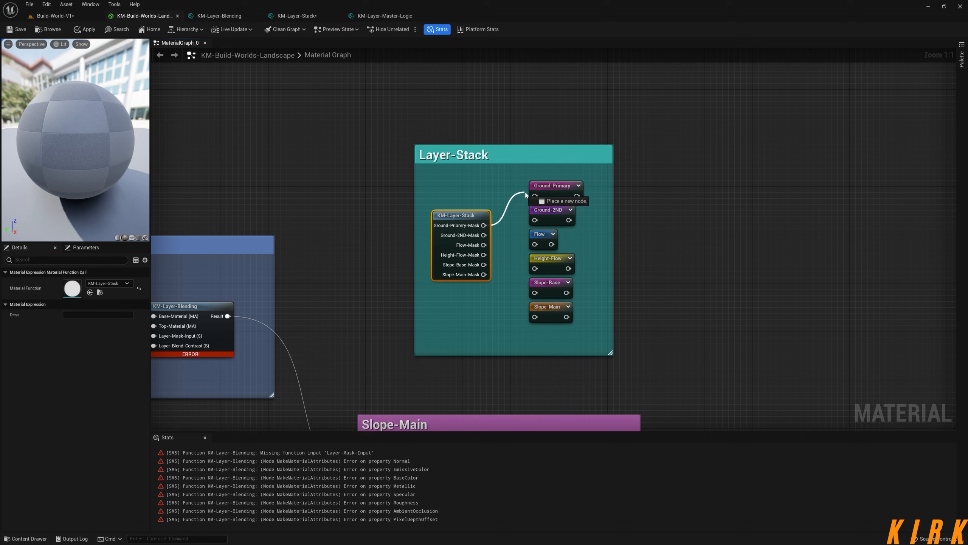
drag(483, 234, 536, 221)
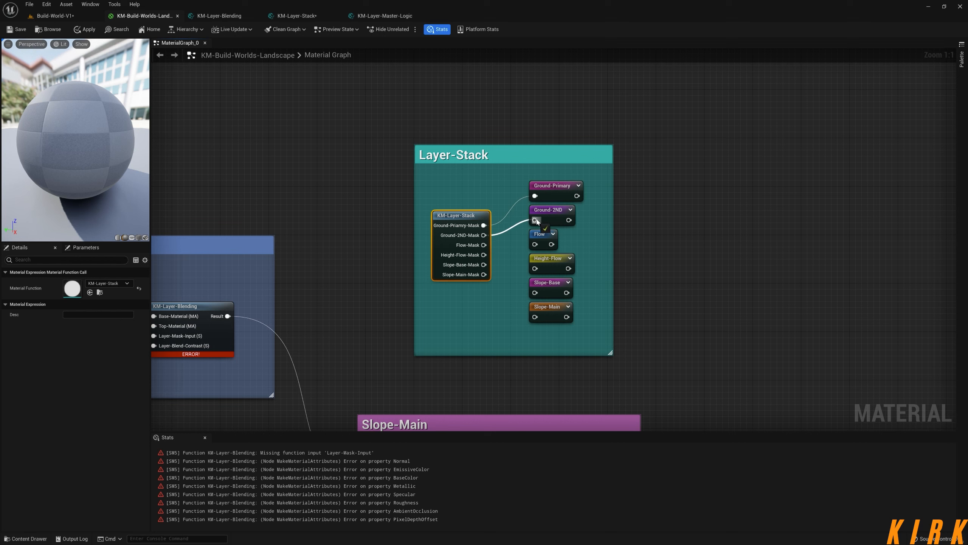
drag(483, 245, 535, 269)
drag(484, 264, 535, 292)
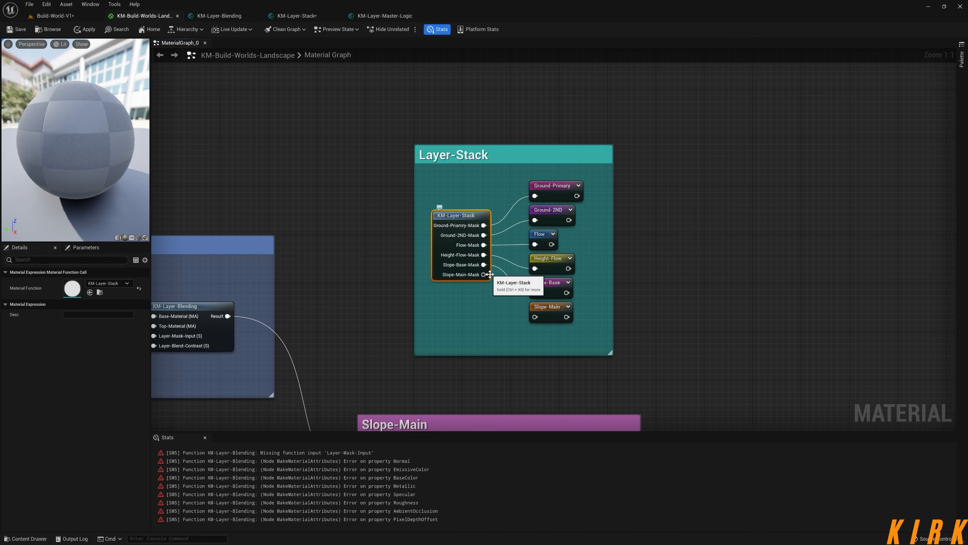
drag(483, 275, 535, 317)
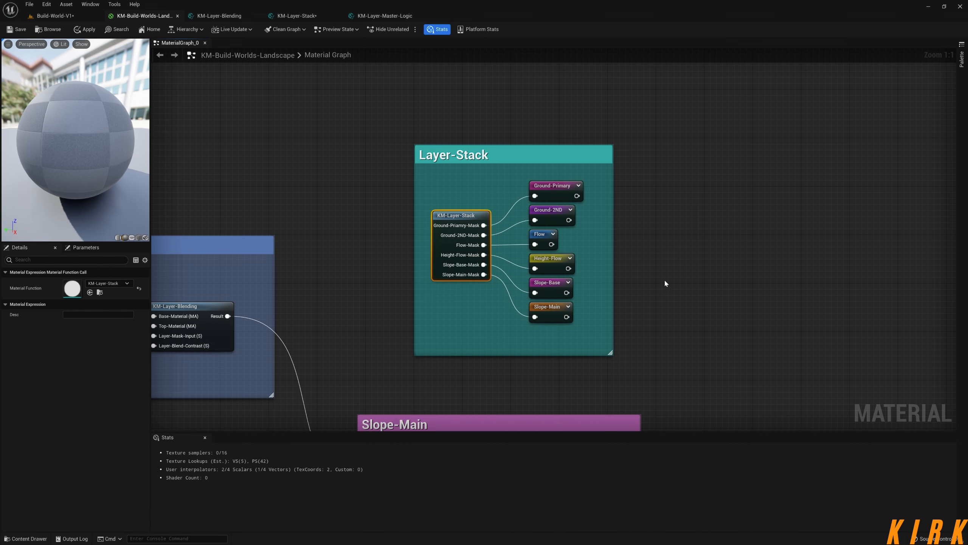
Apply the landscape material changes and review the chain of layer groups from Slope-Main back to Ground-2ND.
right_drag(614, 255, 802, 233)
scroll(552, 222, down, 4)
right_drag(322, 177, 503, 169)
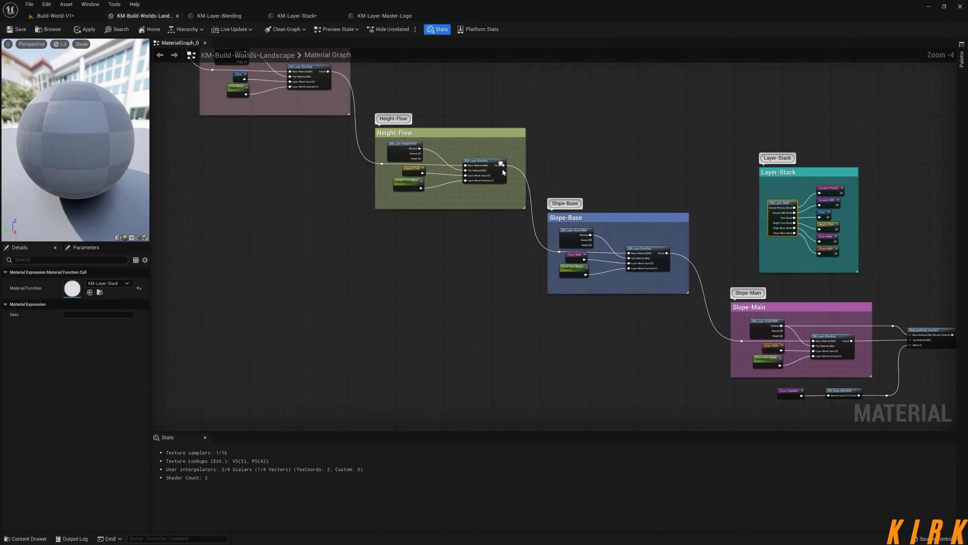
scroll(503, 171, down, 2)
right_drag(369, 194, 518, 312)
scroll(572, 246, up, 2)
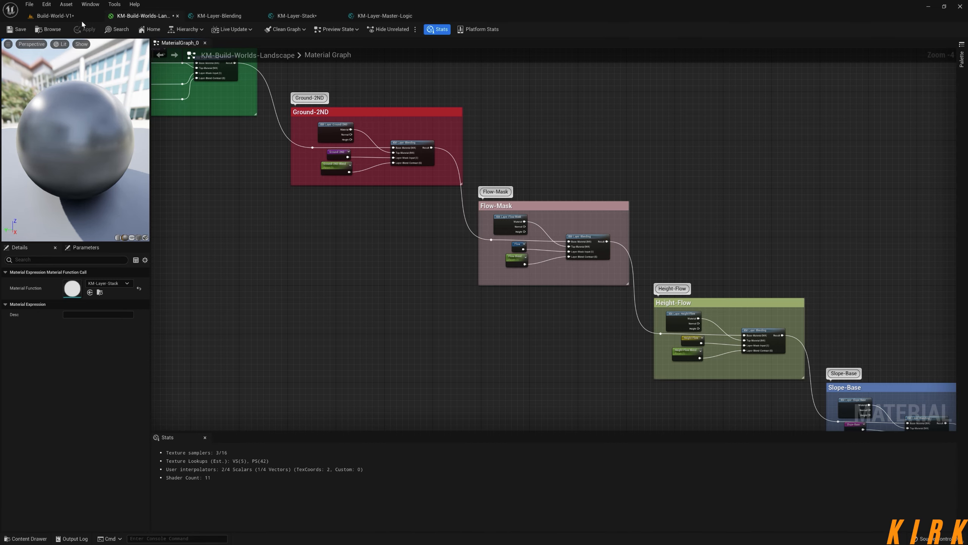
Inspect the blended ground, flow and slope layers across the landscape in the Build-World-V1 level.
click(61, 16)
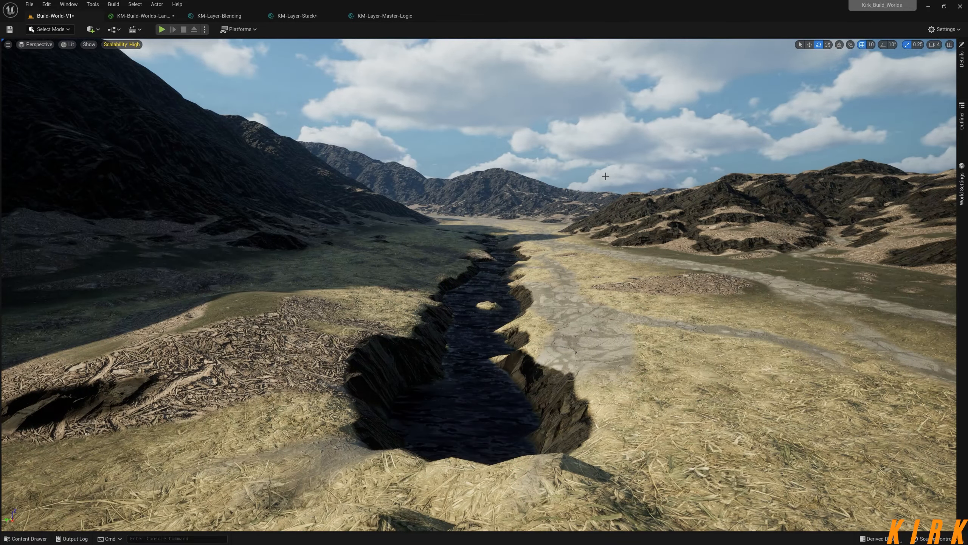
right_drag(517, 189, 225, 168)
key(s)
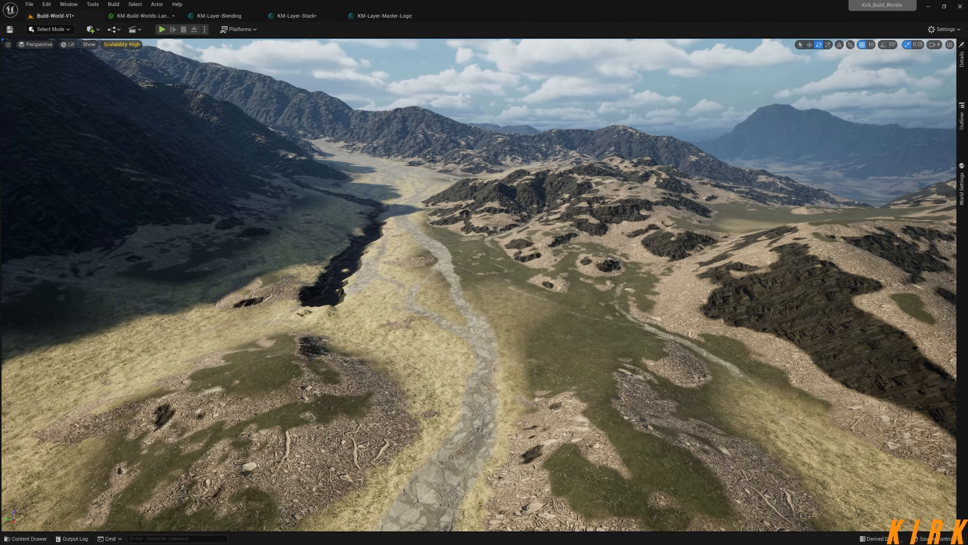
right_drag(572, 240, 619, 243)
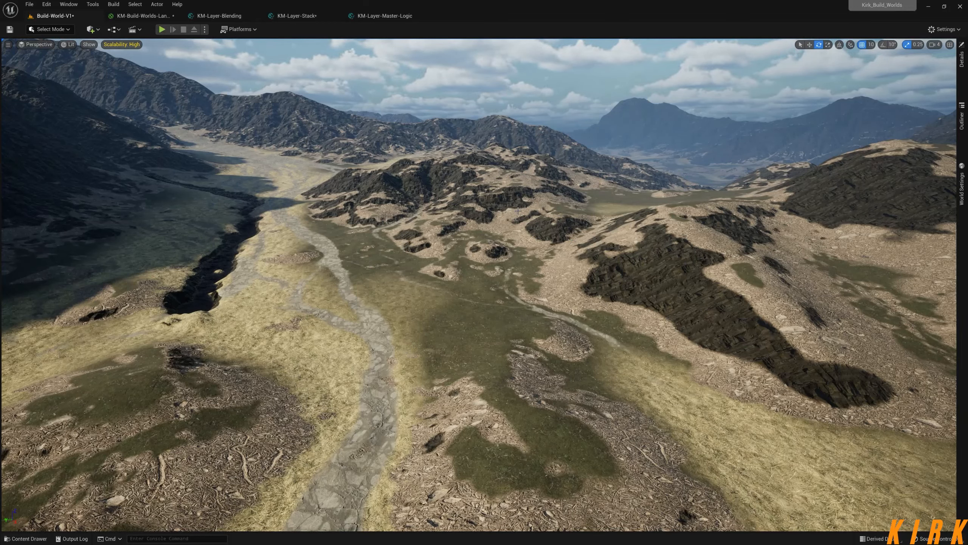
right_drag(635, 202, 574, 190)
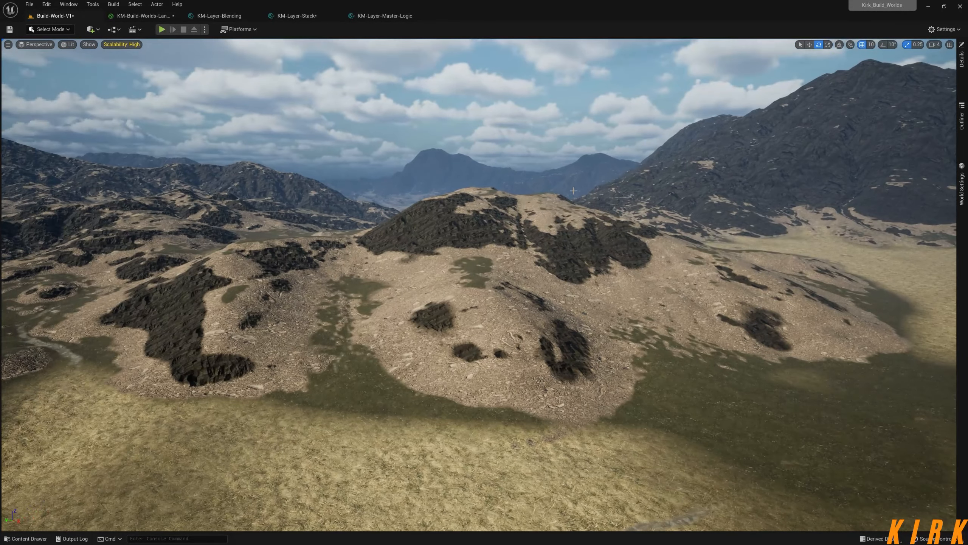
Open the selected landscape's material instance and float it in a separate, taller window over the level.
click(888, 154)
click(964, 80)
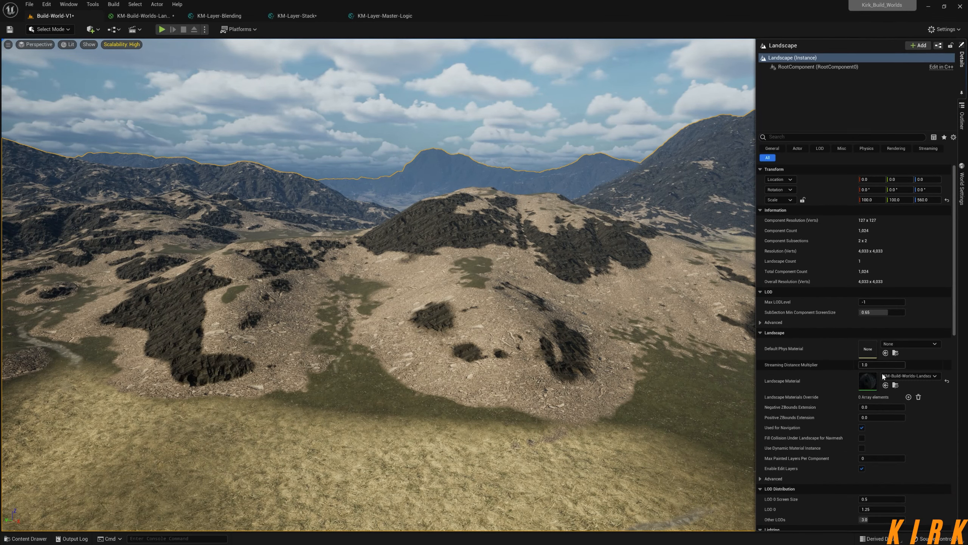
double_click(871, 382)
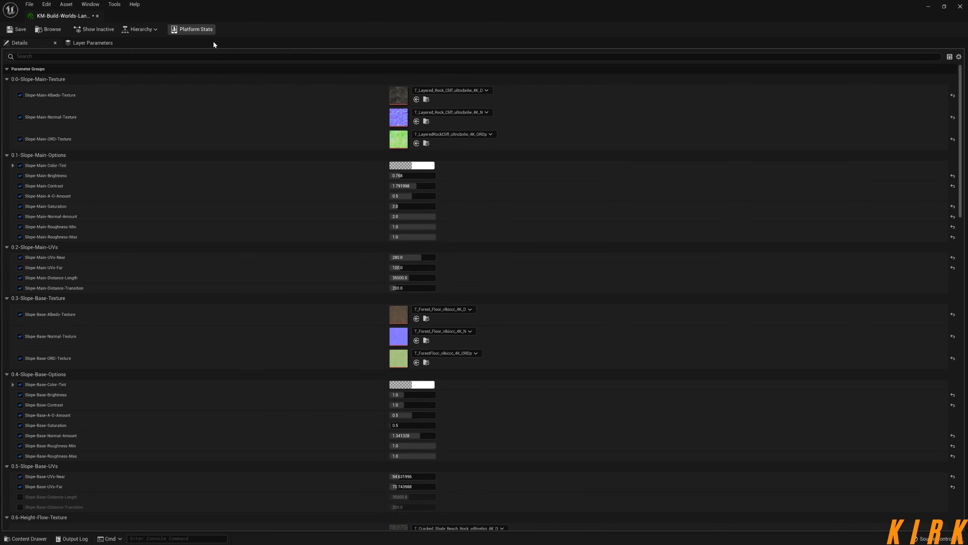
drag(76, 16, 685, 64)
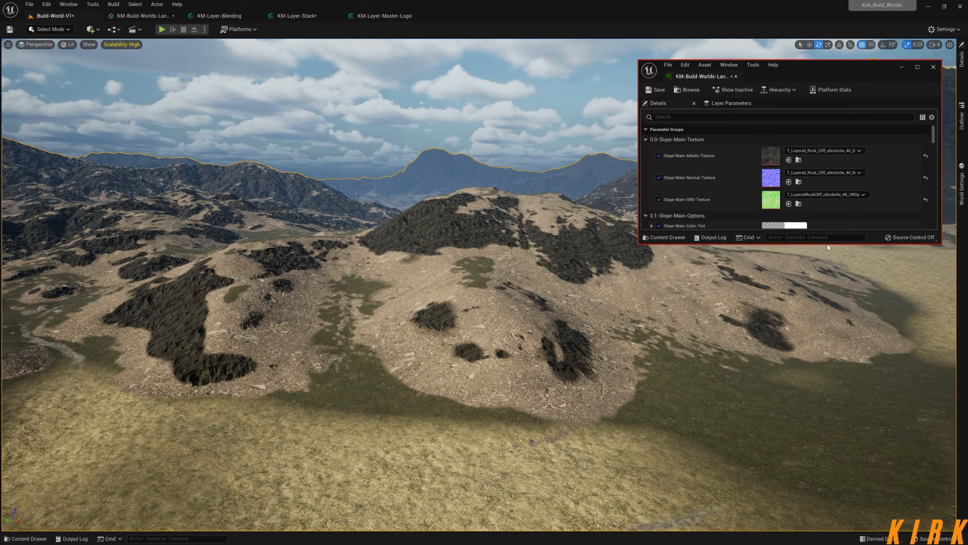
right_drag(805, 275, 762, 274)
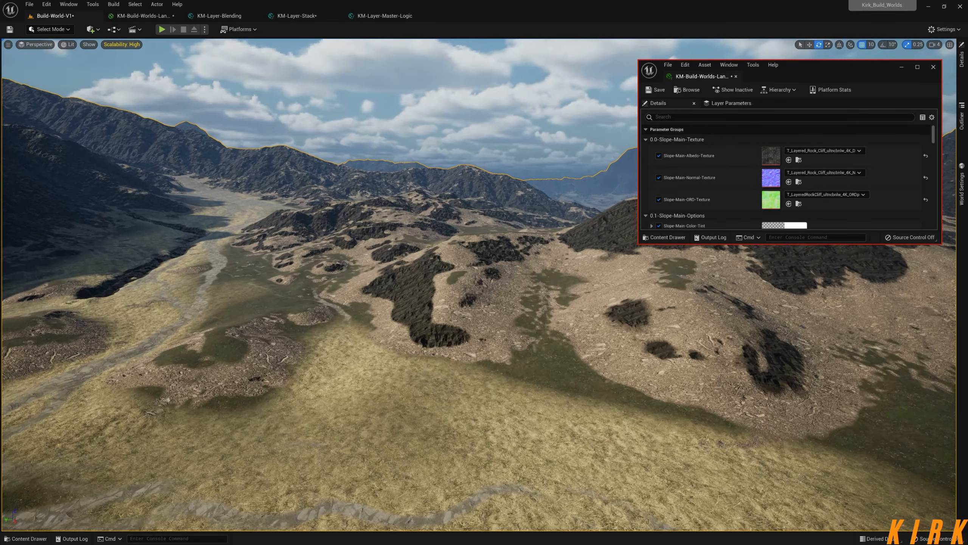
drag(808, 244, 813, 495)
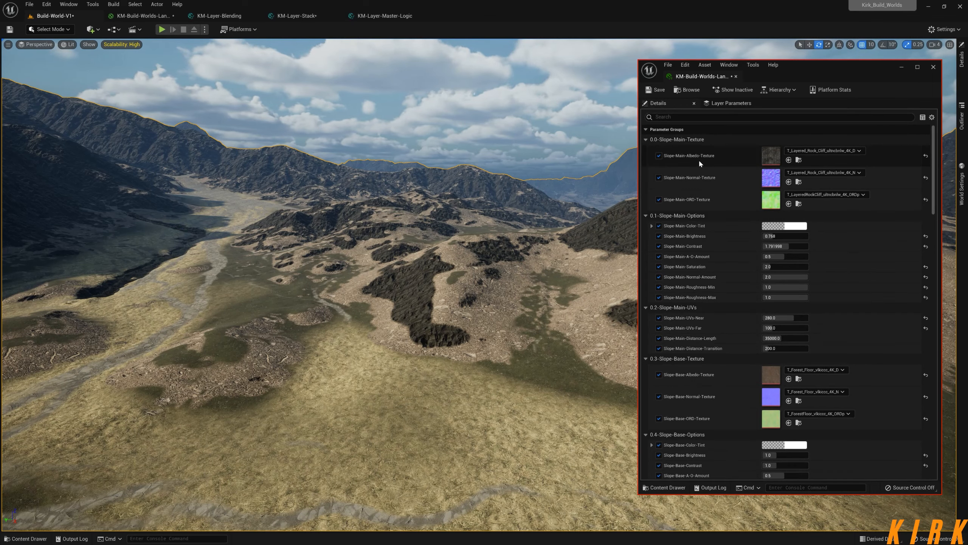
Compare the level with the Ground-2ND and Flow-Mask groups, examining how each layer's material, mask and blend contrast feed KM-Layer-Blending.
click(143, 16)
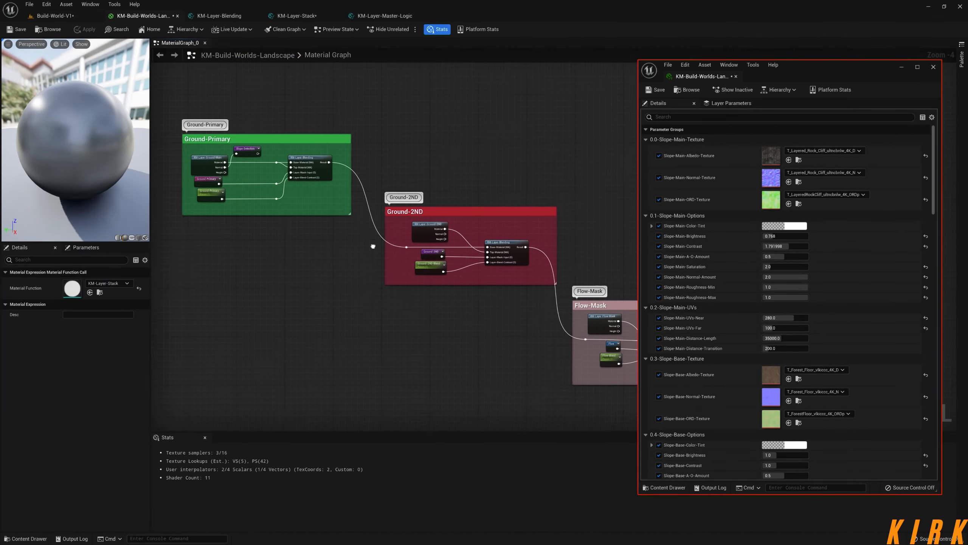
right_drag(286, 212, 237, 141)
click(82, 17)
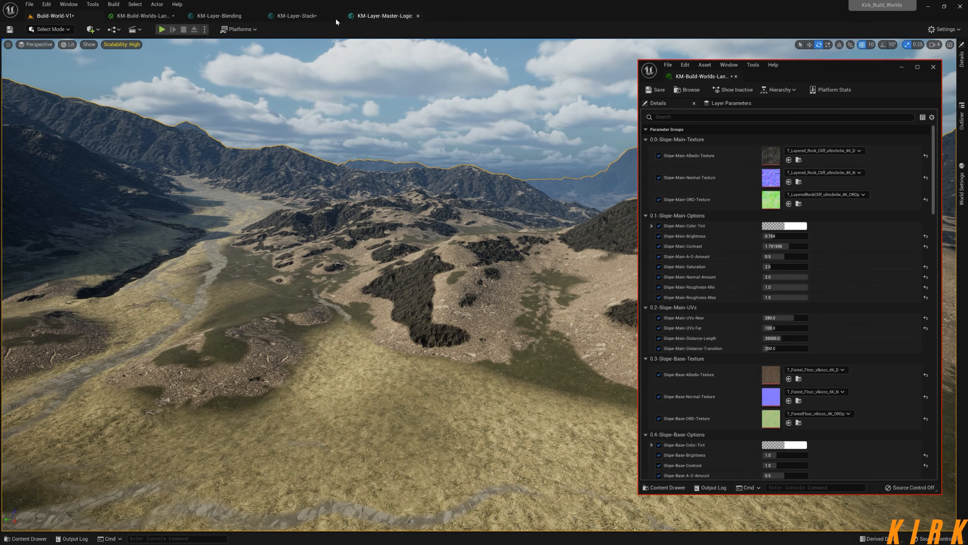
click(143, 15)
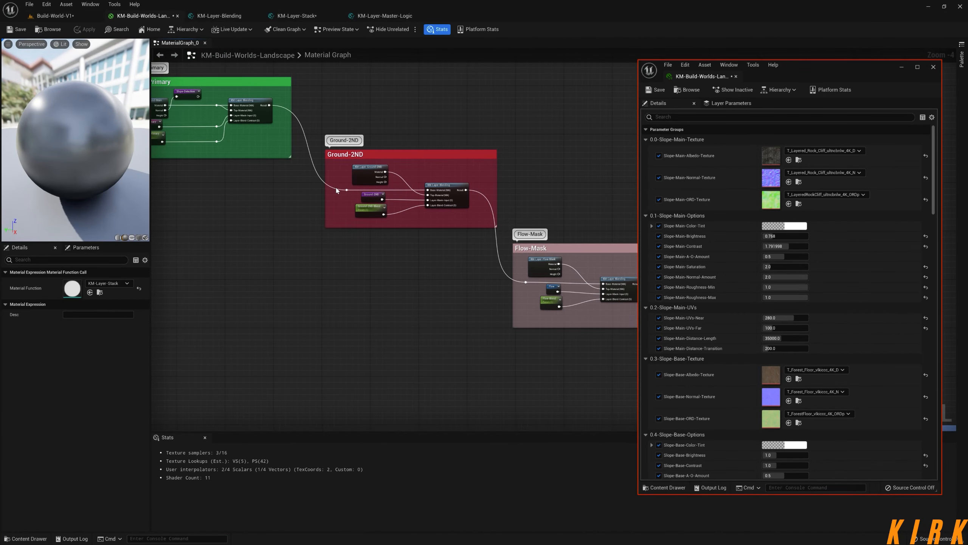
scroll(380, 190, up, 3)
right_drag(408, 147, 429, 198)
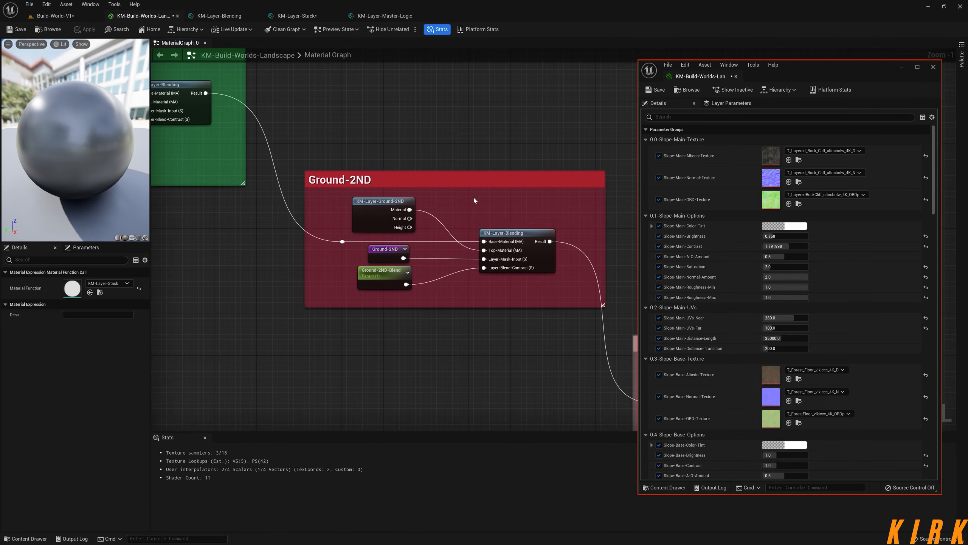
drag(437, 199, 355, 233)
click(523, 208)
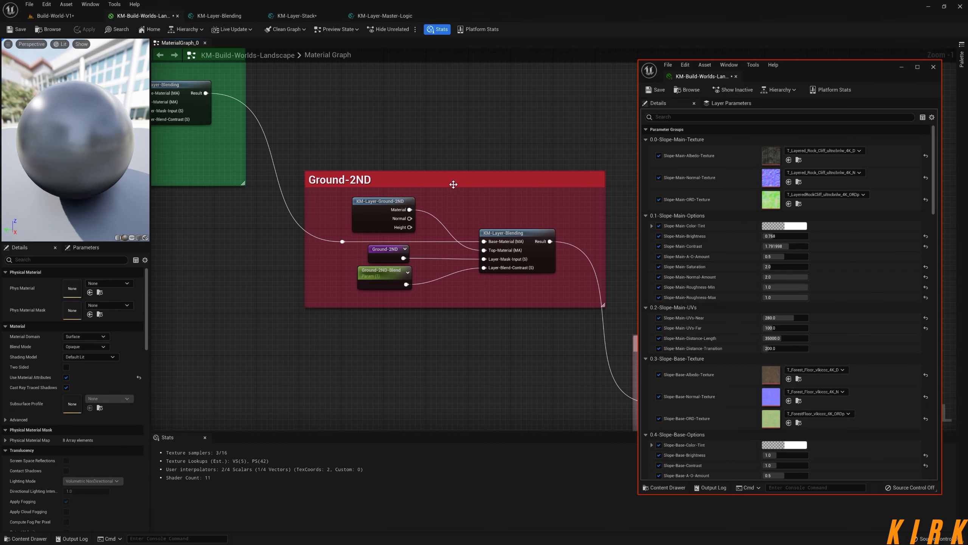
right_drag(439, 89, 263, 82)
right_drag(503, 201, 368, 101)
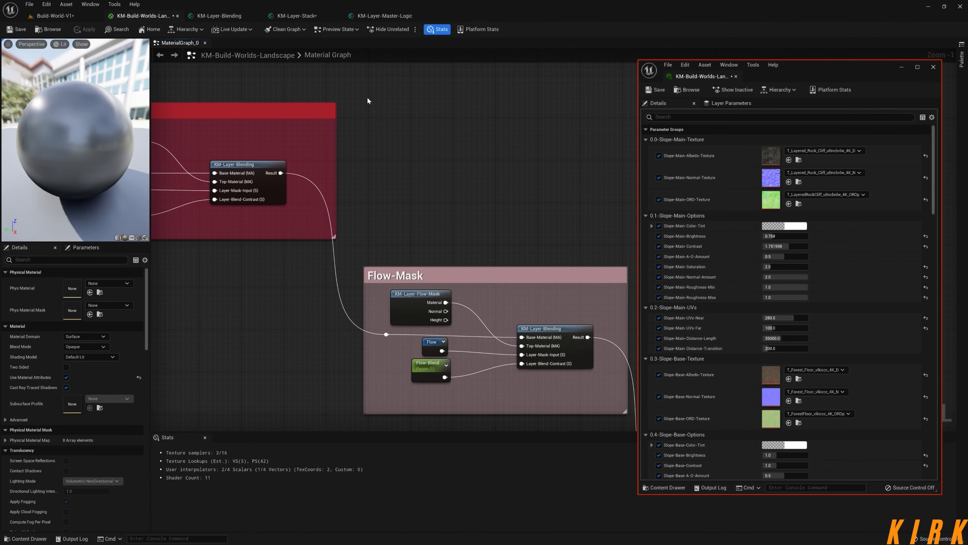
Examine how the ORD texture channels in KM-Layer-Master-Logic feed ambient occlusion, roughness and height, alongside the Normal group.
click(396, 16)
right_drag(458, 218, 548, 34)
scroll(423, 149, up, 3)
right_drag(394, 177, 347, 145)
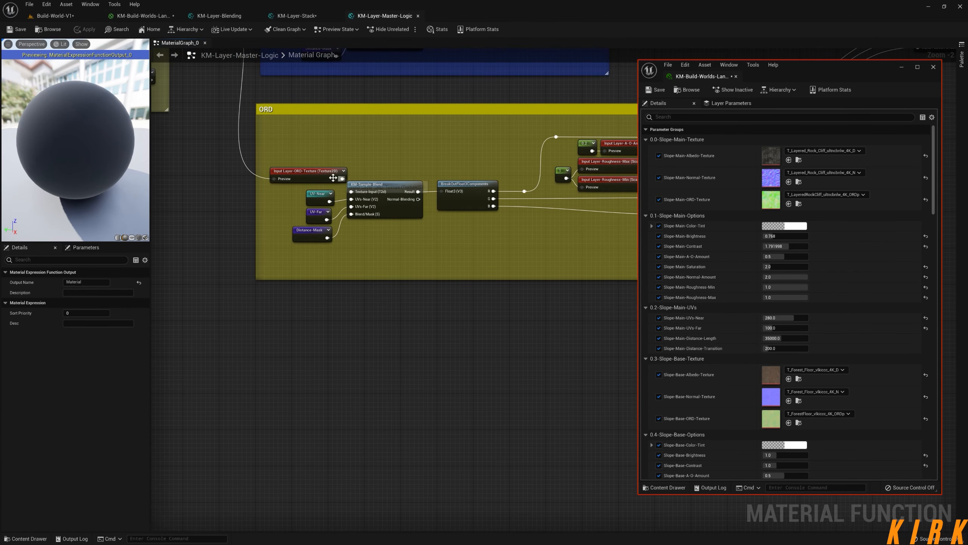
right_drag(455, 159, 329, 162)
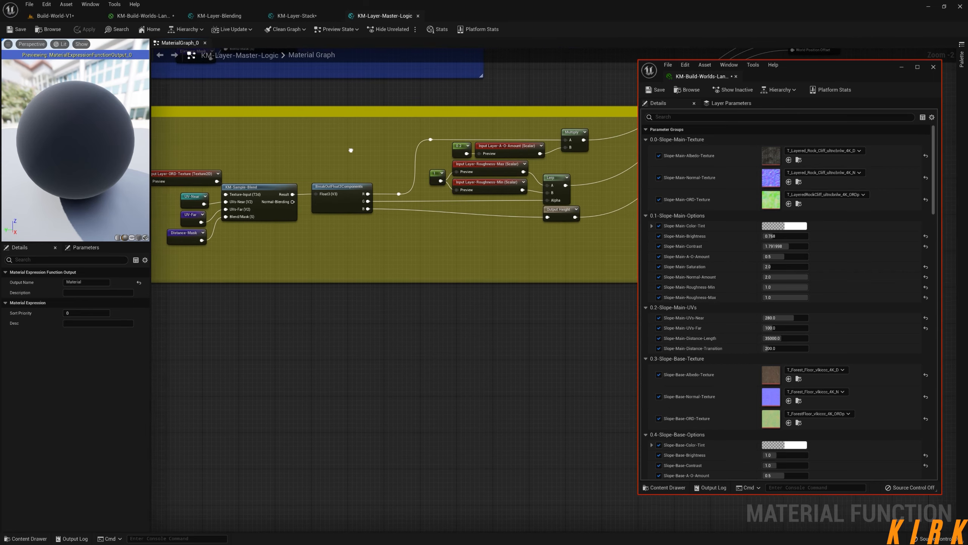
right_drag(402, 153, 340, 165)
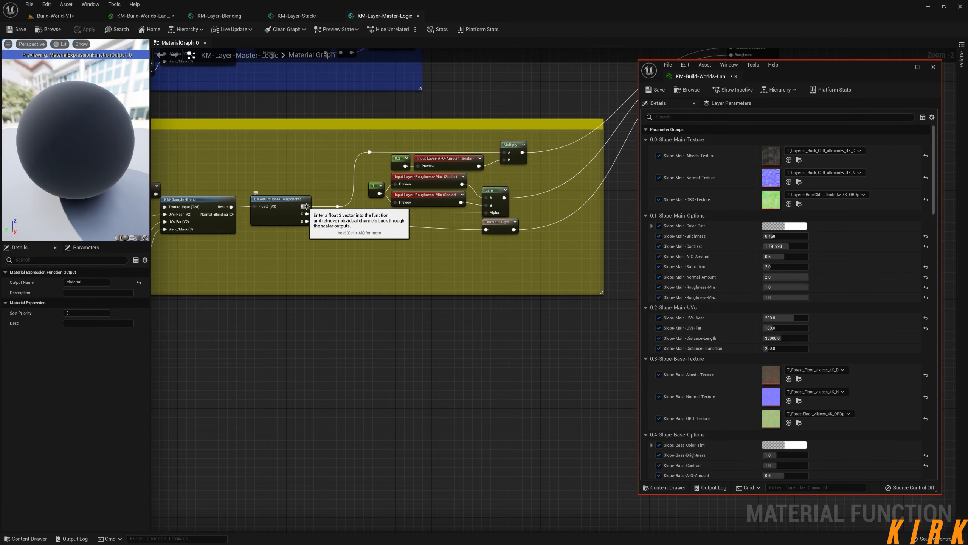
right_drag(419, 195, 362, 187)
right_drag(448, 153, 272, 224)
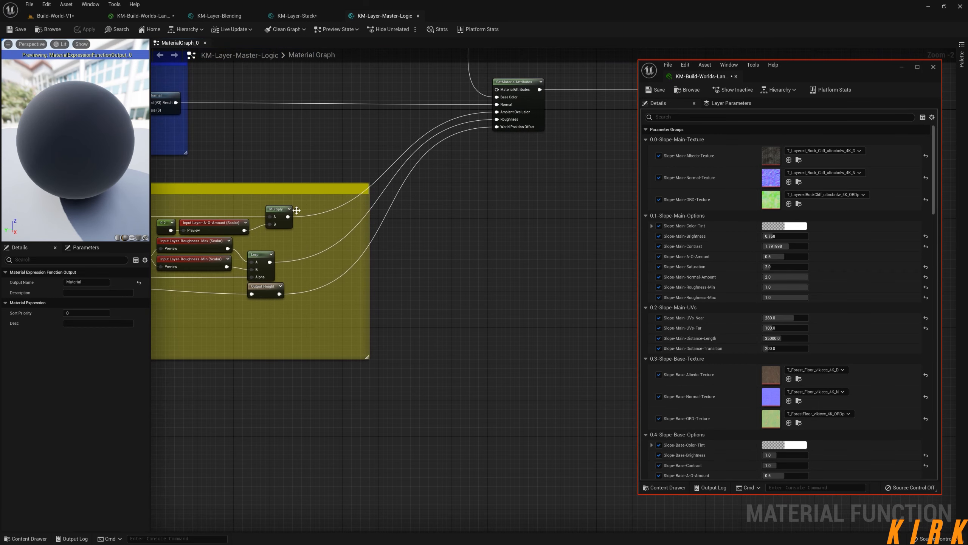
right_drag(367, 215, 428, 164)
right_drag(347, 248, 451, 229)
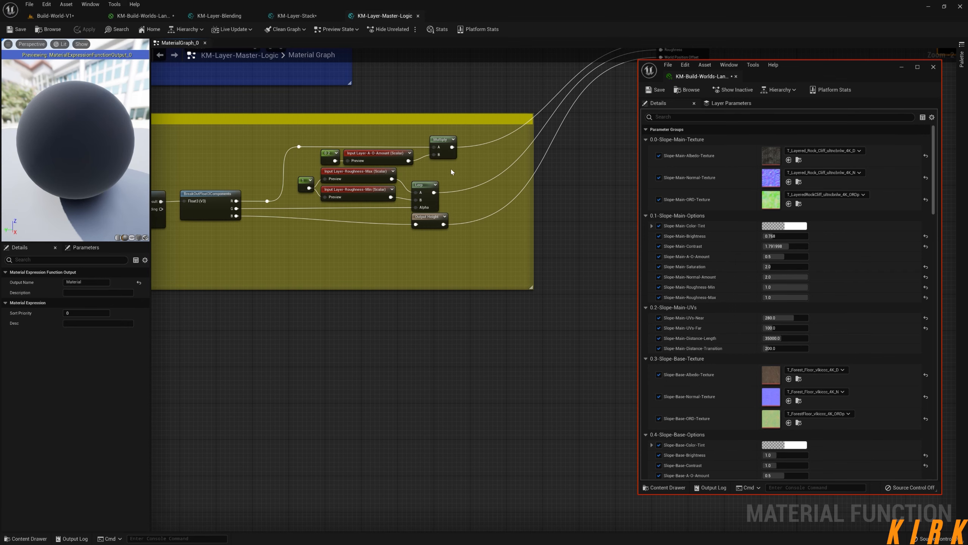
right_drag(307, 148, 436, 207)
scroll(436, 206, down, 2)
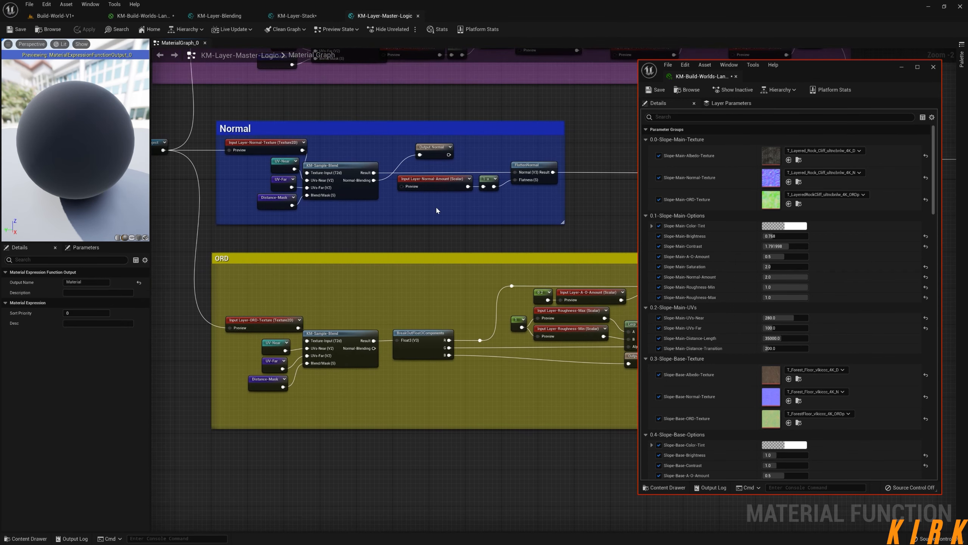
right_drag(533, 150, 413, 278)
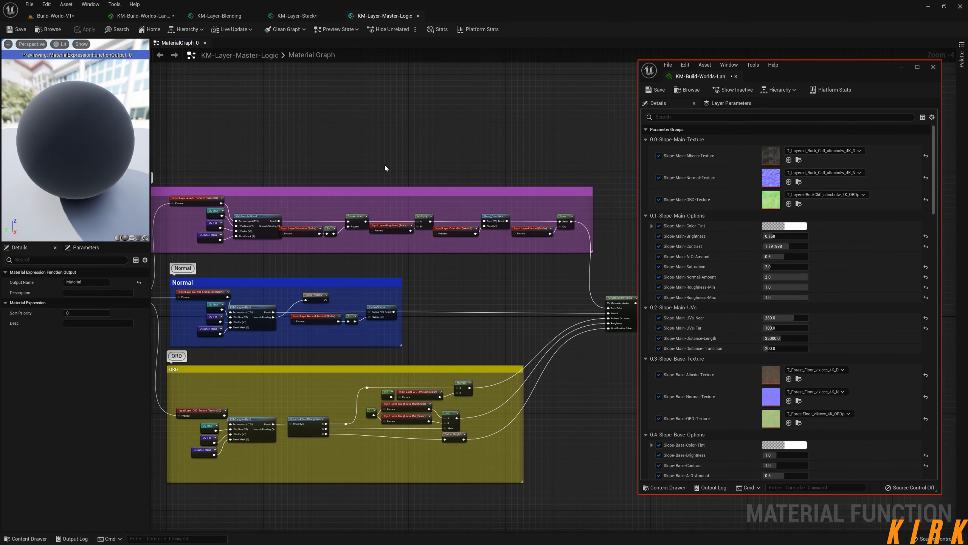
Return to the Build-World-V1 level, reposition the floating material instance window and bring the stone path into view beside it.
click(74, 14)
click(91, 30)
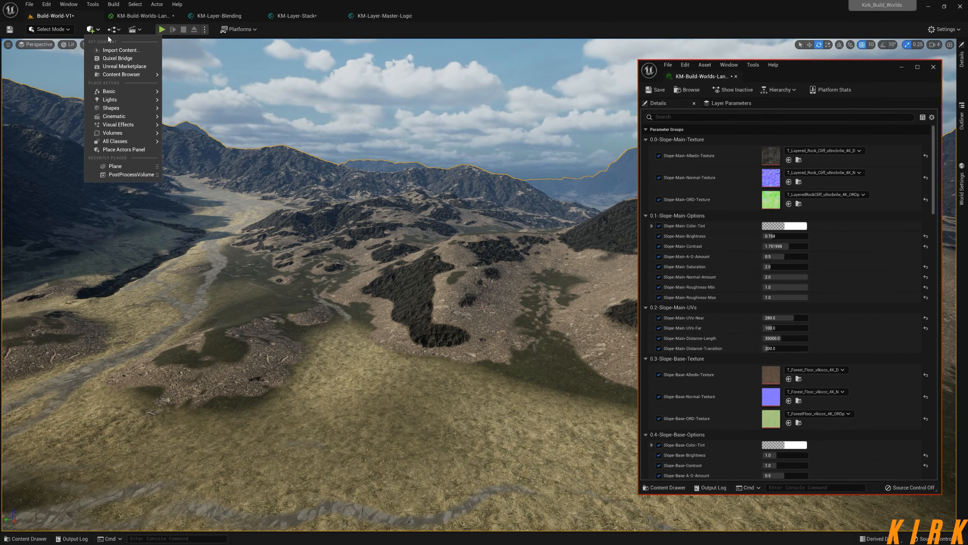
click(843, 66)
drag(843, 66, 854, 56)
right_drag(543, 197, 423, 216)
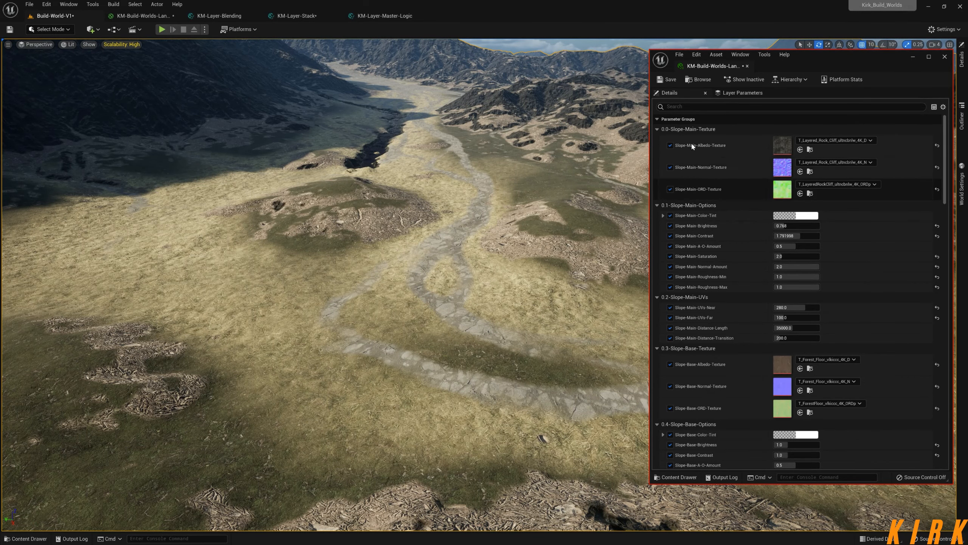
Review the slope, Height-Flow and Flow-Mask parameter groups in the material instance alongside the level's rocky mountainside.
scroll(829, 272, down, 3)
scroll(828, 273, down, 15)
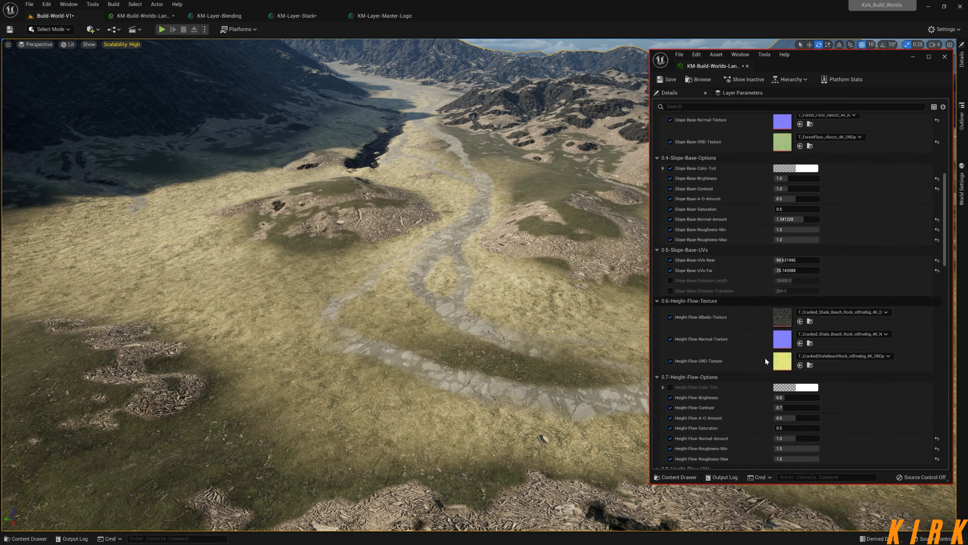
scroll(764, 358, down, 12)
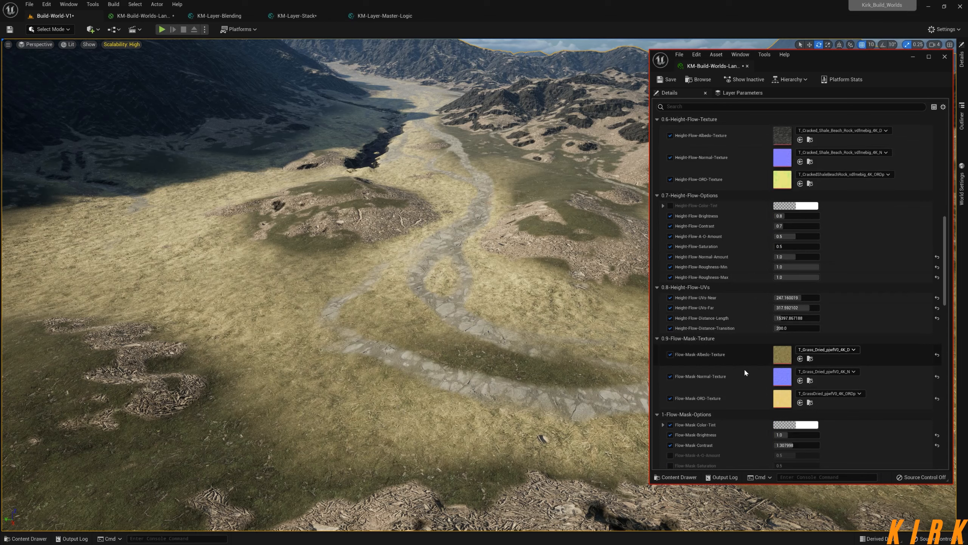
right_drag(454, 265, 212, 91)
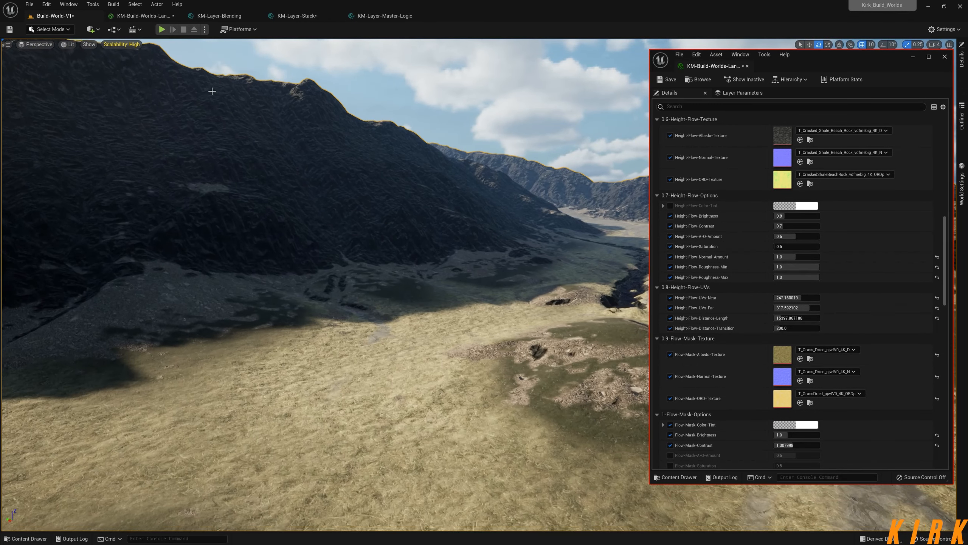
Examine how the Albedo group in KM-Layer-Master-Logic carries the sampled texture through its Saturation and Brightness inputs.
click(406, 17)
right_drag(346, 161, 615, 165)
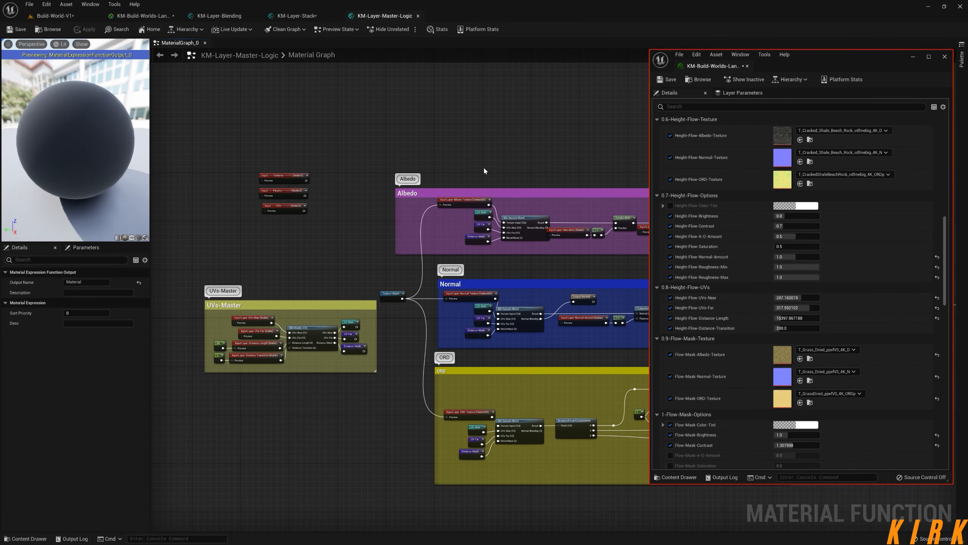
right_drag(484, 167, 416, 153)
scroll(429, 187, up, 4)
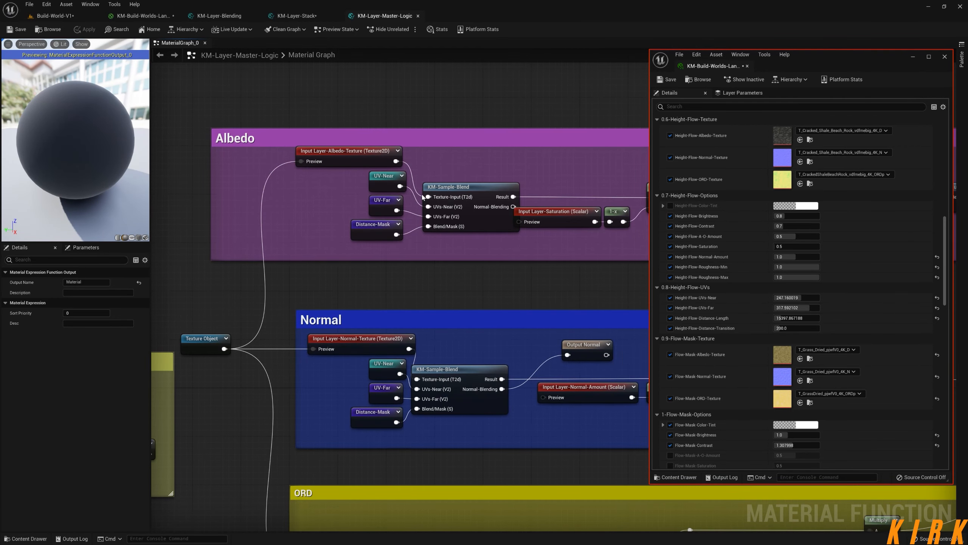
right_drag(462, 213, 348, 198)
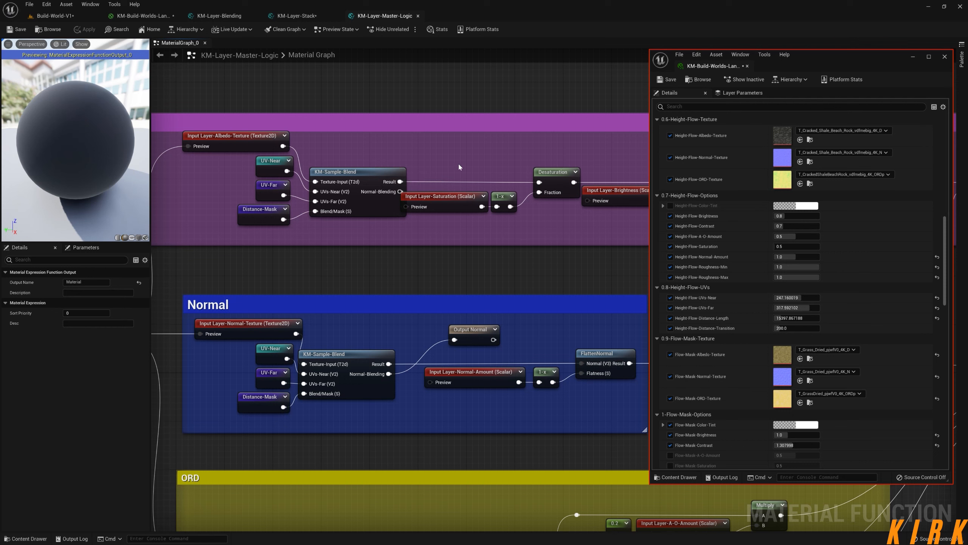
click(421, 143)
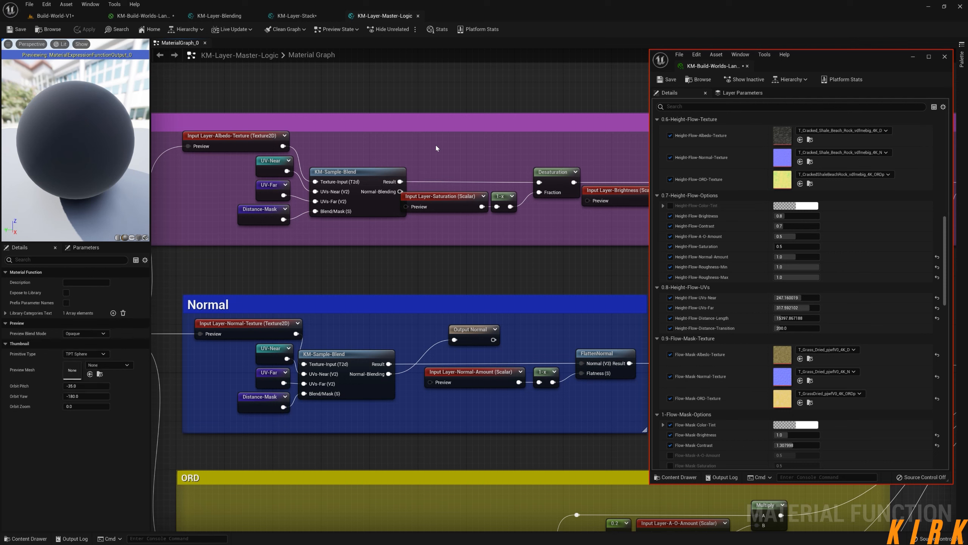
right_drag(418, 148, 366, 142)
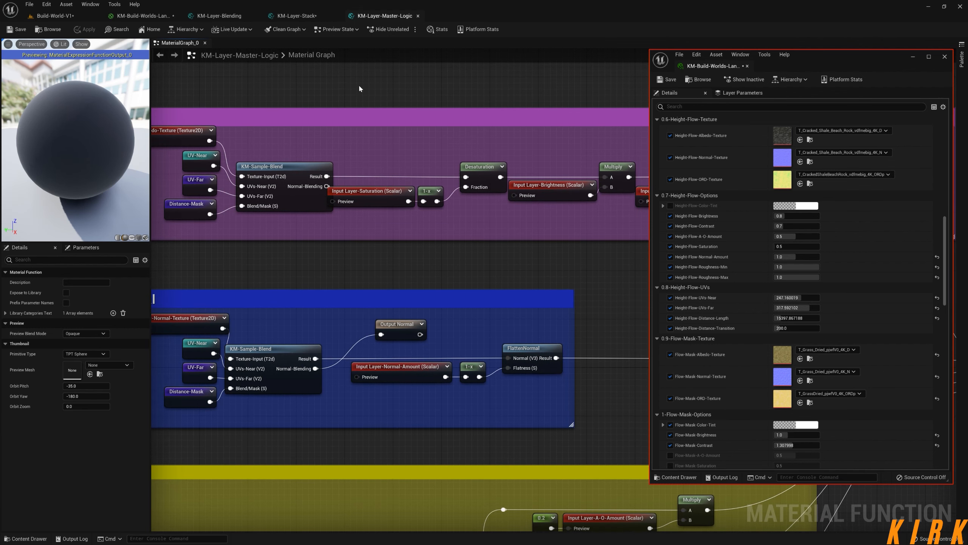
Add a black three-component constant above the Albedo group's KM-Sample-Blend node and try wiring its output to Desaturation.
click(354, 95)
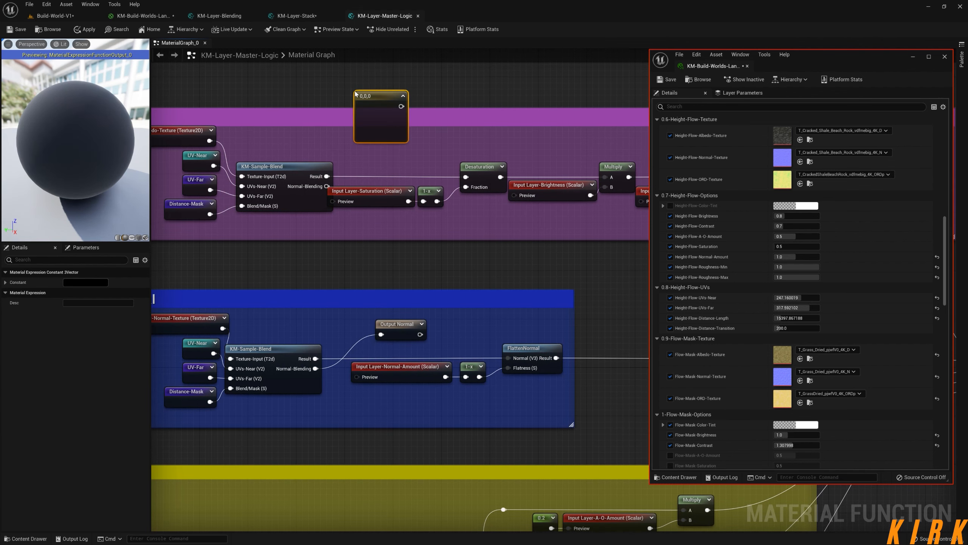
drag(390, 96, 365, 107)
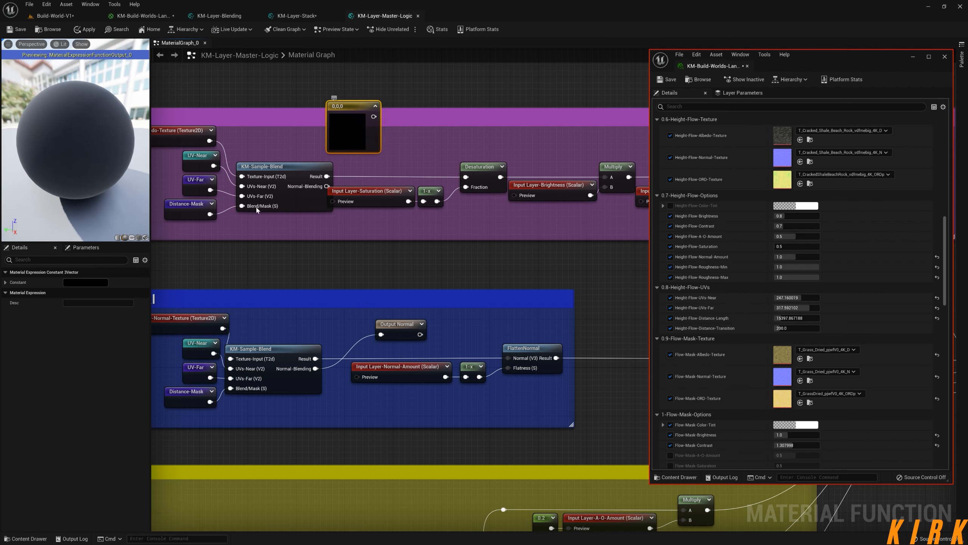
click(92, 285)
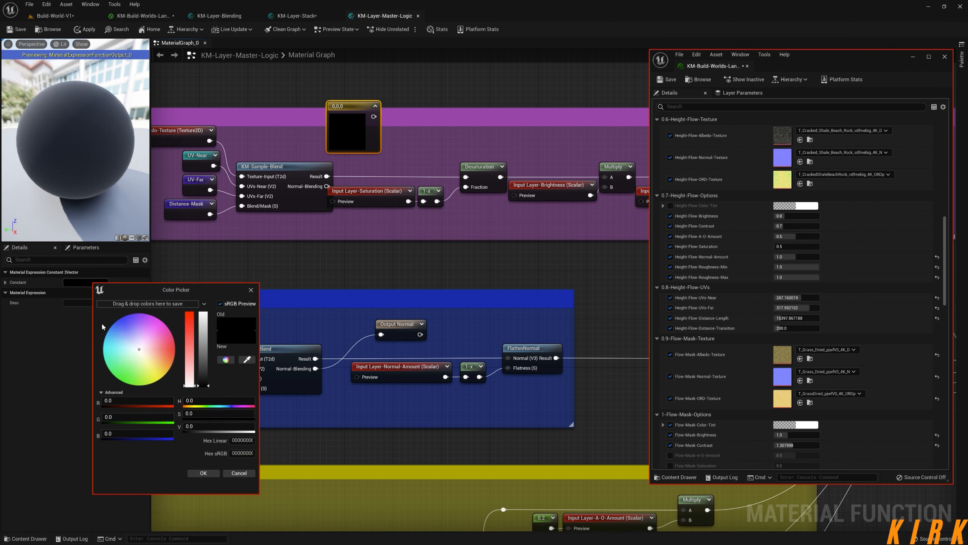
click(209, 475)
drag(374, 116, 467, 174)
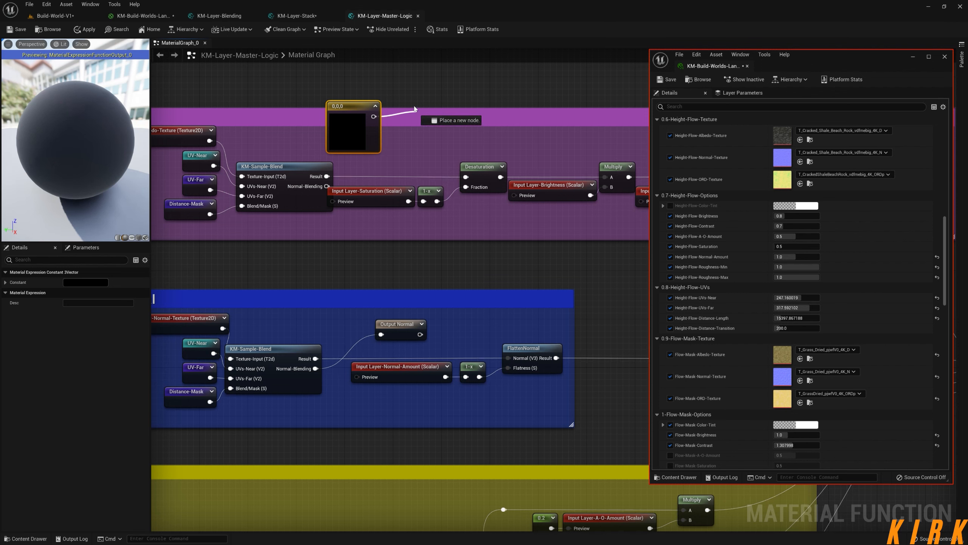
drag(415, 109, 346, 126)
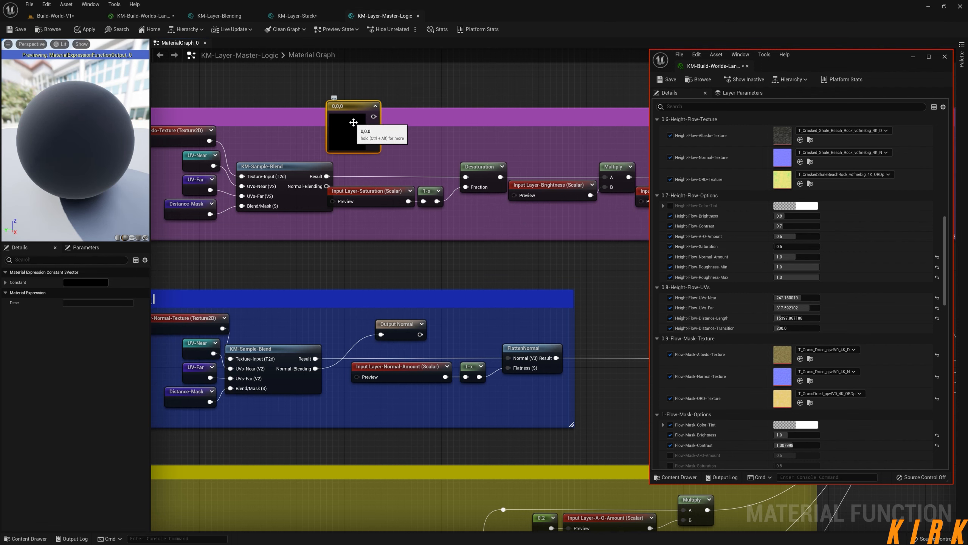
Return to the Build-World-V1 level, survey the valley and show the landscape's paint target layers.
click(68, 18)
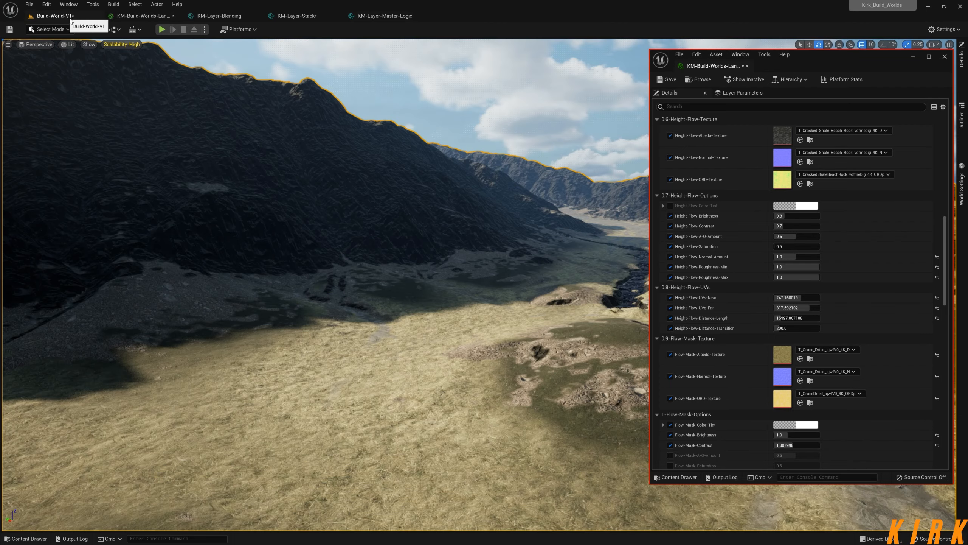
right_drag(463, 261, 328, 189)
click(65, 31)
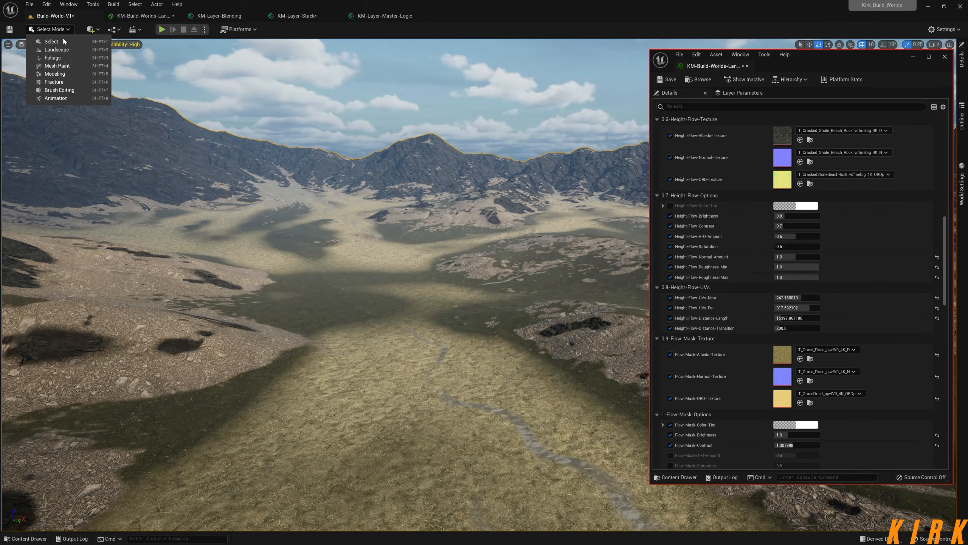
click(65, 64)
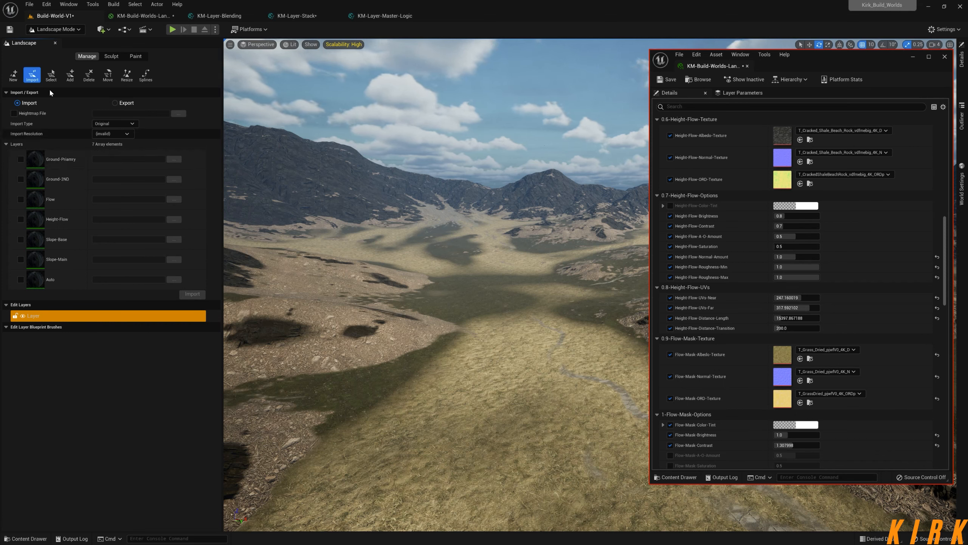
click(135, 56)
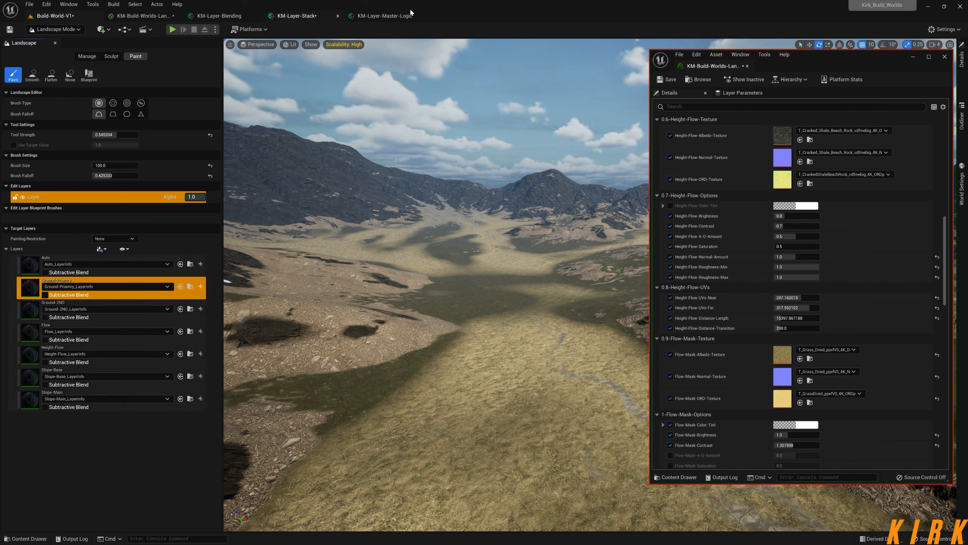
Examine the Slope-Base-Mask and Slope-Main-Mask texture samples and the masks above them in KM-Layer-Stack.
click(308, 16)
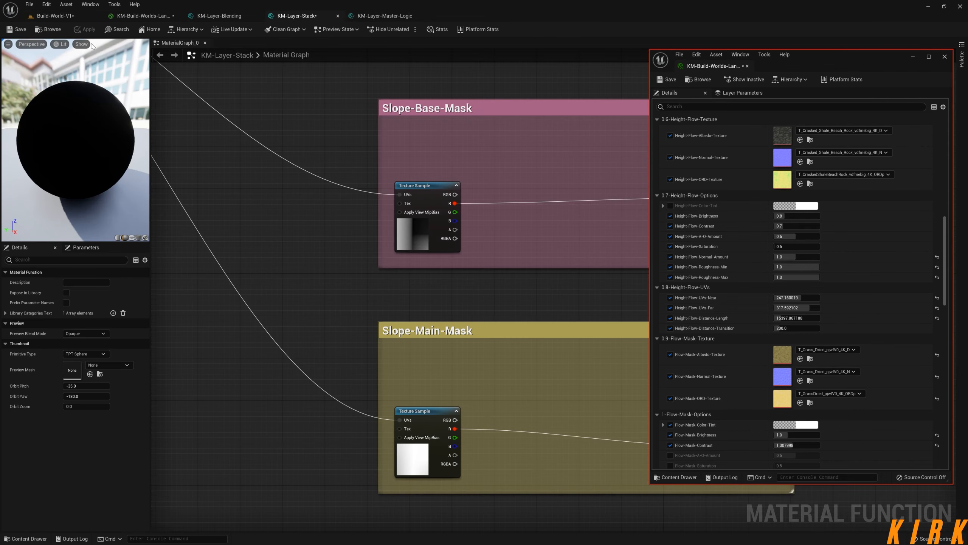
scroll(454, 189, down, 6)
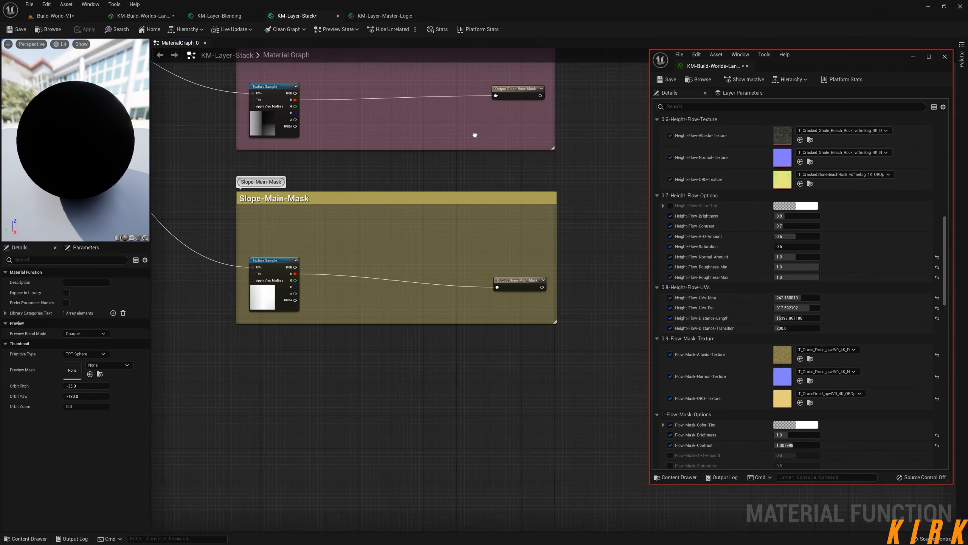
right_drag(513, 121, 495, 285)
right_drag(505, 186, 504, 311)
right_drag(504, 221, 516, 358)
Return the Build-World-V1 level to Select mode and close the floating material instance window, bringing the winding path into view.
click(61, 15)
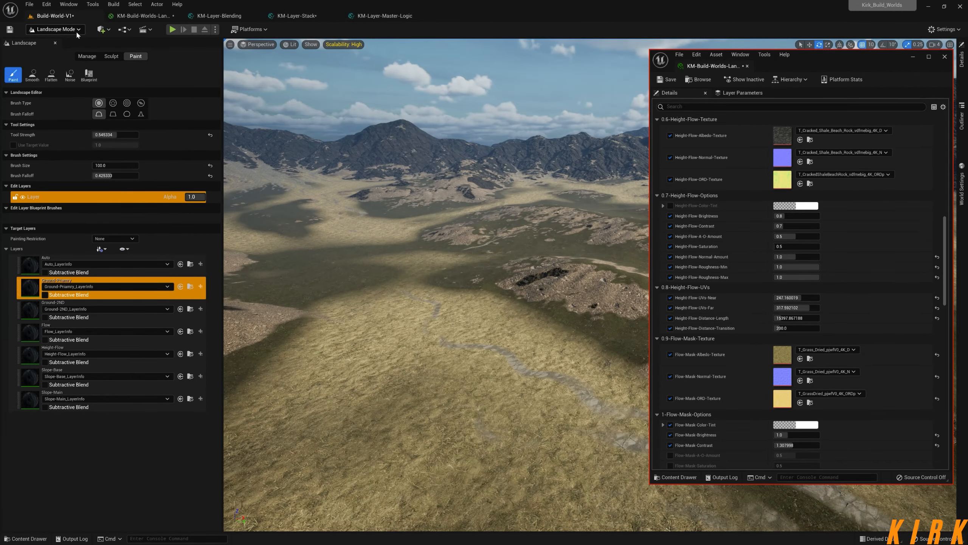
click(77, 31)
click(79, 135)
key(shift+1)
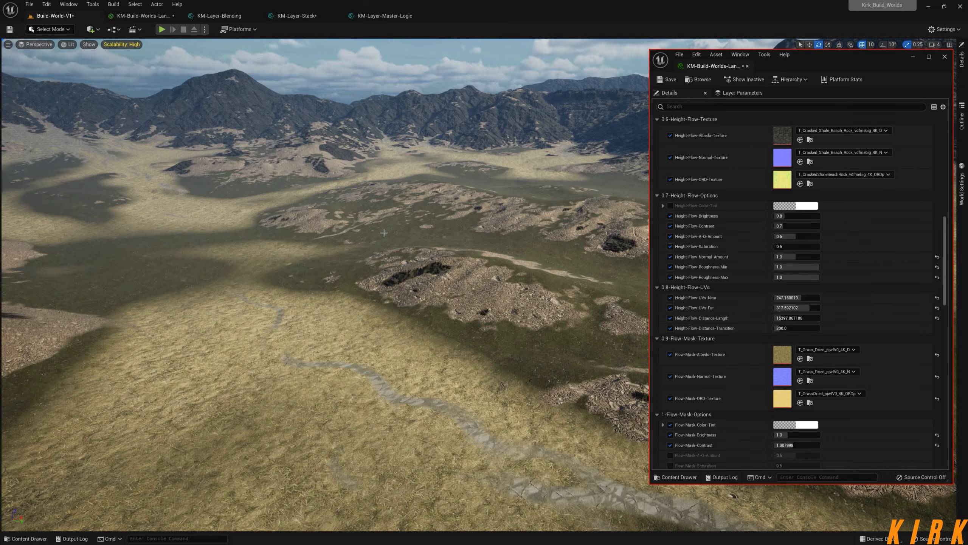
click(946, 57)
right_drag(484, 284, 358, 275)
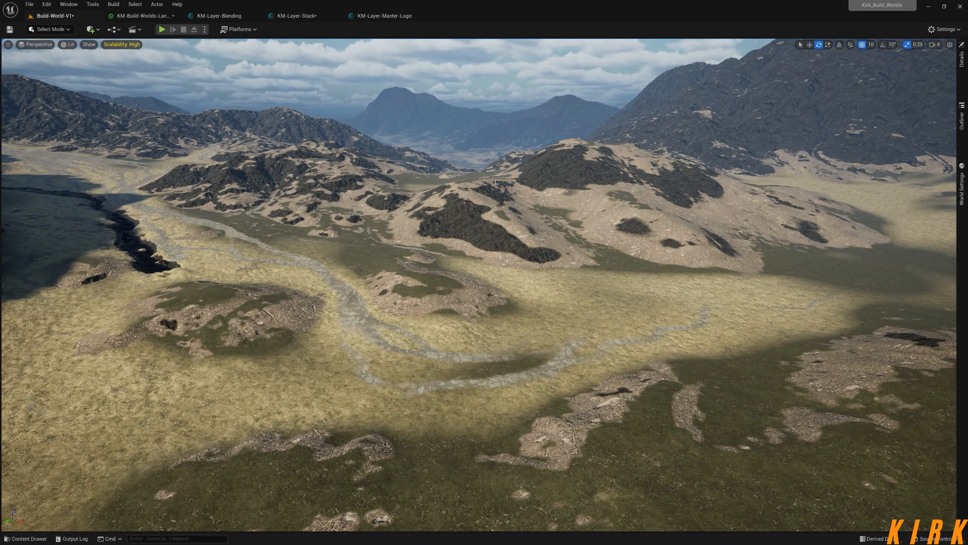
right_drag(516, 211, 448, 213)
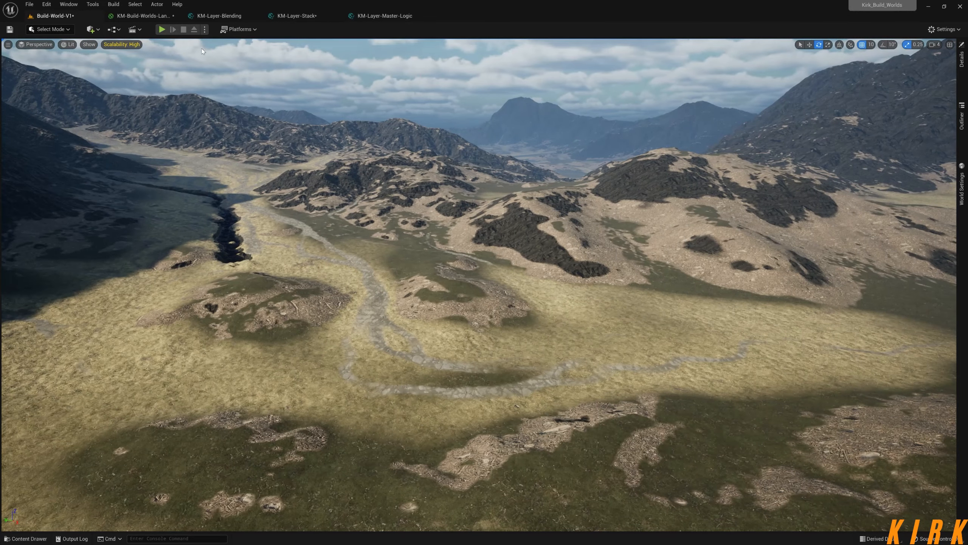
Compare the Height-Flow, Slope-Base and Layer-Stack groups in the landscape material graph with the terrain in the Build-World-V1 level.
click(151, 15)
right_drag(619, 311, 416, 90)
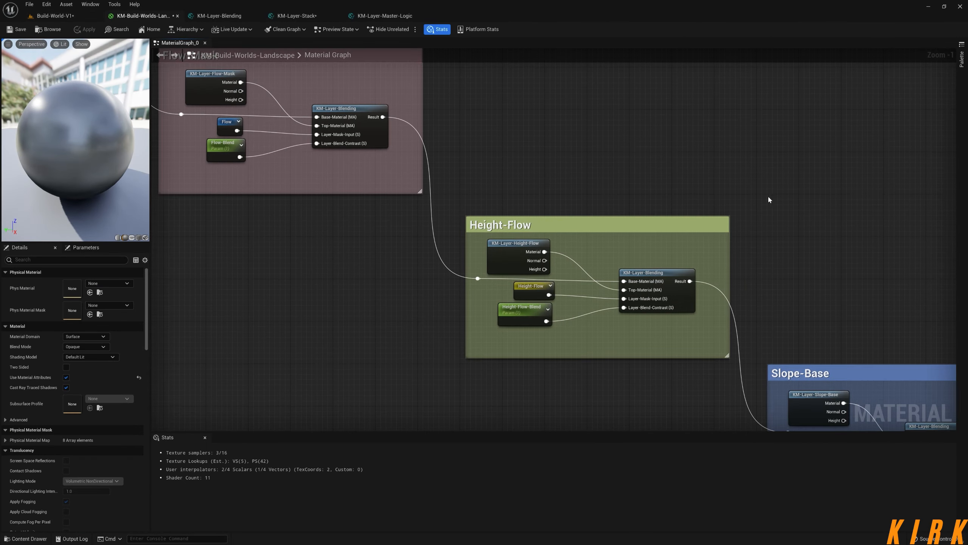
right_drag(792, 213, 284, 120)
right_drag(547, 152, 343, 124)
drag(577, 196, 391, 346)
right_drag(158, 324, 330, 285)
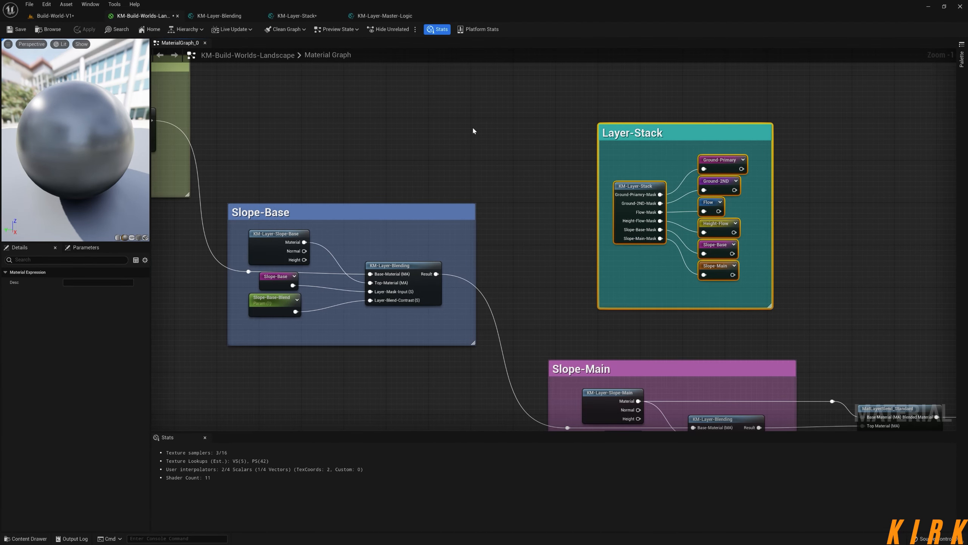
click(56, 16)
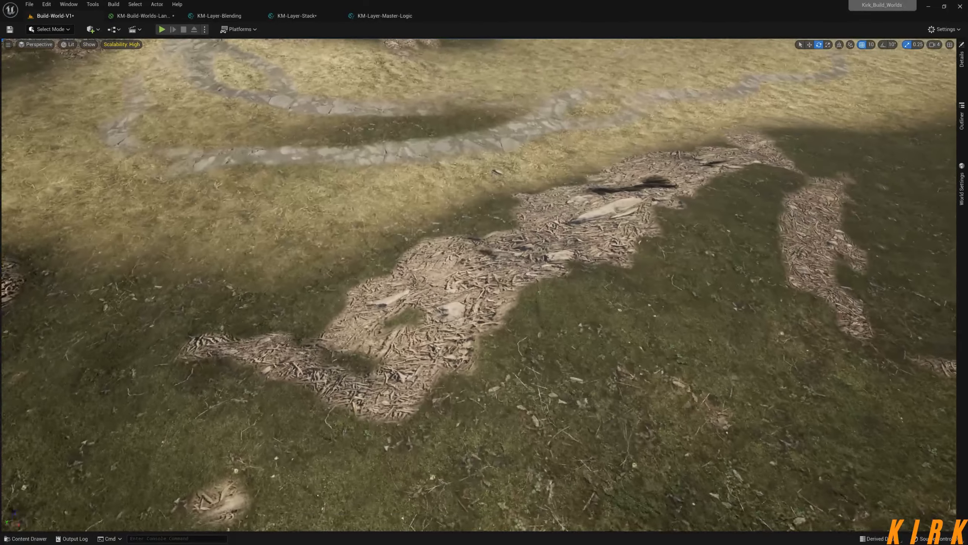
right_drag(479, 285, 522, 256)
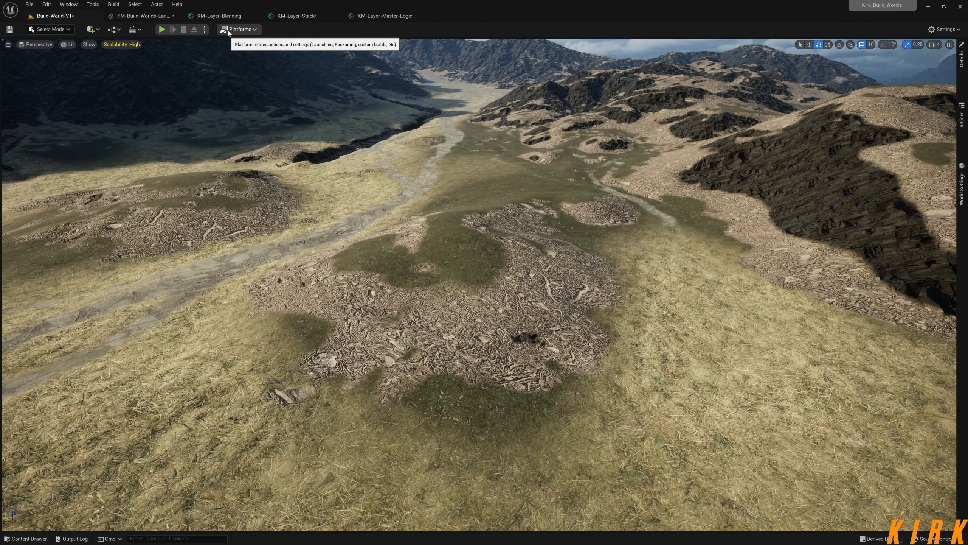
Examine how the material, mask and contrast inputs feed MatLayerBlend_Standard in the KM-Layer-Blending function.
click(230, 18)
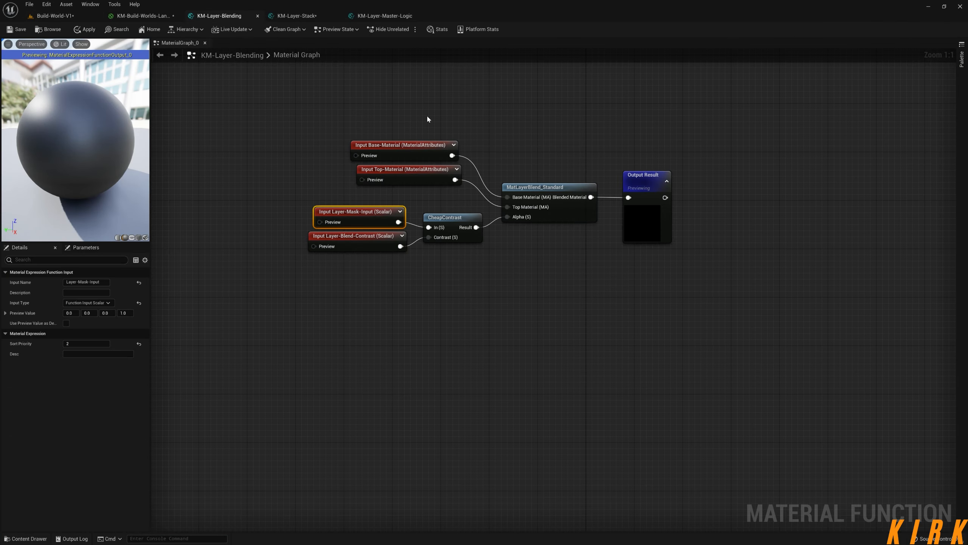
right_drag(543, 168, 478, 227)
drag(623, 154, 236, 362)
click(235, 433)
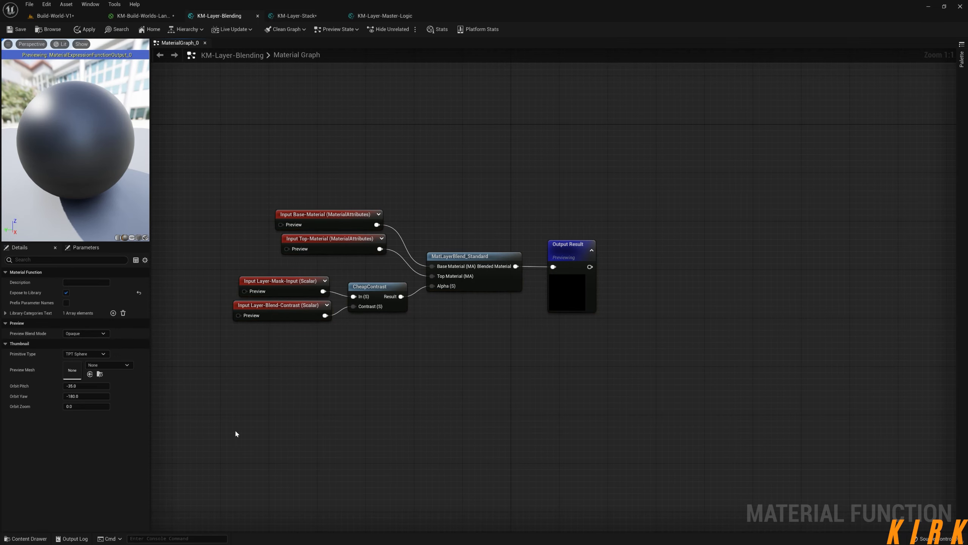
Open the function behind the Slope-Base group's KM-Layer-Blending node and examine its Layer-Mask-Input, Layer-Blend-Contrast and CheapContrast nodes.
click(148, 18)
right_drag(378, 205, 531, 121)
scroll(545, 217, up, 1)
right_drag(613, 234, 546, 267)
click(488, 210)
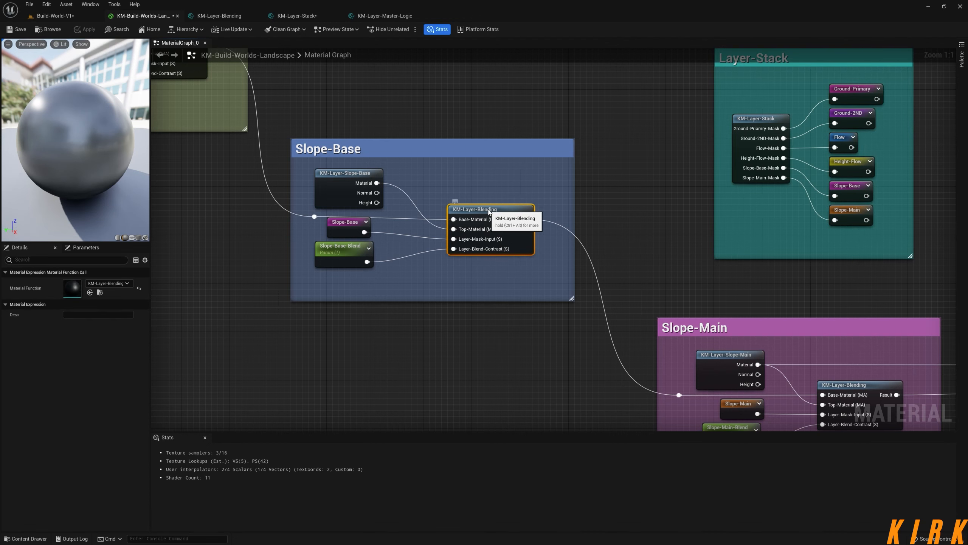
double_click(489, 211)
right_drag(444, 236, 406, 237)
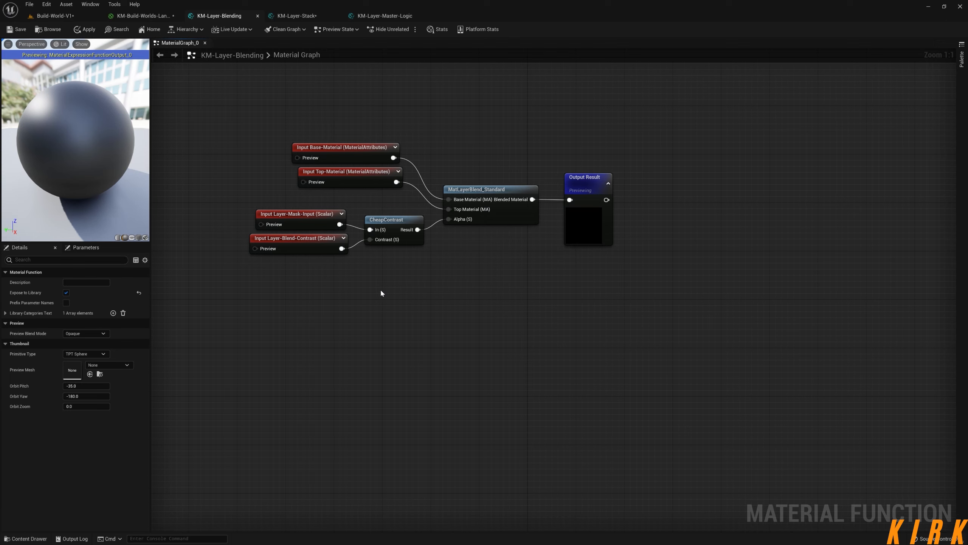
drag(398, 202, 327, 300)
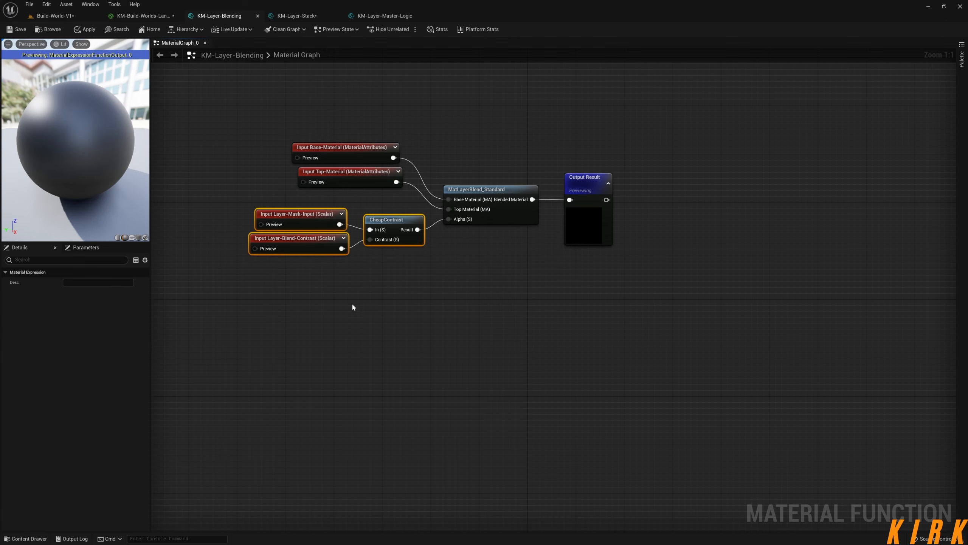
click(387, 306)
Trace the KM-Layer-Blending chain through the Flow-Mask, Height-Flow and Slope-Base groups in the landscape material graph.
click(143, 15)
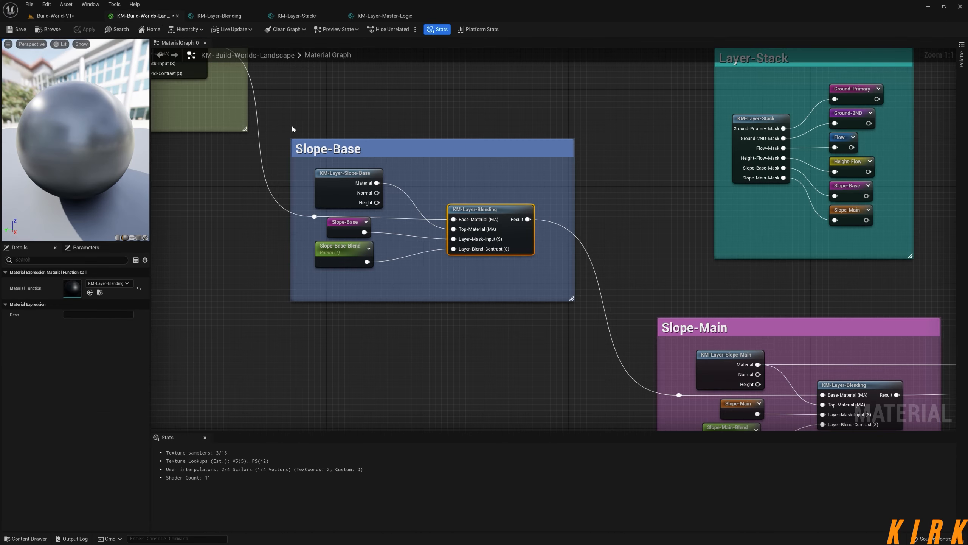
scroll(365, 163, down, 2)
right_drag(179, 98, 534, 319)
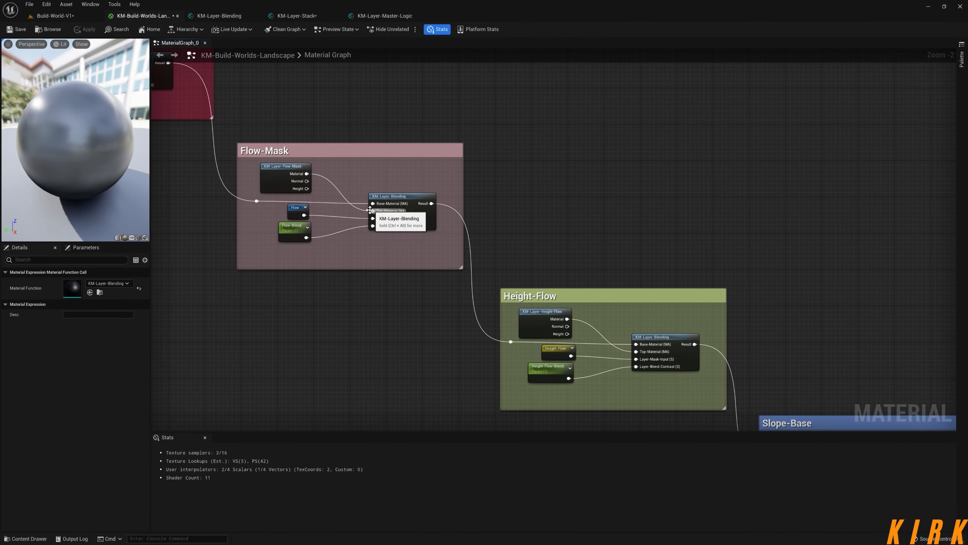
right_drag(216, 191, 380, 307)
right_drag(395, 255, 305, 62)
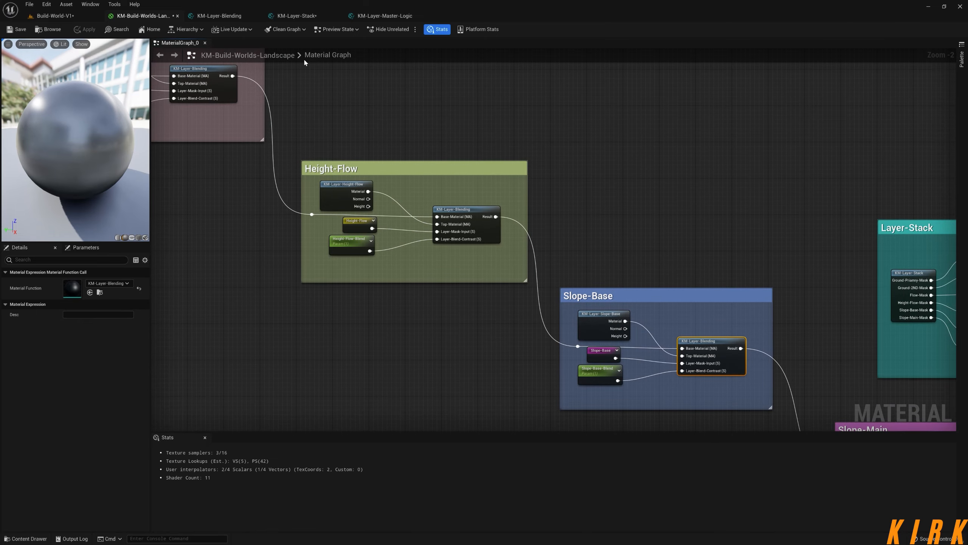
In KM-Layer-Blending, move the Layer-Mask-Input, Layer-Blend-Contrast and CheapContrast nodes together farther away from MatLayerBlend_Standard.
click(235, 17)
right_drag(489, 245, 553, 243)
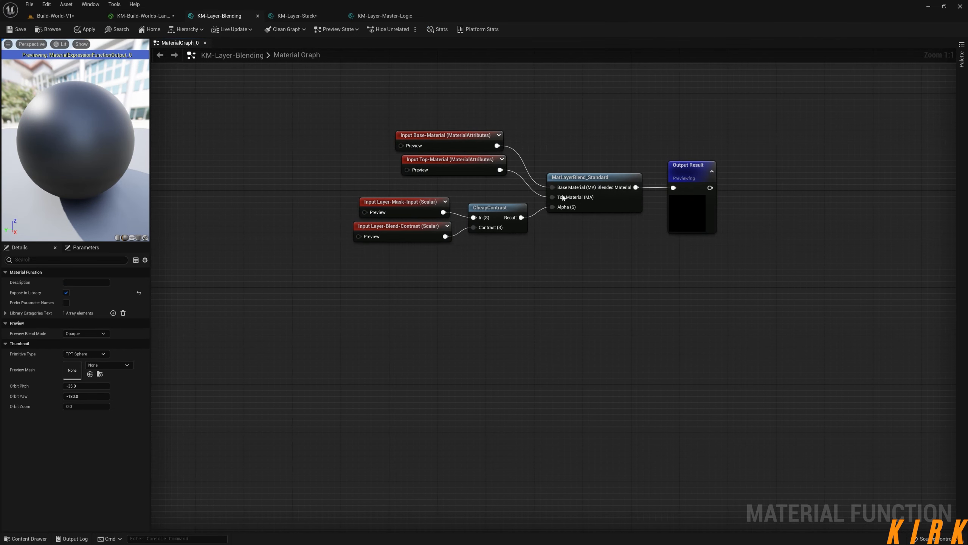
drag(513, 194, 352, 244)
drag(490, 208, 398, 220)
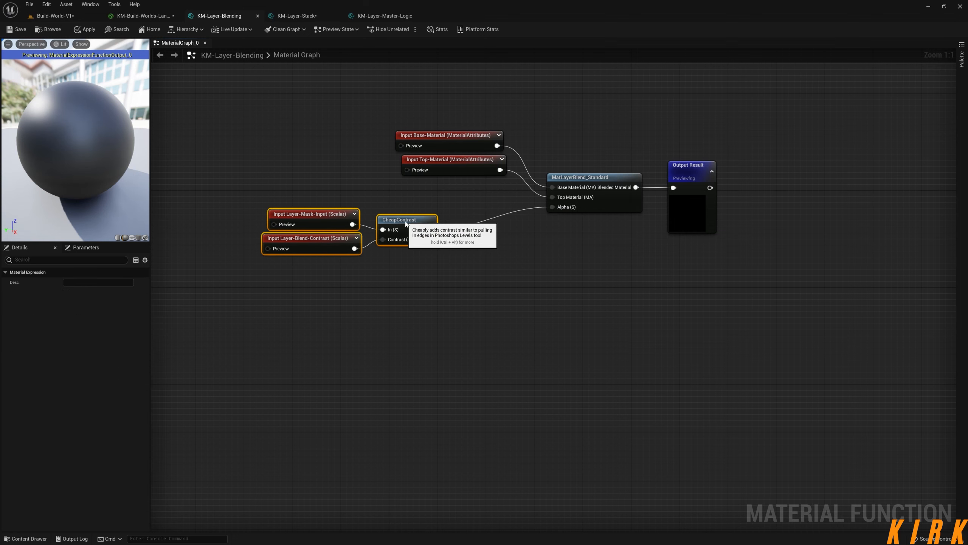
click(578, 315)
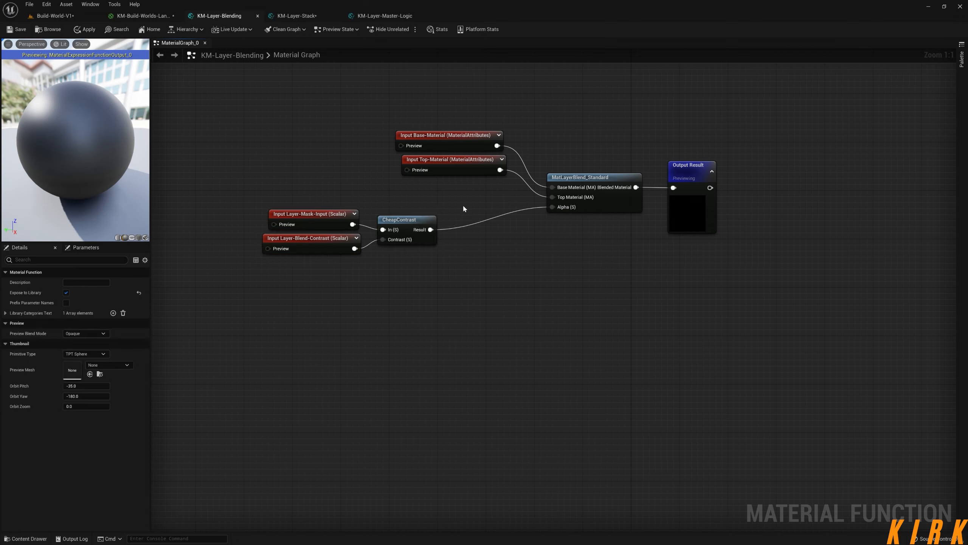
drag(464, 209, 288, 261)
drag(400, 220, 338, 233)
click(501, 282)
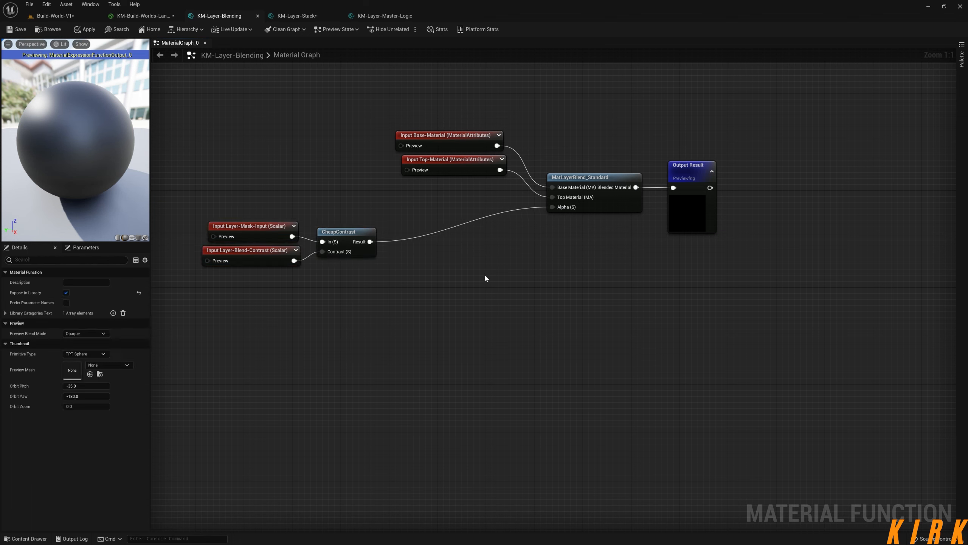
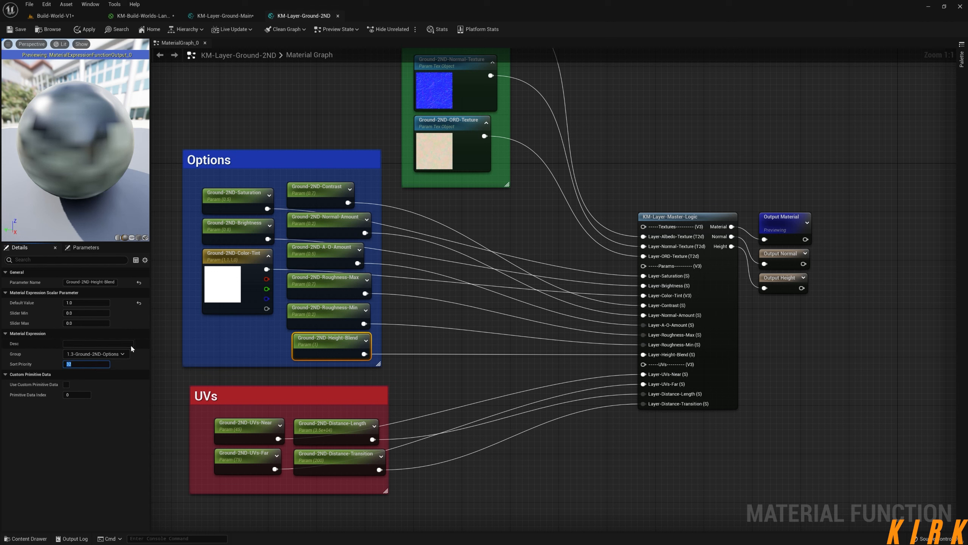
Give Ground-2ND-Height-Blend sort priority 9, apply the function and close the Ground-2ND and Ground-Main layer functions.
text(9)
click(326, 285)
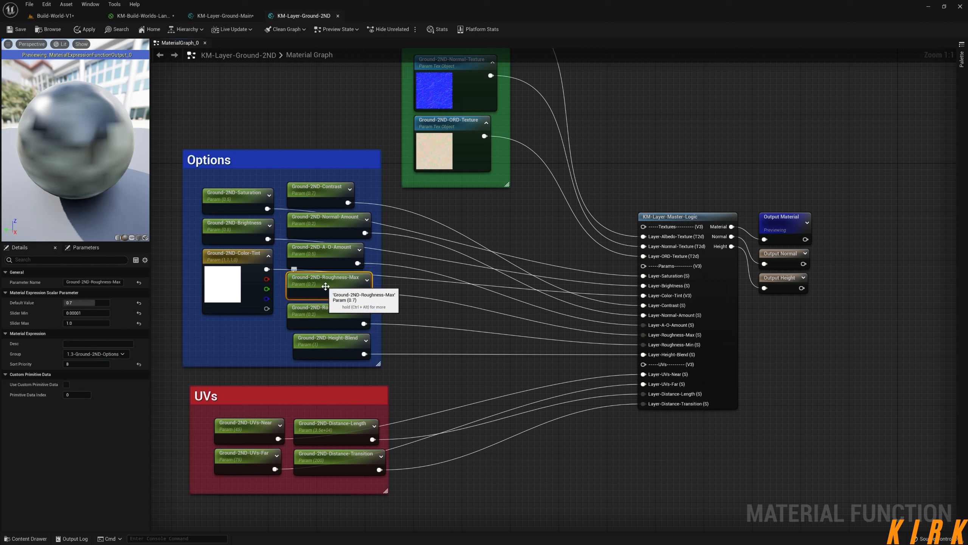
click(437, 365)
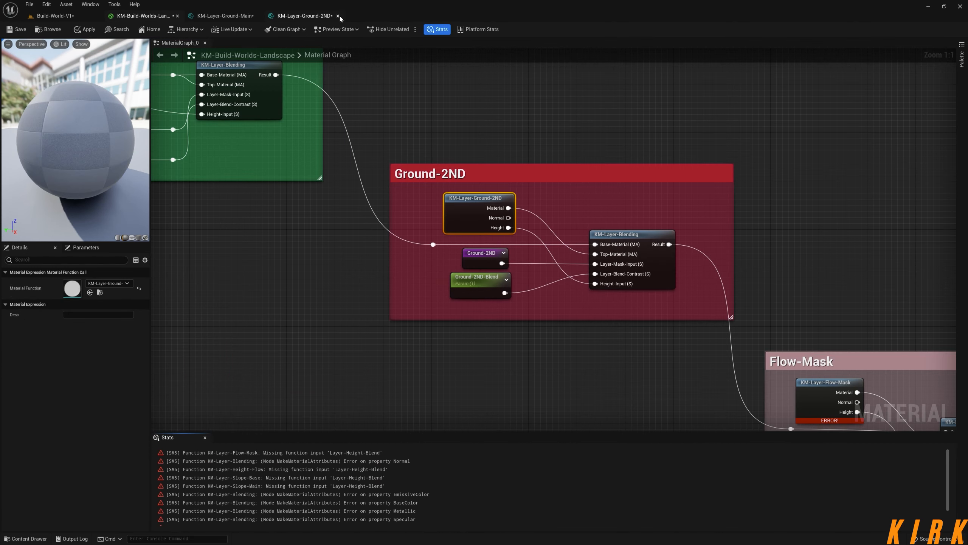
click(338, 16)
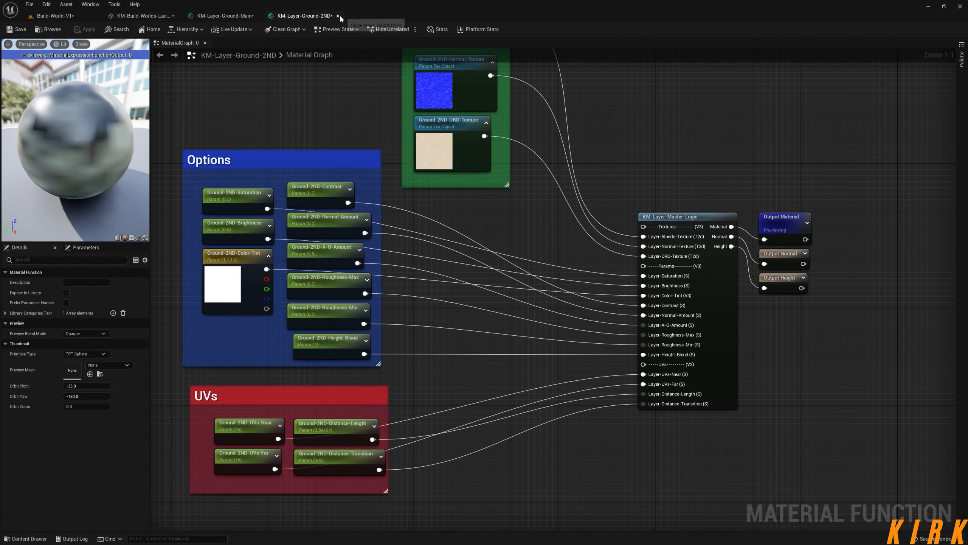
click(258, 16)
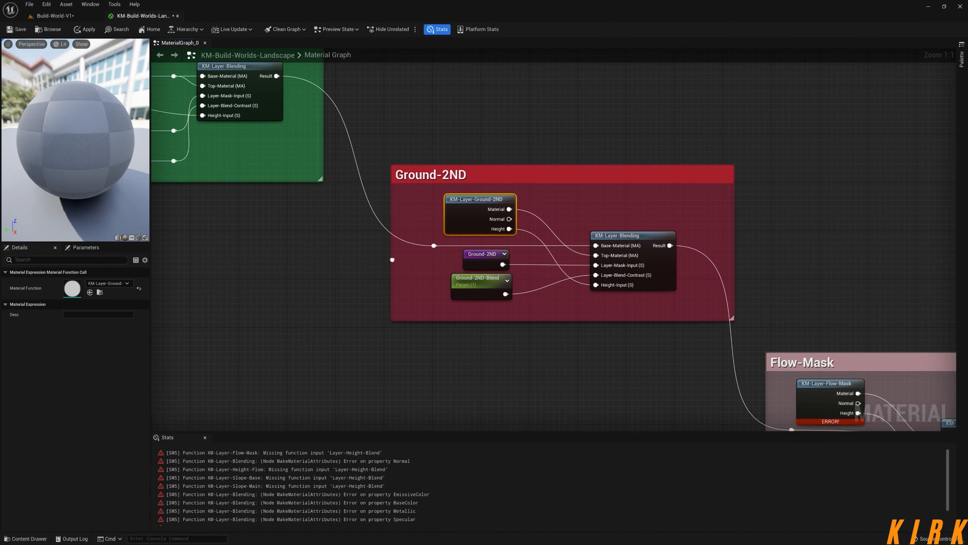
Examine the layer groups from Ground-Primary to Slope-Main in the landscape material graph for remaining function errors.
scroll(472, 293, down, 2)
right_drag(584, 334, 258, 128)
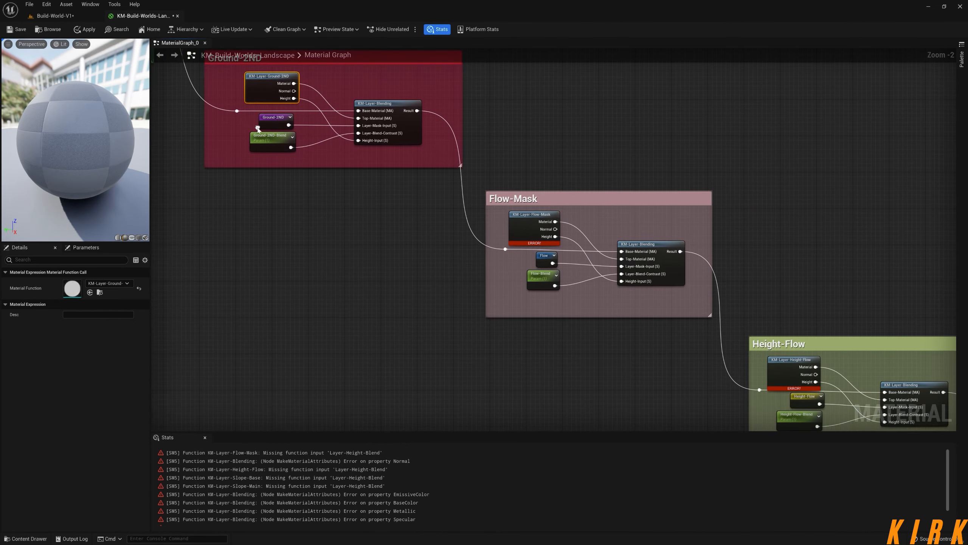
right_drag(685, 301, 599, 249)
right_drag(356, 186, 453, 277)
mouse_move(337, 246)
right_down()
mouse_move(395, 272)
mouse_move(332, 253)
right_up()
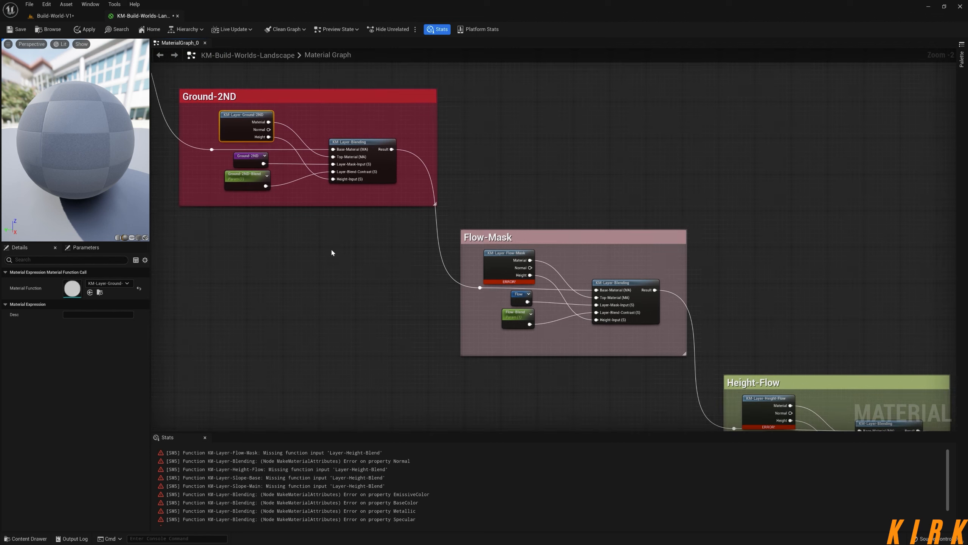
right_drag(262, 227, 463, 314)
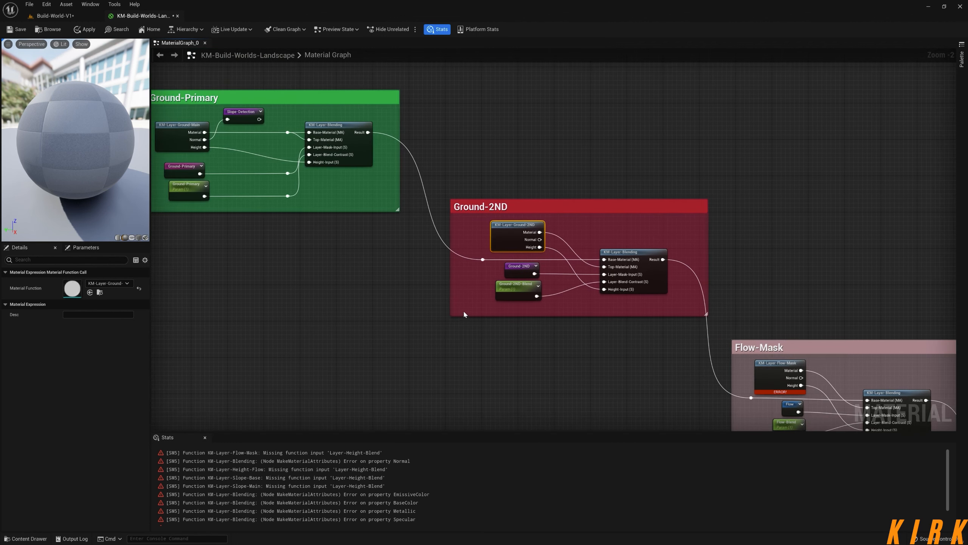
drag(552, 80, 158, 345)
right_drag(584, 426, 393, 315)
scroll(394, 316, down, 4)
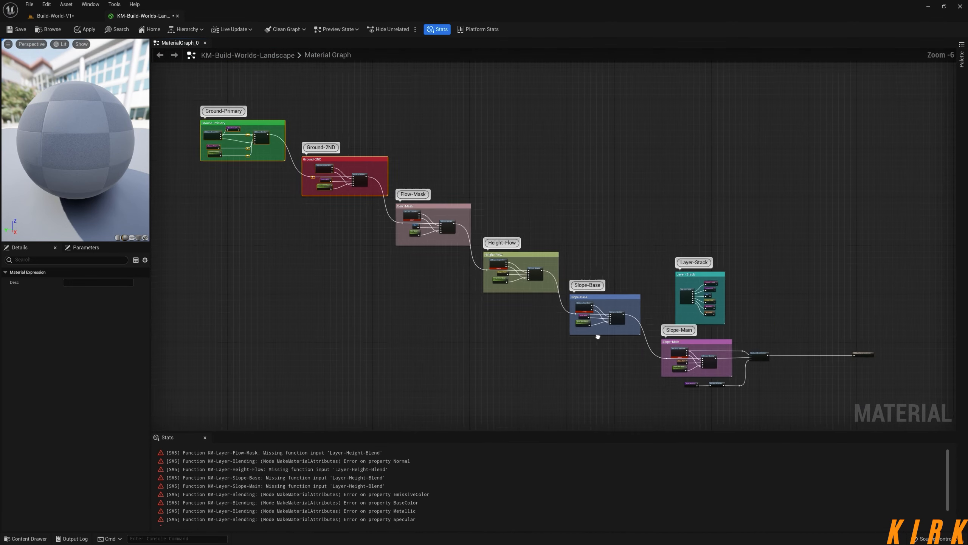
right_drag(356, 195, 422, 268)
scroll(410, 260, up, 5)
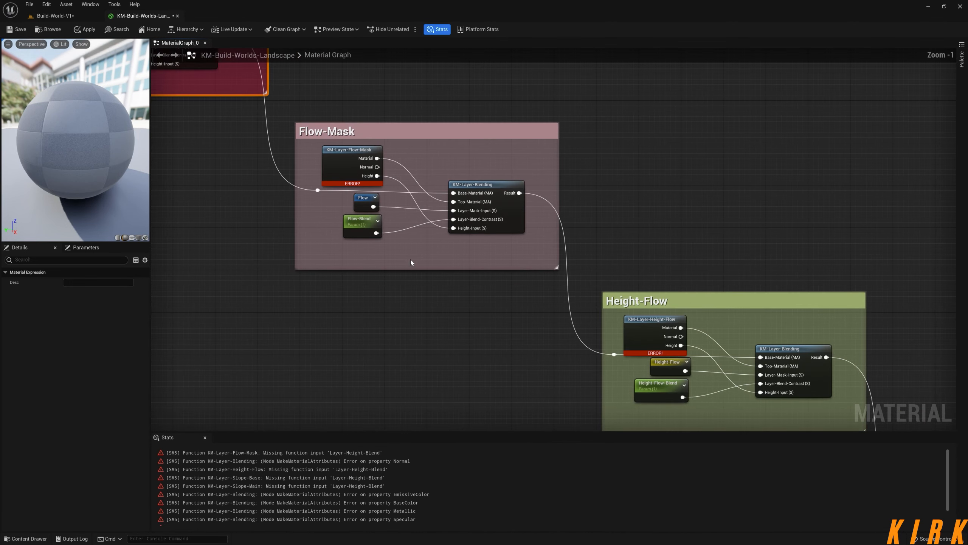
In the Flow-Mask layer function, promote the master logic's Layer-Height-Blend input to a parameter named for Flow-Mask instead of Layer.
double_click(366, 200)
right_click(574, 337)
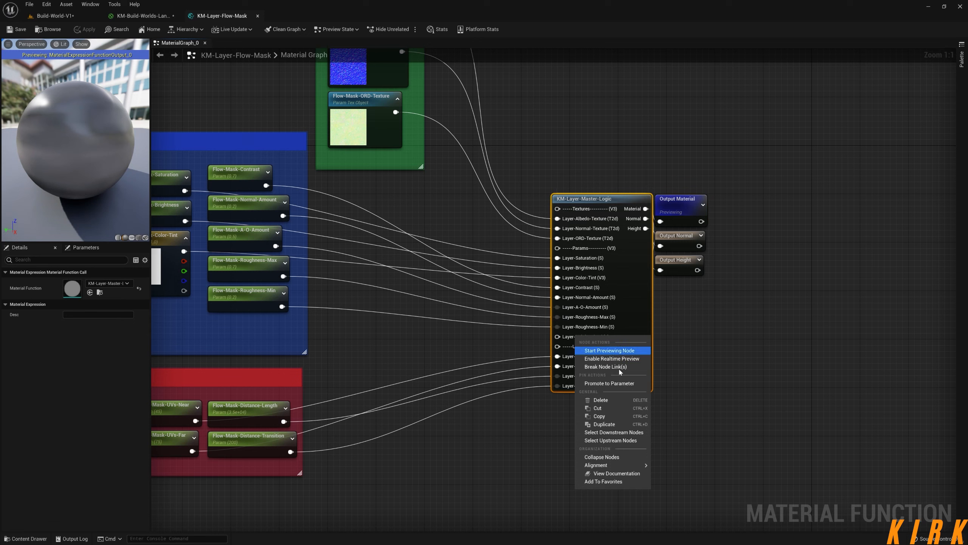
click(617, 384)
key(Right)
key(BackSpace)
key(BackSpace)
key(BackSpace)
key(BackSpace)
key(Left)
key(Left)
key(Left)
key(Left)
key(Left)
key(Left)
key(Left)
key(Left)
key(Left)
key(Left)
key(Left)
key(Left)
key(Left)
key(BackSpace)
key(BackSpace)
key(BackSpace)
key(BackSpace)
key(BackSpace)
text(Flow-Mask)
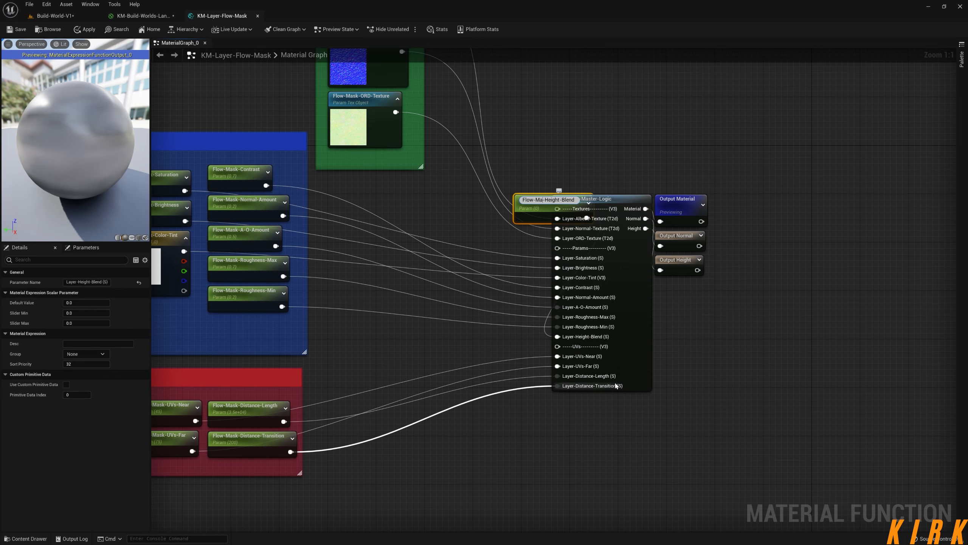
key(Return)
Place the Flow-Mask height blend parameter in Options with default 1, the layer's options group and sort priority 9, and apply and close the function.
drag(529, 213, 228, 335)
click(86, 303)
text(1)
click(86, 355)
click(84, 367)
click(84, 364)
text(9)
click(333, 318)
click(81, 32)
click(258, 15)
In the Height-Flow layer function, promote Layer-Height-Blend to a parameter named Height-Flow-Height-Blend among the Options, and close the function.
right_drag(591, 363, 244, 291)
double_click(328, 305)
right_drag(327, 305, 387, 153)
right_click(485, 258)
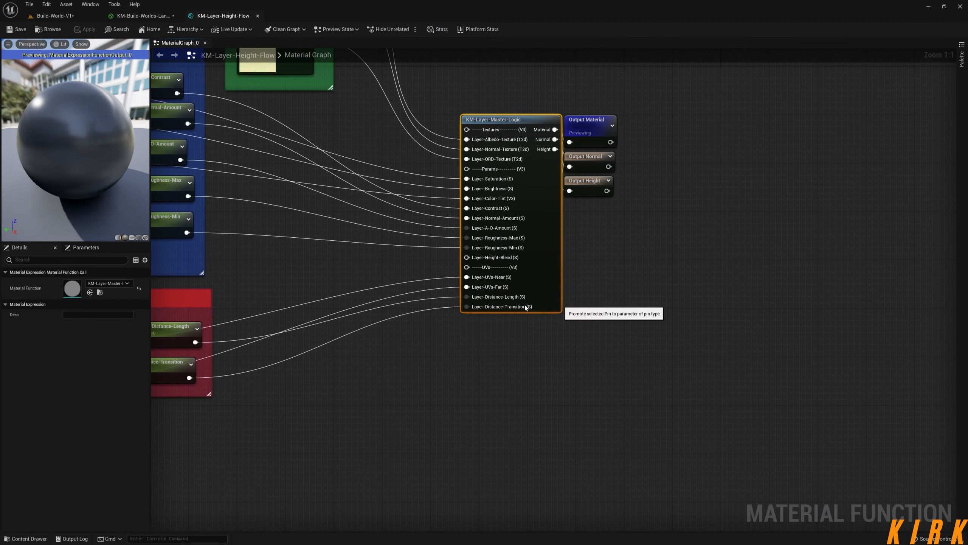
click(525, 305)
key(Right)
key(BackSpace)
key(BackSpace)
key(BackSpace)
key(BackSpace)
key(BackSpace)
key(BackSpace)
key(BackSpace)
key(BackSpace)
key(BackSpace)
key(BackSpace)
text(Height-Flow-)
key(Return)
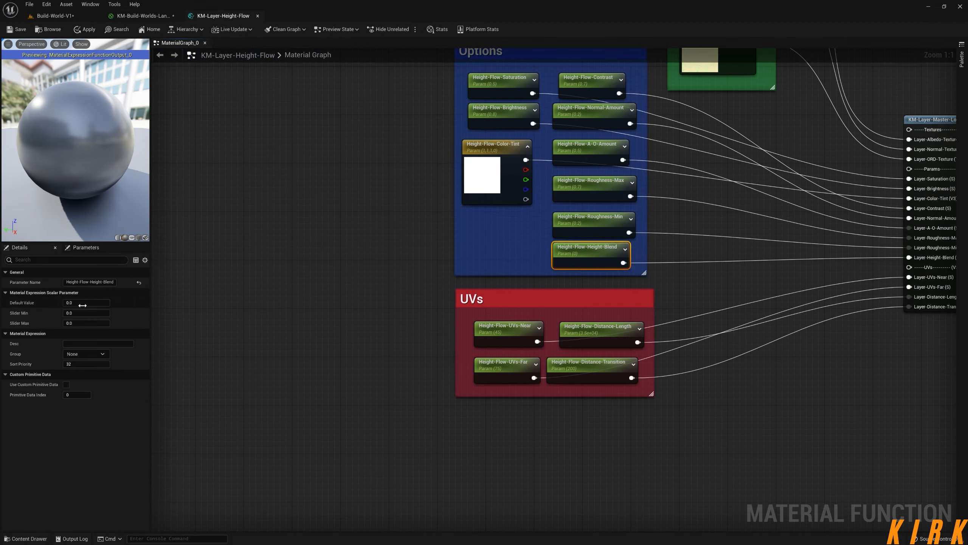
click(266, 378)
click(143, 16)
click(257, 15)
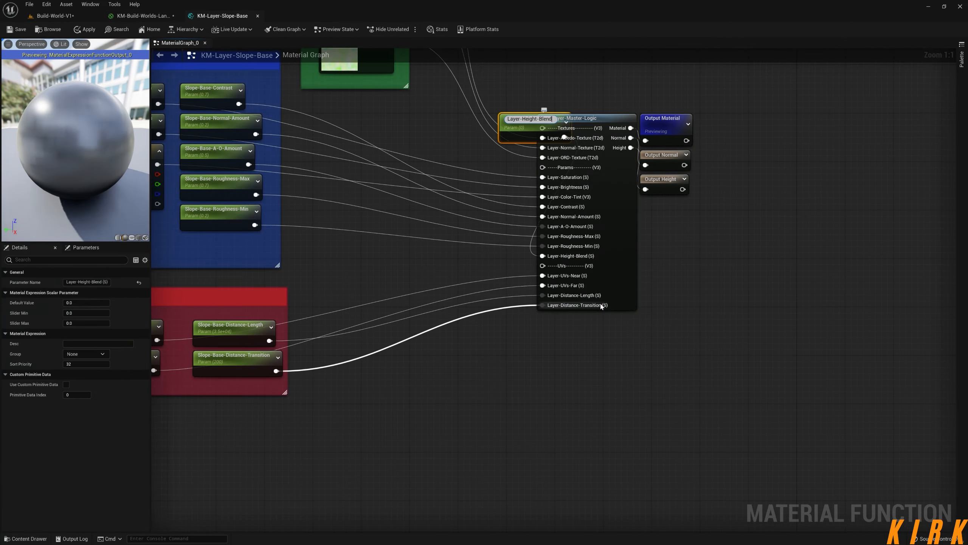
Name the promoted height blend parameter in KM-Layer-Slope-Base Slope-Base-Height-Blend and place it among the Options.
key(BackSpace)
key(BackSpace)
key(BackSpace)
key(BackSpace)
key(BackSpace)
key(BackSpace)
text(Slope-Base-)
click(496, 171)
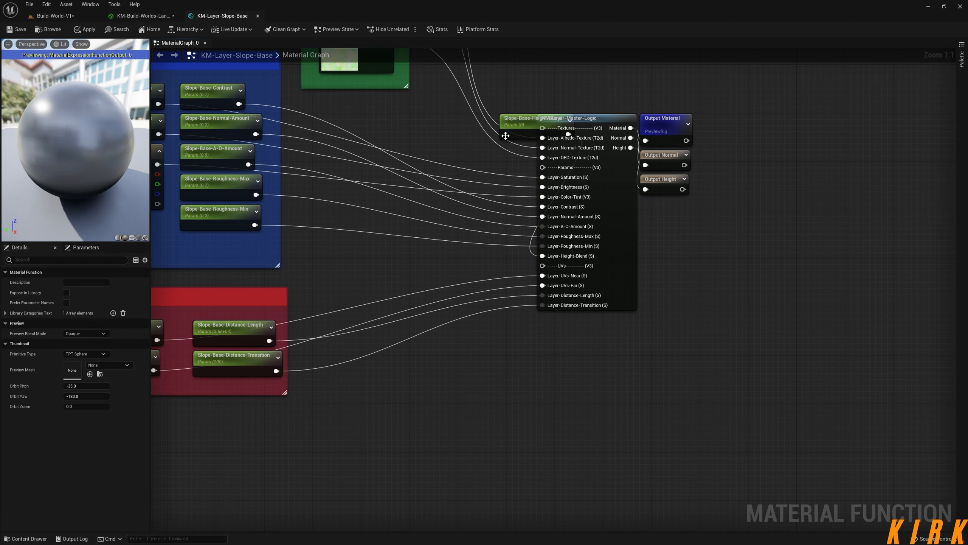
drag(506, 136, 193, 257)
Assign Slope-Base-Height-Blend to the 0.4-Slope-Base-Options group with sort priority 9, and apply and close the function.
click(86, 354)
click(92, 368)
click(87, 364)
text(9)
click(356, 309)
click(89, 30)
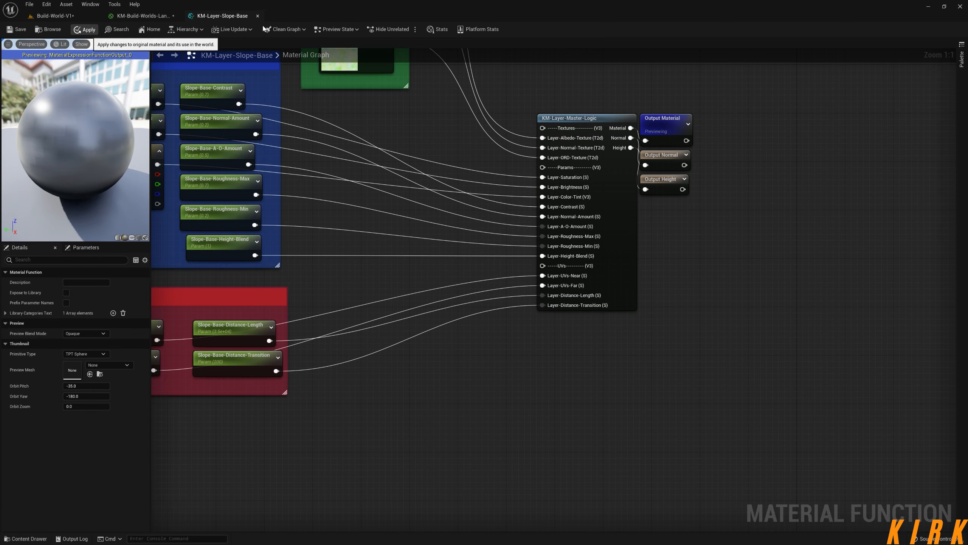
click(144, 15)
click(19, 32)
click(579, 247)
middle_click(221, 15)
In the Slope-Main layer function, promote the master logic's Layer-Height-Blend input to a parameter named Slope-Main-Height-Blend.
right_drag(762, 357, 469, 191)
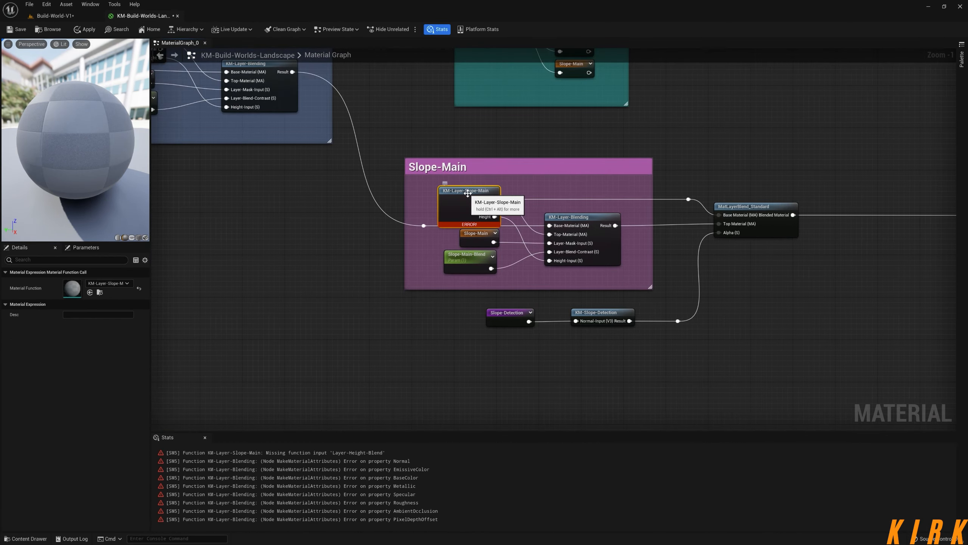
double_click(469, 190)
right_click(595, 282)
click(635, 331)
key(End)
key(BackSpace)
key(BackSpace)
key(BackSpace)
key(BackSpace)
key(Left)
key(Left)
key(Left)
key(Left)
key(Left)
key(Left)
key(Left)
key(Left)
key(Left)
key(Left)
key(Left)
key(Left)
key(Left)
key(BackSpace)
key(BackSpace)
key(BackSpace)
key(BackSpace)
key(BackSpace)
text(Slope-Main)
Place Slope-Main-Height-Blend in Options with default 1, group 0.1-Slope-Main-Options and sort priority 9, and apply and close the function.
drag(543, 147, 217, 267)
click(87, 303)
text(1)
click(86, 354)
click(99, 370)
click(86, 364)
text(9)
click(362, 306)
right_drag(362, 306, 414, 407)
click(84, 30)
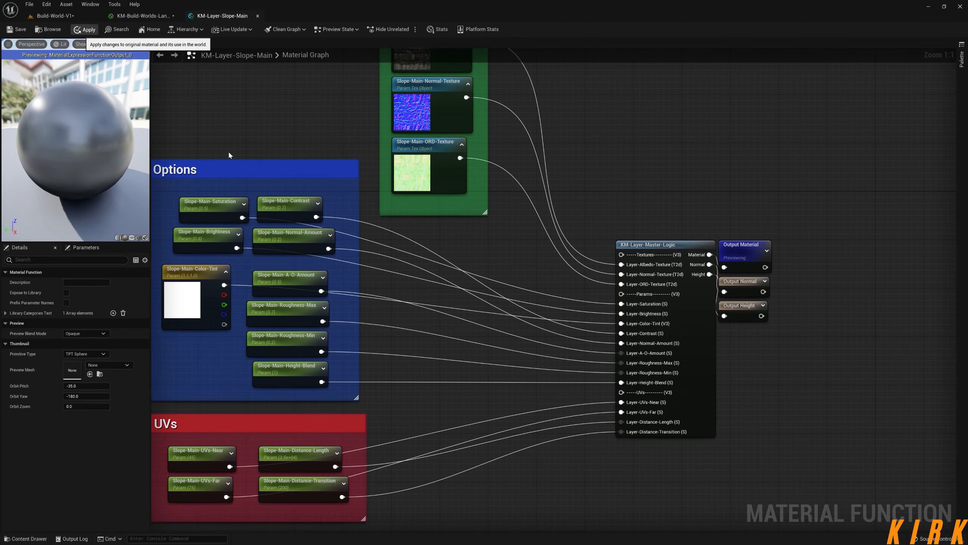
click(258, 15)
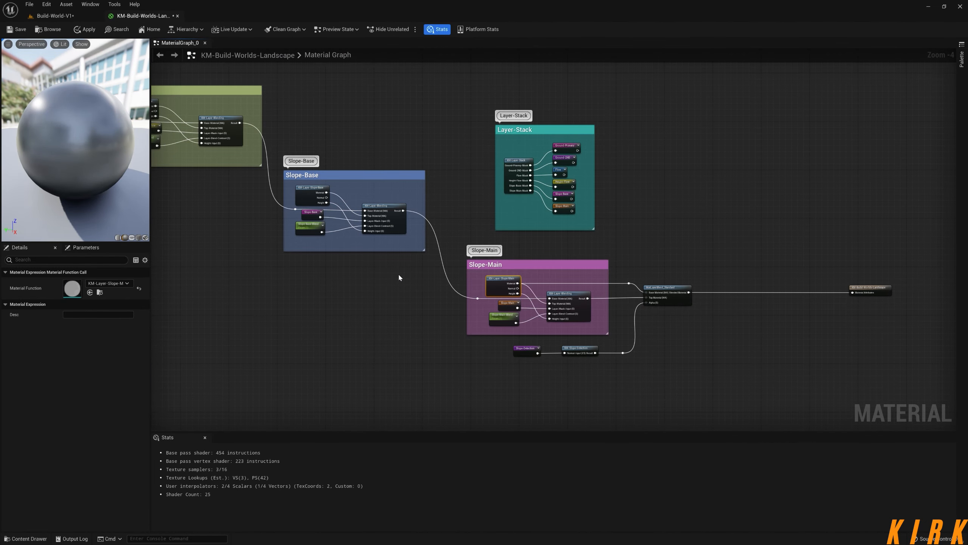
Hide the material statistics and bring the whole layer chain from Ground-Primary to Slope-Main into view.
click(429, 30)
right_drag(407, 264, 546, 333)
scroll(474, 328, down, 3)
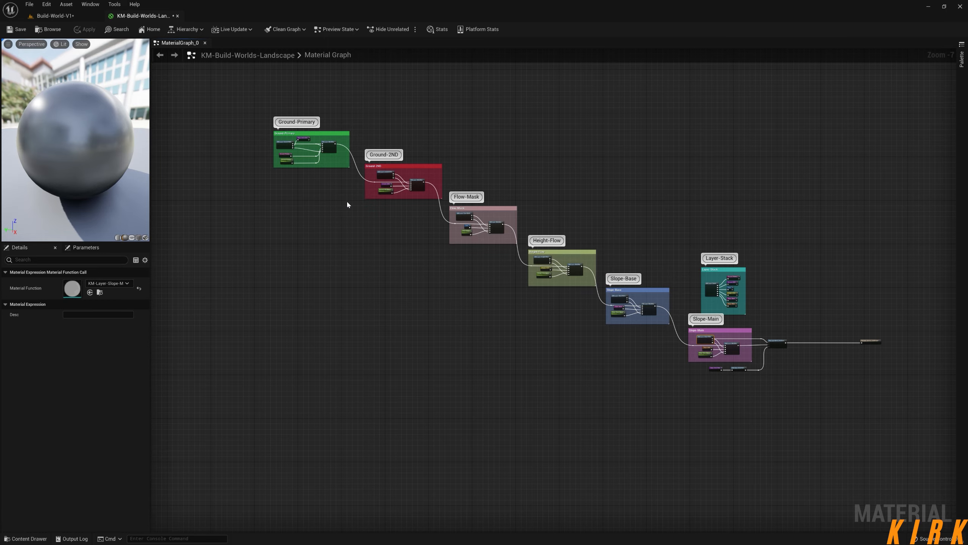
Switch to the Build-World-V1 level and examine the debris-covered mound and its blend into the grass up close.
click(54, 15)
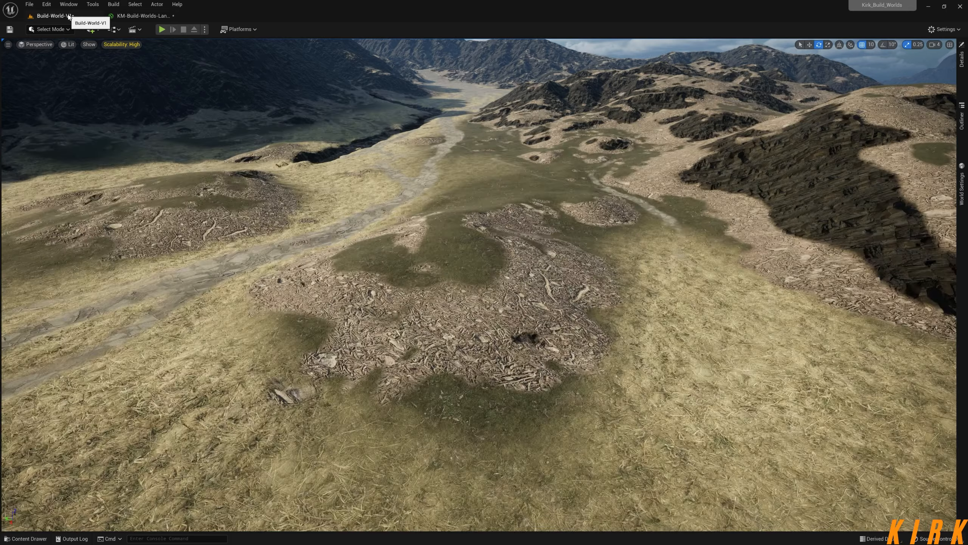
right_drag(479, 285, 486, 321)
key(w)
key(s)
key(s)
key(w)
key(s)
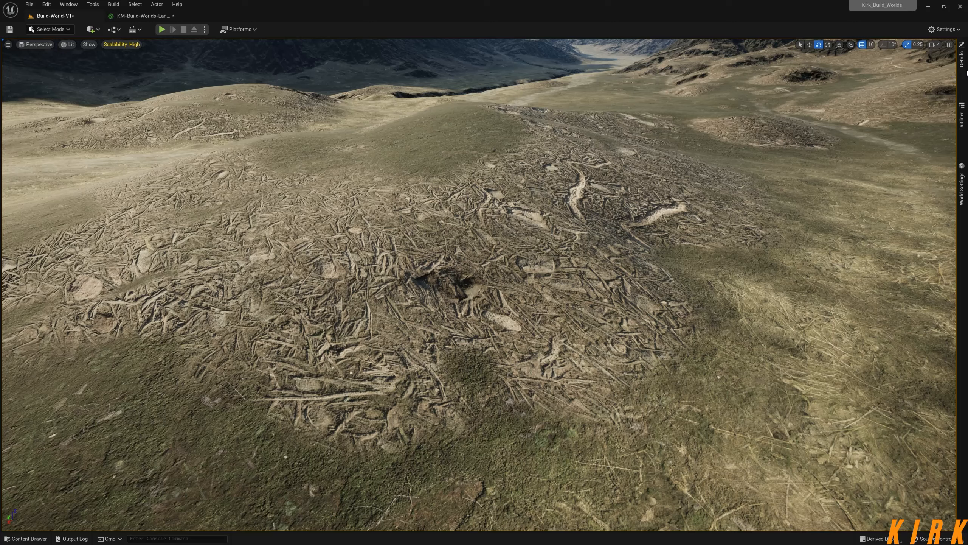
Open the landscape's material instance and arrange it as a narrow, full-height floating window over the level view.
click(964, 62)
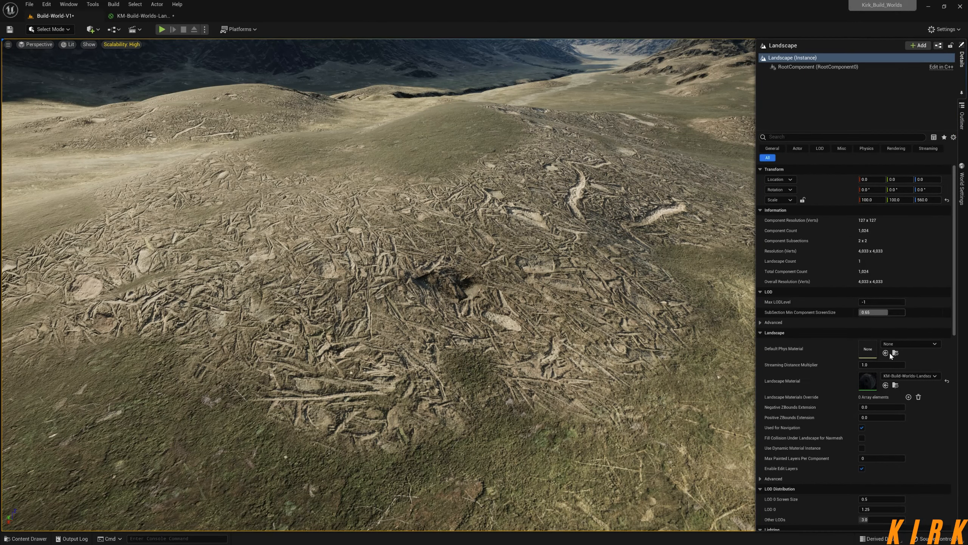
double_click(868, 380)
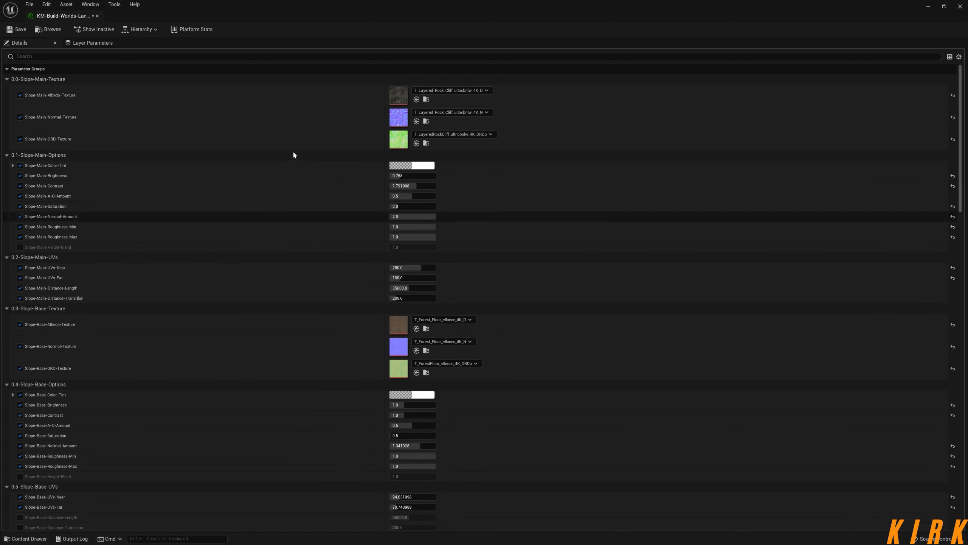
drag(71, 20, 688, 123)
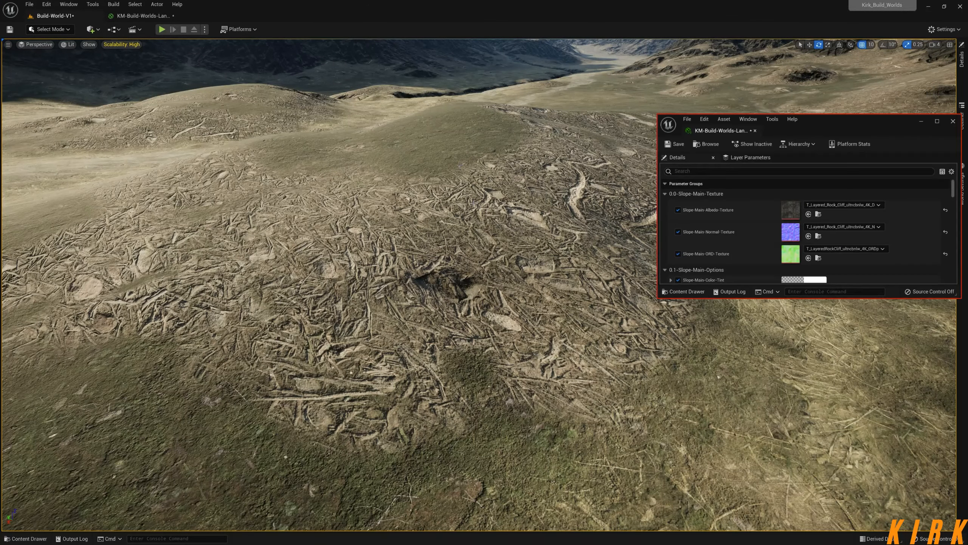
drag(833, 121, 803, 100)
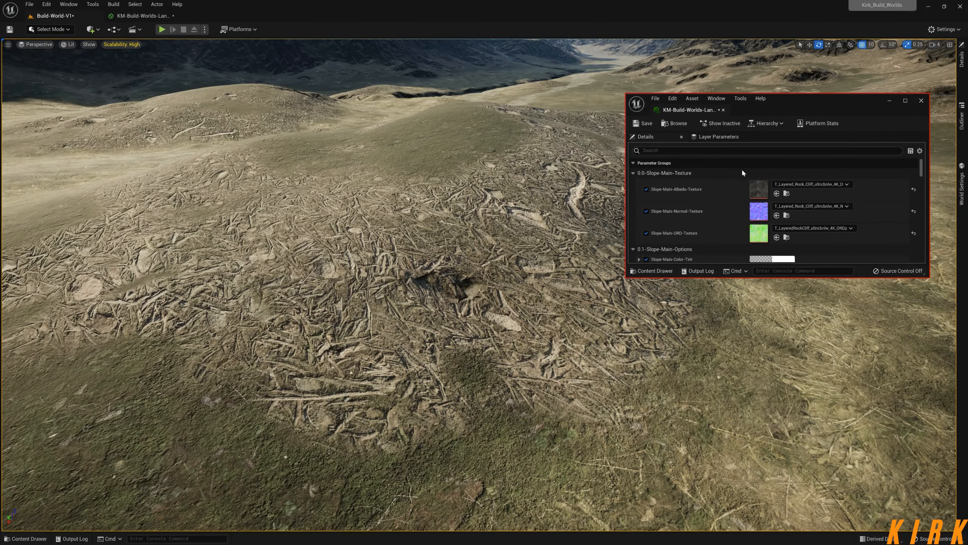
drag(929, 174, 835, 175)
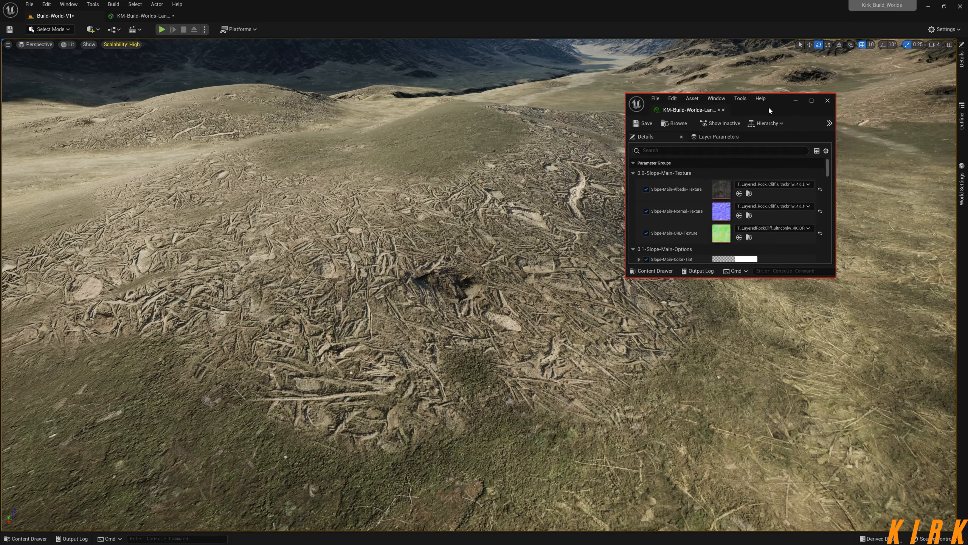
drag(769, 110, 782, 110)
double_click(788, 92)
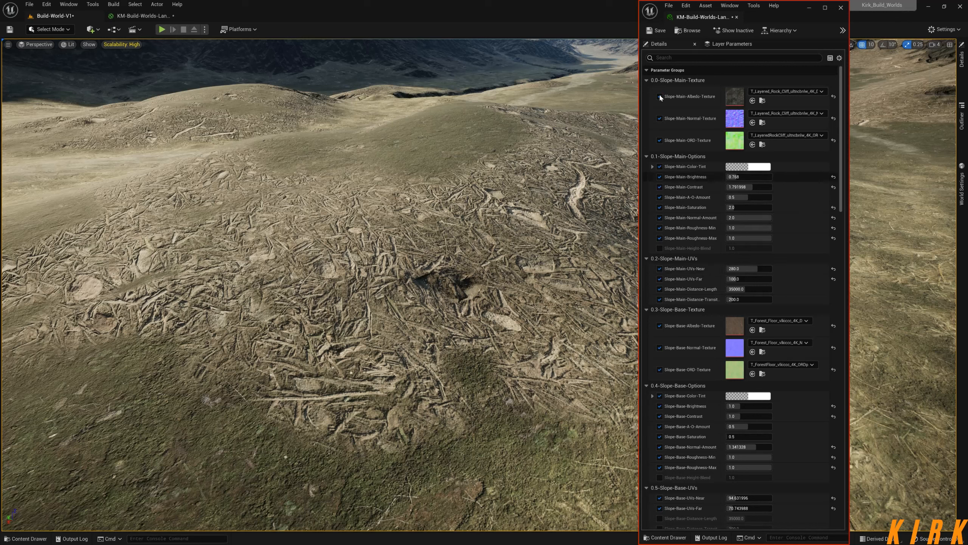
Collapse the Slope-Main and Slope-Base texture groups and enable the Slope-Main-Height-Blend override.
click(646, 80)
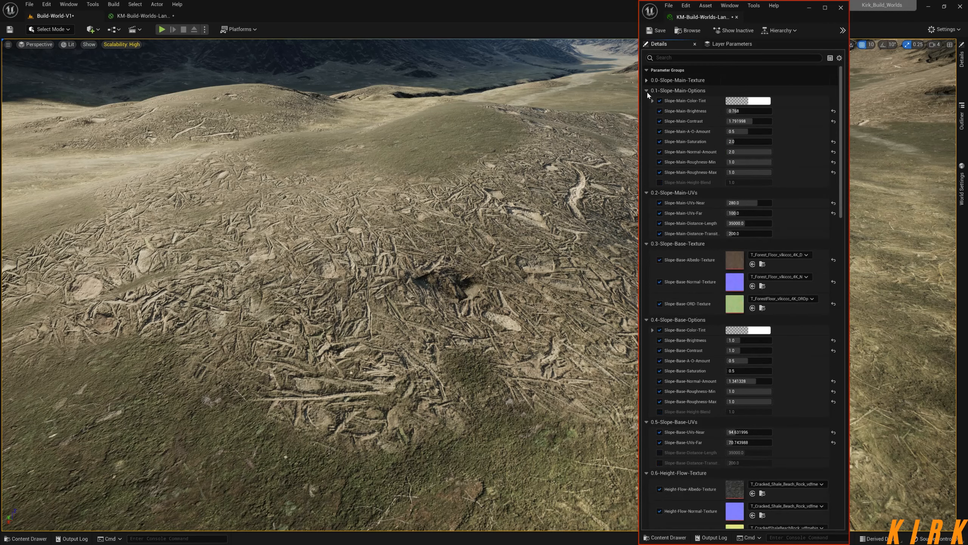
click(648, 244)
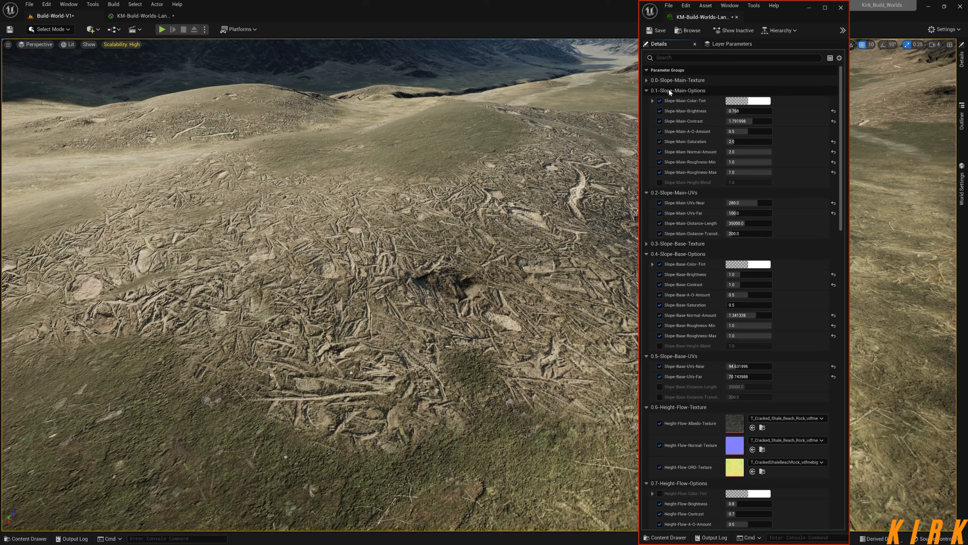
click(660, 182)
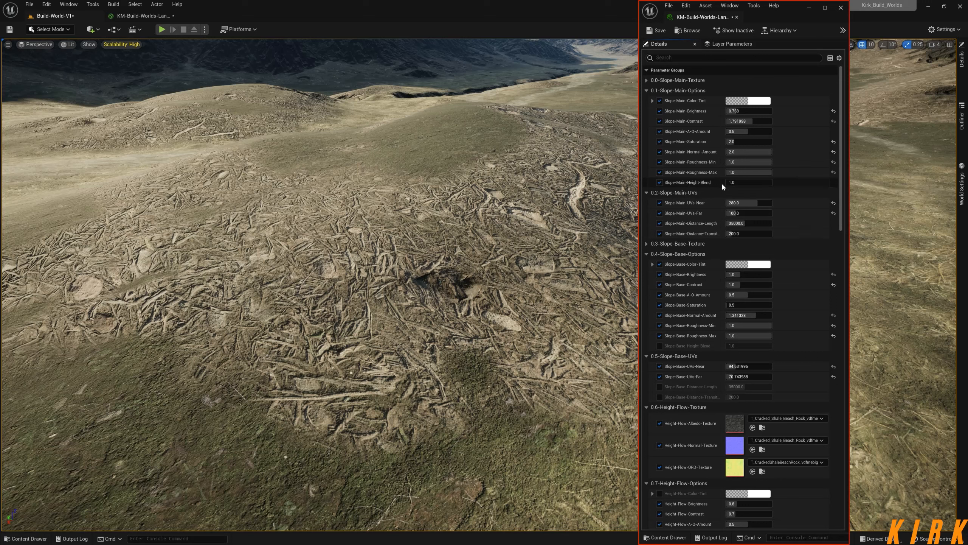
Enable the Slope-Base-Height-Blend and Ground-Main-Height-Blend overrides in the material instance.
scroll(842, 185, down, 1)
scroll(841, 185, down, 3)
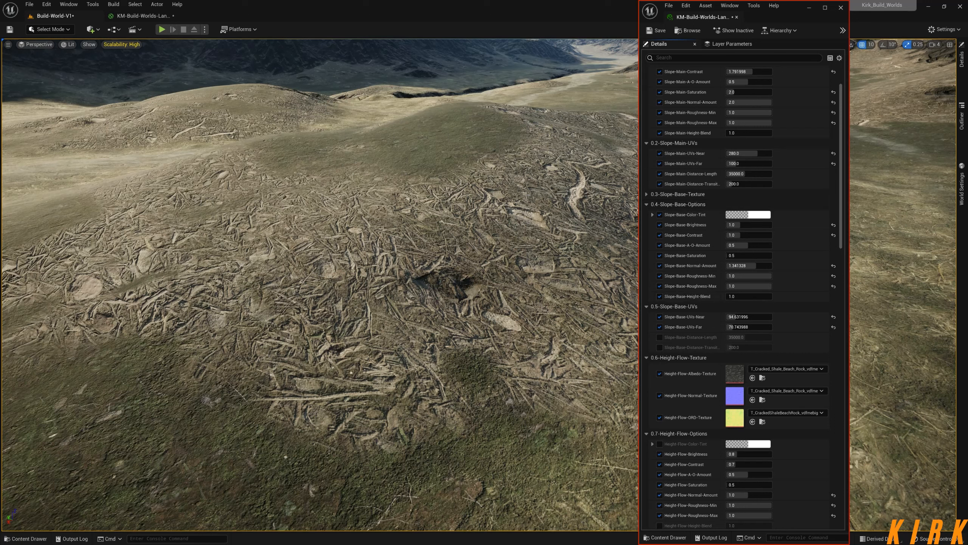
scroll(724, 242, down, 2)
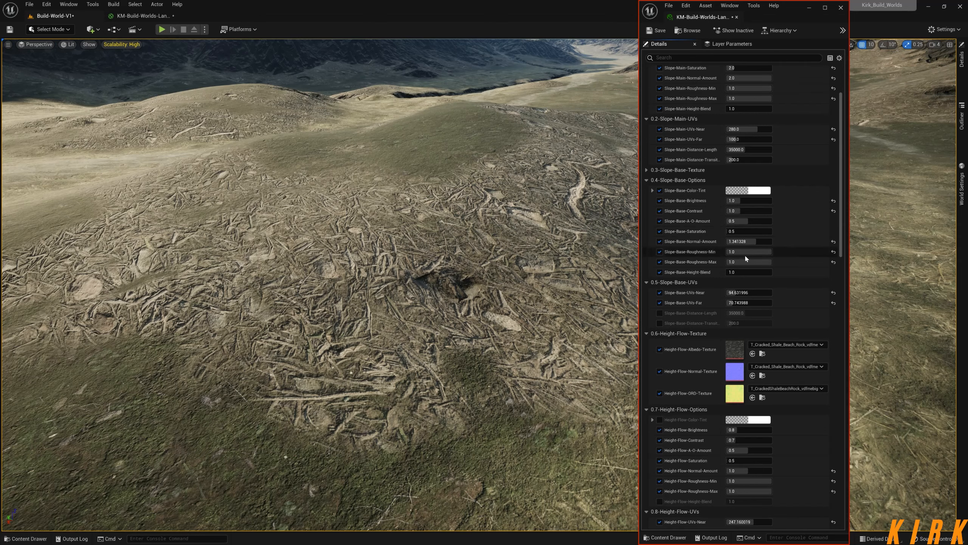
scroll(844, 197, down, 3)
drag(844, 197, 832, 428)
click(660, 352)
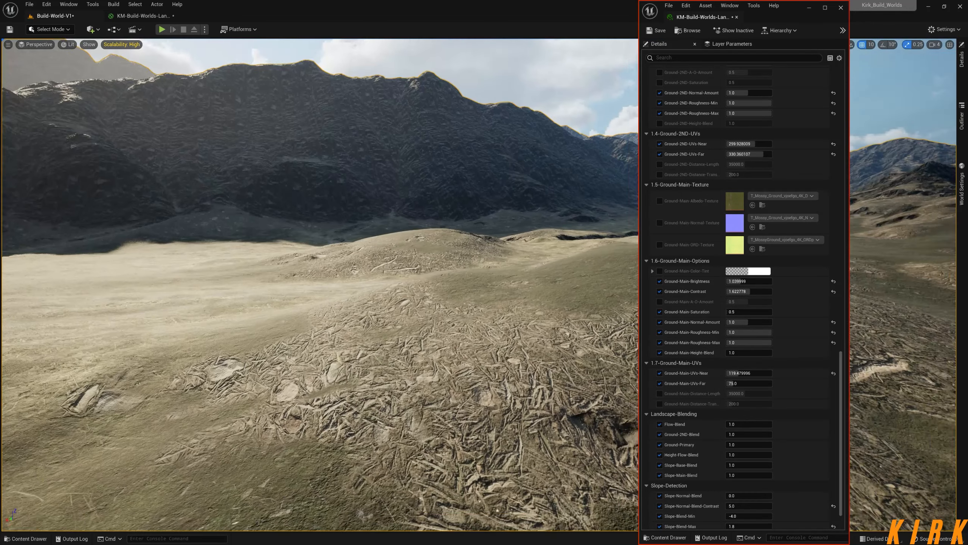
Examine the terrain where the rocky cliffs meet the debris-covered ground.
right_drag(320, 284, 275, 232)
key(w)
key(w)
key(w)
key(s)
key(w)
key(s)
right_drag(389, 238, 370, 235)
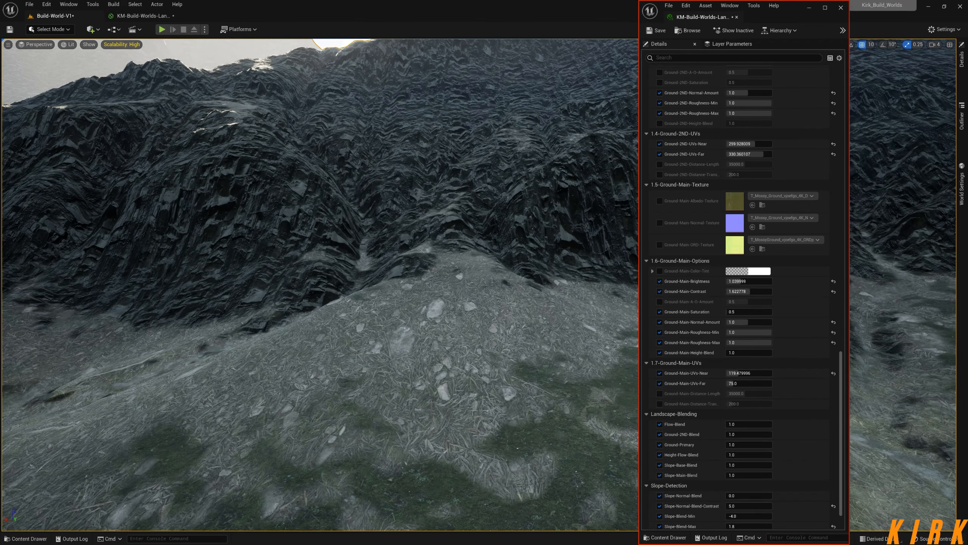
Test Ground-Main-Height-Blend at 0, 3 and 5 against the debris and grass terrain, and return it to 1.
right_drag(370, 234, 382, 235)
right_drag(458, 314, 486, 323)
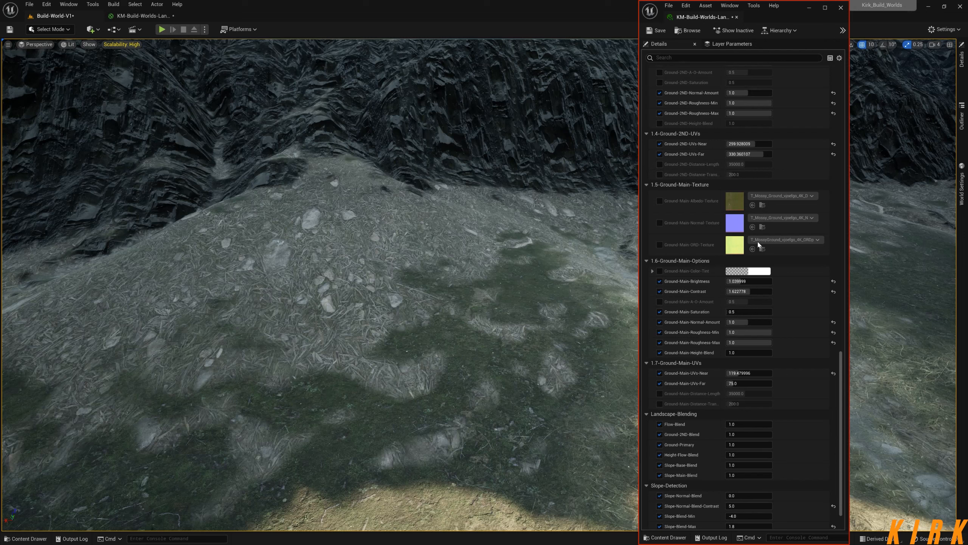
scroll(744, 405, down, 2)
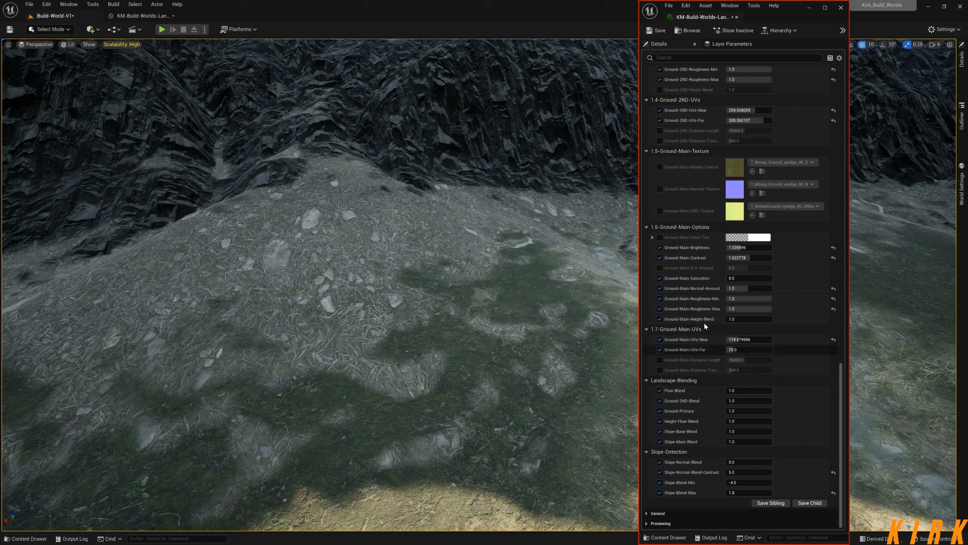
click(740, 319)
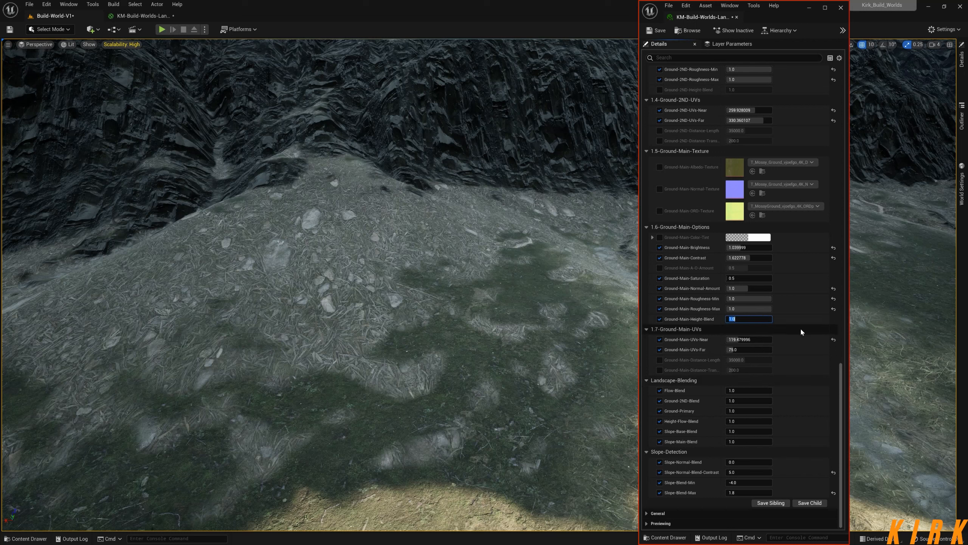
text(0)
key(Return)
text(3)
key(Return)
text(5)
key(Return)
text(0)
key(Return)
text(1)
key(Return)
Enable the Ground-2ND-Height-Blend override and test a range of values up to 100.
scroll(842, 364, up, 2)
scroll(841, 364, up, 8)
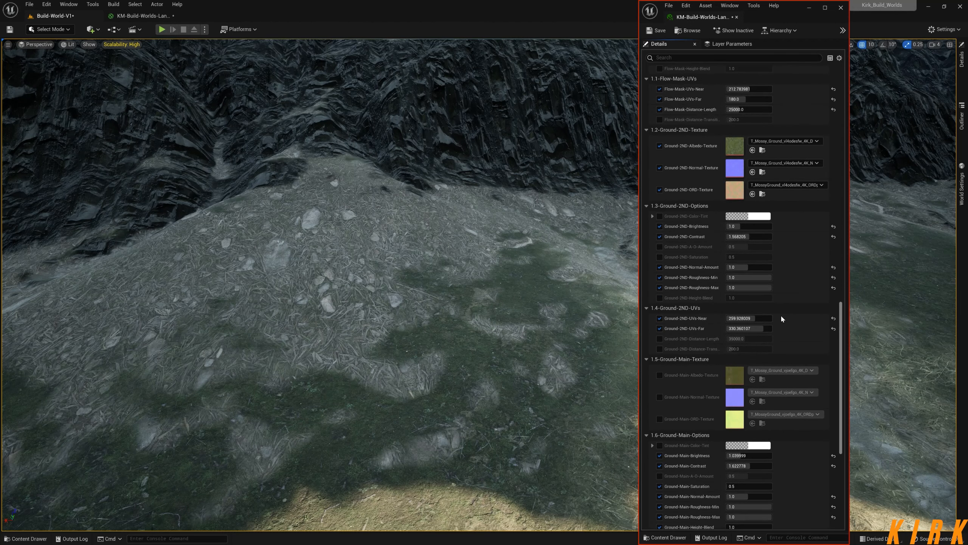
click(659, 298)
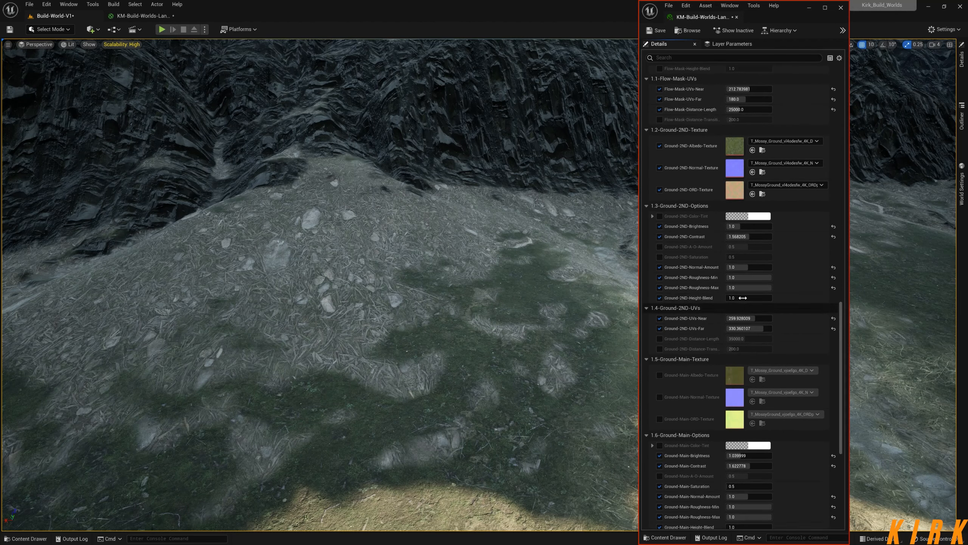
click(743, 297)
text(0)
key(ctrl+a)
text(50)
key(Return)
text(-)
key(Return)
text(1)
key(Return)
text(2)
key(Return)
text(5)
key(BackSpace)
text(100)
key(Return)
Test Slope-Base-Height-Blend at 0, 50, 20 and 1 to compare the blending on the terrain.
drag(837, 318, 838, 112)
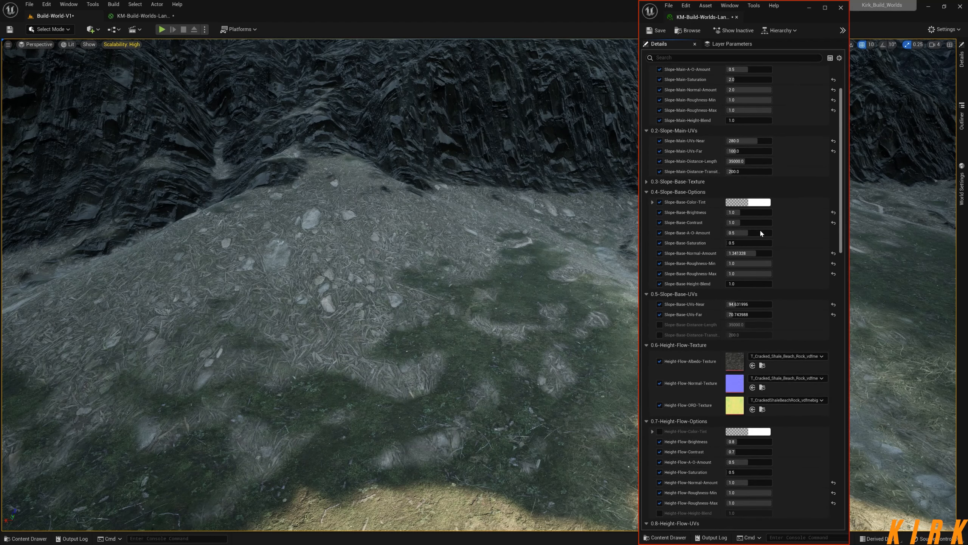
click(744, 283)
text(0)
key(Return)
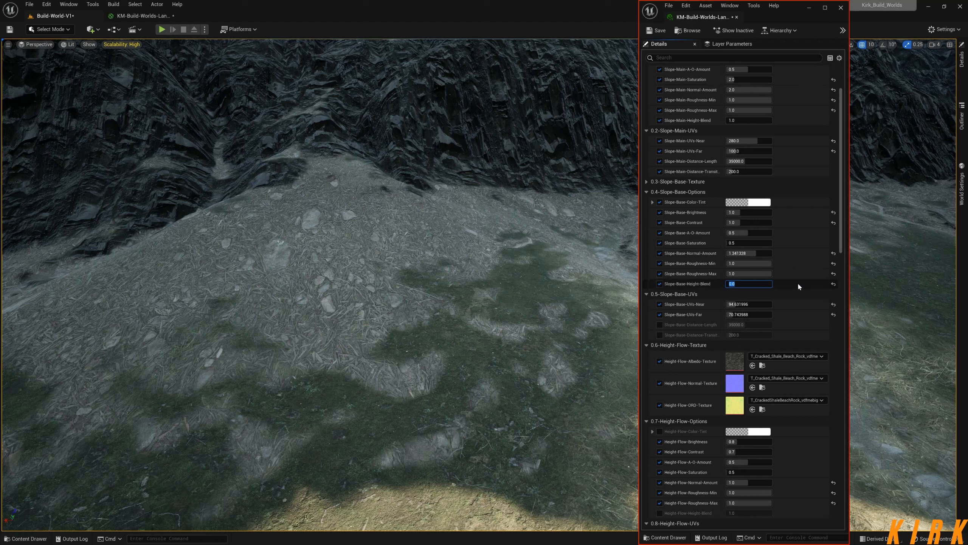
text(2)
key(BackSpace)
text(50)
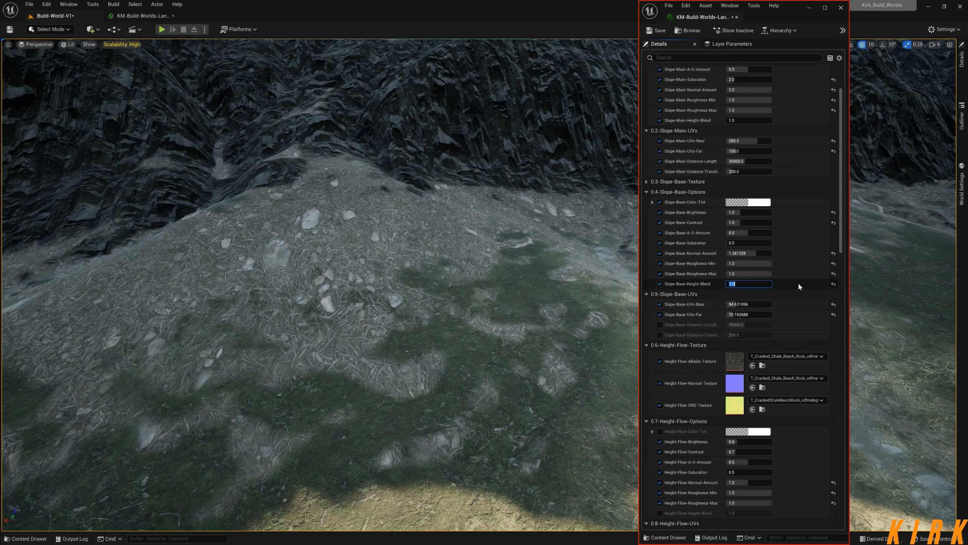
key(Return)
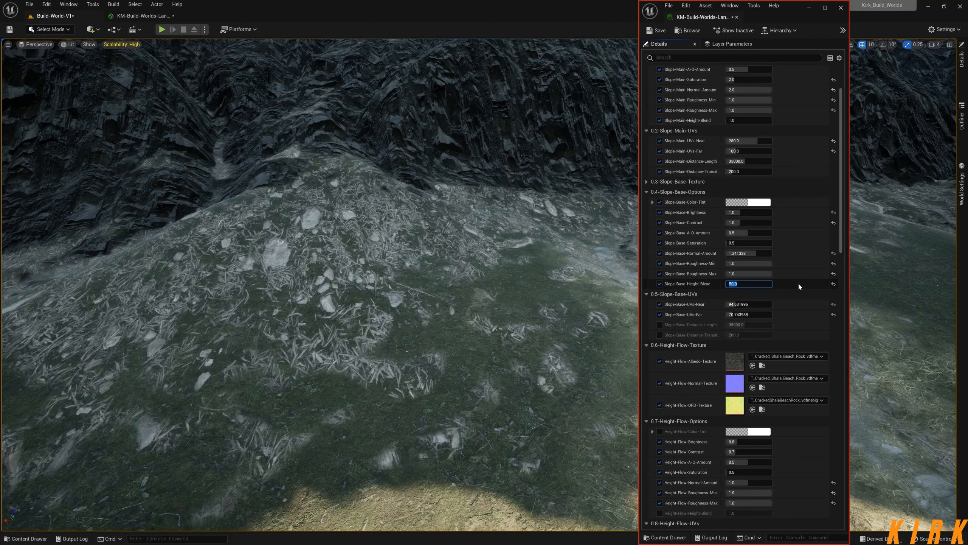
text(20)
key(Return)
text(1)
key(Return)
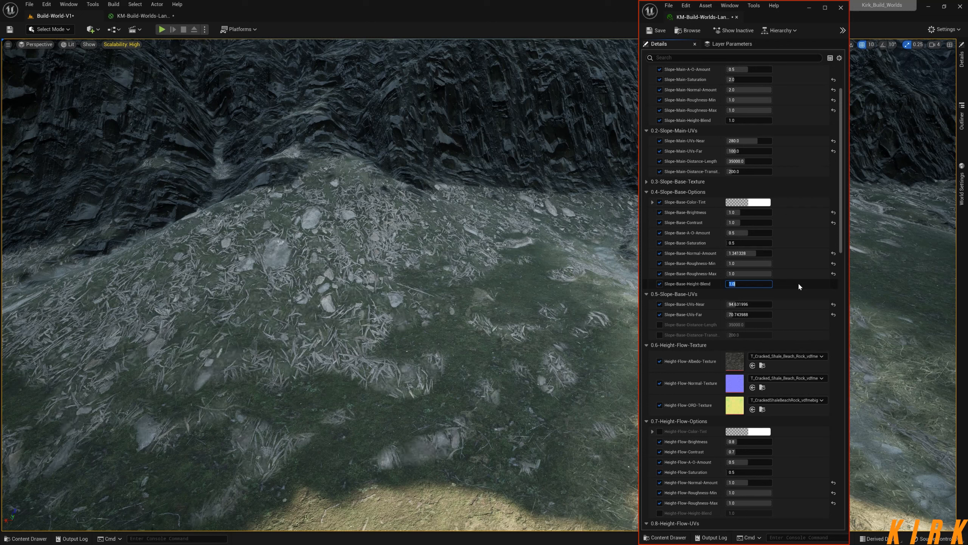
Try raising Slope-Base-Height-Blend from 0 through 3, 5, 10, 20 and 30, and compare it with 100, 20 and 15.
text(0)
key(Return)
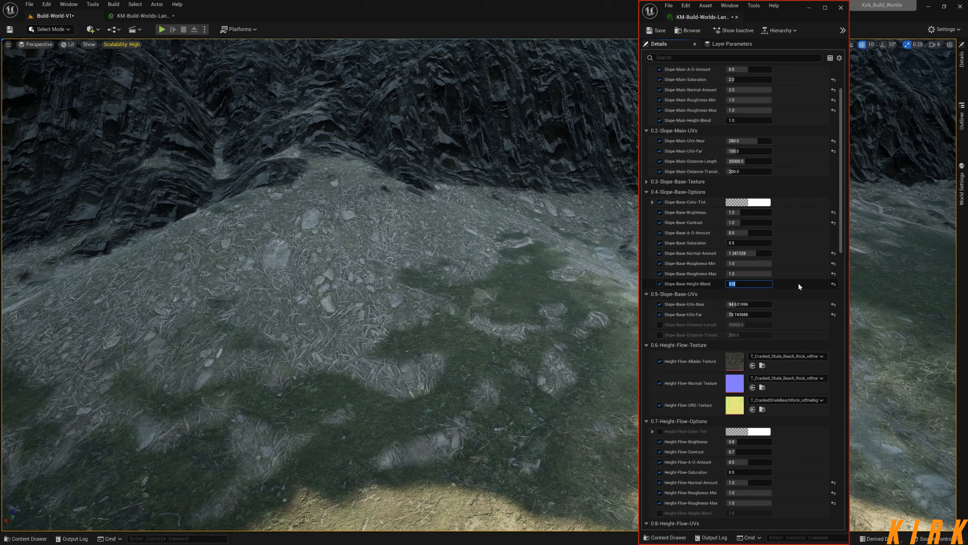
text(3)
key(Return)
text(5)
key(Return)
text(10)
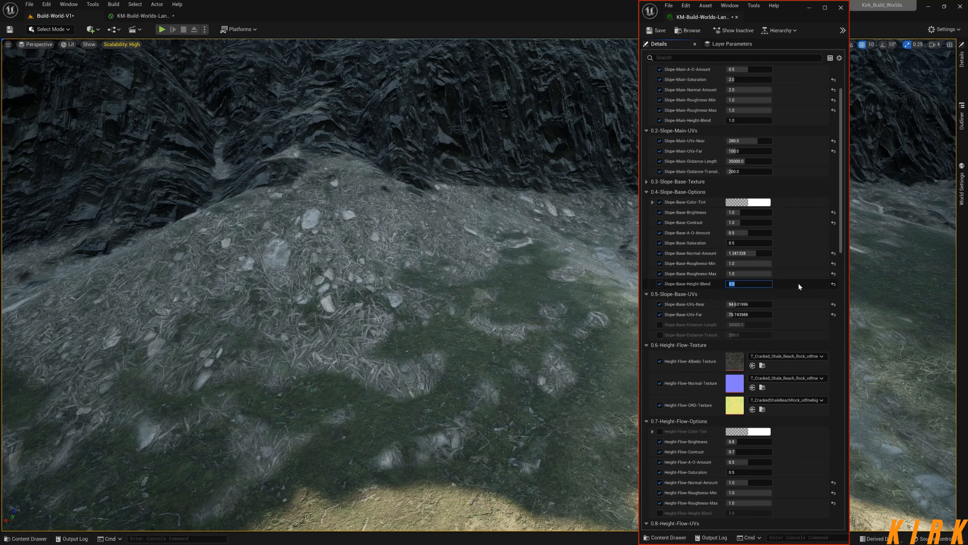
key(Return)
text(20)
key(Return)
text(30)
key(Return)
text(10)
key(Return)
text(10)
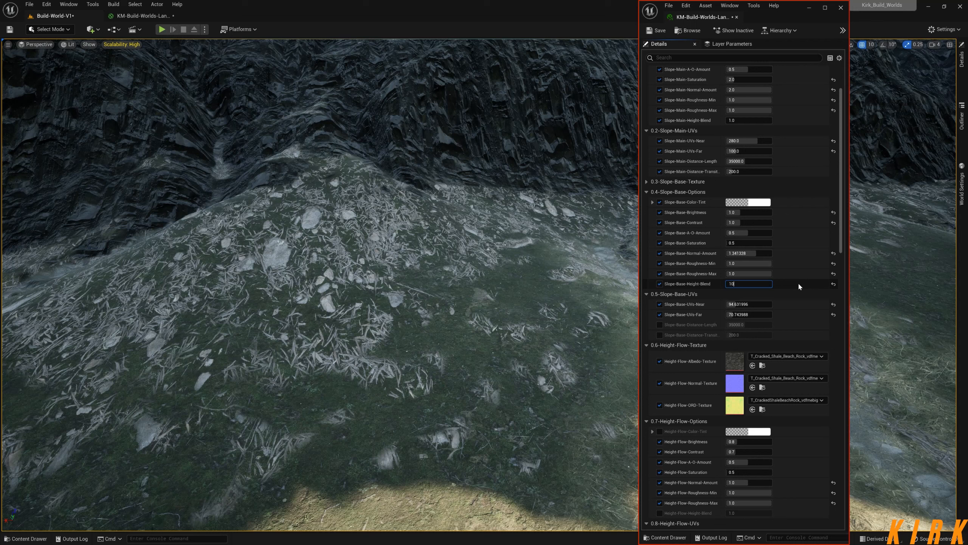
text(0)
key(Return)
text(20)
key(Return)
text(15)
key(Return)
Compare Slope-Base-Height-Blend at 1 and 3, and set it to 5.
text(1)
key(Return)
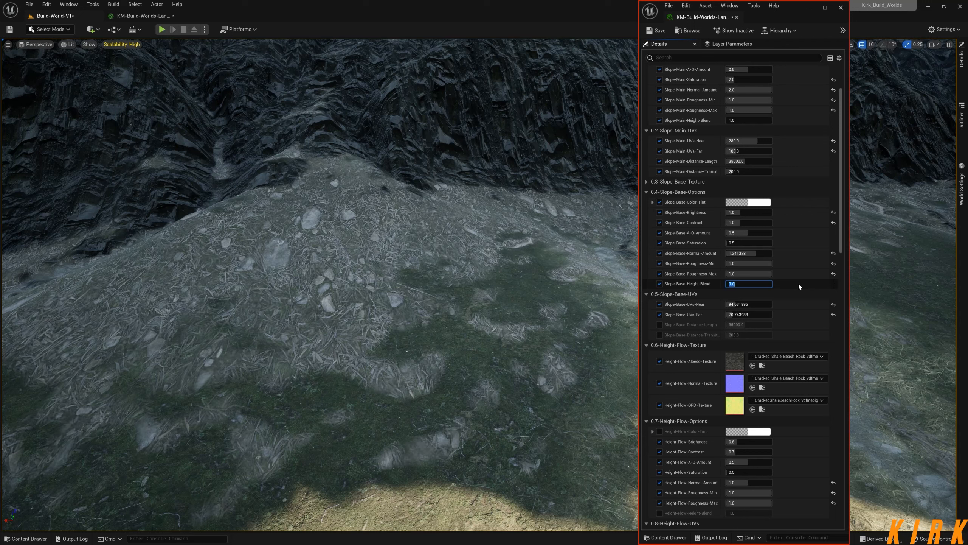
text(3)
key(Return)
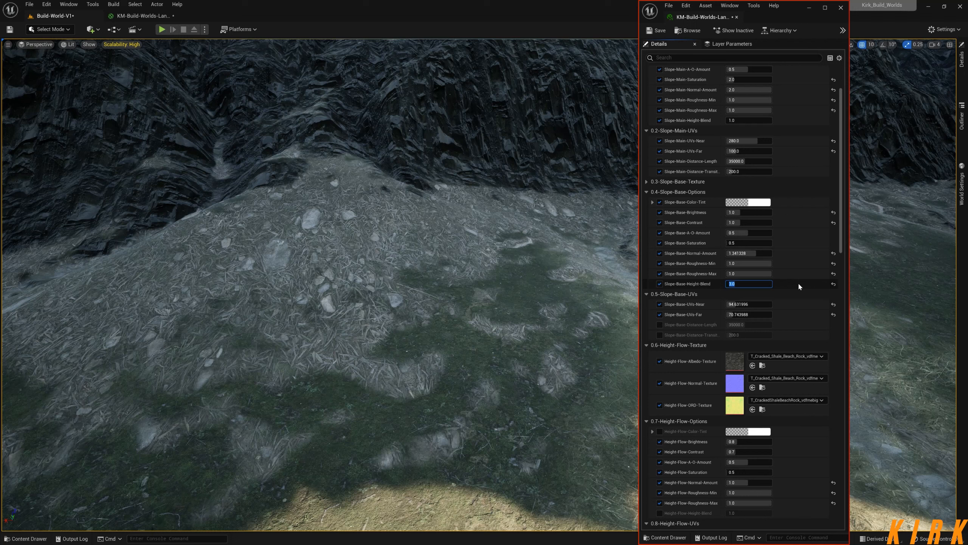
text(5)
key(Return)
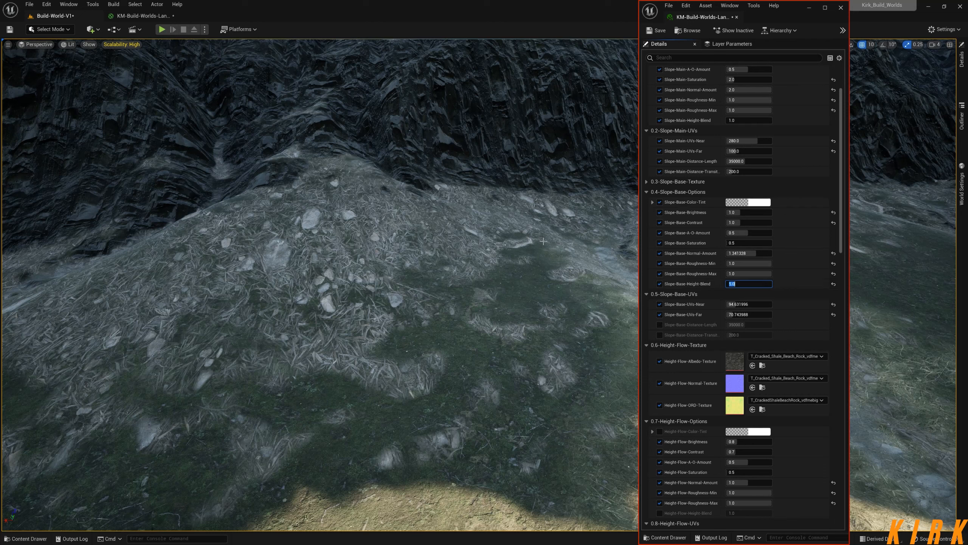
Test Slope-Main-Height-Blend with values of 5, -1, -3, 50 and 1.
drag(842, 240, 853, 216)
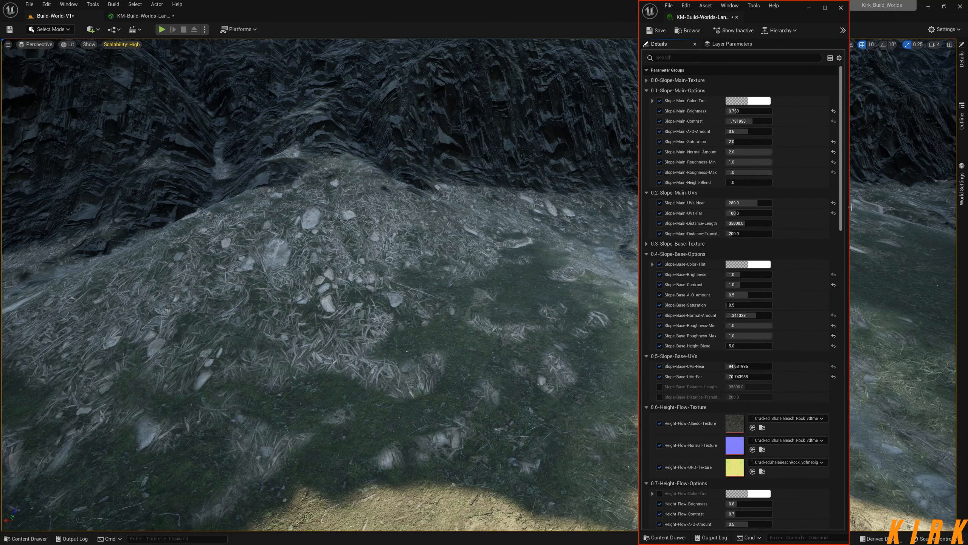
click(769, 183)
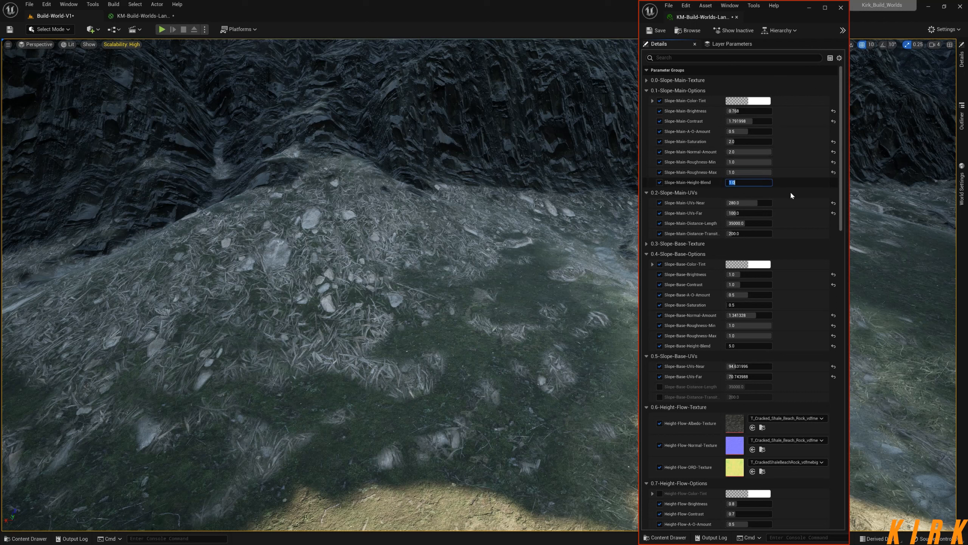
text(5)
key(Return)
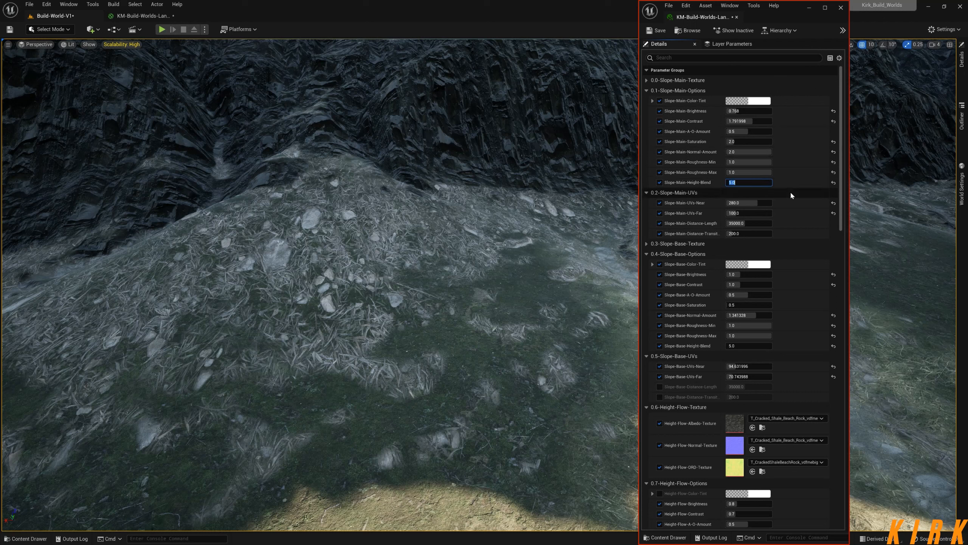
text(-1)
key(Return)
text(-)
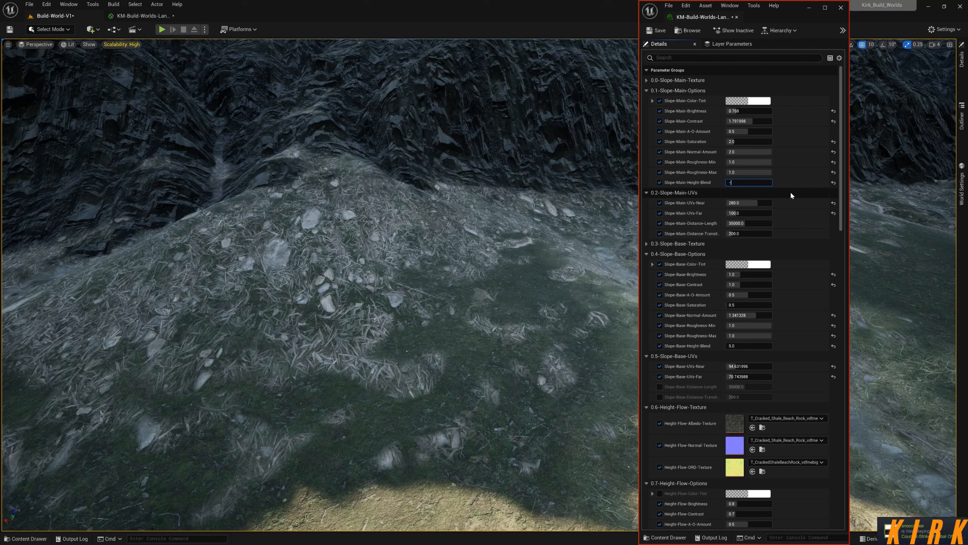
text(-3)
key(Return)
text(50)
key(Return)
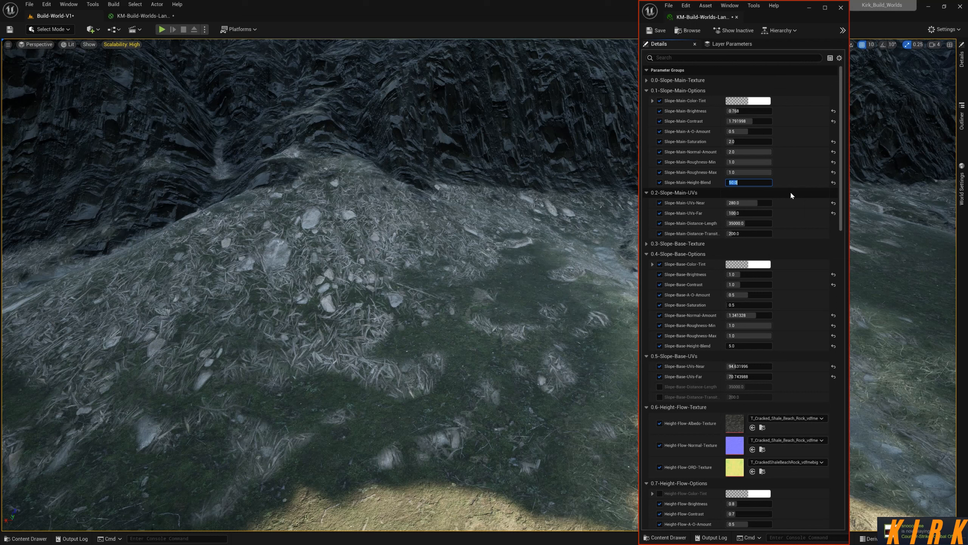
text(1)
key(Return)
text(.1)
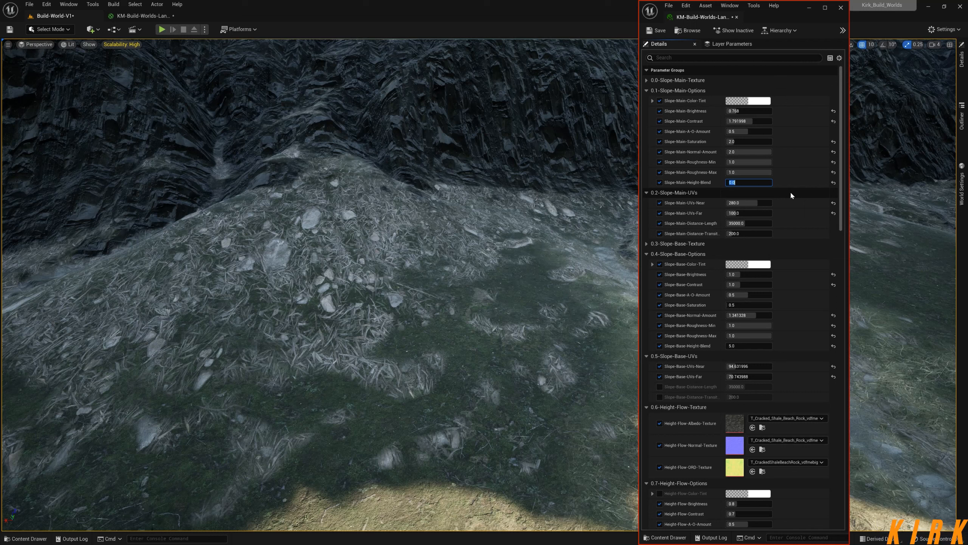
Set Slope-Main-Height-Blend to 5 and inspect the blending at the cliff base and across the valley.
key(ctrl+a)
text(2)
key(BackSpace)
text(5)
key(Return)
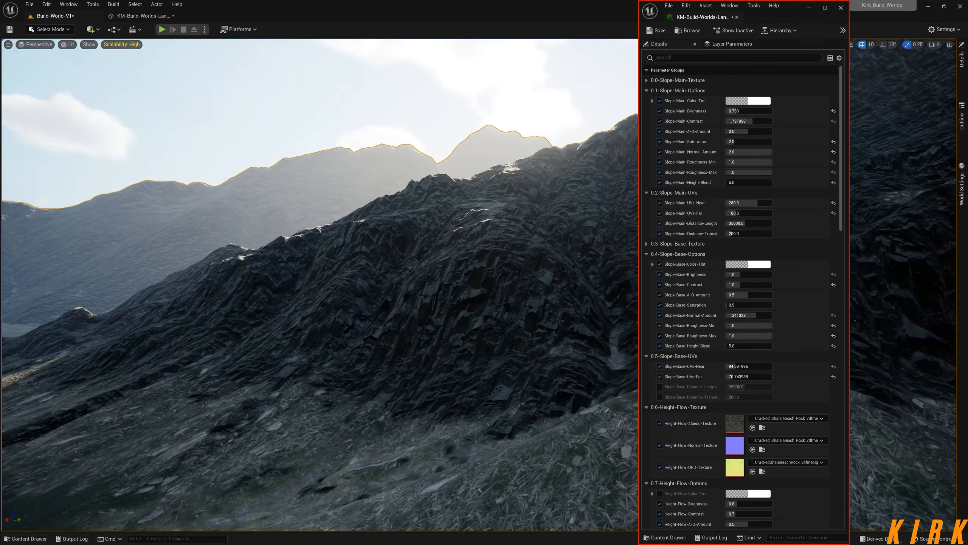
key(w)
right_drag(320, 284, 364, 342)
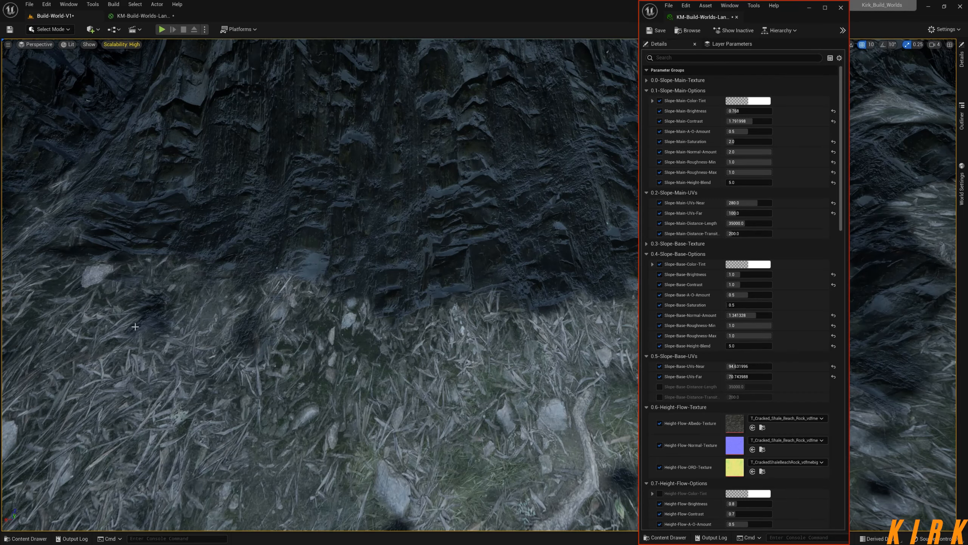
right_drag(286, 334, 221, 314)
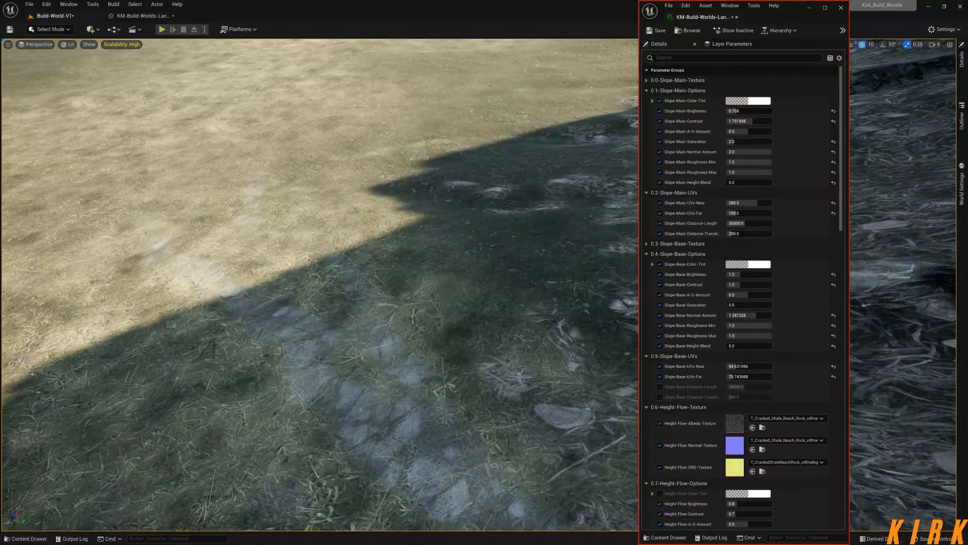
right_drag(221, 313, 396, 323)
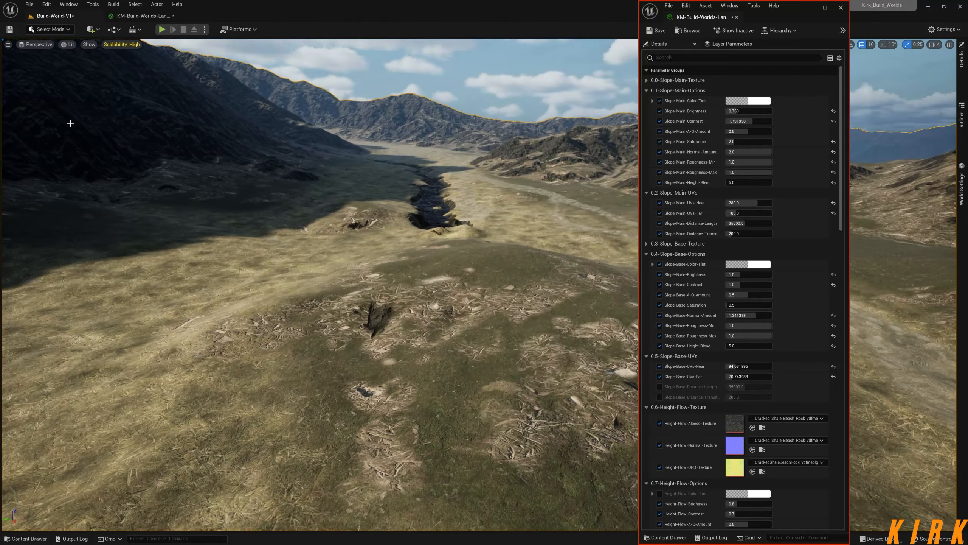
Switch to the landscape material graph and close the floating material instance window.
click(143, 15)
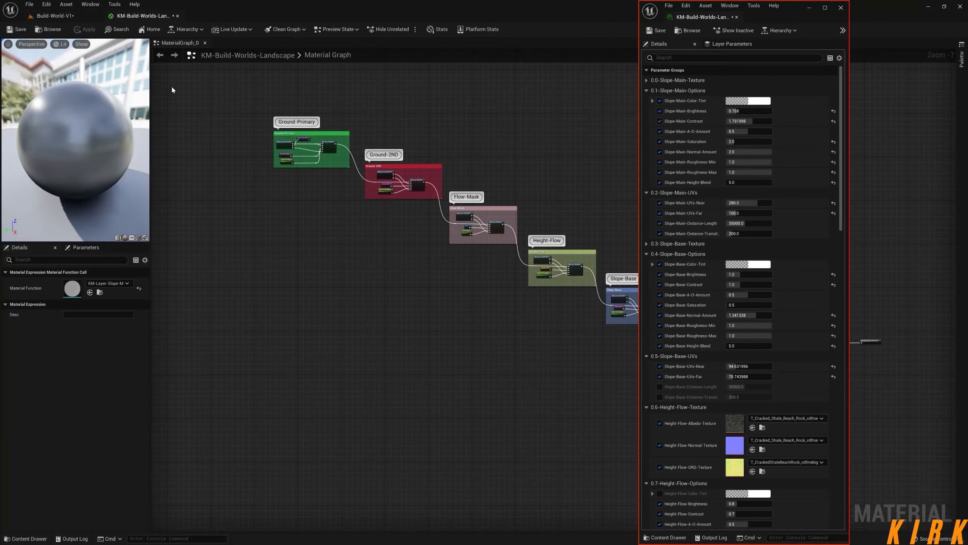
click(840, 8)
right_drag(822, 267, 612, 189)
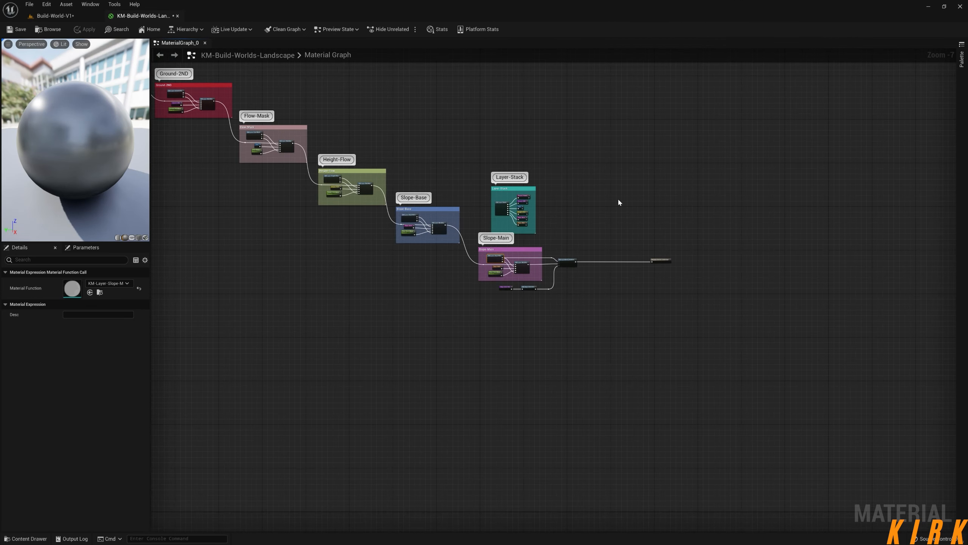
scroll(637, 244, up, 5)
right_drag(525, 249, 696, 192)
scroll(708, 248, down, 3)
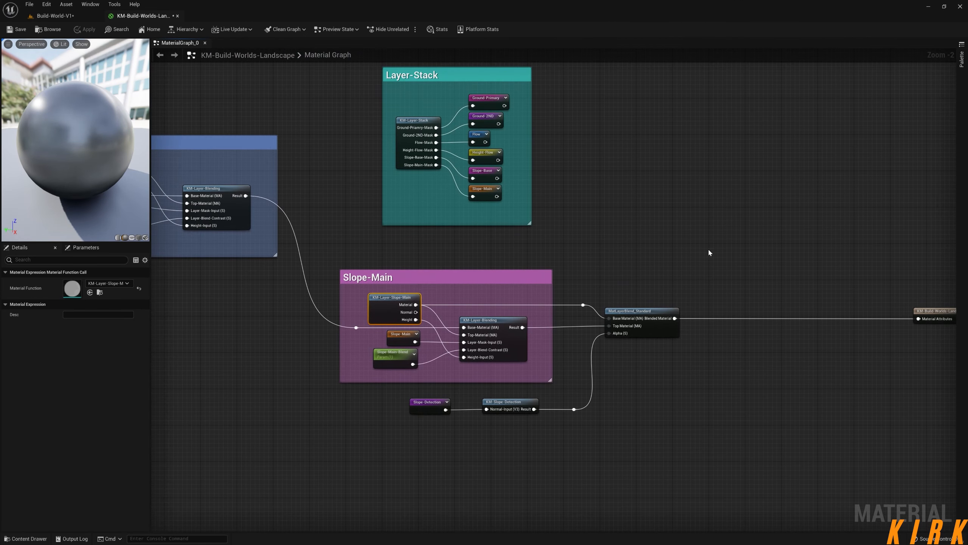
Move the landscape material's result node farther away from the MatLayerBlend_Standard node.
right_drag(655, 219, 558, 199)
scroll(559, 200, up, 2)
right_drag(495, 197, 550, 180)
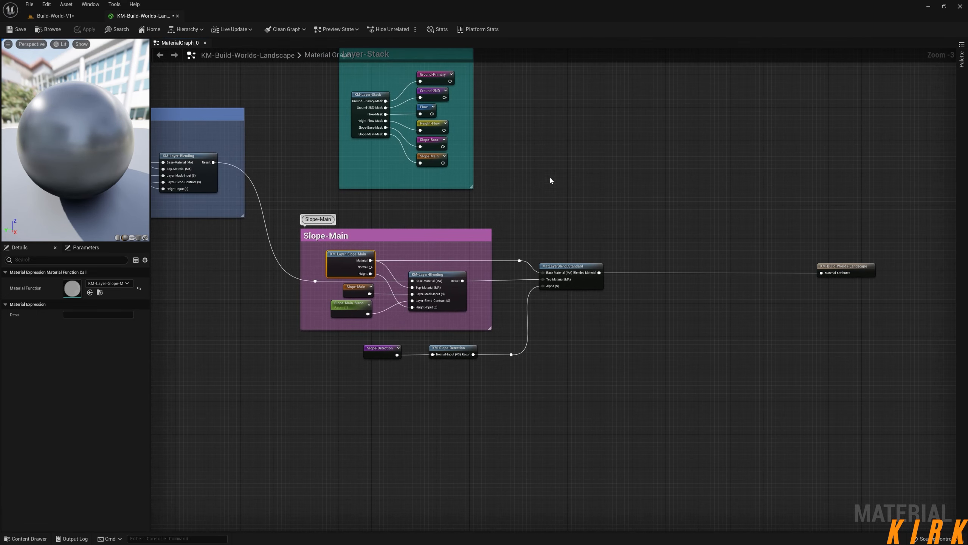
right_drag(698, 233, 571, 167)
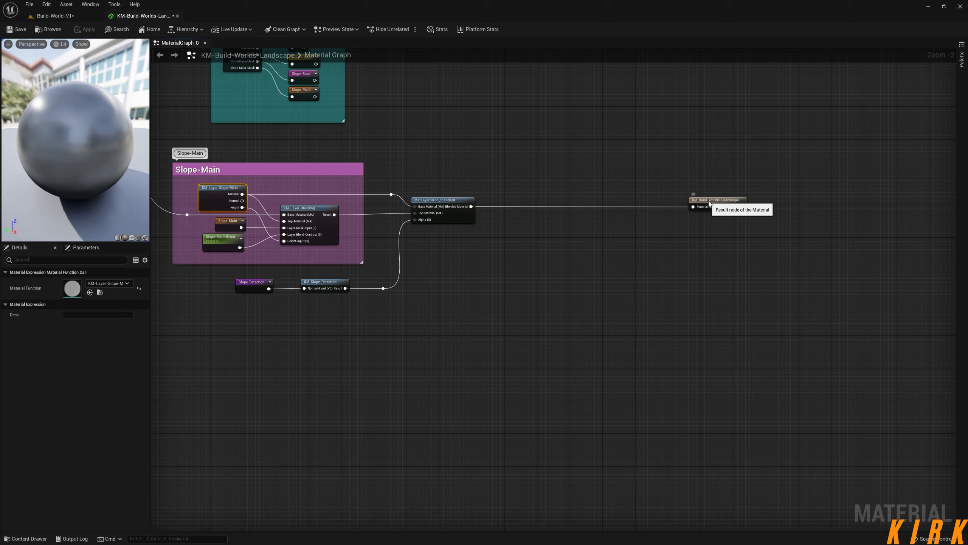
drag(705, 198, 754, 198)
right_drag(595, 240, 649, 220)
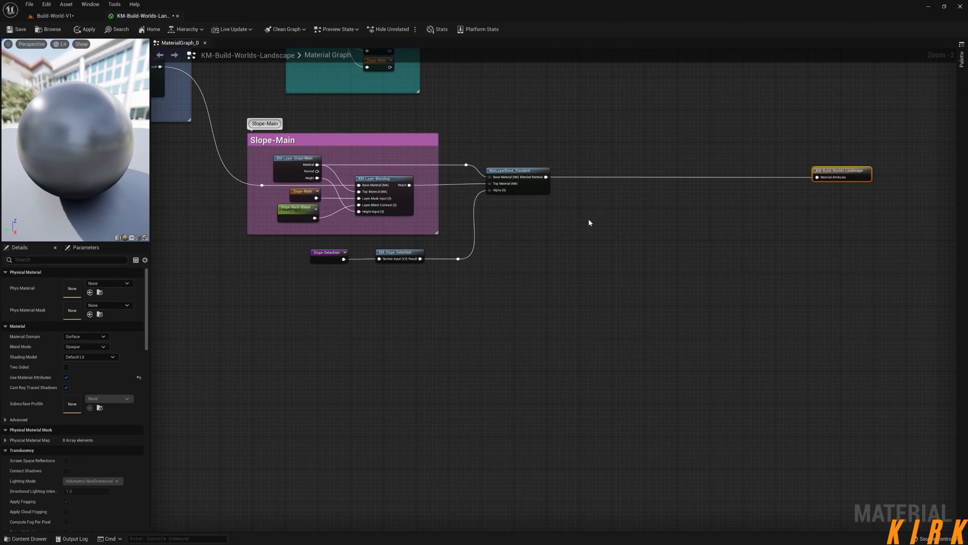
drag(546, 177, 662, 305)
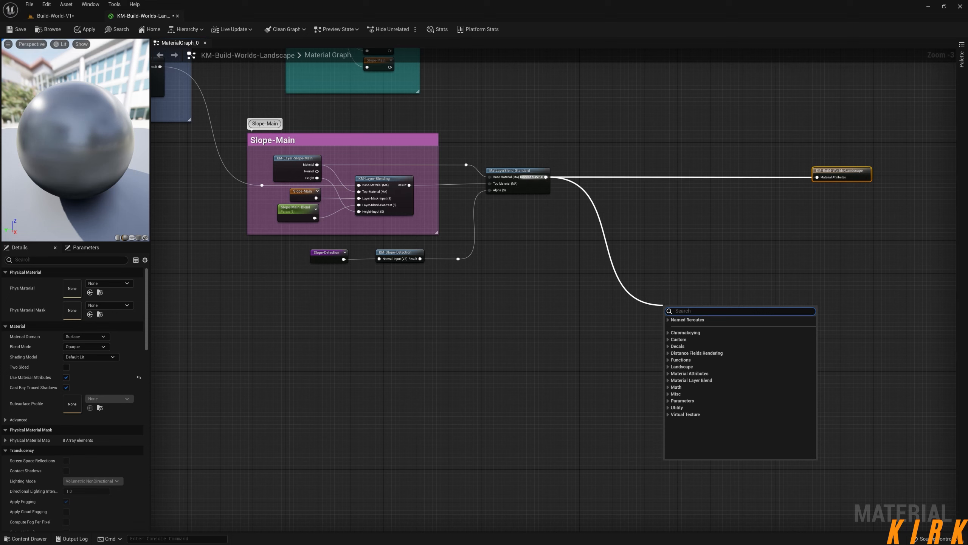
text(landsca)
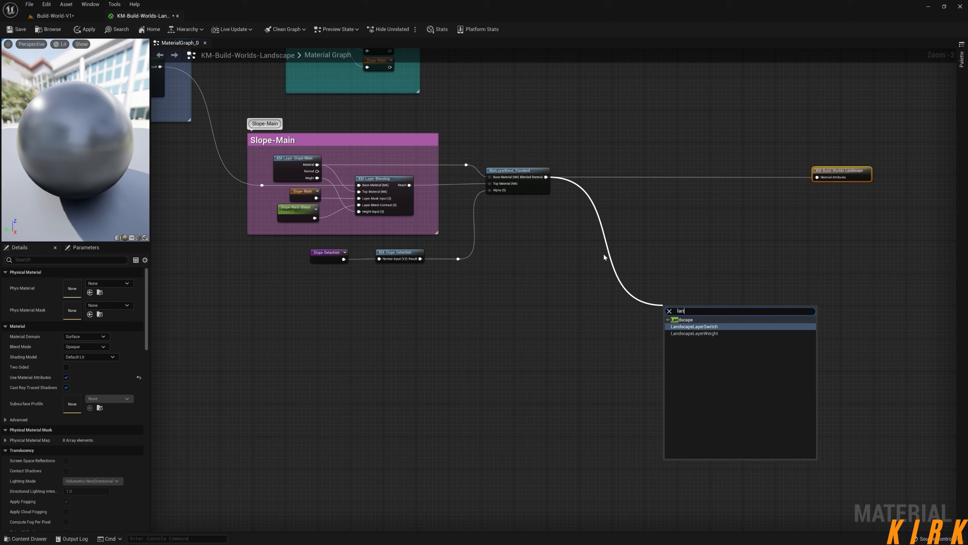
key(BackSpace)
key(BackSpace)
key(BackSpace)
key(BackSpace)
key(BackSpace)
key(BackSpace)
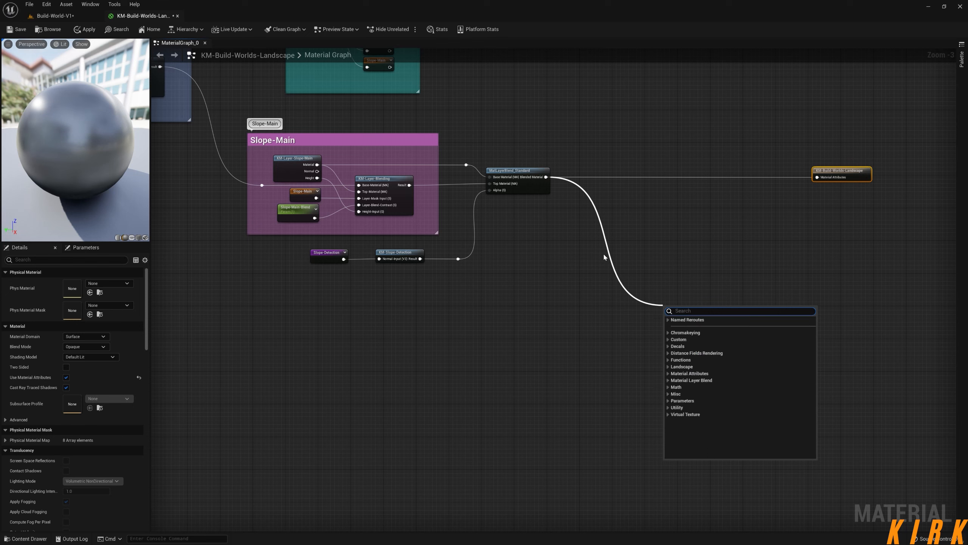
click(582, 281)
Search for a layer node to add in the empty graph area below the MatLayerBlend_Standard output.
right_click(583, 263)
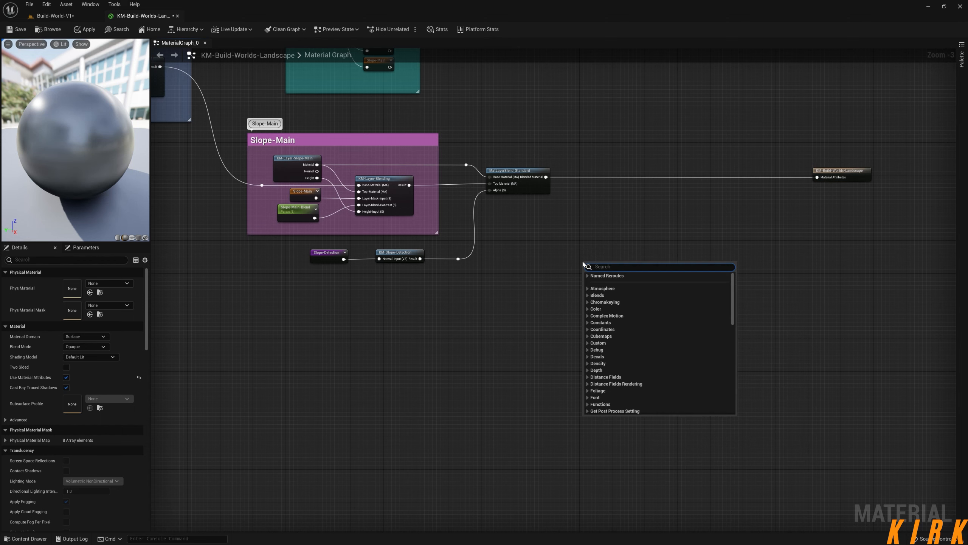
text(lay)
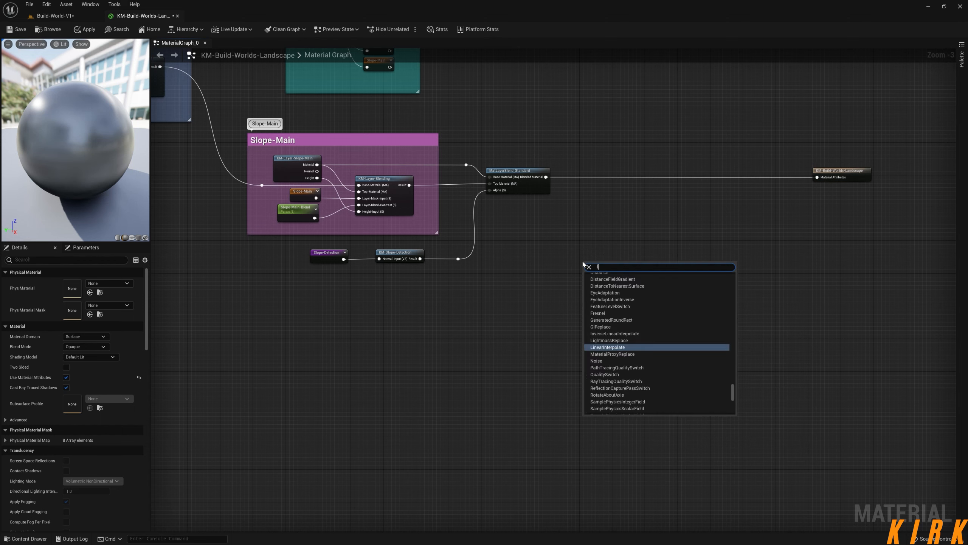
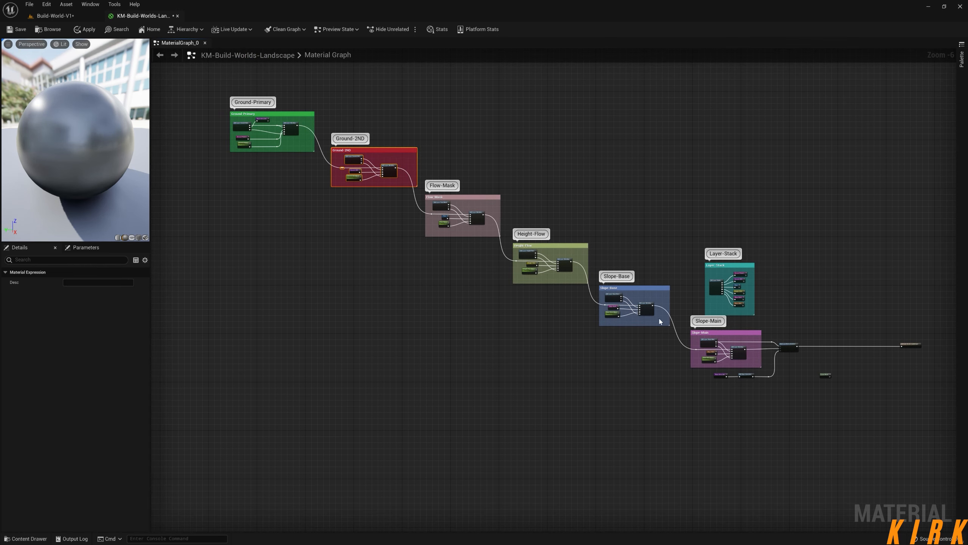
Move the Layer Blend node slightly higher, beneath the connection between MatLayerBlend_Standard and the material's result node.
right_drag(891, 462, 835, 439)
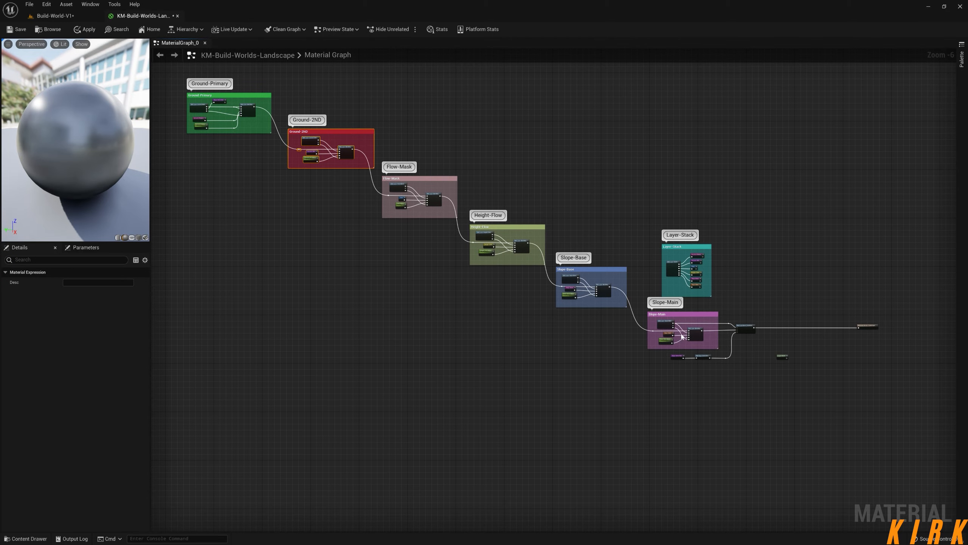
scroll(731, 342, up, 6)
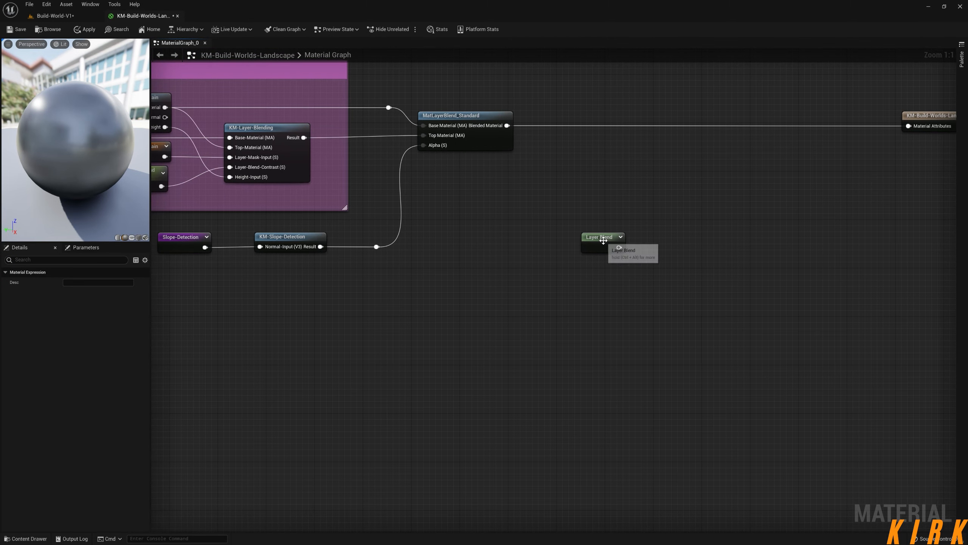
drag(603, 241, 603, 228)
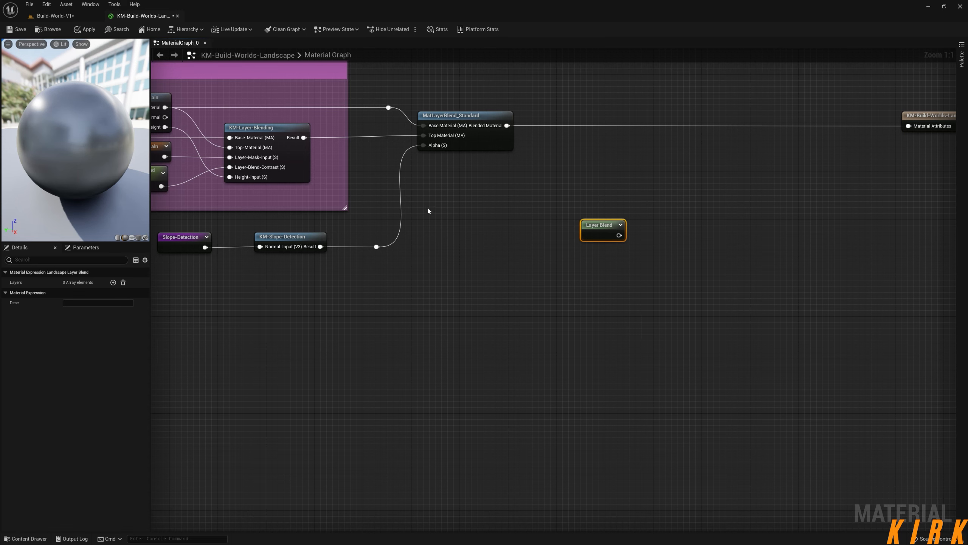
scroll(698, 219, down, 4)
scroll(681, 268, up, 4)
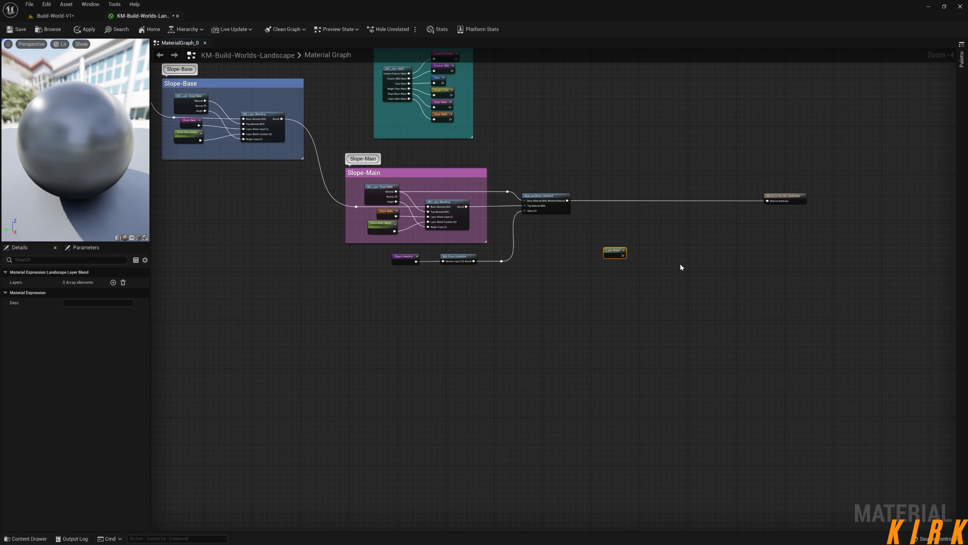
Add one layer to the Layer Blend node and name it AUTO, keeping the LB Weight Blend type.
click(113, 283)
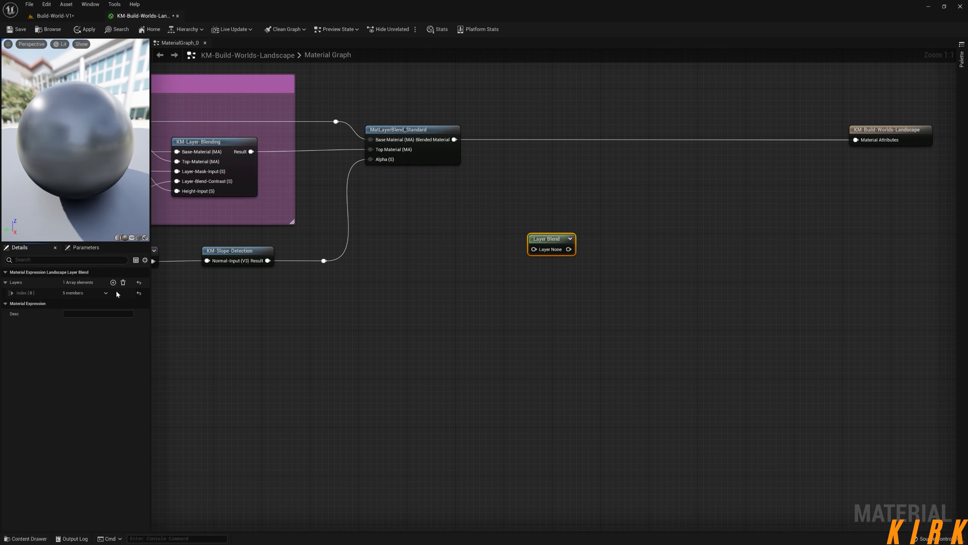
click(12, 293)
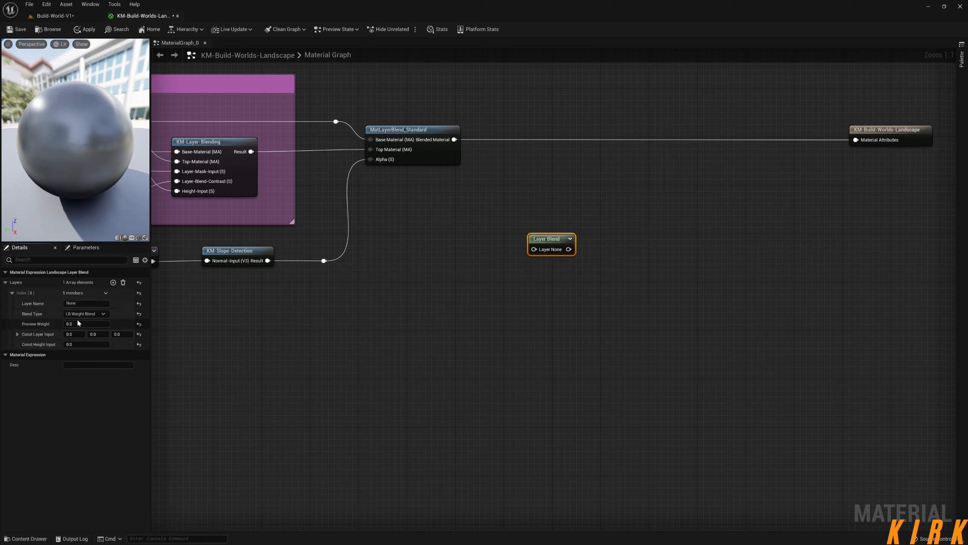
click(87, 303)
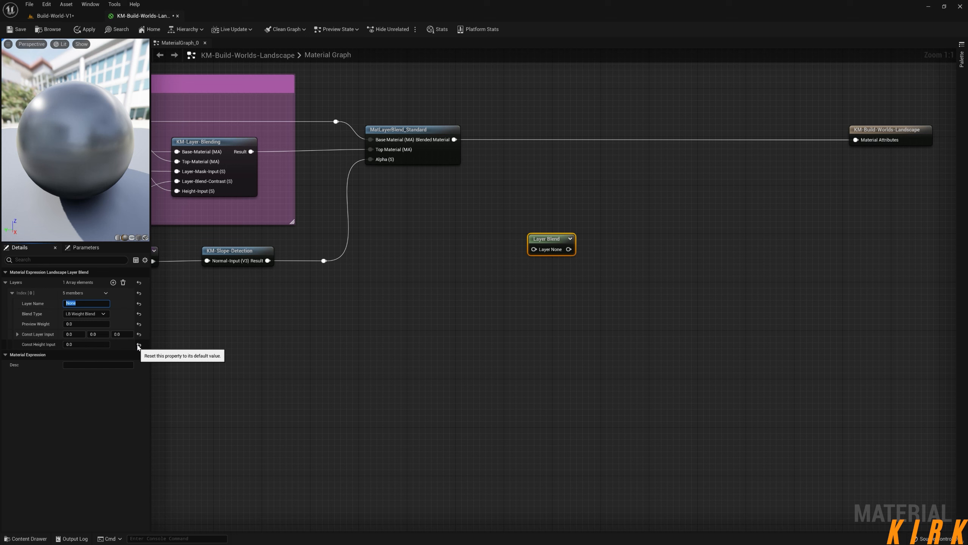
click(422, 288)
mouse_move(559, 246)
mouse_down()
mouse_move(559, 222)
mouse_move(559, 240)
mouse_up()
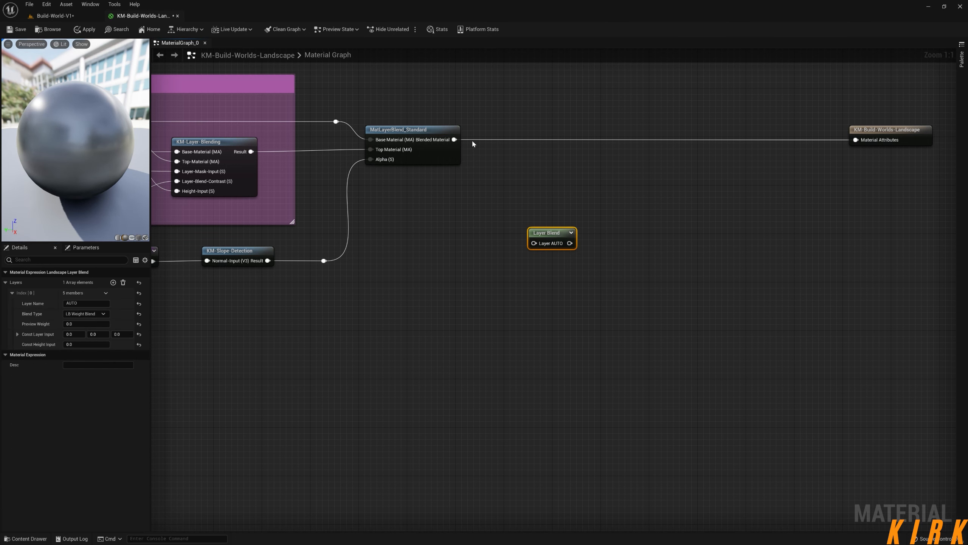
Route MatLayerBlend_Standard's Blended Material through the Layer AUTO input to the result node's Material Attributes, and place the Layer Blend node lower.
drag(454, 139, 856, 141)
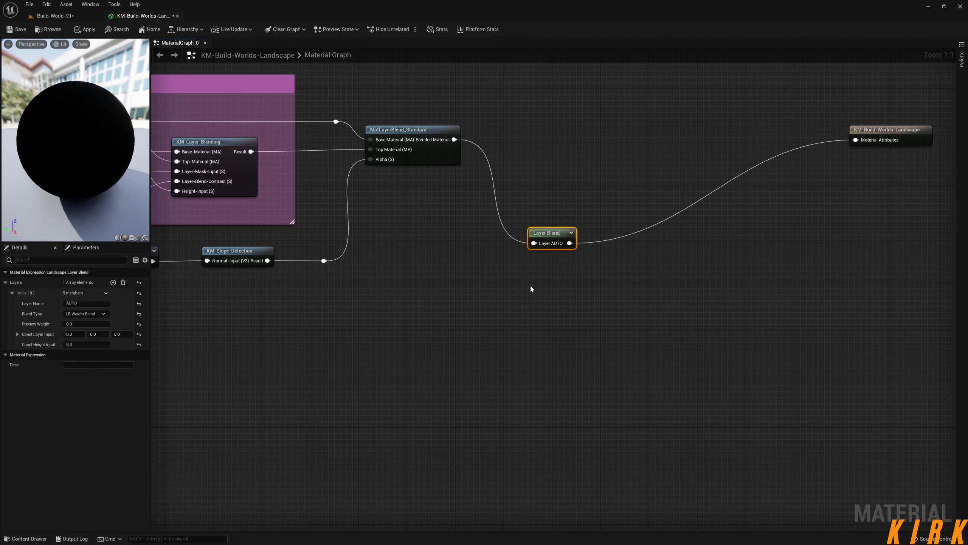
click(579, 213)
drag(550, 232, 535, 272)
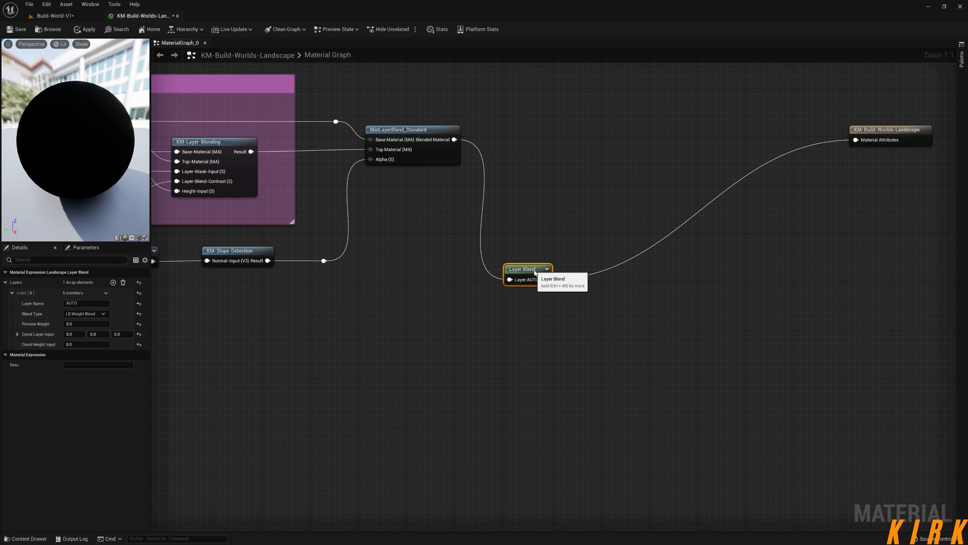
click(478, 338)
right_drag(517, 342, 582, 329)
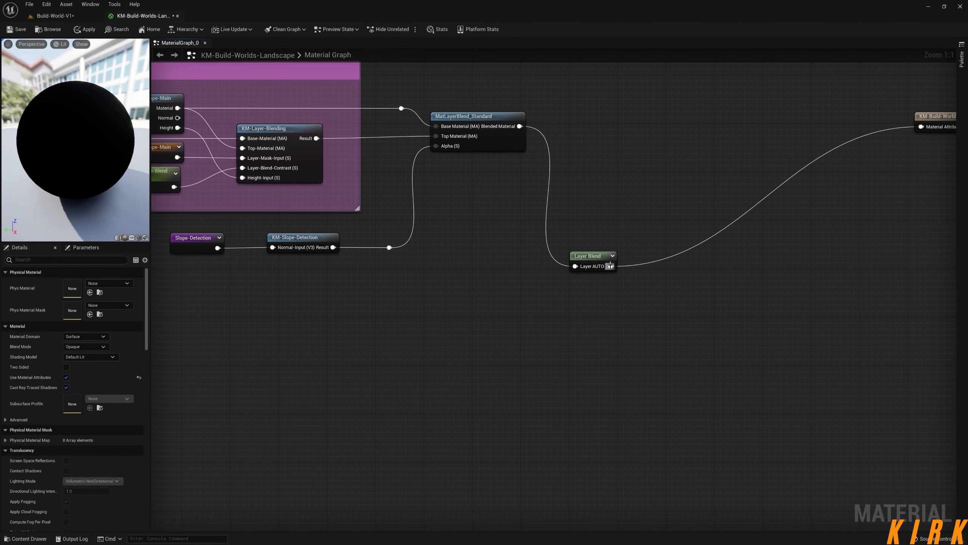
right_drag(193, 395, 255, 365)
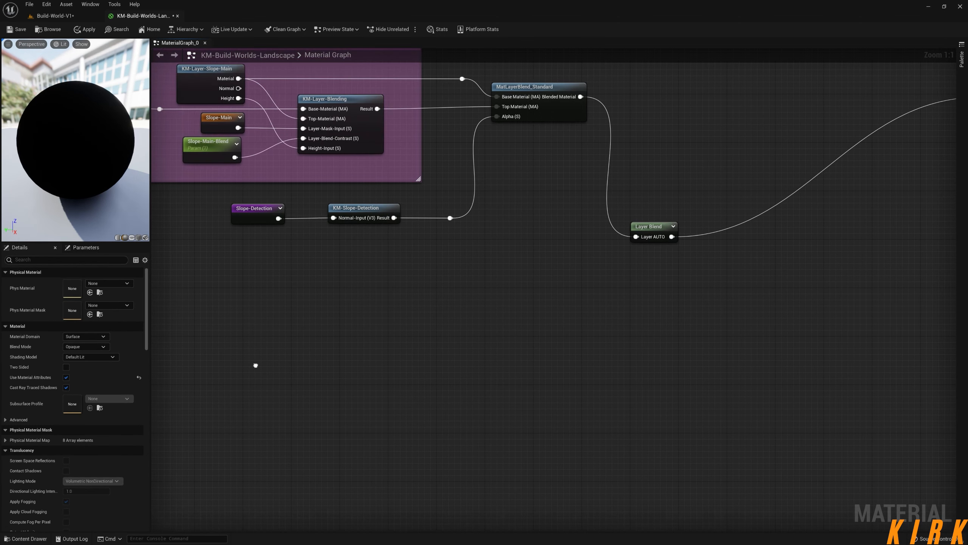
Look over the layer groups feeding the Layer Blend node and apply the landscape material changes.
click(656, 225)
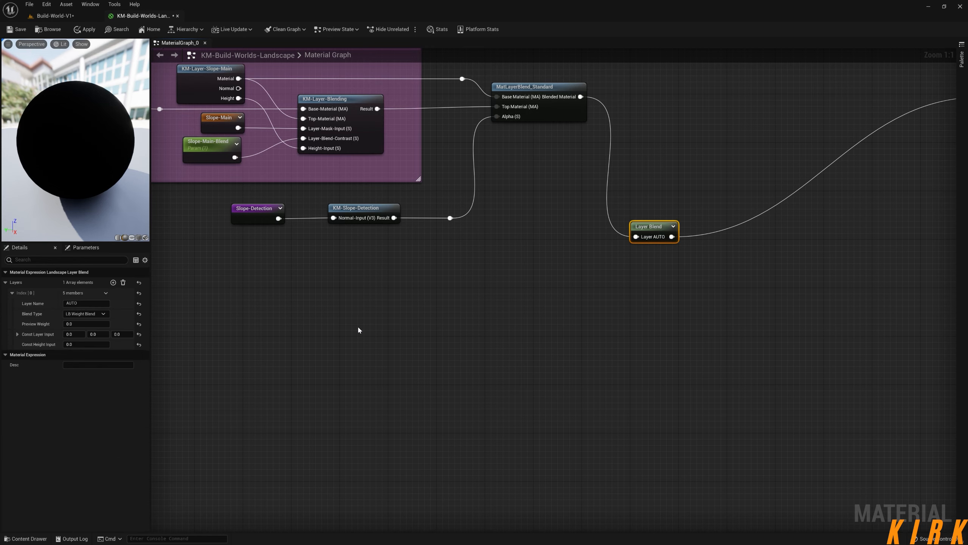
scroll(565, 386, down, 7)
scroll(404, 361, up, 2)
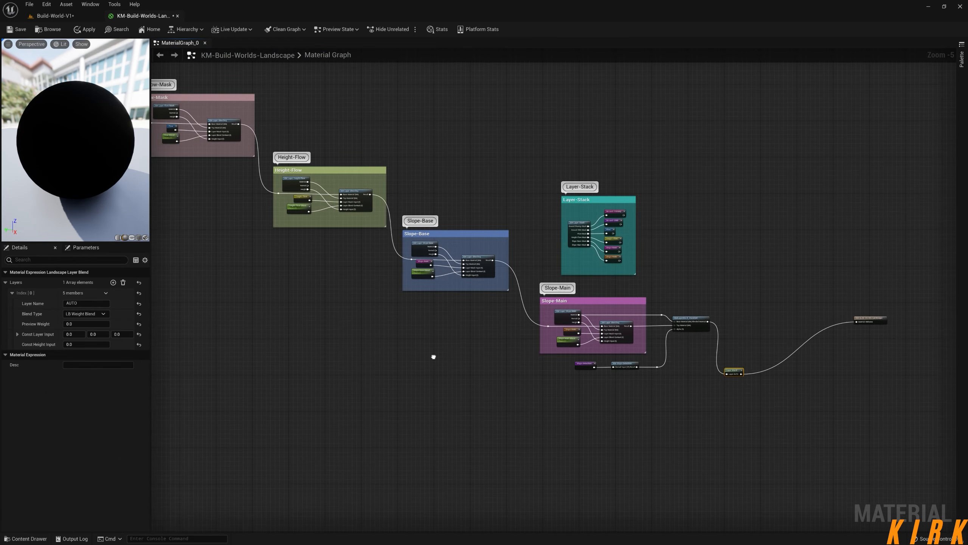
scroll(583, 373, up, 4)
right_drag(521, 354, 597, 433)
scroll(609, 401, down, 1)
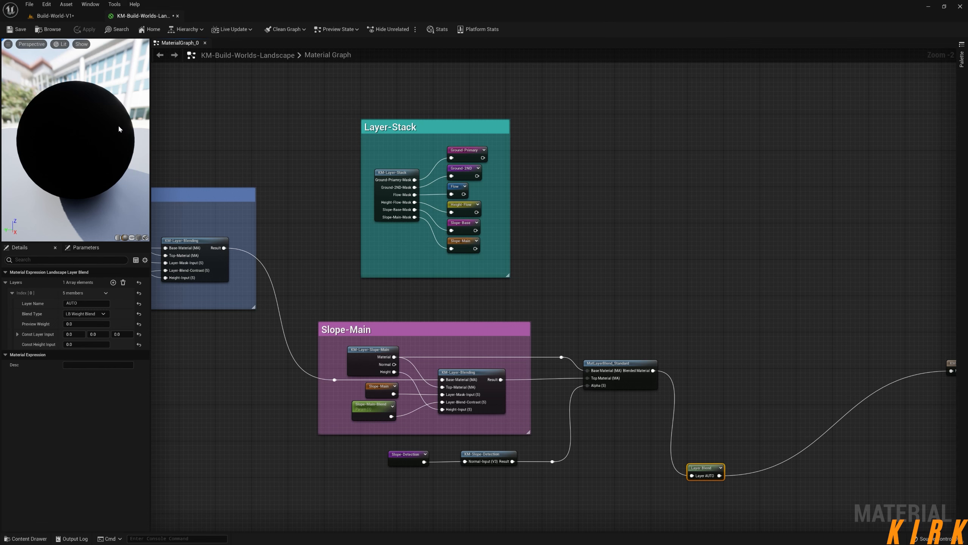
Switch to the Build-World-V1 level and activate Landscape editing mode.
click(76, 17)
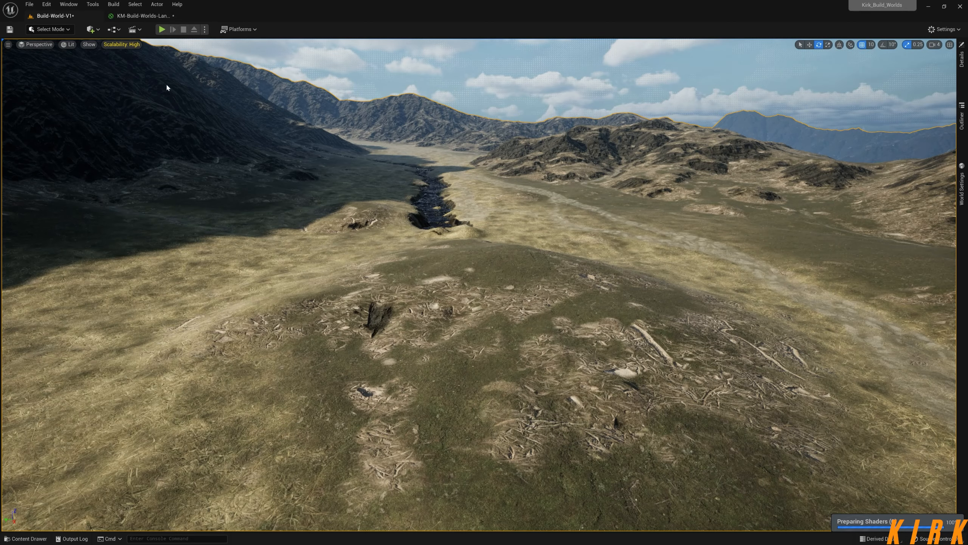
click(49, 29)
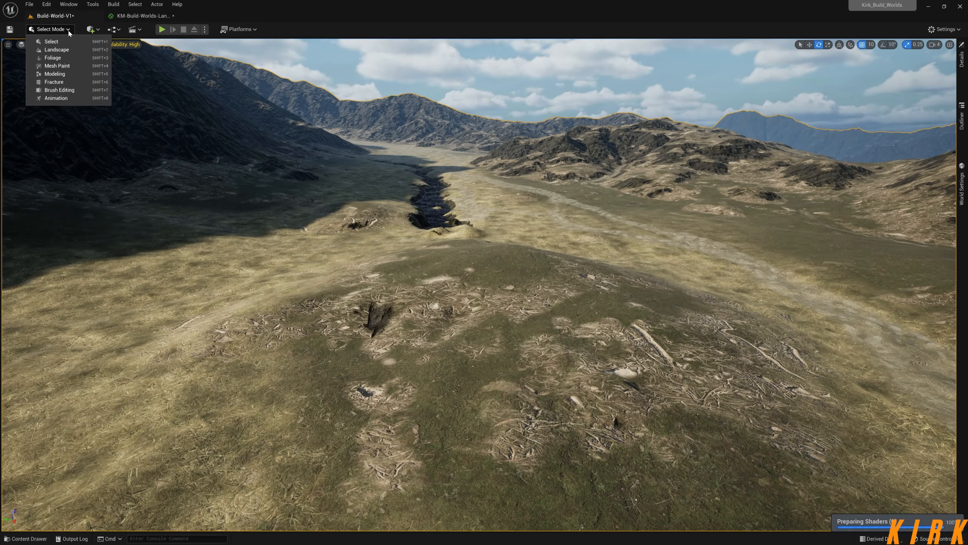
click(66, 52)
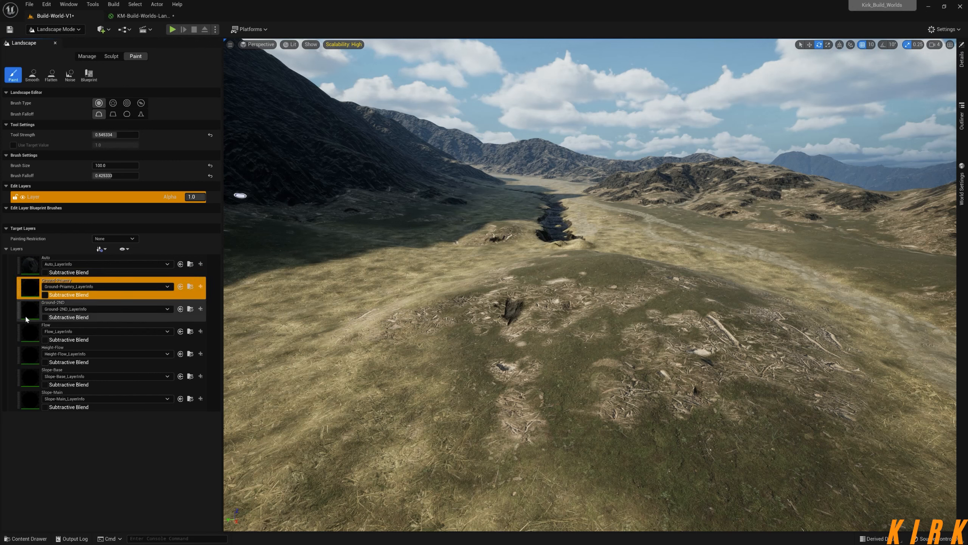
Fill the landscape with the Auto target layer.
click(33, 291)
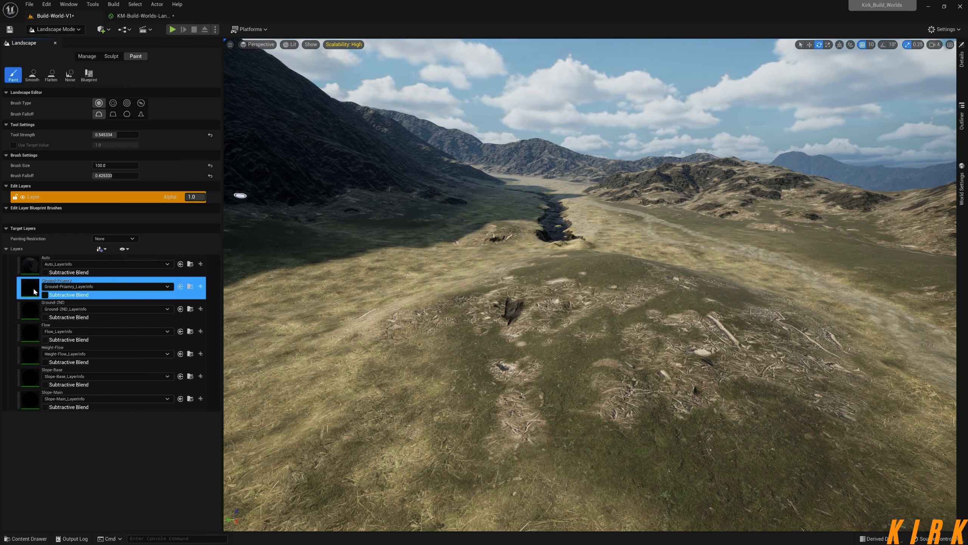
click(31, 263)
right_click(32, 264)
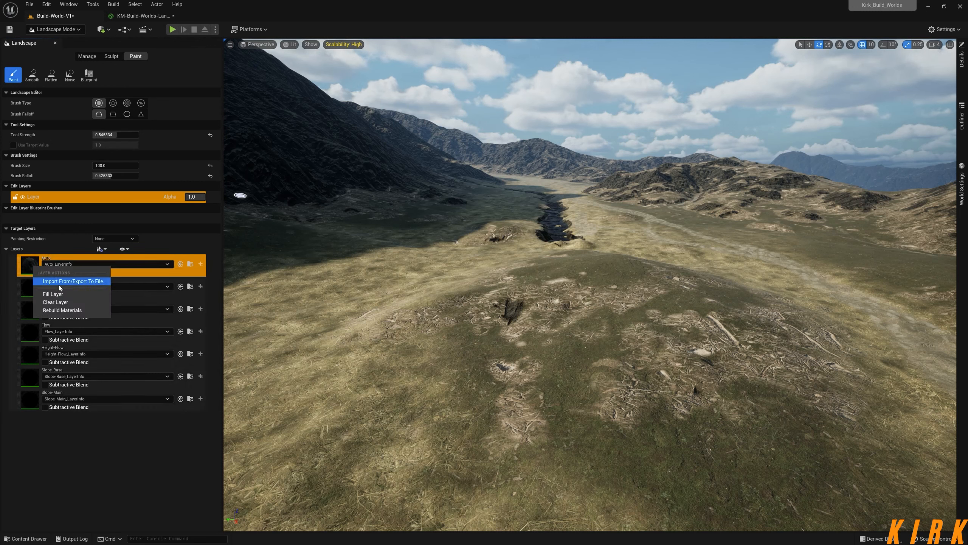
click(52, 293)
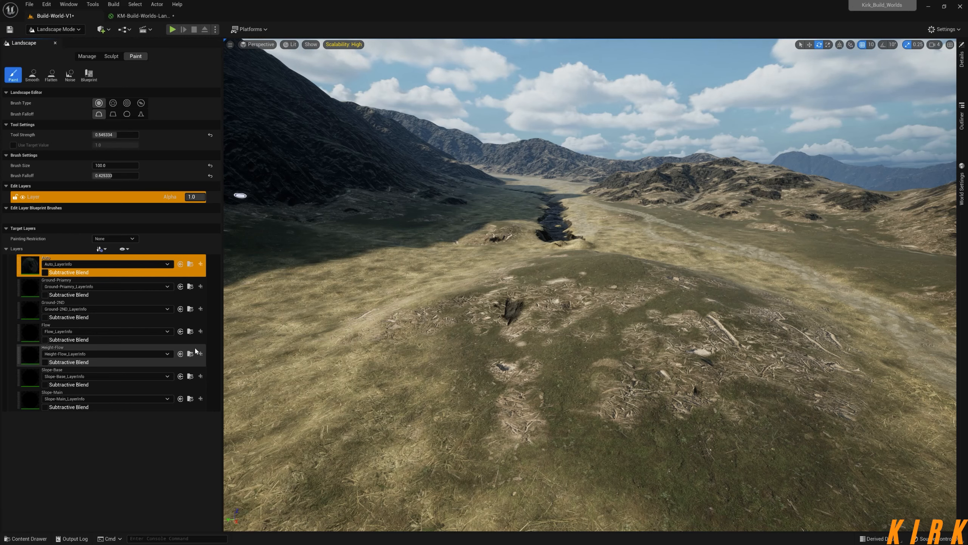
Paint a small test patch of the Ground-Priamry layer on the nearby mound.
mouse_move(544, 334)
right_down()
mouse_move(598, 326)
mouse_move(526, 329)
right_up()
click(33, 287)
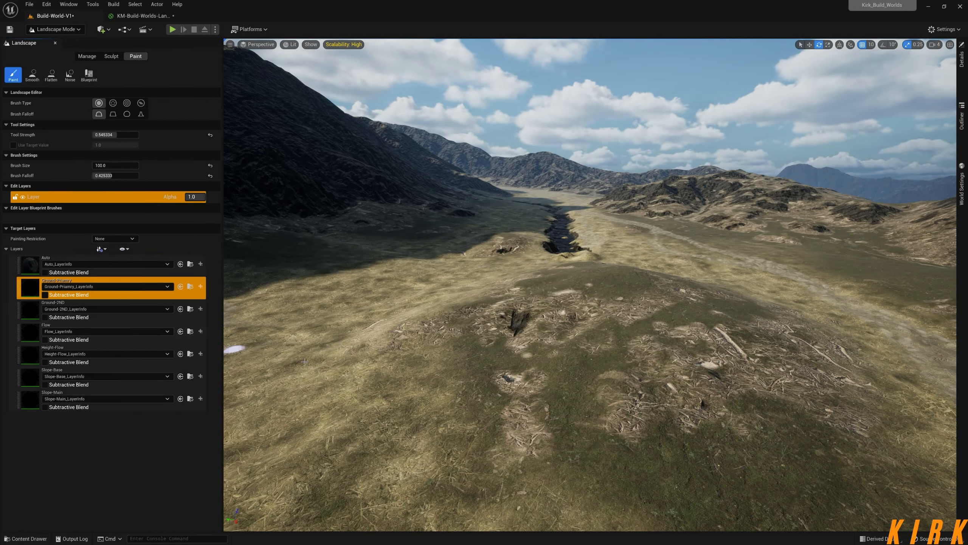
mouse_move(515, 375)
mouse_down()
mouse_move(498, 380)
mouse_move(532, 405)
mouse_move(520, 387)
mouse_up()
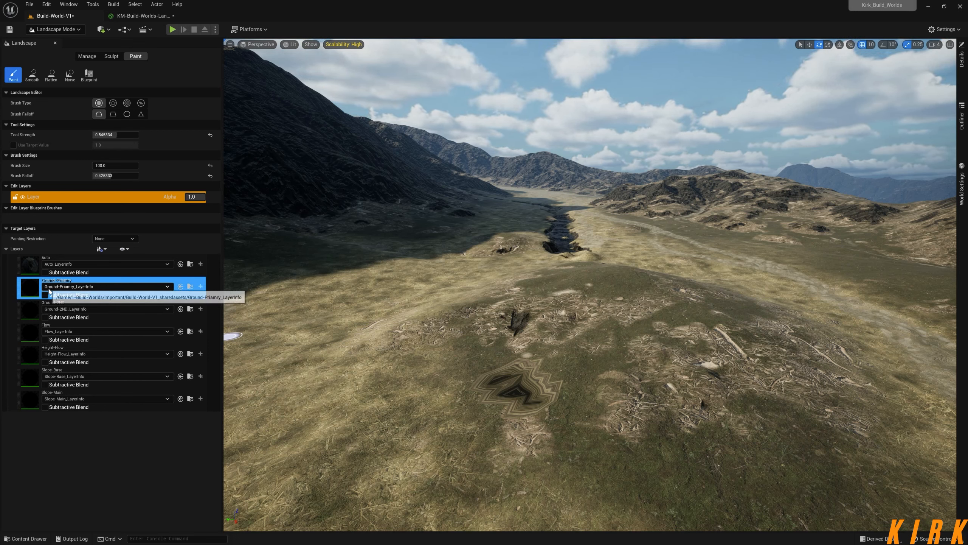
In the landscape import settings, enable every layer except Auto, and look for a clearing option among the edit layer's actions.
click(92, 58)
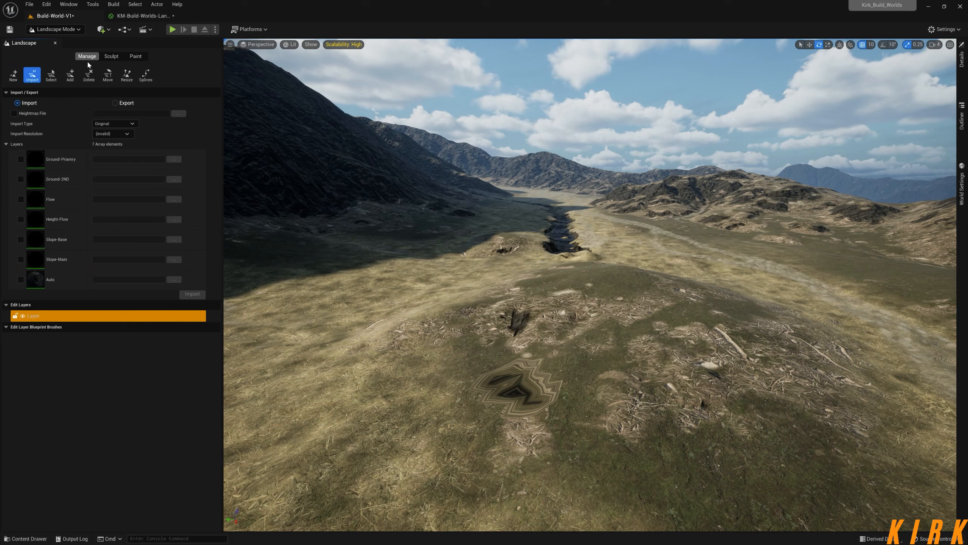
click(21, 160)
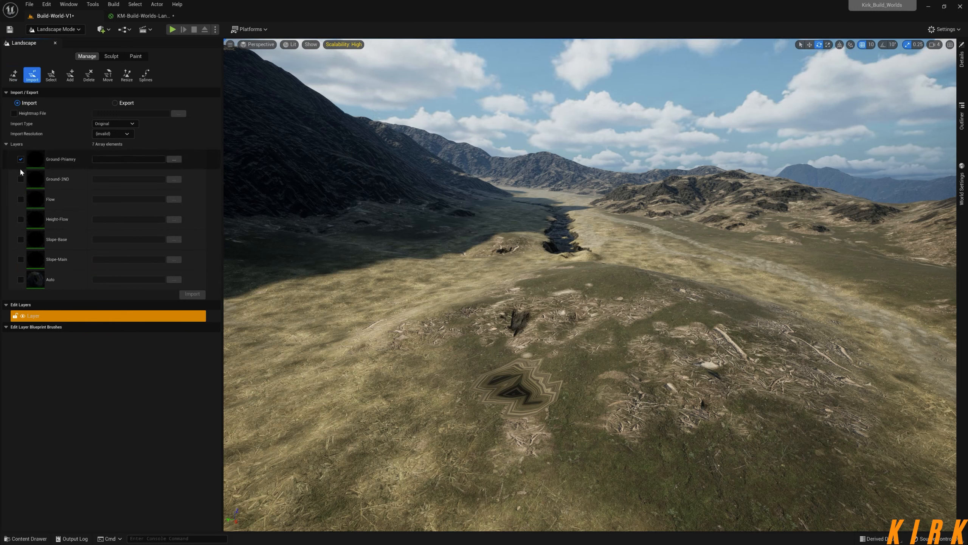
click(20, 199)
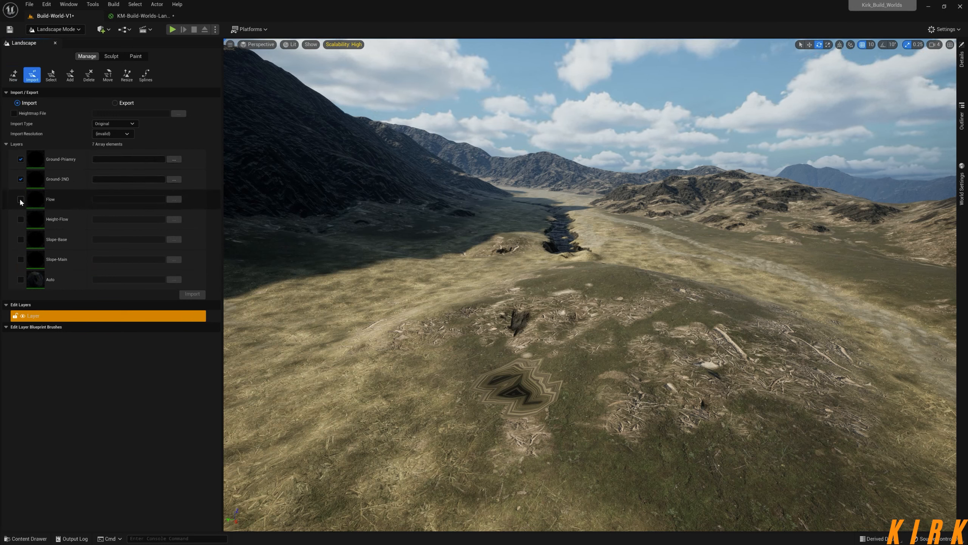
click(20, 219)
click(21, 239)
click(21, 259)
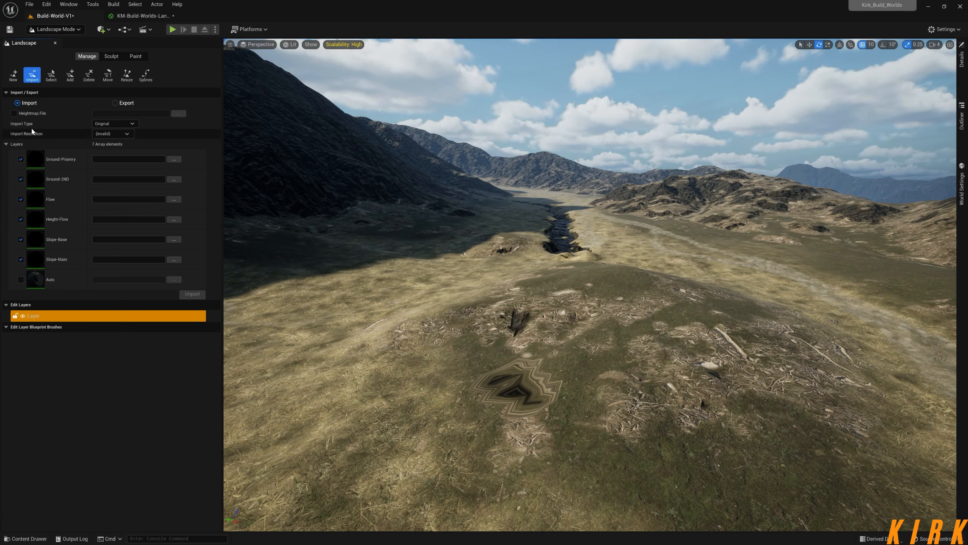
click(56, 313)
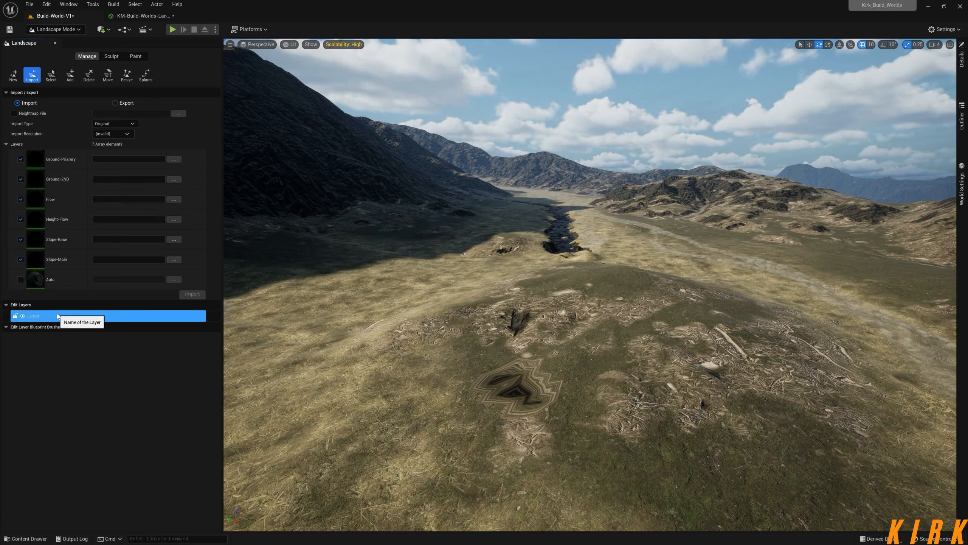
right_click(53, 318)
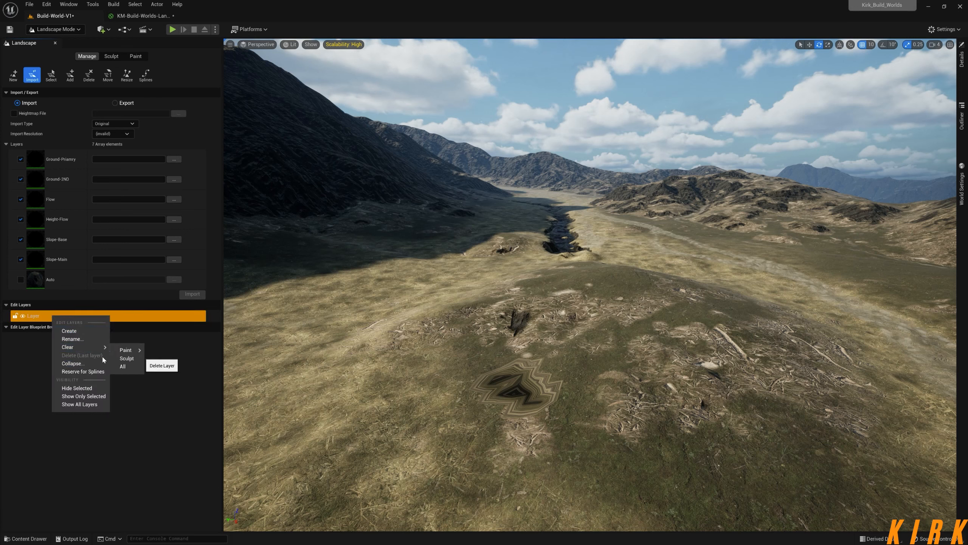
click(36, 353)
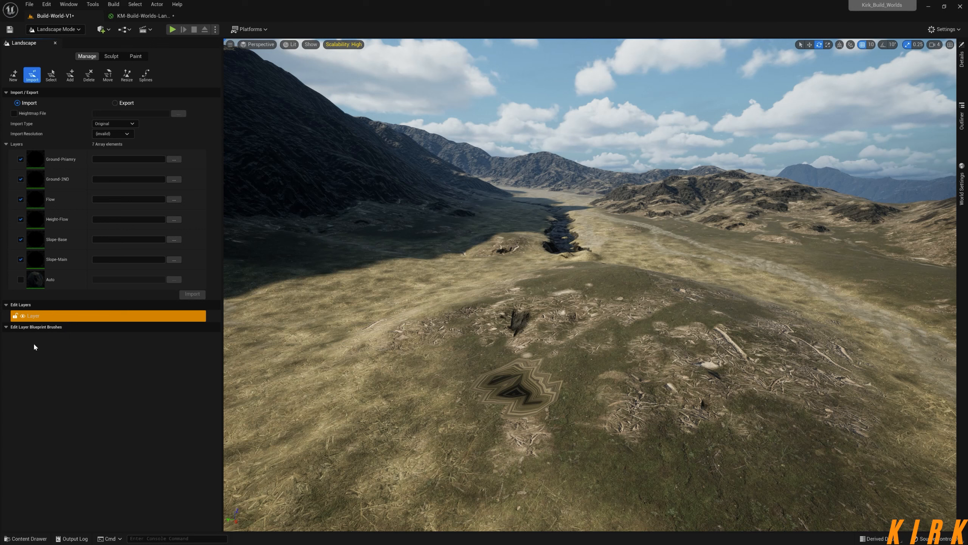
Disable all enabled layers in the landscape import list and look through the edit layer's clear options again.
click(21, 179)
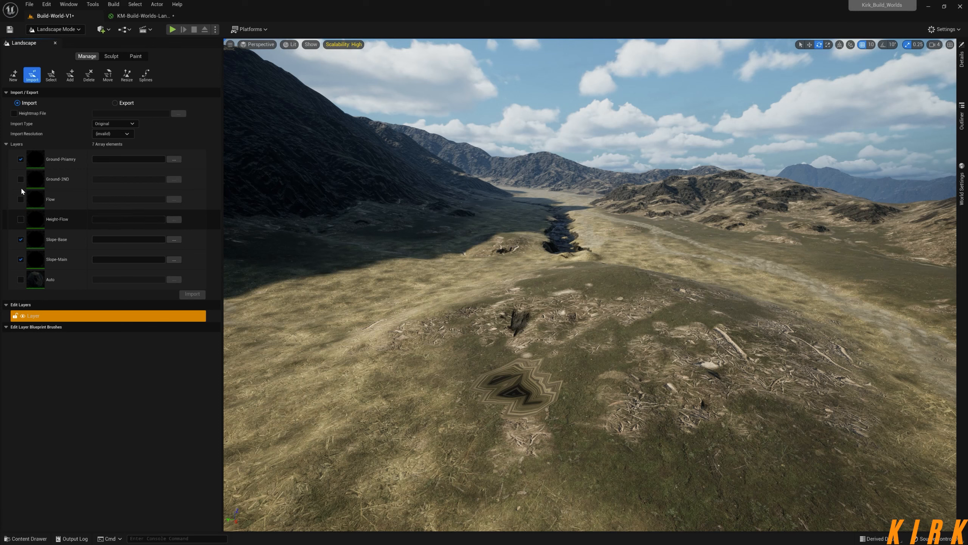
click(20, 160)
click(21, 239)
click(21, 259)
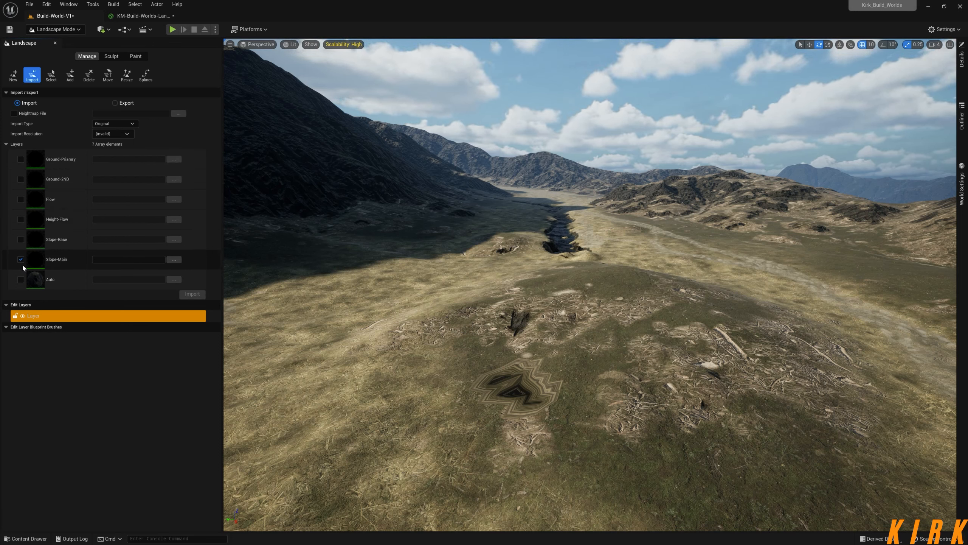
right_click(67, 313)
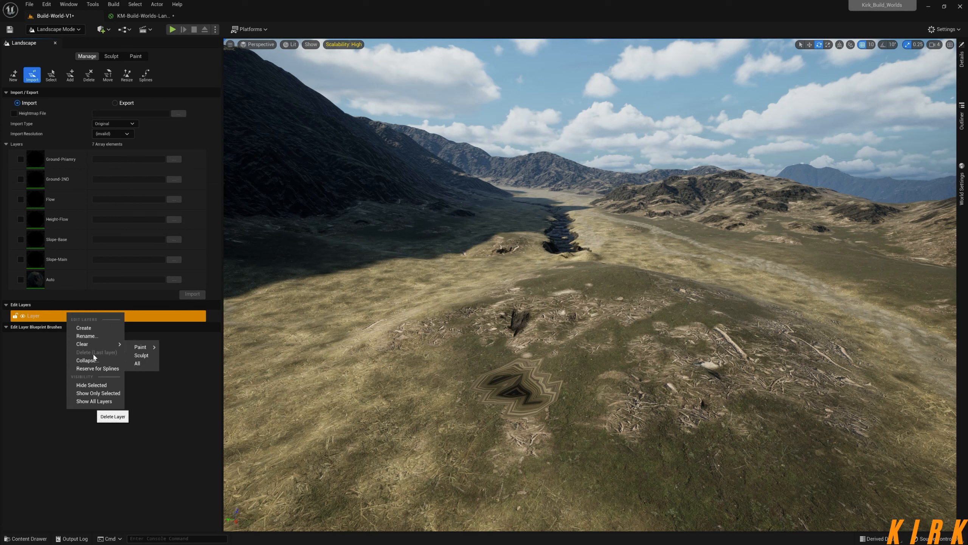
click(29, 342)
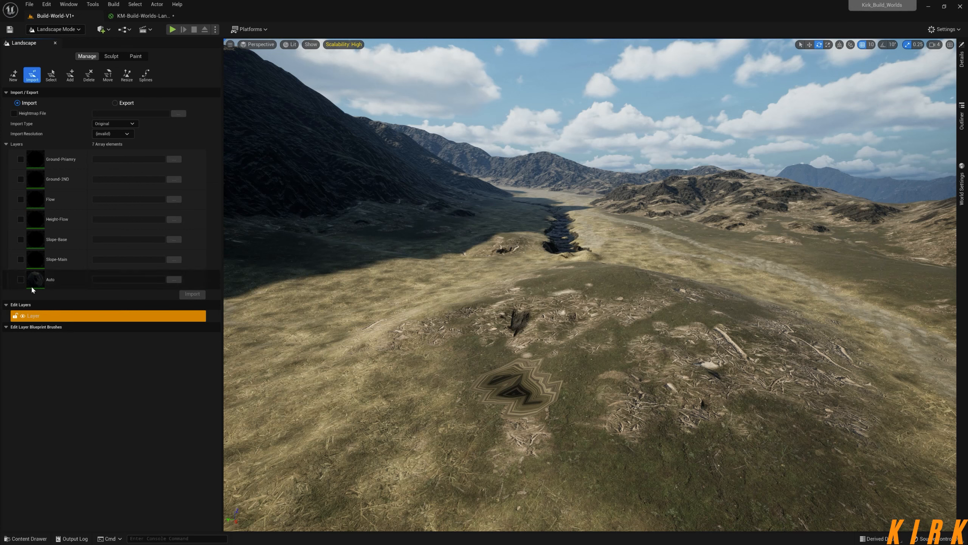
click(20, 259)
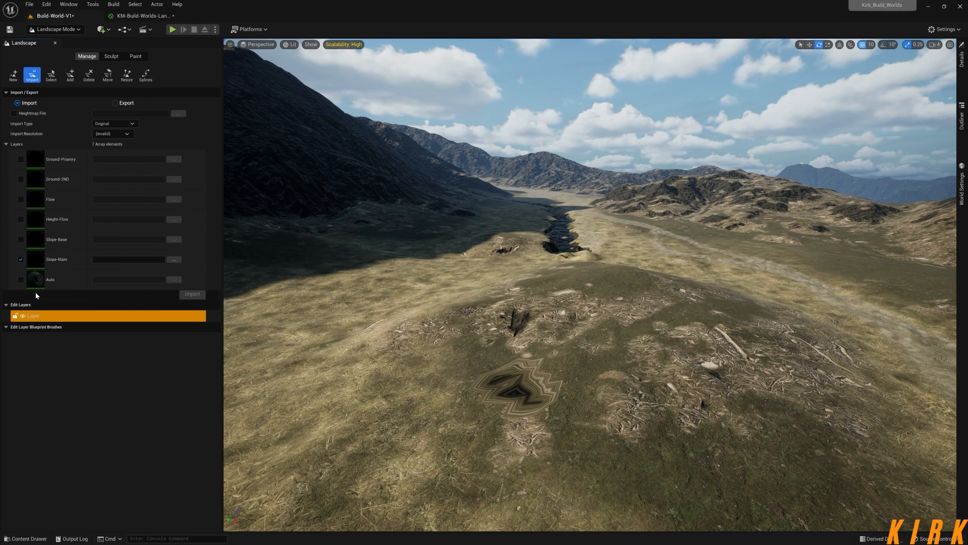
right_click(79, 316)
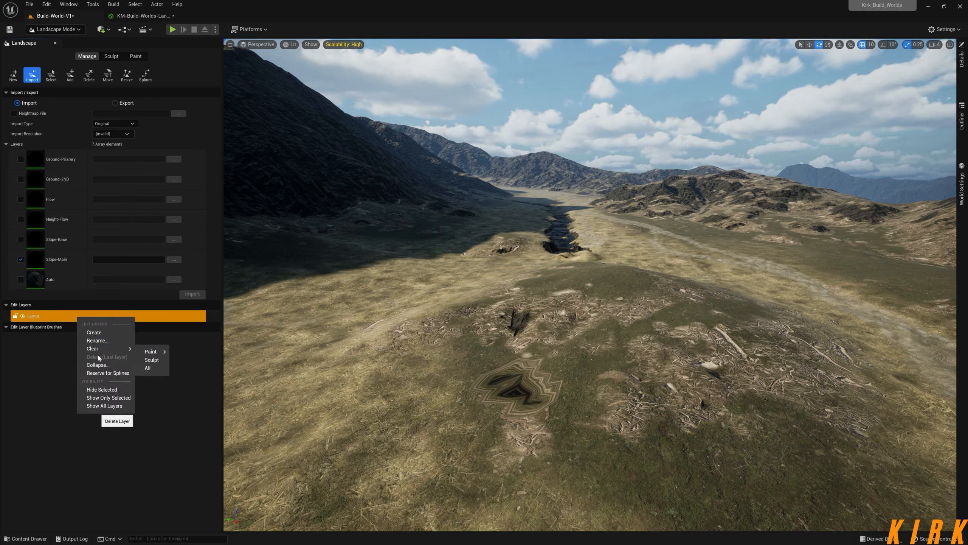
click(28, 340)
click(21, 259)
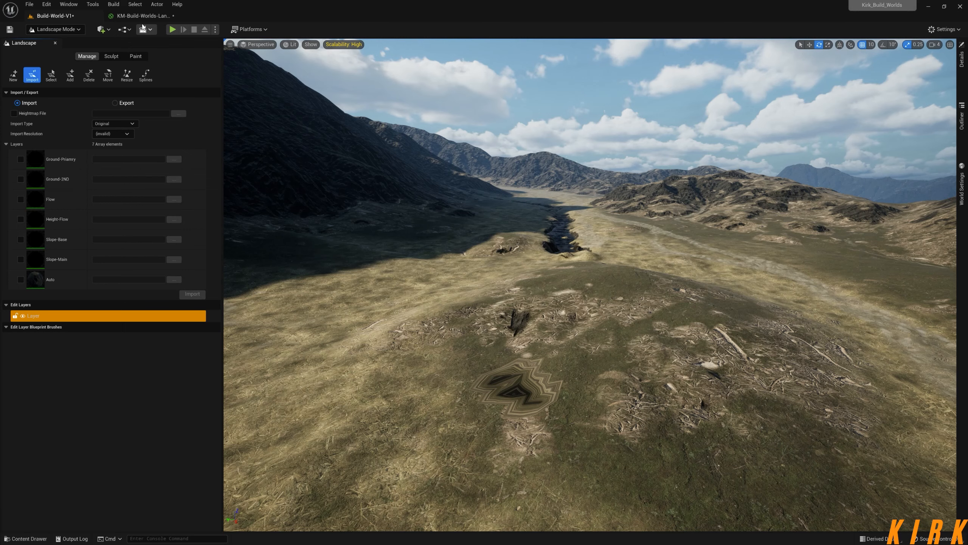
Switch to the KM-Build-Worlds-Landscape material graph and copy the title text of the Ground-Primary comment box.
click(141, 16)
right_drag(205, 171, 551, 265)
right_drag(300, 207, 382, 237)
right_drag(814, 397, 399, 187)
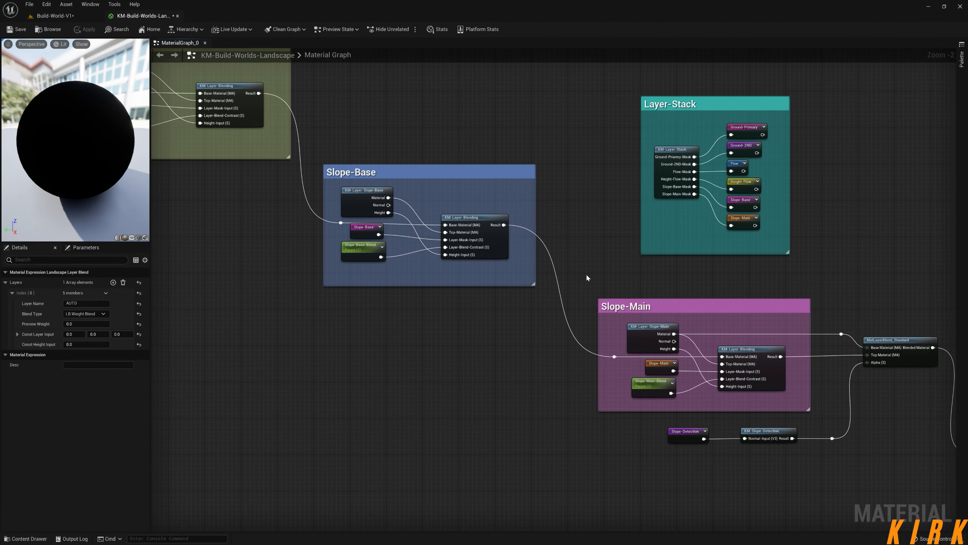
right_drag(587, 276, 425, 215)
drag(659, 305, 704, 261)
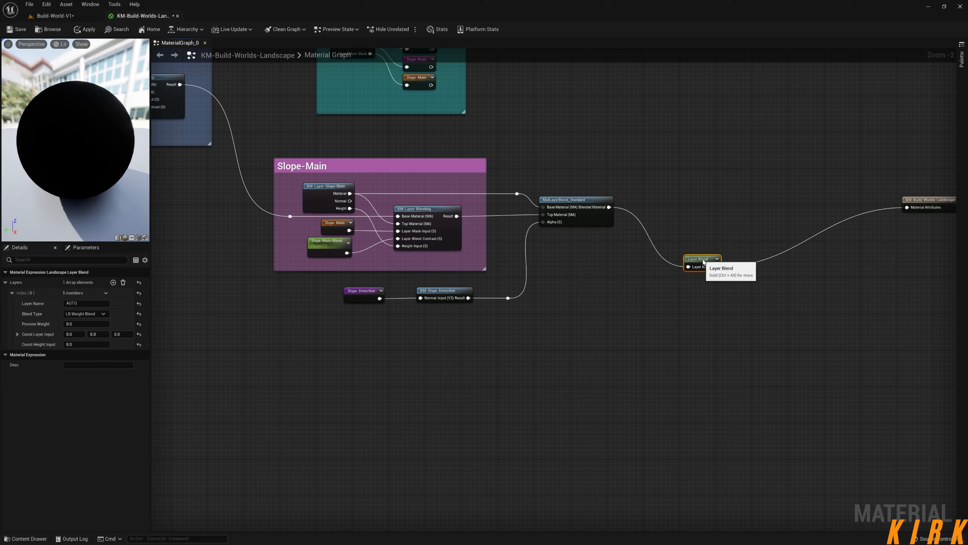
right_drag(509, 297, 889, 382)
right_drag(181, 207, 686, 383)
right_drag(340, 226, 750, 456)
right_drag(374, 243, 693, 434)
click(541, 210)
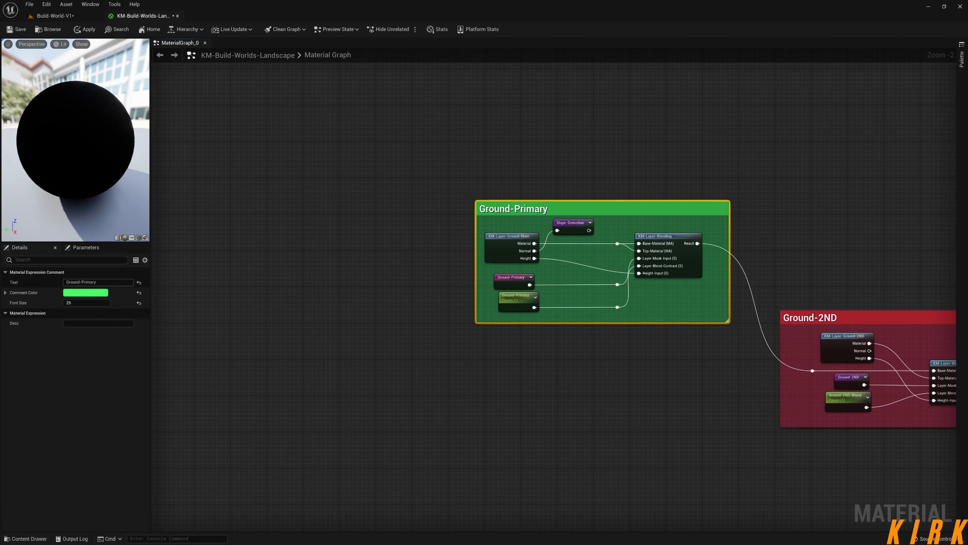
click(82, 282)
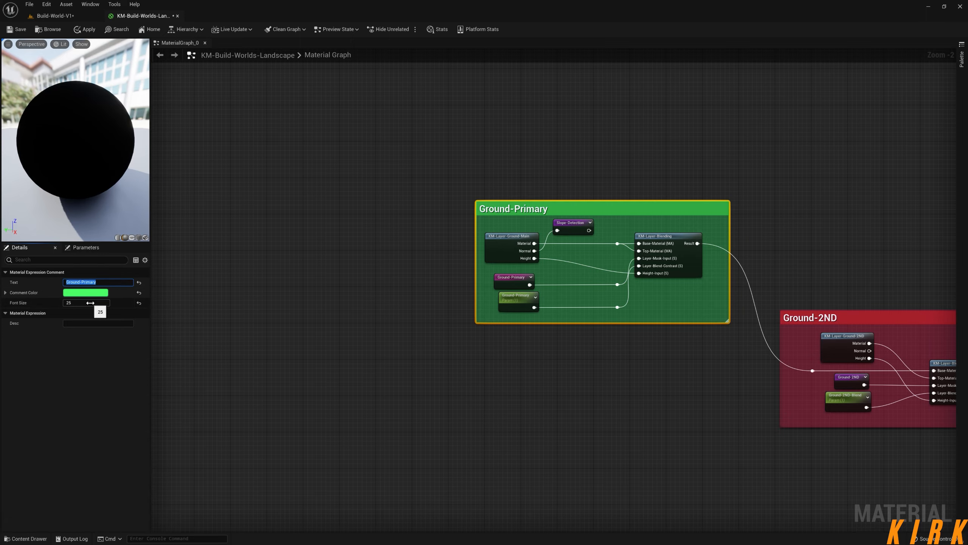
Add a second layer entry to the Layer Blend node and name it Ground-Primary.
right_drag(622, 352, 315, 209)
right_drag(774, 380, 319, 214)
right_drag(733, 359, 307, 149)
right_drag(803, 351, 477, 199)
right_drag(835, 351, 658, 297)
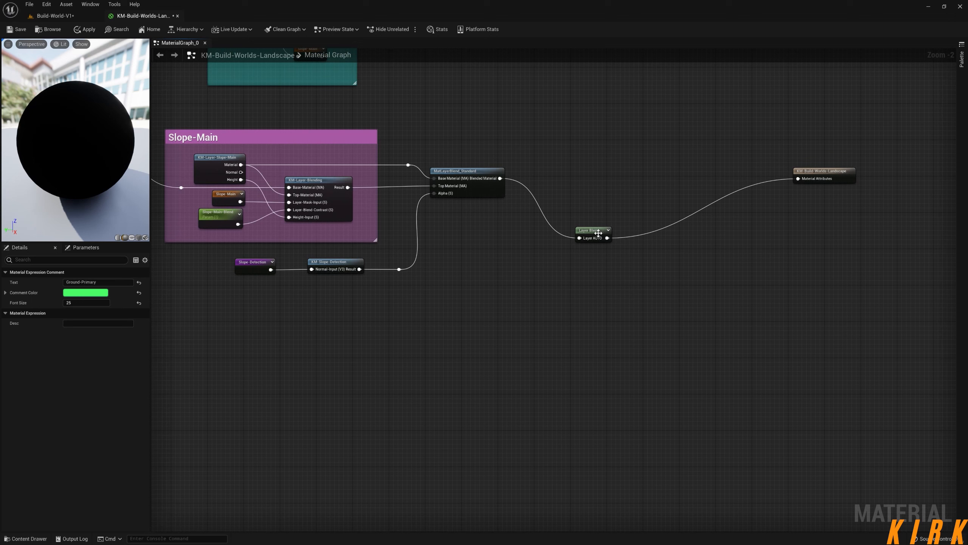
click(600, 233)
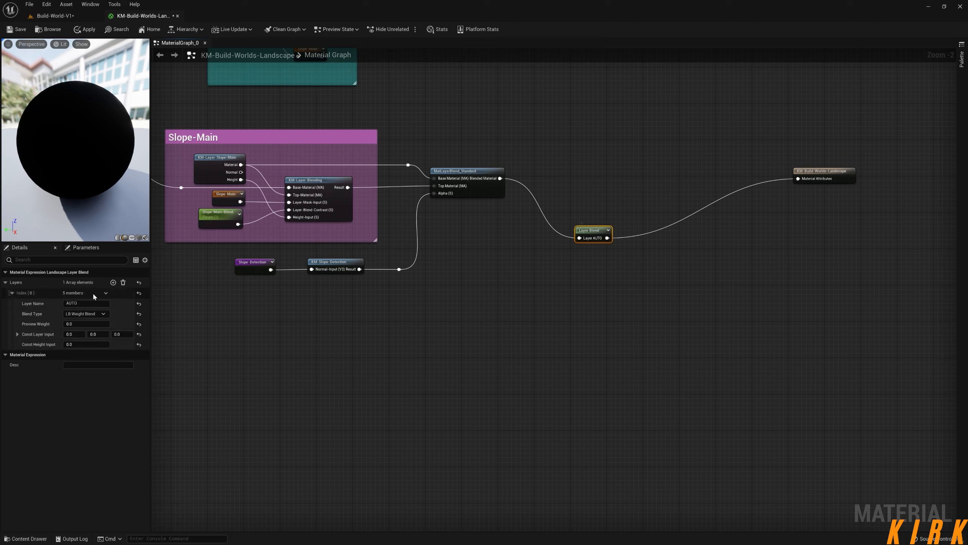
click(12, 293)
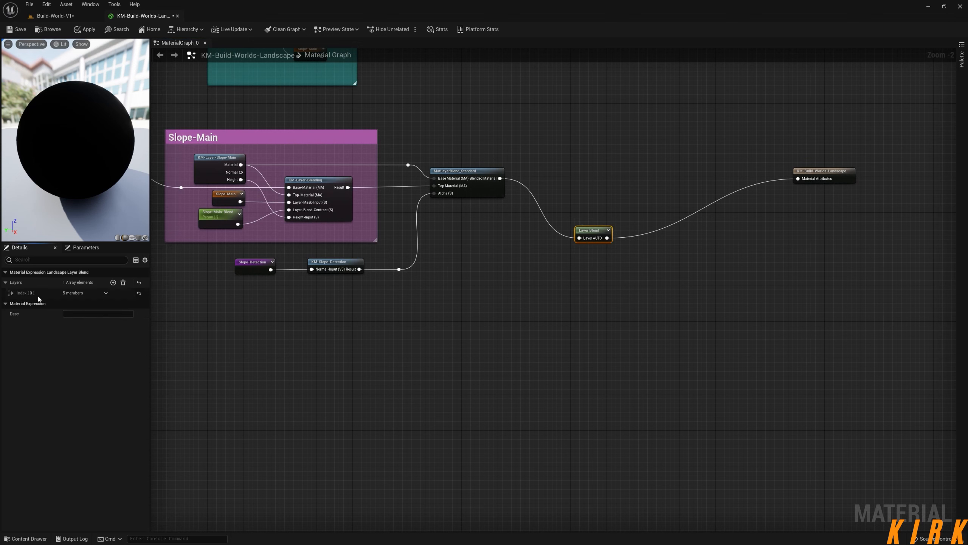
click(113, 282)
click(11, 305)
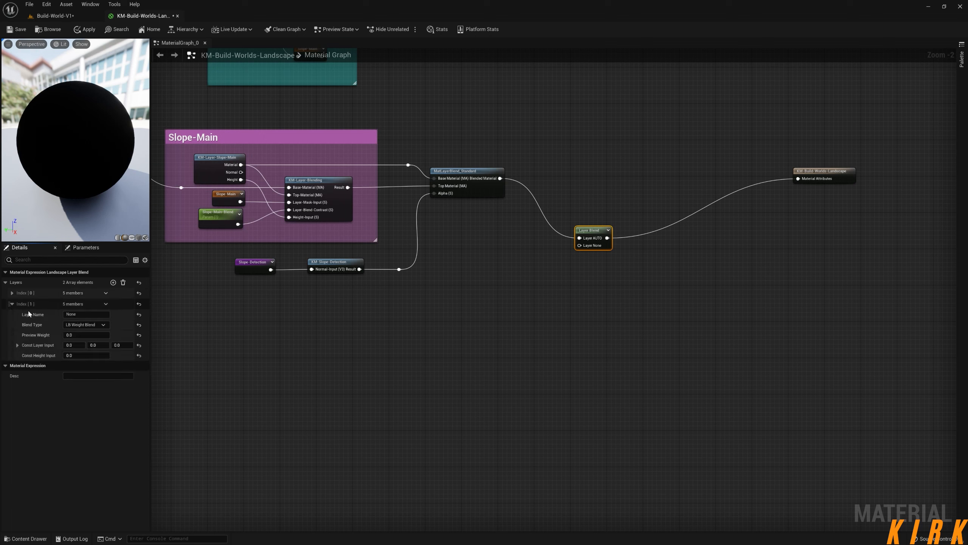
click(86, 314)
text(Ground-Primary)
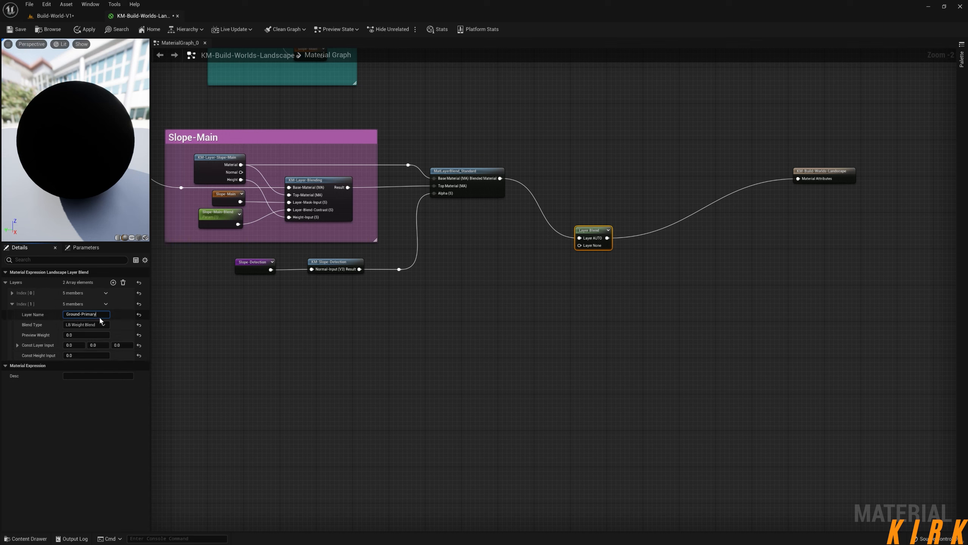
Set the Ground-Primary layer's blend type to LB Height Blend and line the Layer Blend node up with the material output.
click(87, 326)
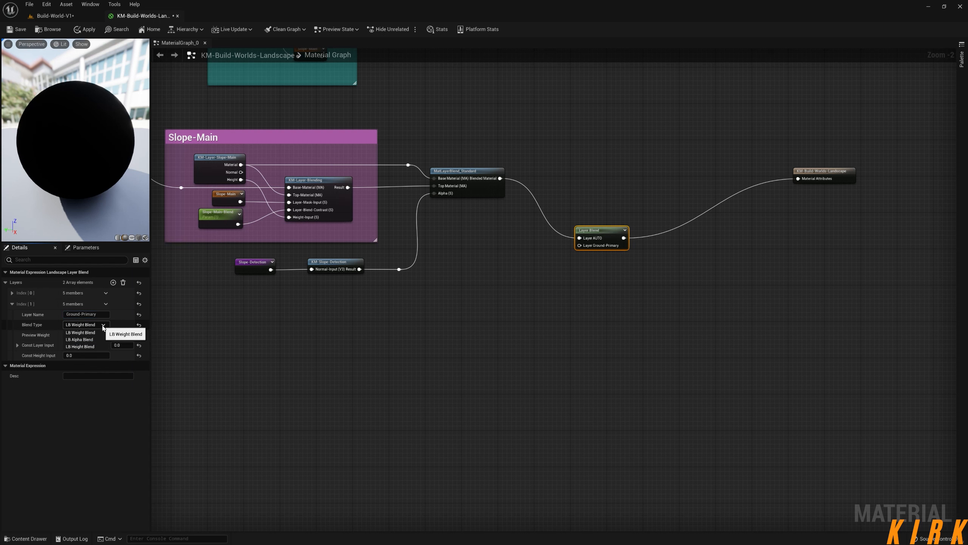
click(91, 347)
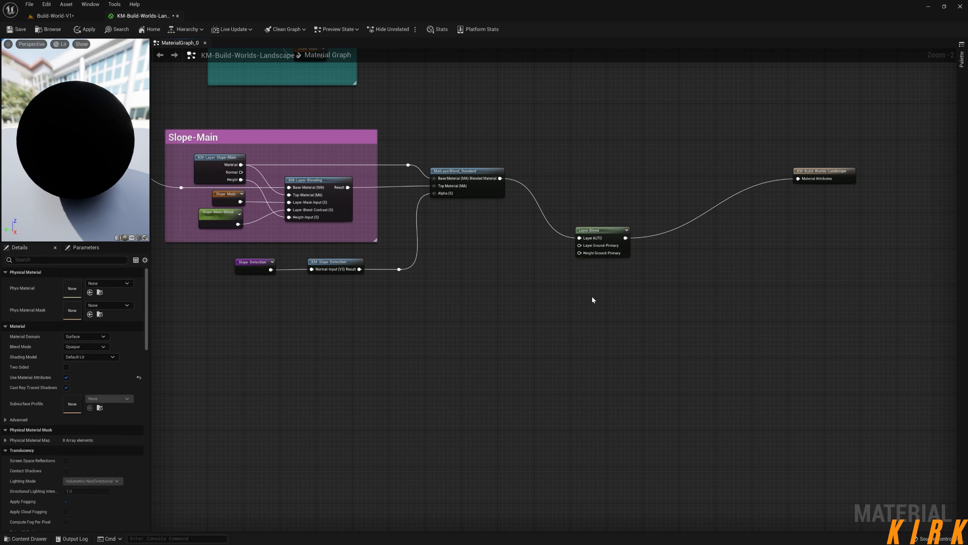
drag(599, 229, 608, 170)
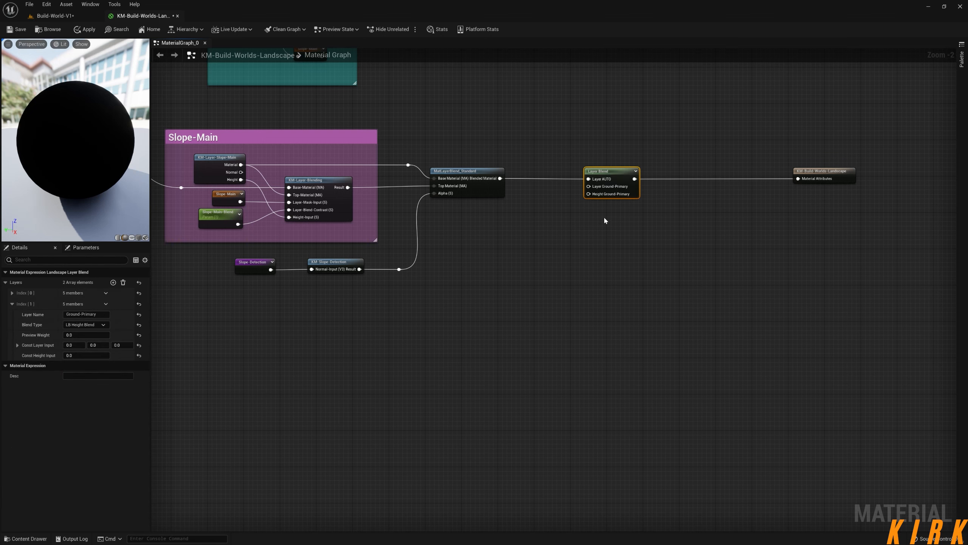
right_drag(605, 217, 594, 260)
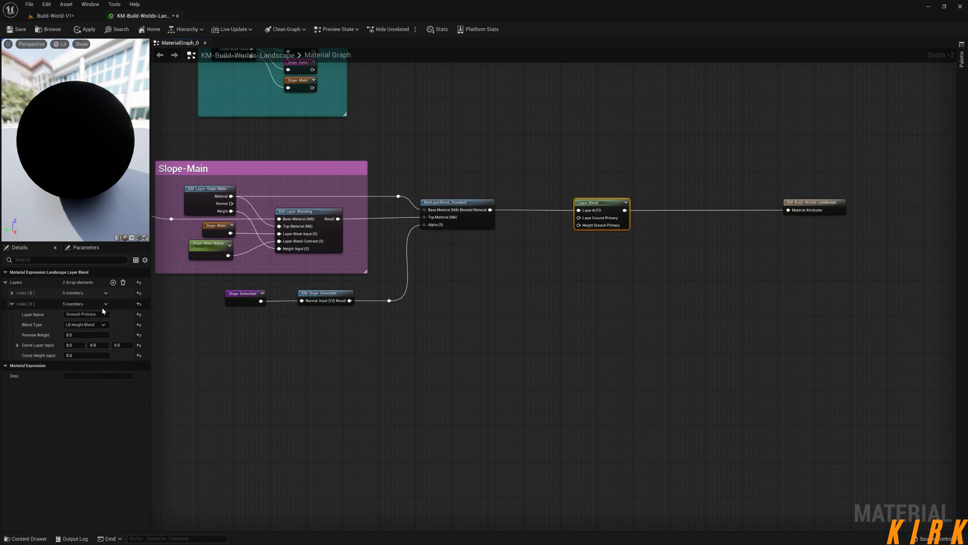
Copy the title text of the Ground-2ND comment box.
right_drag(290, 348, 650, 448)
scroll(541, 381, down, 6)
right_drag(405, 337, 506, 334)
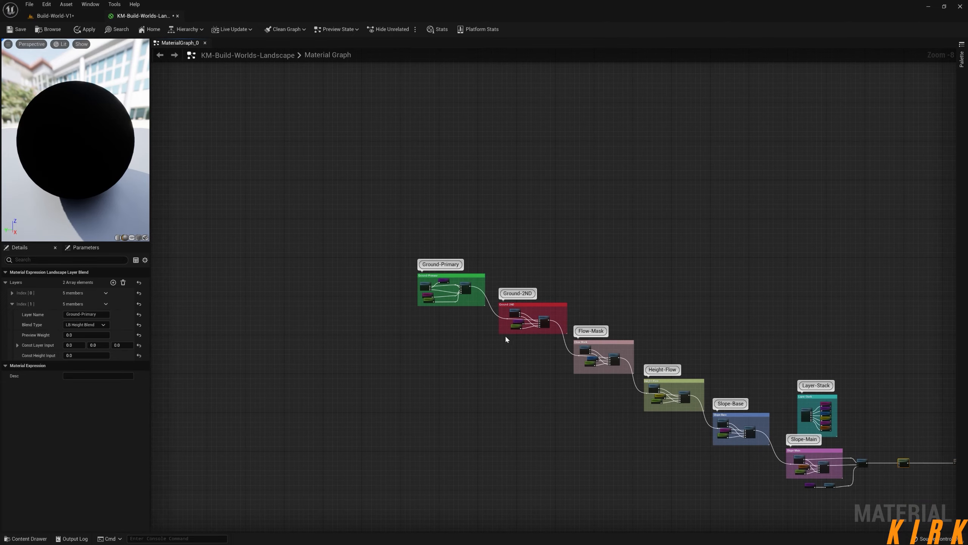
scroll(505, 334, up, 6)
click(98, 283)
click(467, 458)
right_drag(662, 505, 246, 273)
right_drag(642, 452, 318, 263)
right_drag(685, 435, 315, 228)
right_drag(717, 377, 480, 363)
Duplicate the Ground-Primary entry in the Layer Blend node, name the copy Ground-2ND, and shift the node slightly toward the material output.
click(488, 252)
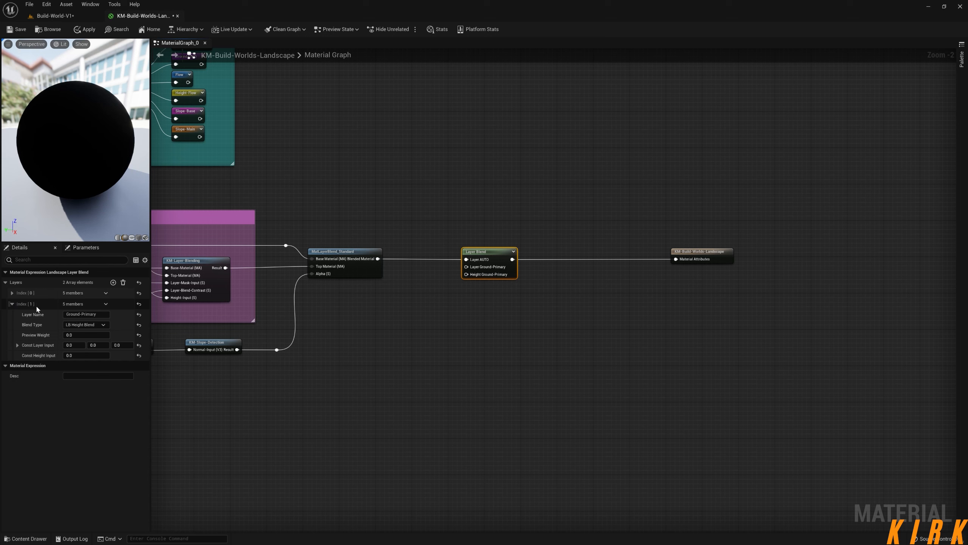
click(106, 304)
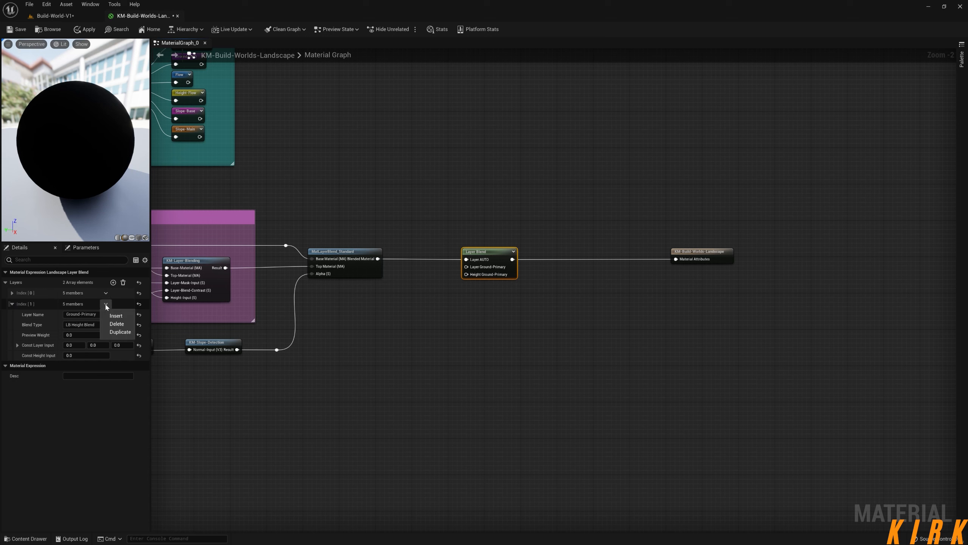
click(117, 334)
click(86, 376)
text(Ground-2ND)
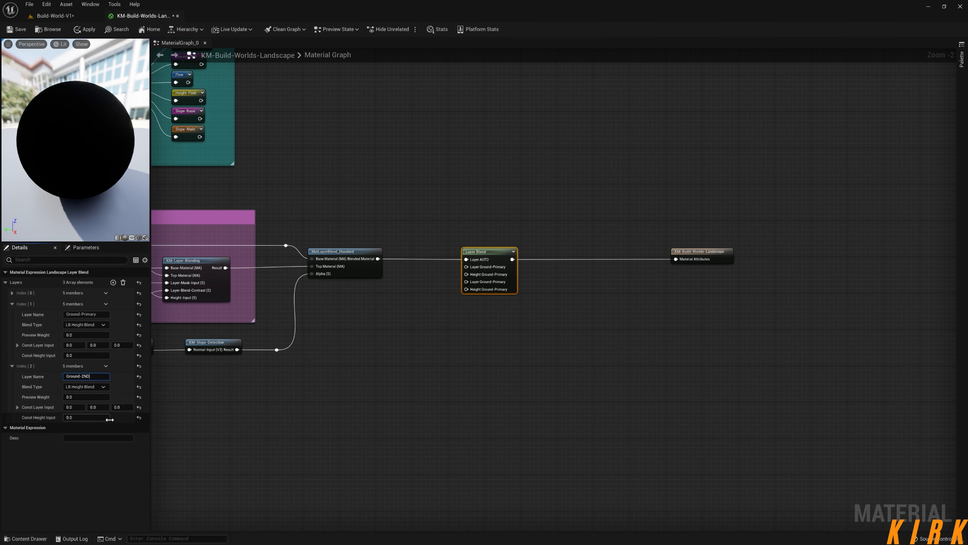
click(389, 420)
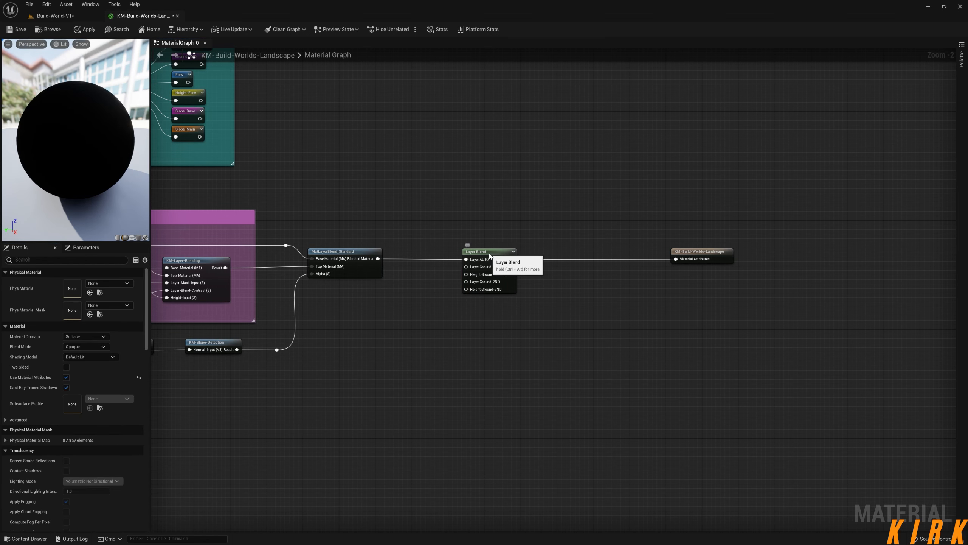
drag(487, 251, 518, 251)
Move the Slope-Detection reroute below the Height wire inside the Ground-Primary group.
right_drag(429, 337, 523, 358)
scroll(515, 371, down, 1)
scroll(515, 373, down, 2)
right_drag(224, 372, 757, 486)
scroll(318, 286, up, 4)
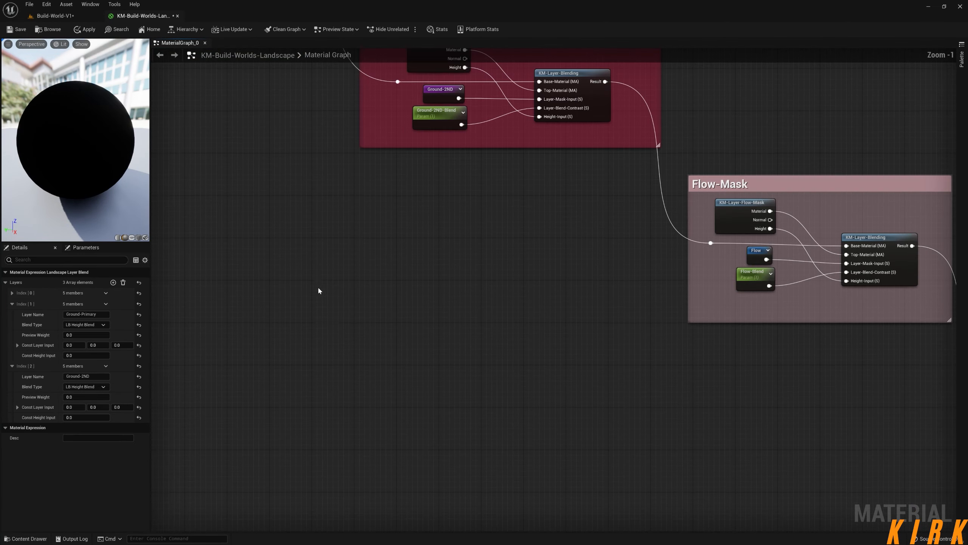
right_drag(304, 237, 497, 462)
right_drag(320, 339, 418, 423)
drag(392, 276, 385, 356)
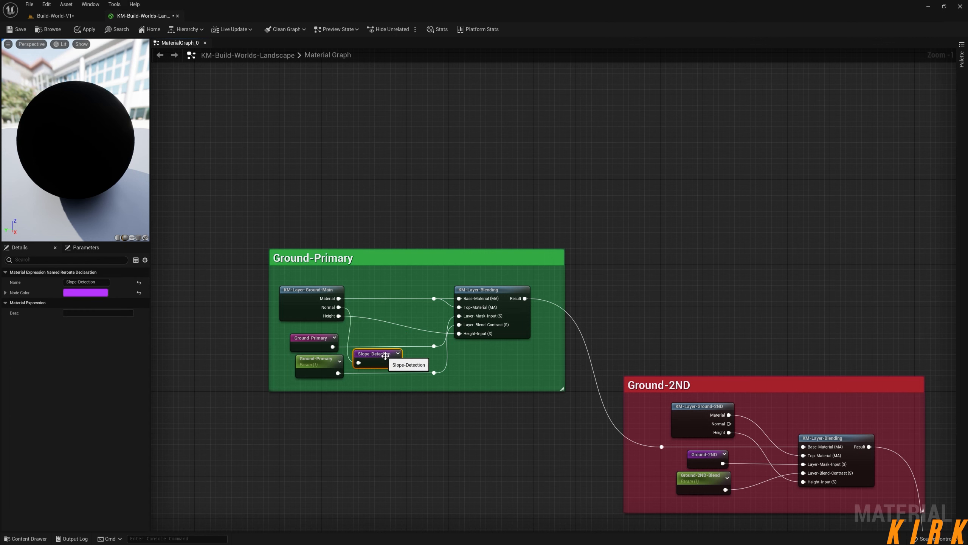
Create a named reroute declaration GP-MA from the KM-Layer-Ground-Main Material output and place it above the Ground-Primary group.
click(403, 217)
drag(336, 299, 381, 195)
text(rer)
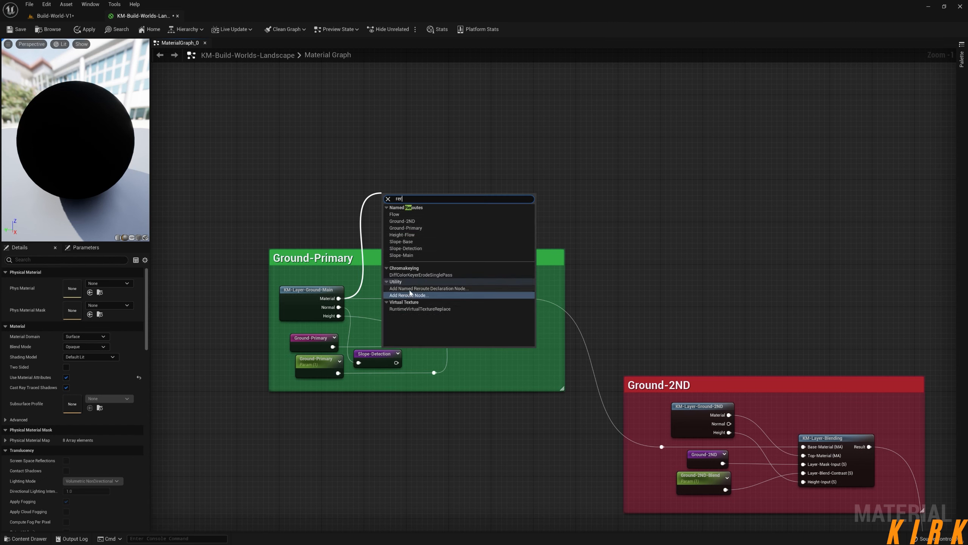
click(423, 289)
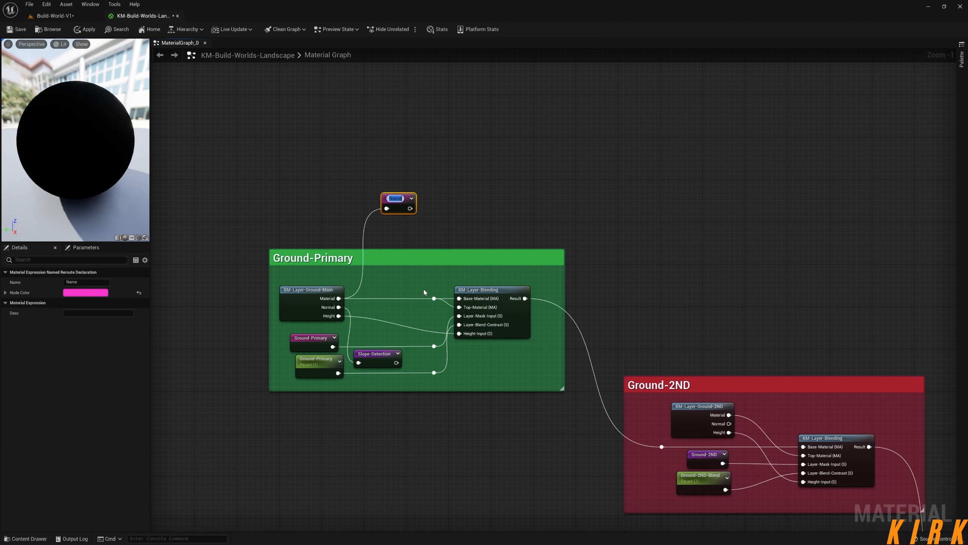
text(GP-MA)
click(449, 222)
drag(396, 204, 395, 194)
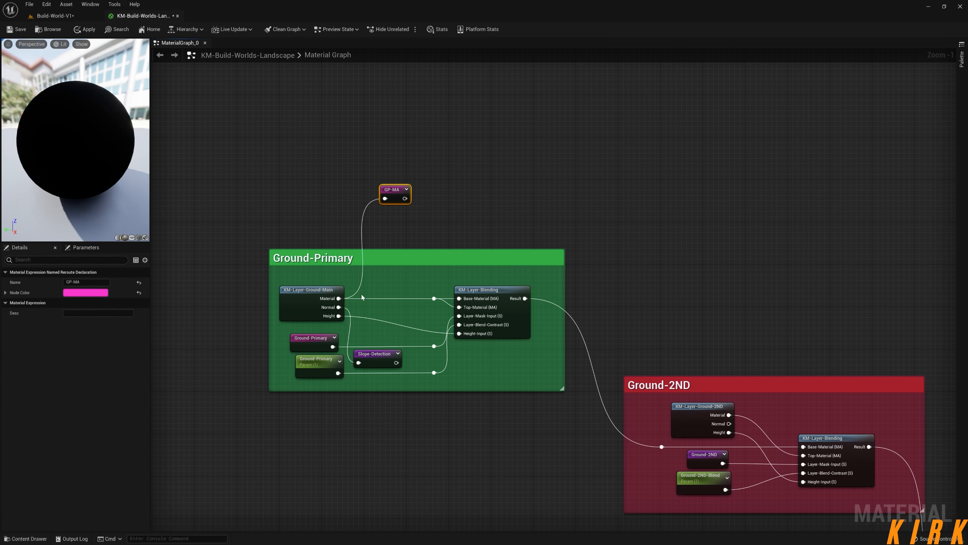
Create a named reroute declaration GP-H from the KM-Layer-Ground-Main Height output and align it under GP-MA.
drag(338, 315, 391, 223)
text(rer)
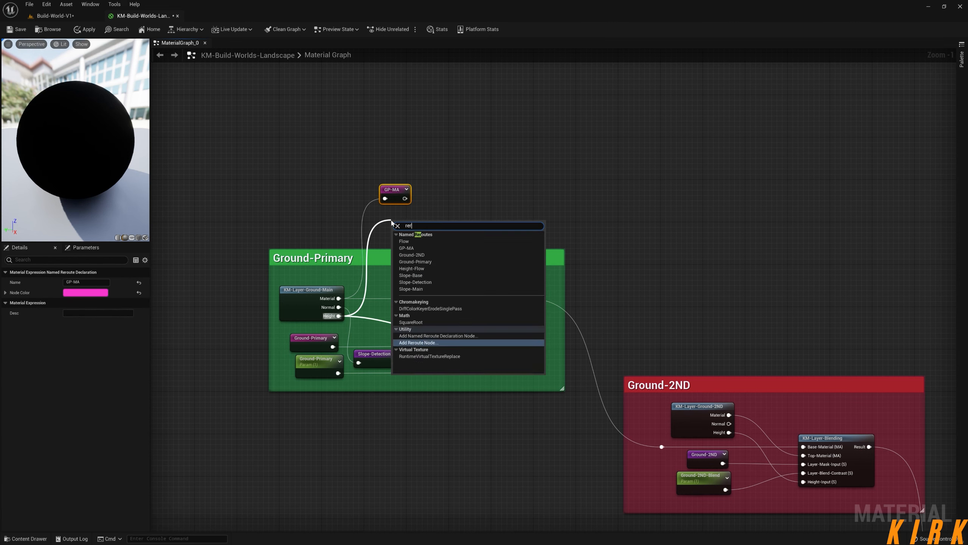
click(438, 336)
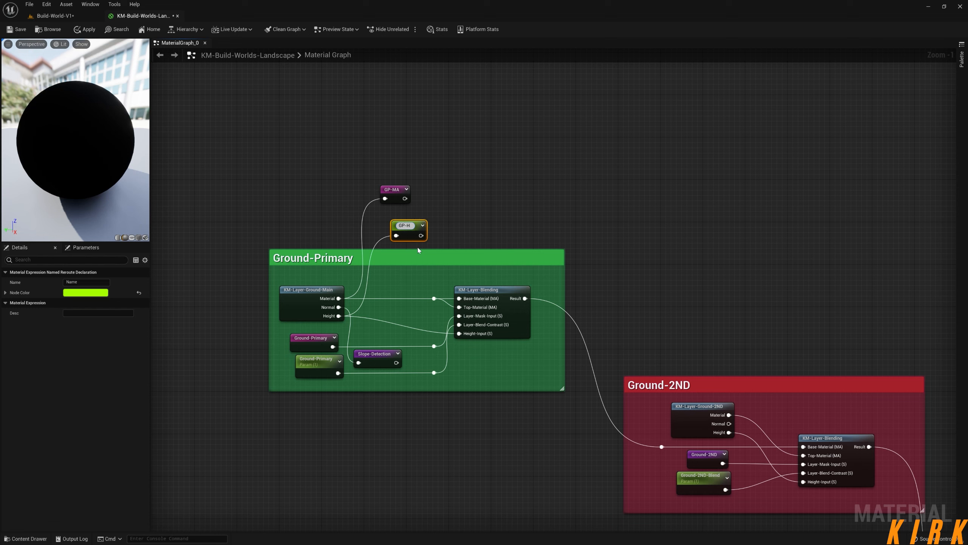
click(437, 228)
drag(409, 234, 395, 219)
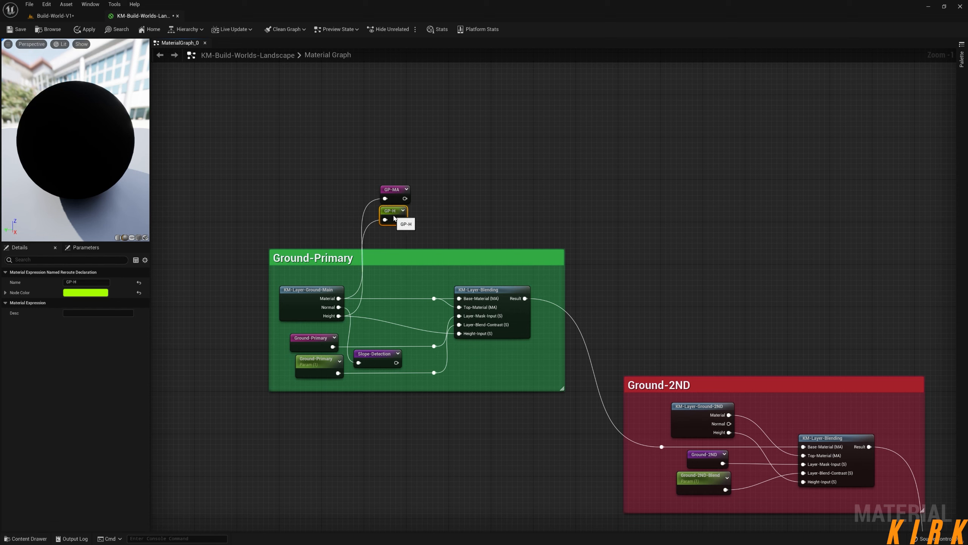
Create a named reroute declaration G2-MA from the KM-Layer-Ground-2ND Material output, above the Ground-2ND group.
right_drag(542, 233, 434, 154)
drag(419, 240, 454, 147)
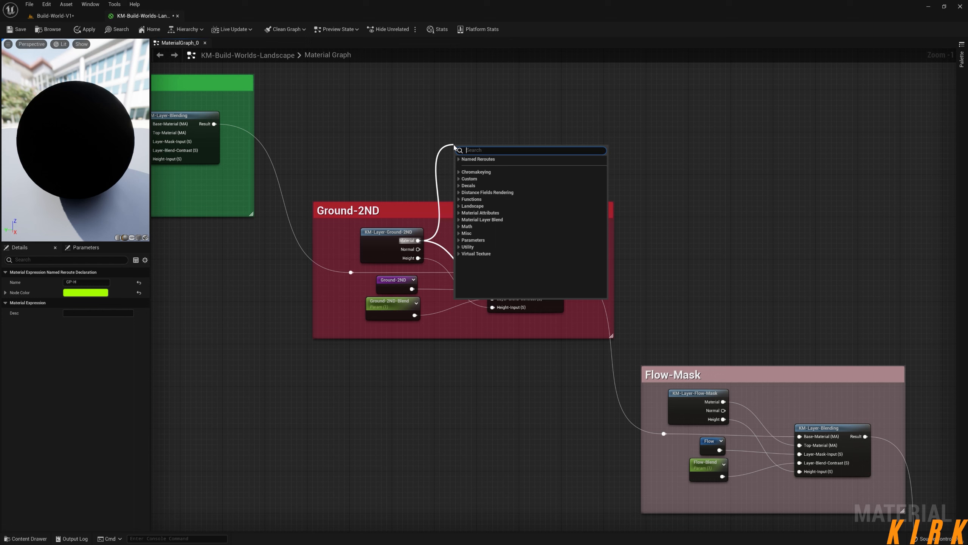
text(rer)
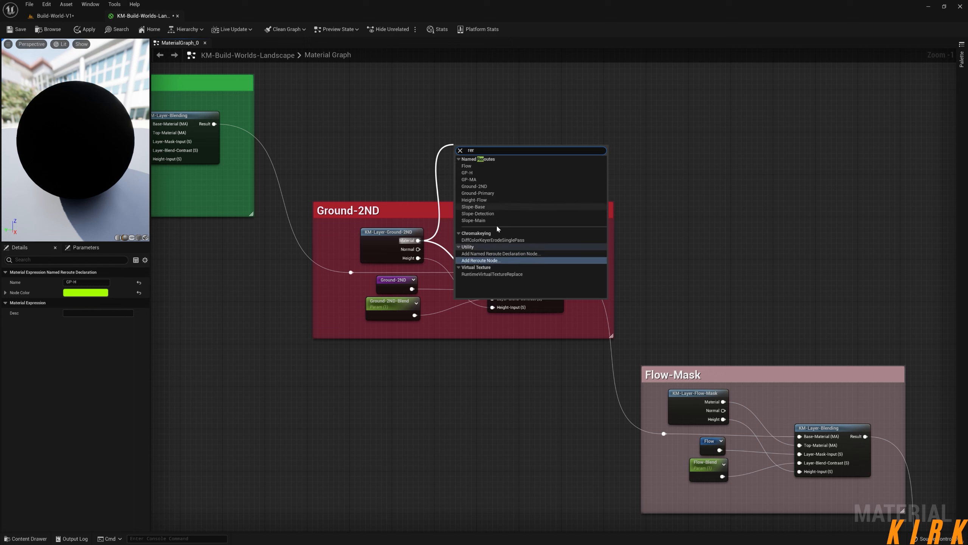
click(498, 254)
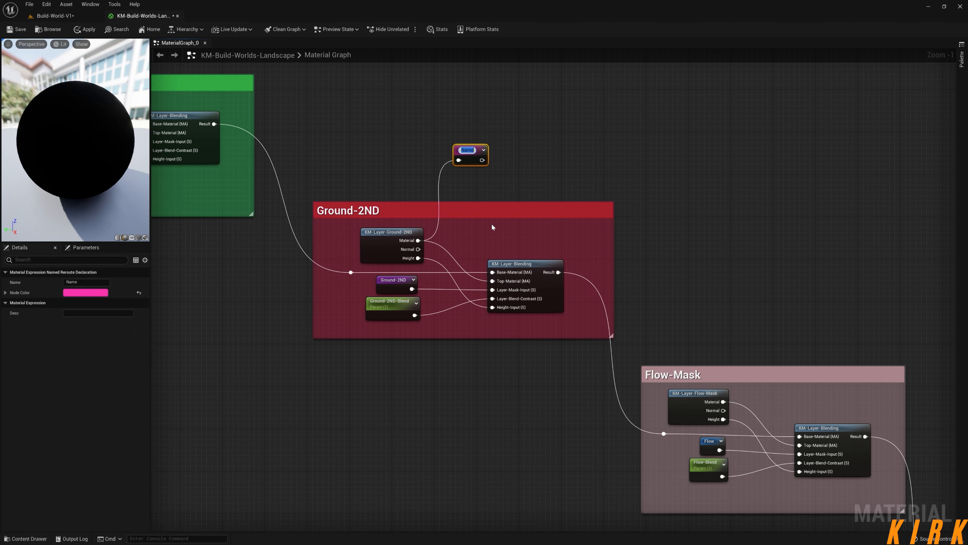
text(G2-MA)
click(531, 178)
right_drag(487, 188, 519, 211)
Create a named reroute declaration G2-H from the KM-Layer-Ground-2ND Height output and align it under G2-MA.
drag(453, 282, 500, 207)
text(re)
scroll(571, 305, up, 3)
click(593, 335)
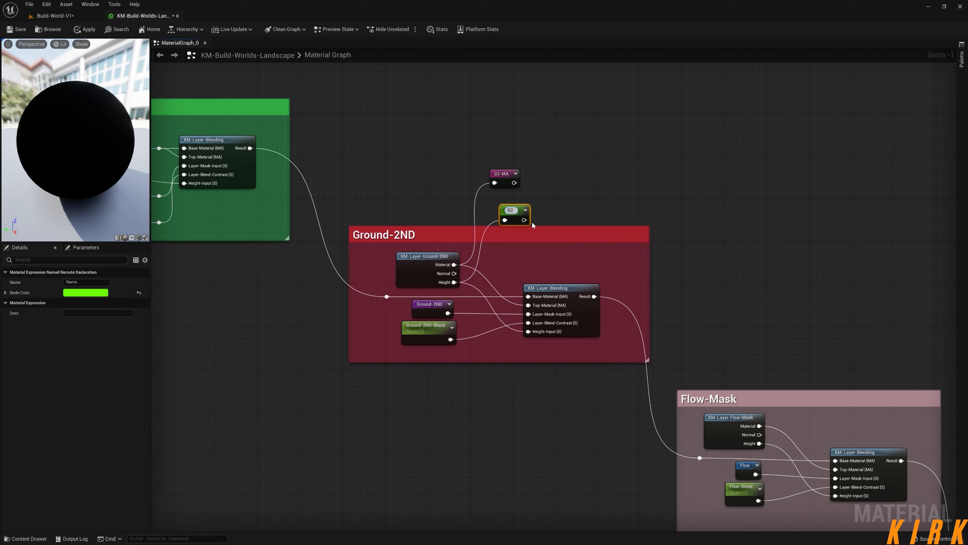
click(565, 198)
drag(512, 212, 503, 200)
Place a GP-MA named reroute before the Layer Blend node and connect it to the Layer Ground-Primary input.
right_drag(560, 211, 621, 288)
scroll(621, 288, down, 2)
right_drag(826, 355, 526, 194)
right_drag(871, 344, 558, 177)
right_drag(839, 328, 541, 138)
right_drag(797, 365, 608, 219)
right_drag(773, 248, 664, 347)
scroll(615, 276, up, 3)
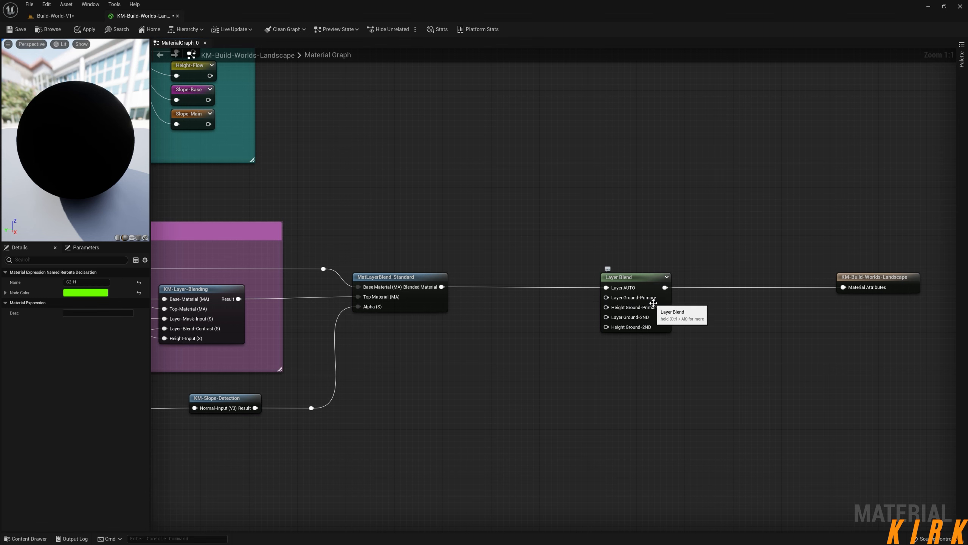
right_drag(532, 317, 537, 321)
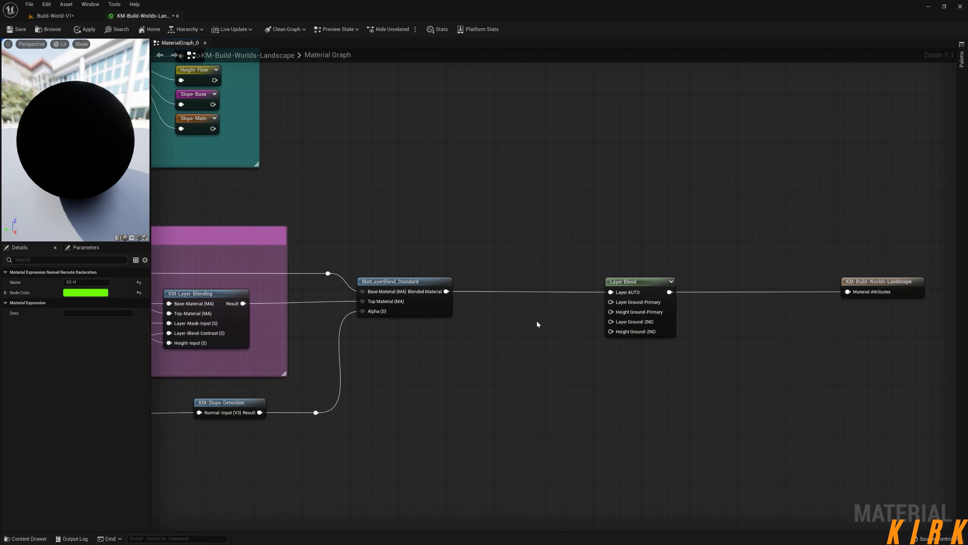
right_click(523, 303)
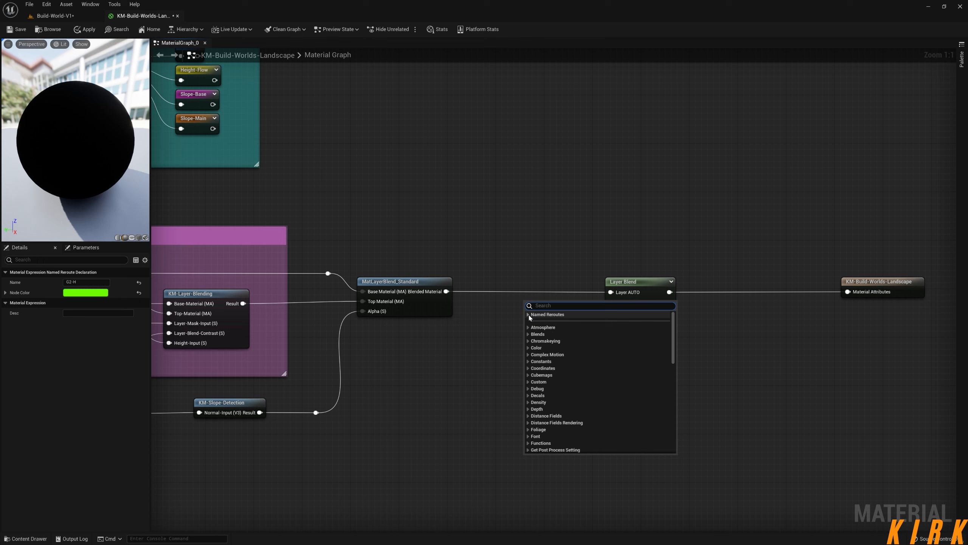
click(529, 316)
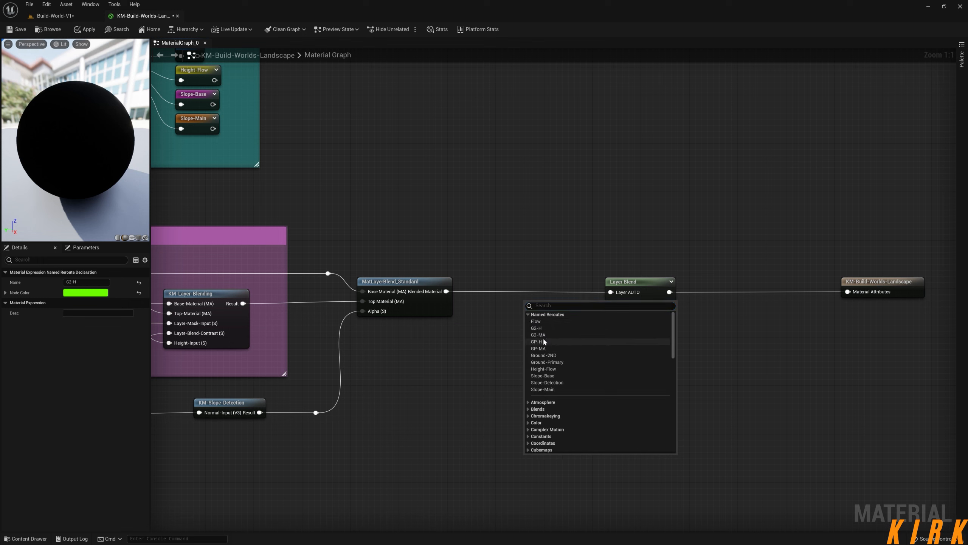
click(541, 348)
drag(549, 315, 611, 302)
right_drag(552, 353, 532, 297)
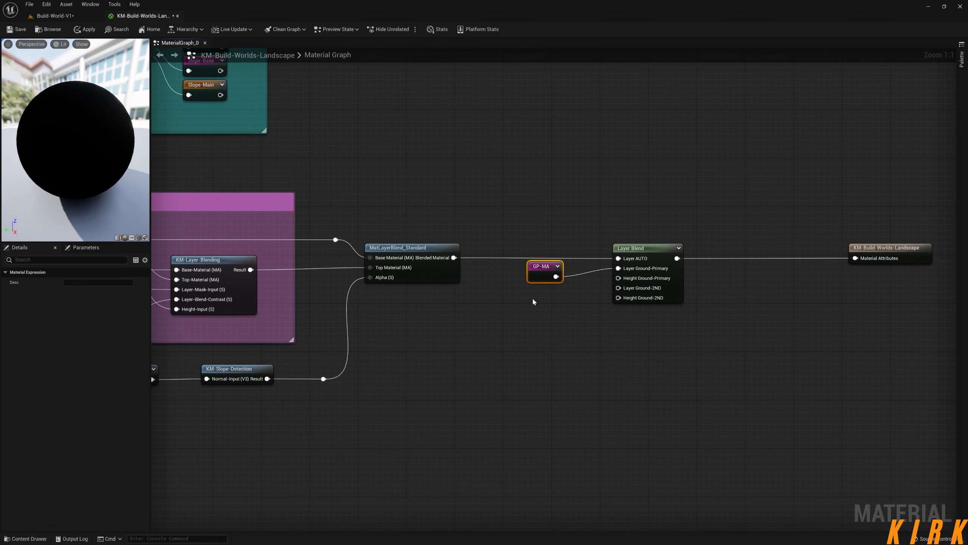
Place a GP-H named reroute under GP-MA and connect it to the Layer Blend's Height Ground-Primary input.
right_click(534, 300)
click(541, 313)
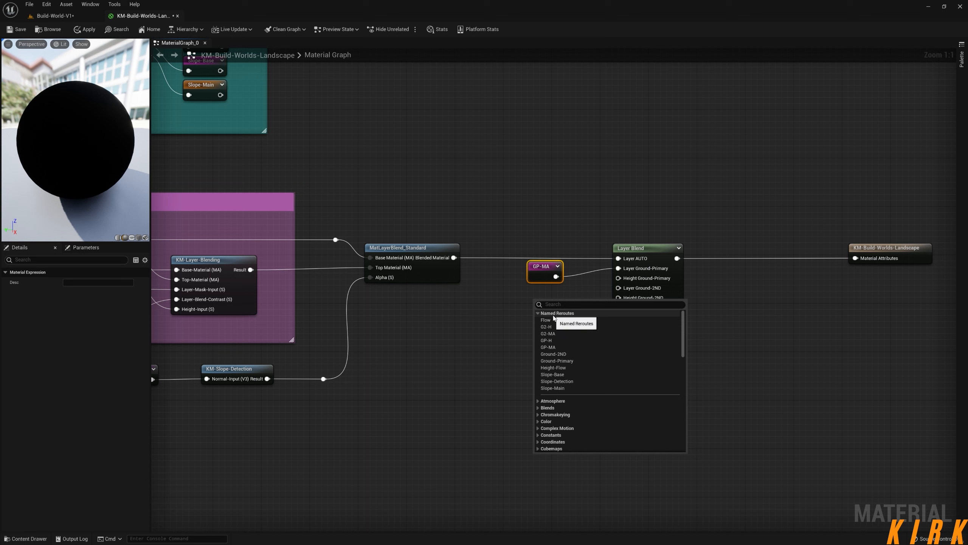
click(550, 340)
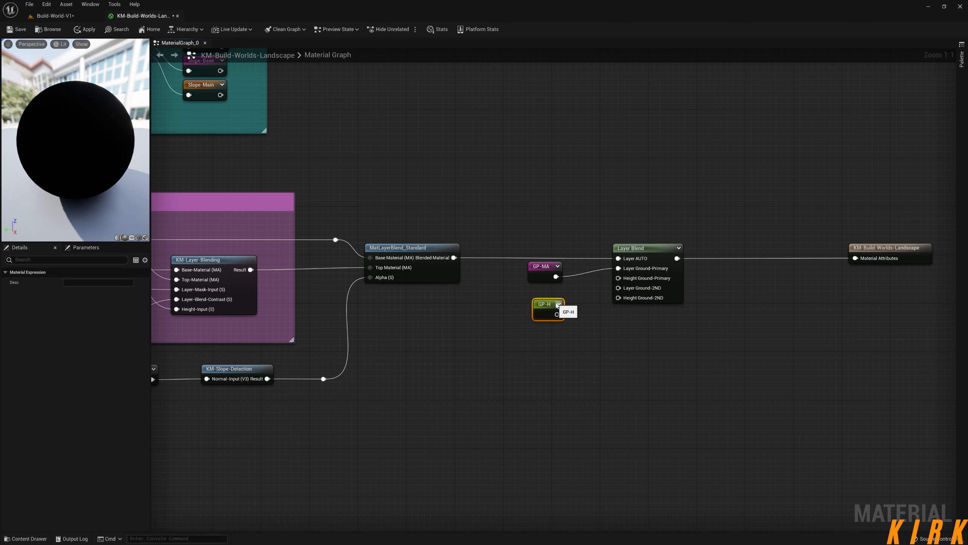
drag(557, 304, 618, 278)
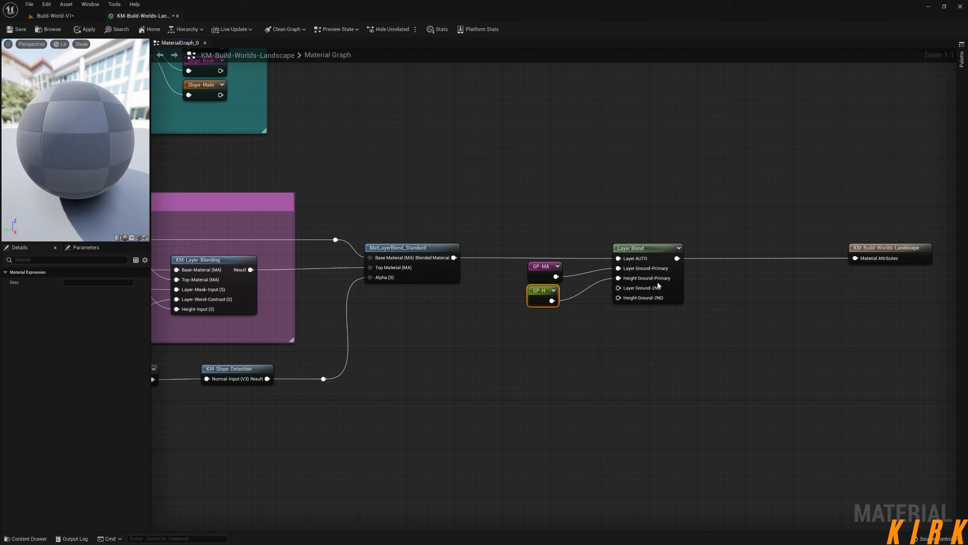
Place a G2-MA named reroute under GP-H and connect it to the Layer Blend's Layer Ground-2ND input.
click(526, 338)
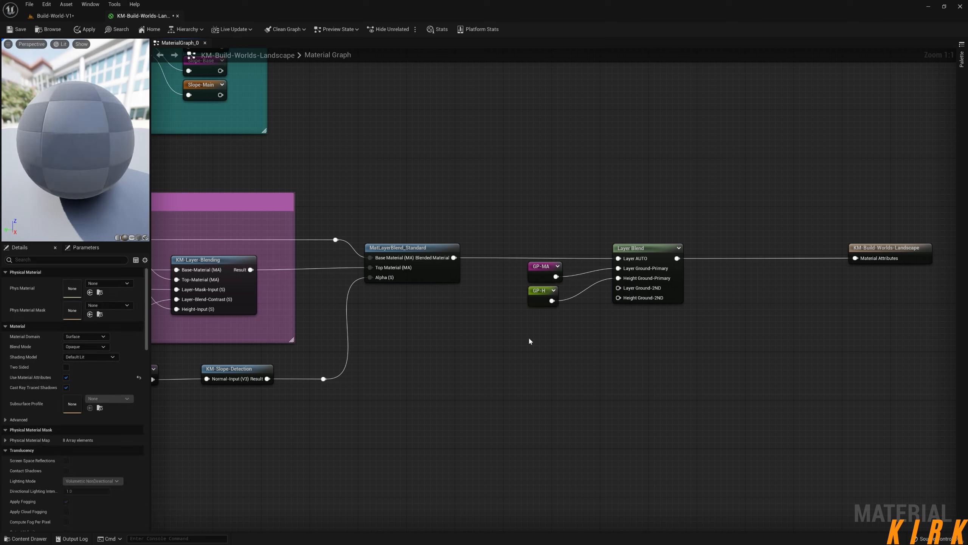
right_click(528, 335)
click(531, 350)
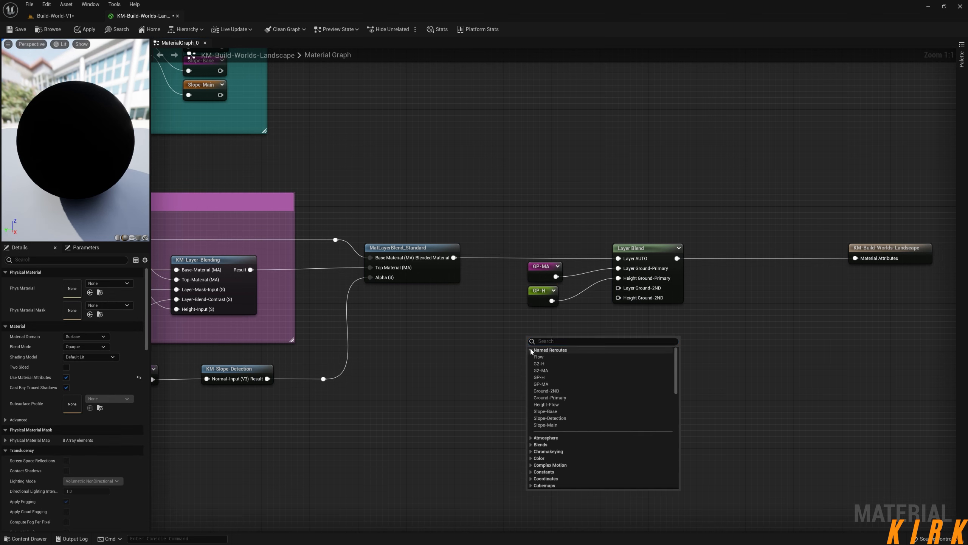
click(549, 370)
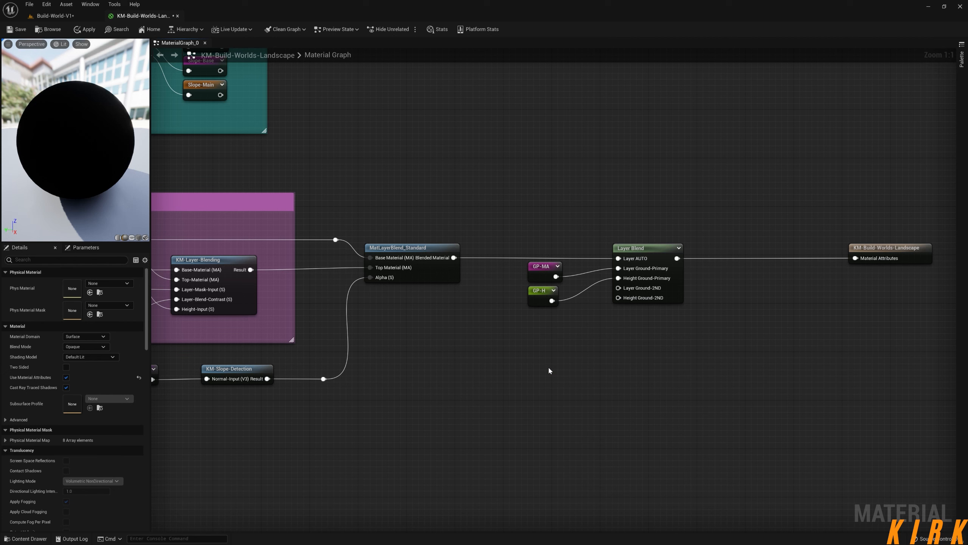
drag(559, 347, 619, 288)
Place a G2-H named reroute under G2-MA and connect it to the Layer Blend's Height Ground-2ND input.
right_click(534, 356)
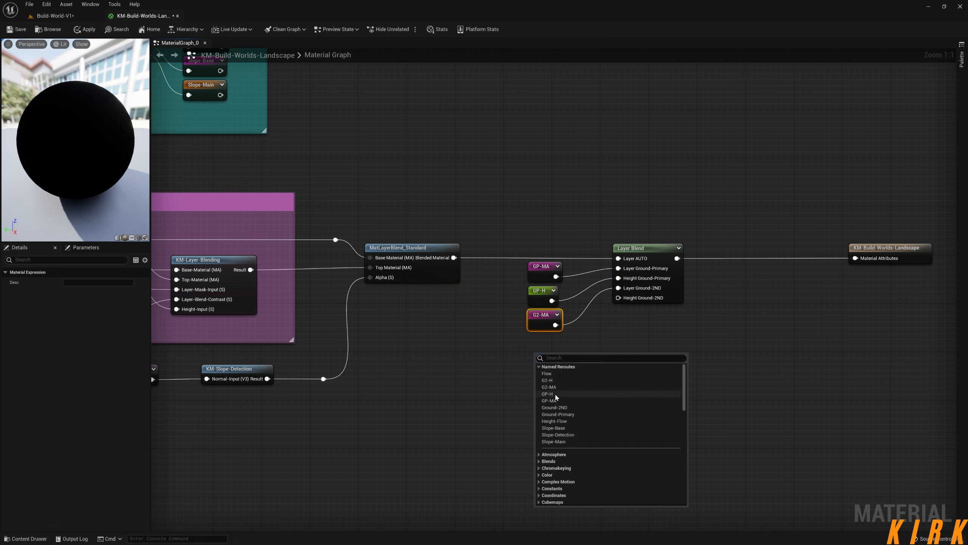
click(556, 381)
drag(545, 352, 618, 298)
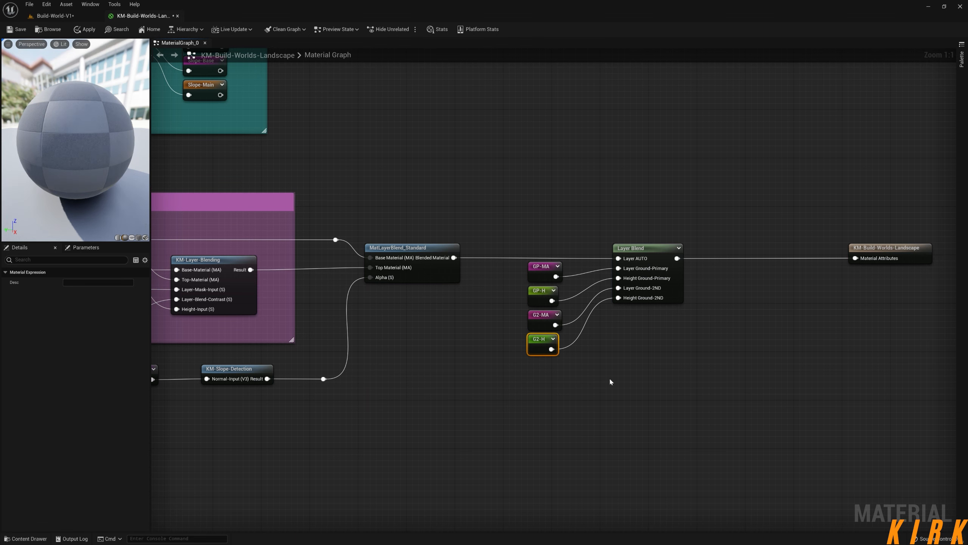
right_click(625, 385)
click(611, 384)
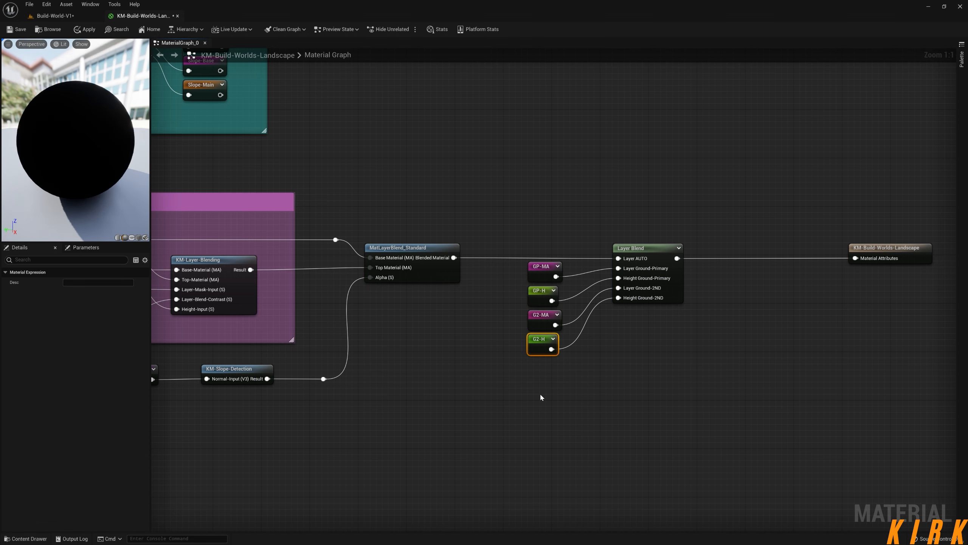
click(559, 403)
scroll(573, 402, down, 2)
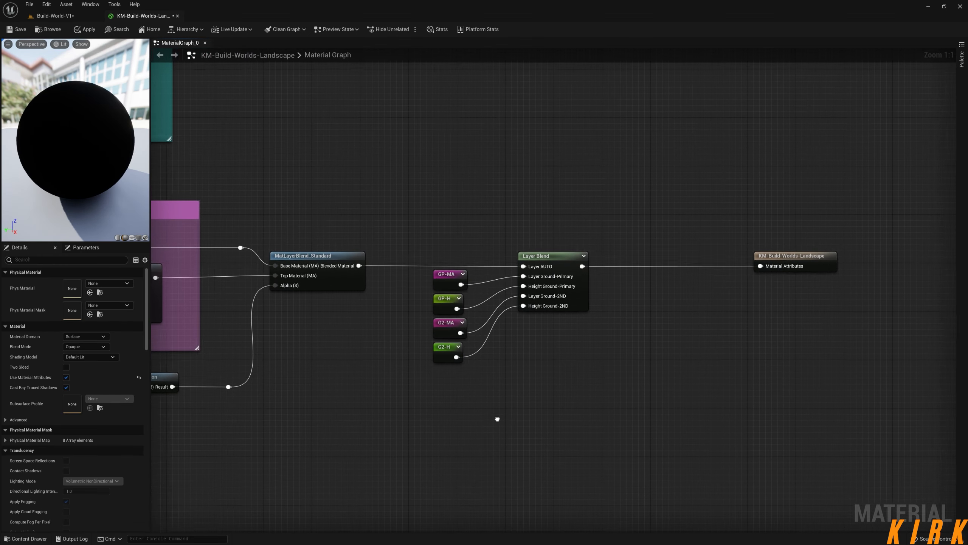
right_drag(503, 402, 581, 410)
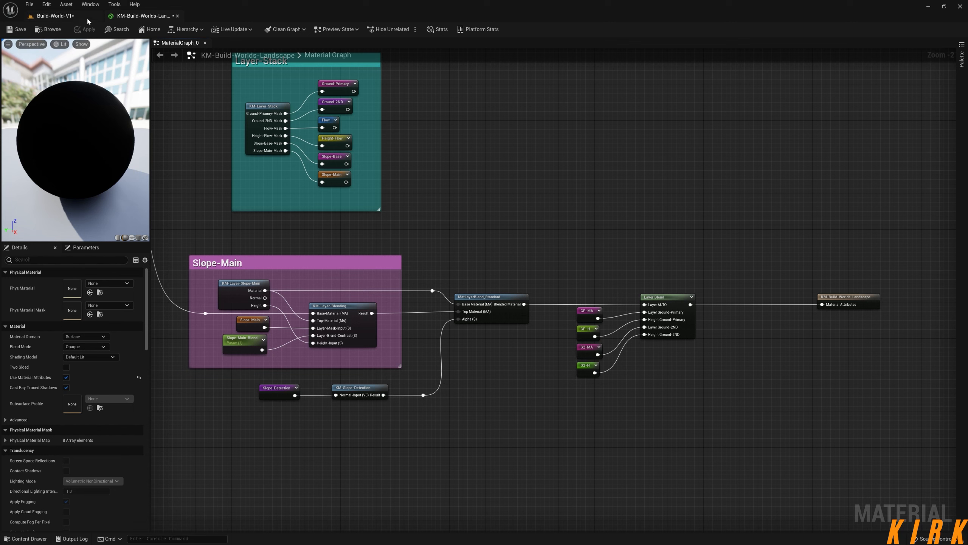
Return to the Build-World-V1 level and refresh the landscape layer list by switching to Select mode and back to Landscape mode.
click(54, 16)
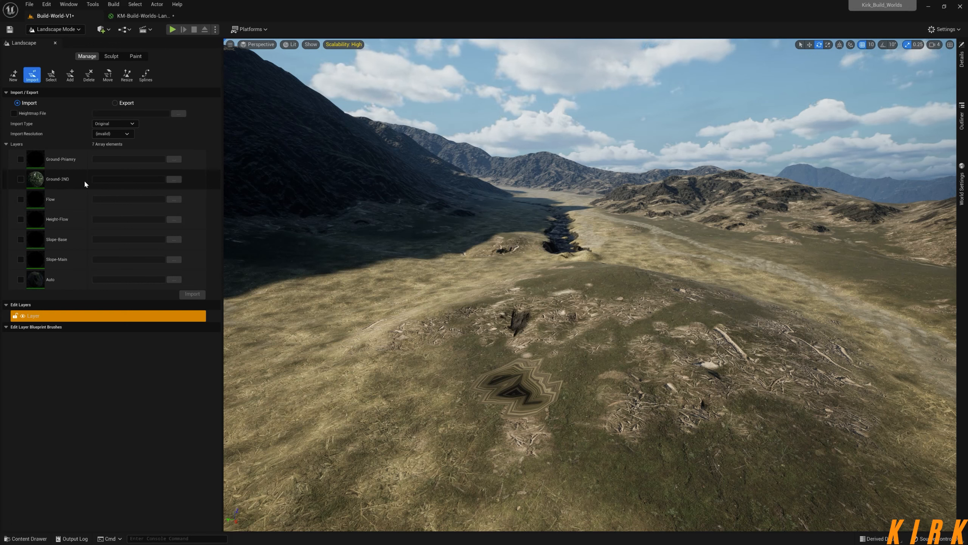
click(75, 28)
click(70, 41)
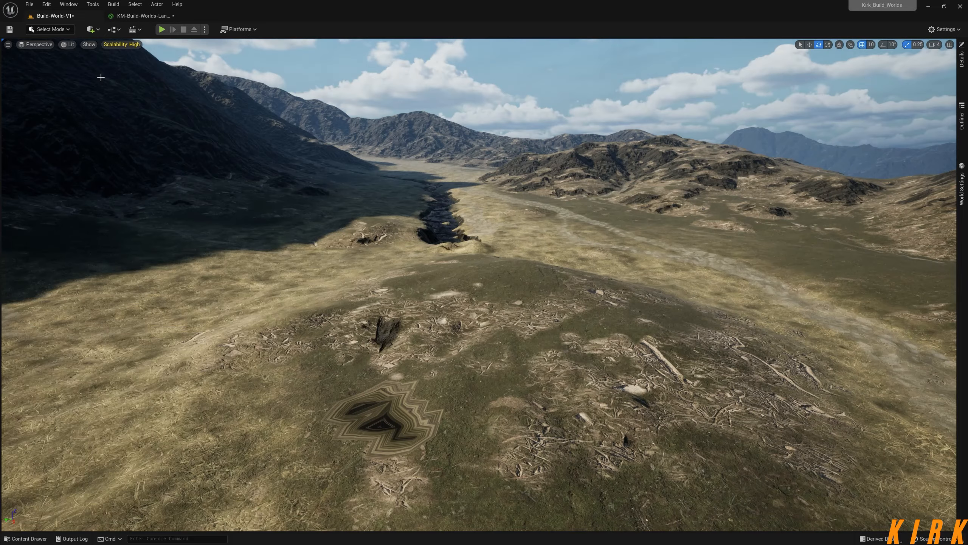
click(71, 29)
click(121, 90)
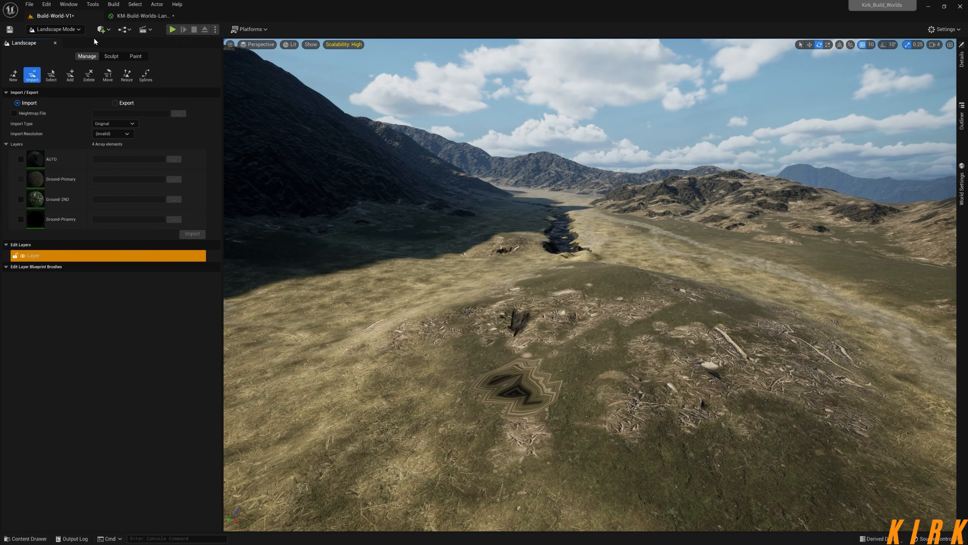
Compare the landscape material's Layer-Stack reroutes and Layer Blend inputs with the level's landscape layer list.
click(142, 16)
right_drag(419, 211, 453, 285)
scroll(398, 206, up, 2)
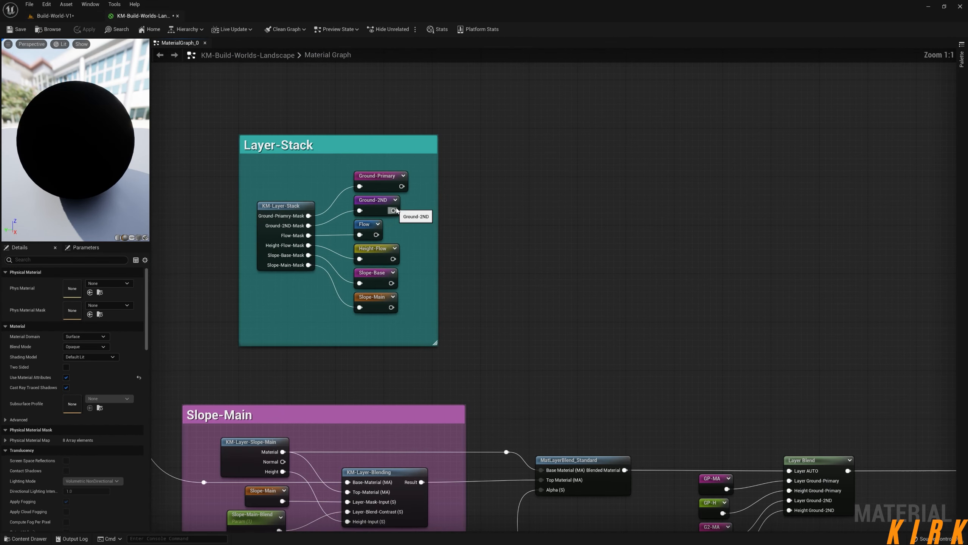
right_drag(418, 206, 422, 229)
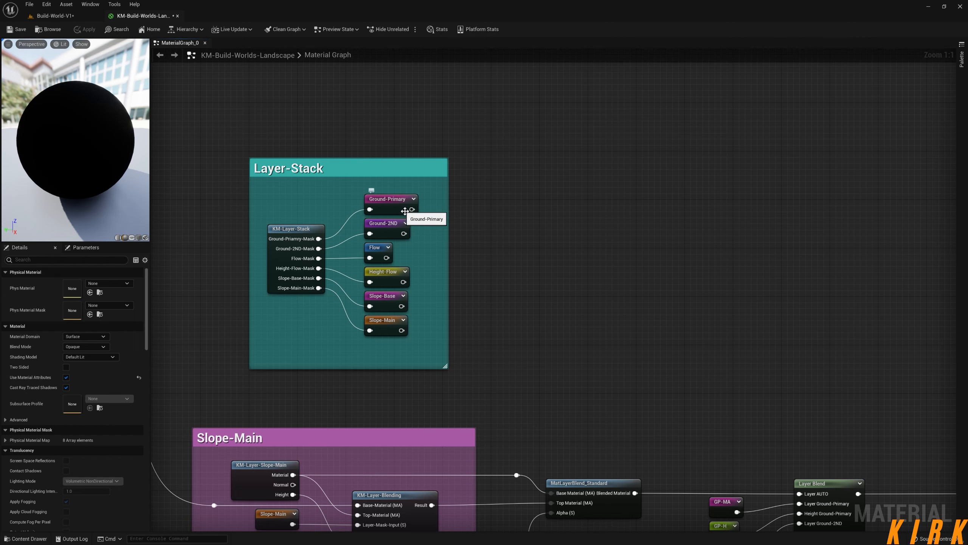
right_drag(449, 243, 814, 302)
right_drag(324, 202, 777, 342)
right_drag(362, 229, 172, 78)
right_drag(953, 357, 443, 150)
right_drag(729, 237, 437, 193)
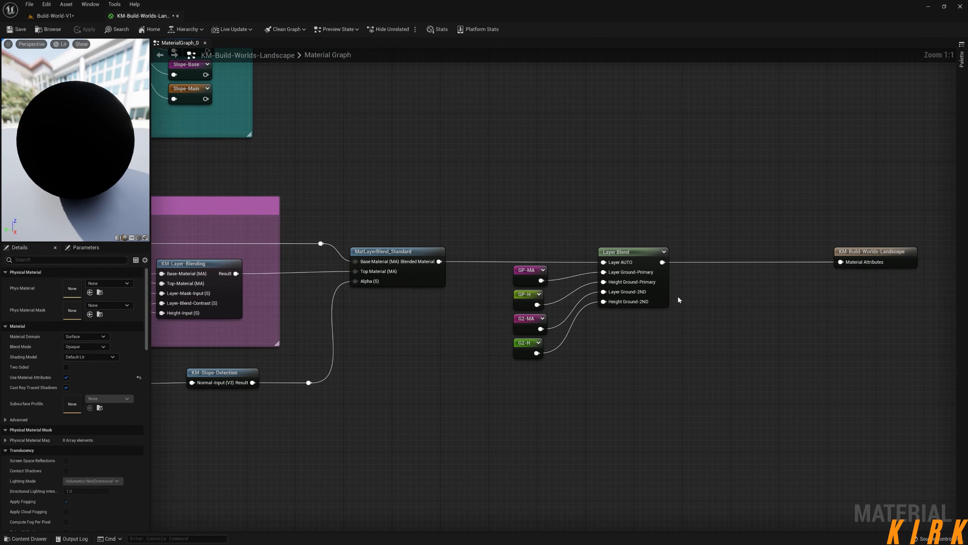
click(77, 16)
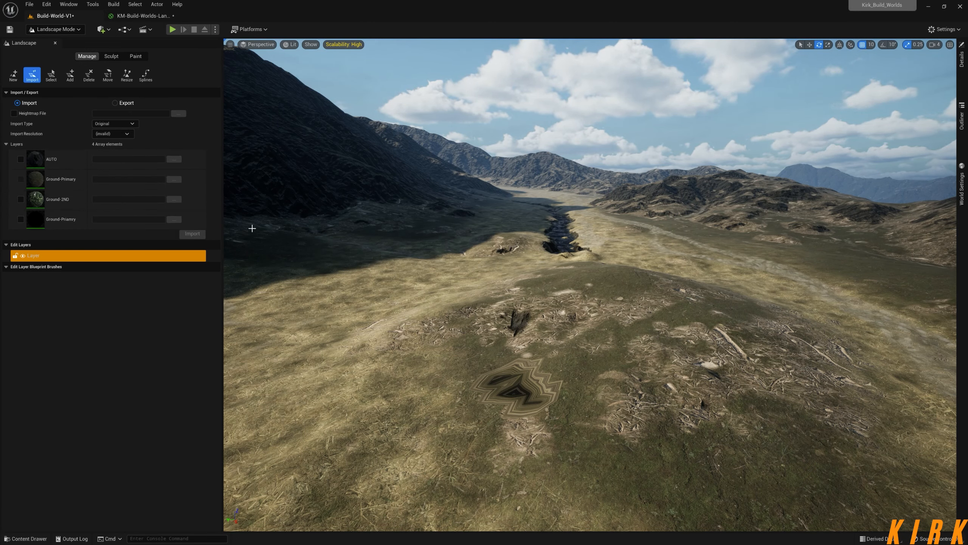
Trace the landscape material from the Layer-Stack group back to Ground-Primary, checking each group's layer names.
click(143, 16)
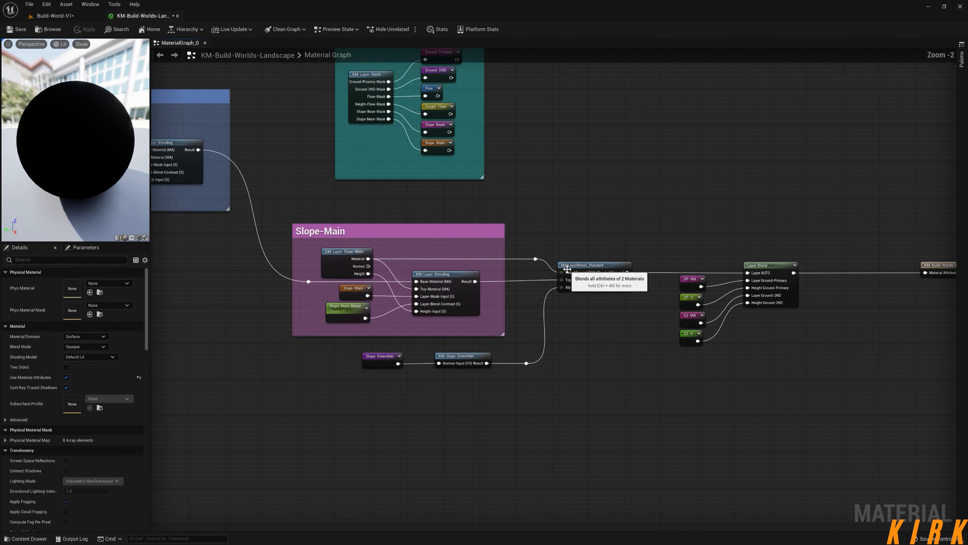
right_drag(482, 251, 469, 331)
scroll(498, 255, up, 2)
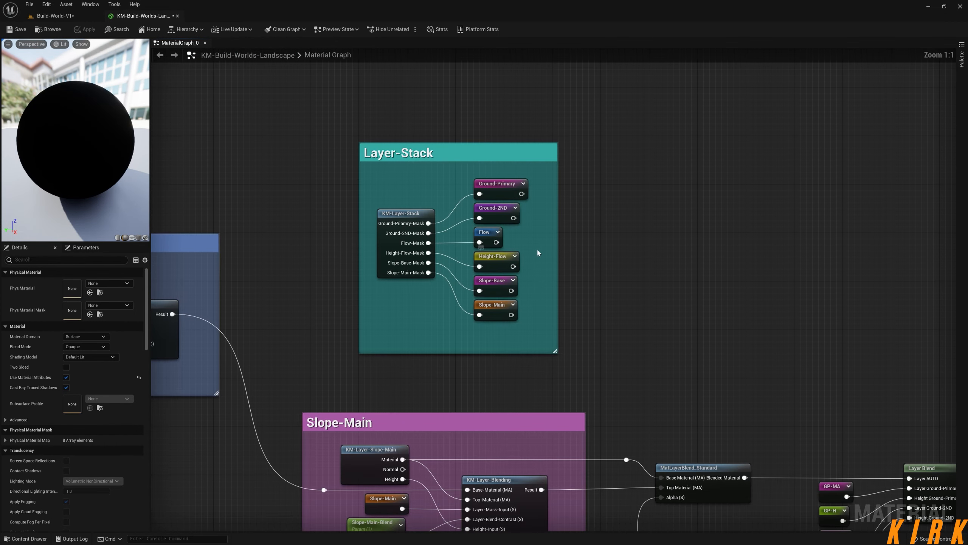
right_drag(538, 248, 772, 333)
right_drag(347, 310, 634, 271)
right_drag(404, 198, 660, 394)
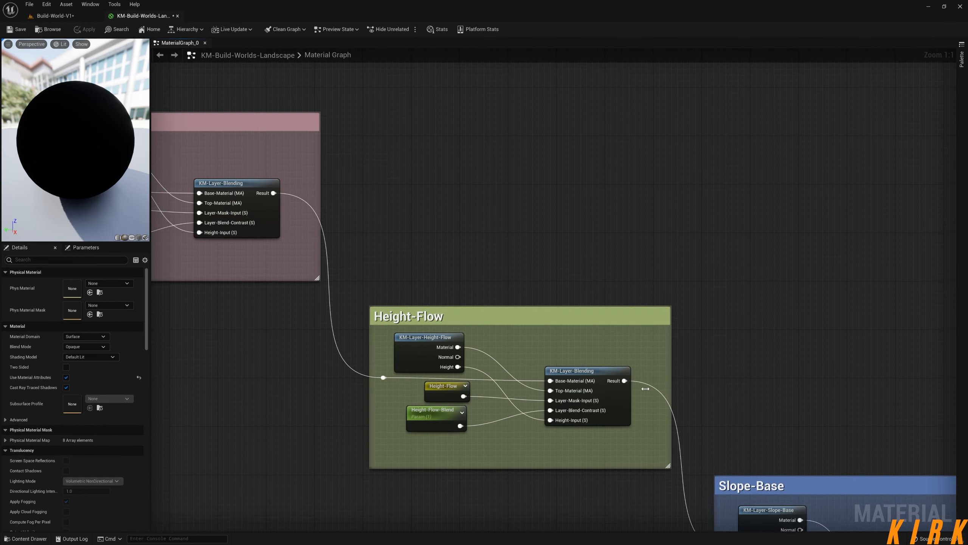
scroll(517, 338, down, 4)
right_drag(313, 229, 735, 426)
scroll(345, 290, up, 4)
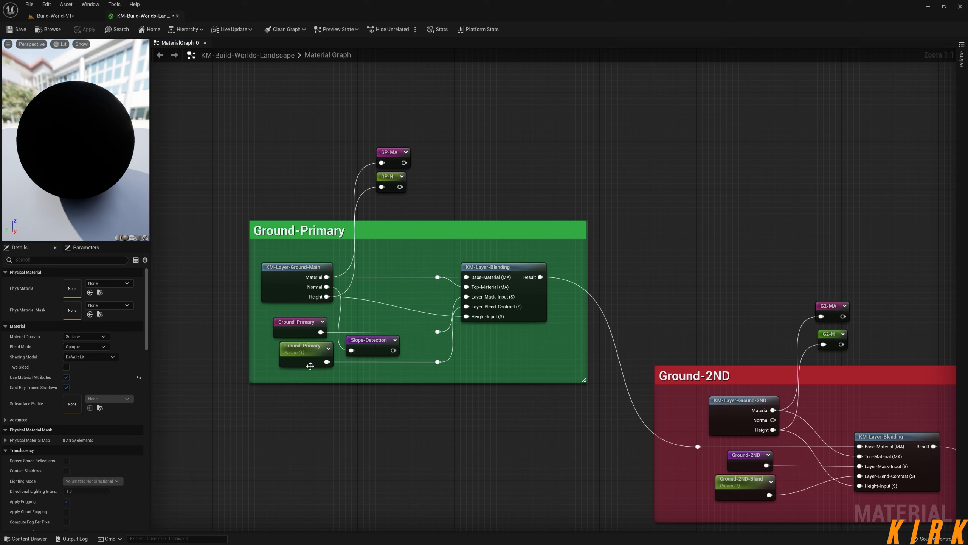
Open the KM-Layer-Ground-Main function, inspect its texture, option and UV nodes, and close it again.
click(303, 268)
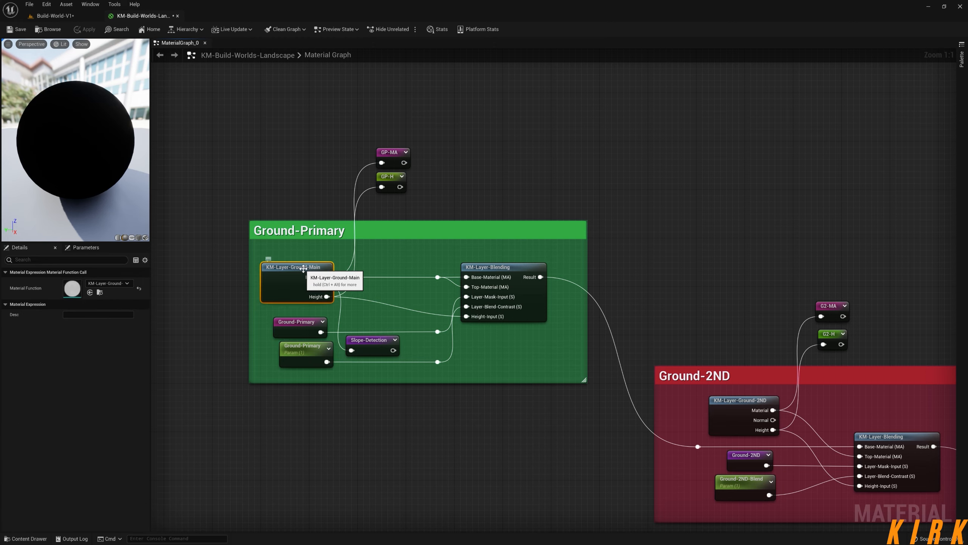
double_click(303, 268)
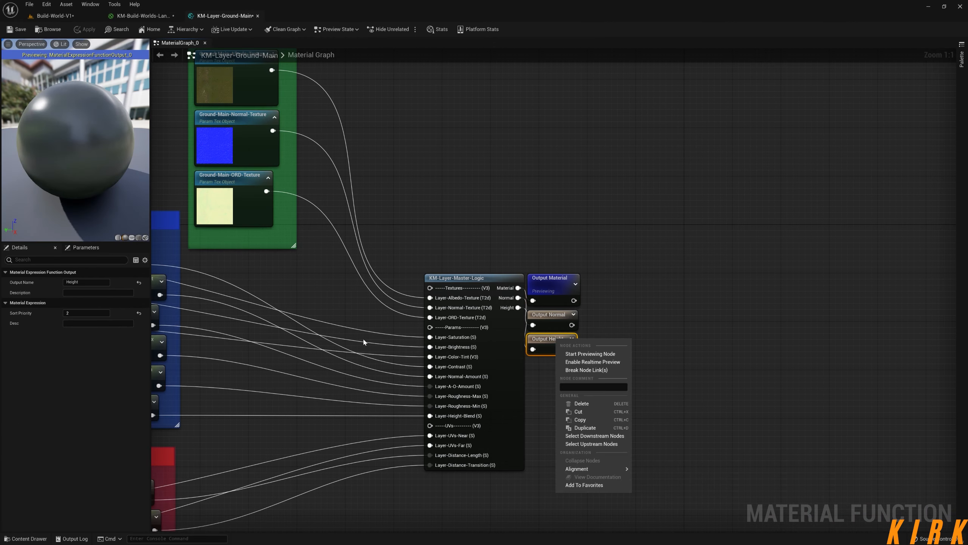
right_drag(412, 344, 604, 338)
scroll(522, 348, down, 1)
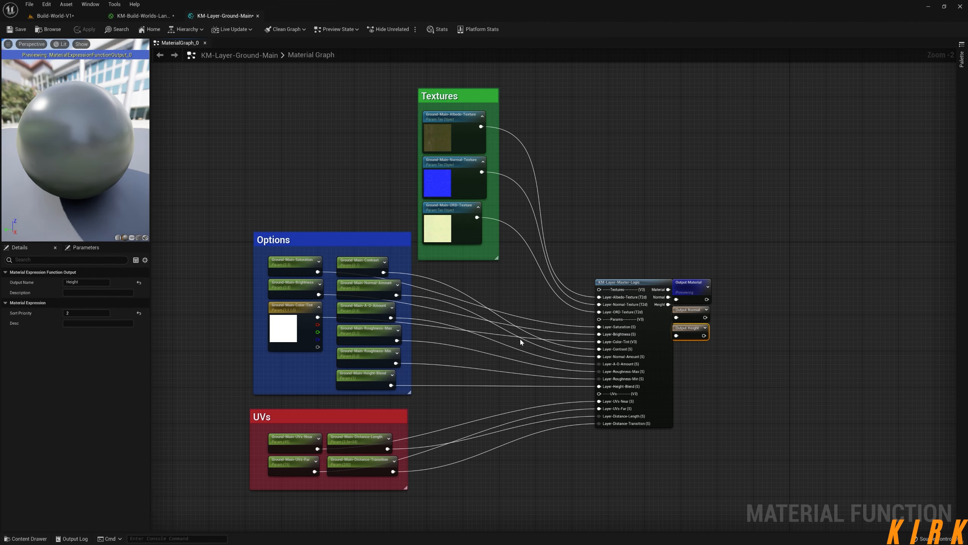
click(258, 15)
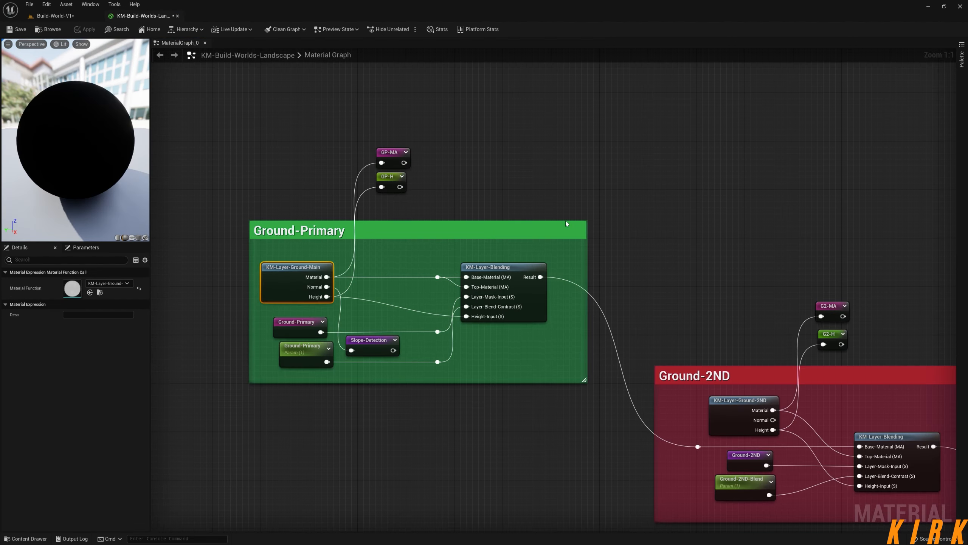
Open the KM-Layer-Stack function from the Layer-Stack group and examine its mask groups and outputs.
right_drag(607, 219, 538, 208)
scroll(586, 257, down, 1)
right_drag(865, 296, 418, 144)
right_drag(746, 256, 441, 101)
right_drag(771, 300, 466, 119)
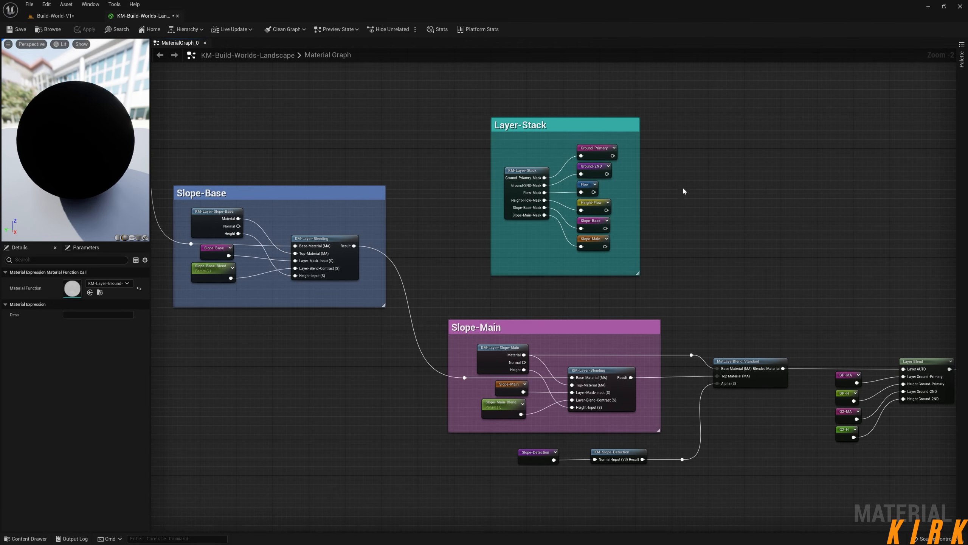
right_drag(686, 189, 674, 213)
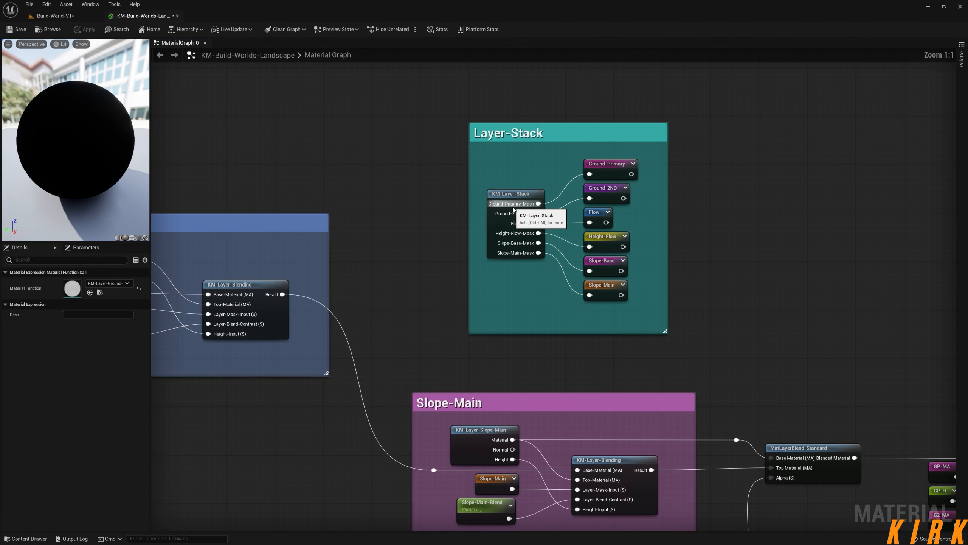
double_click(506, 223)
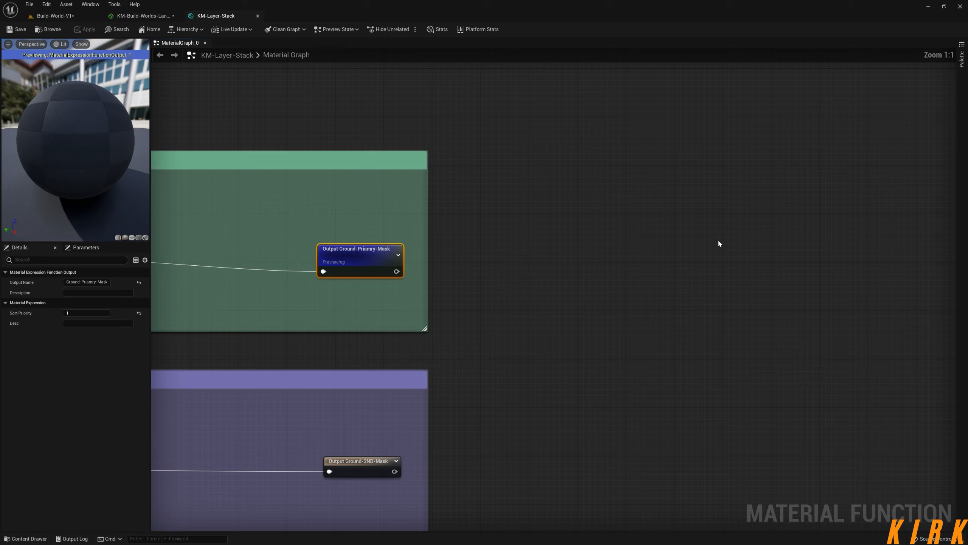
right_drag(510, 211, 704, 240)
right_click(703, 239)
scroll(426, 247, down, 4)
right_drag(394, 314, 484, 13)
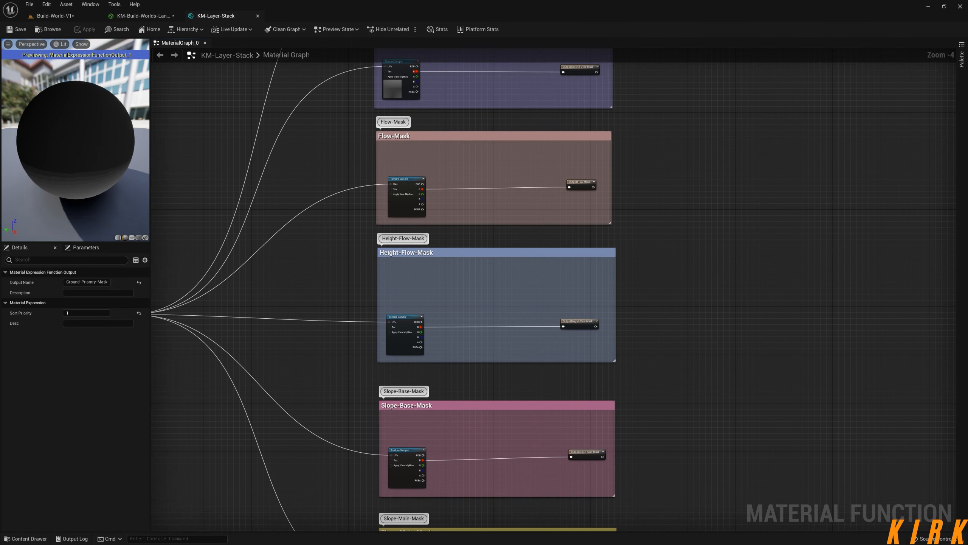
scroll(527, 267, down, 8)
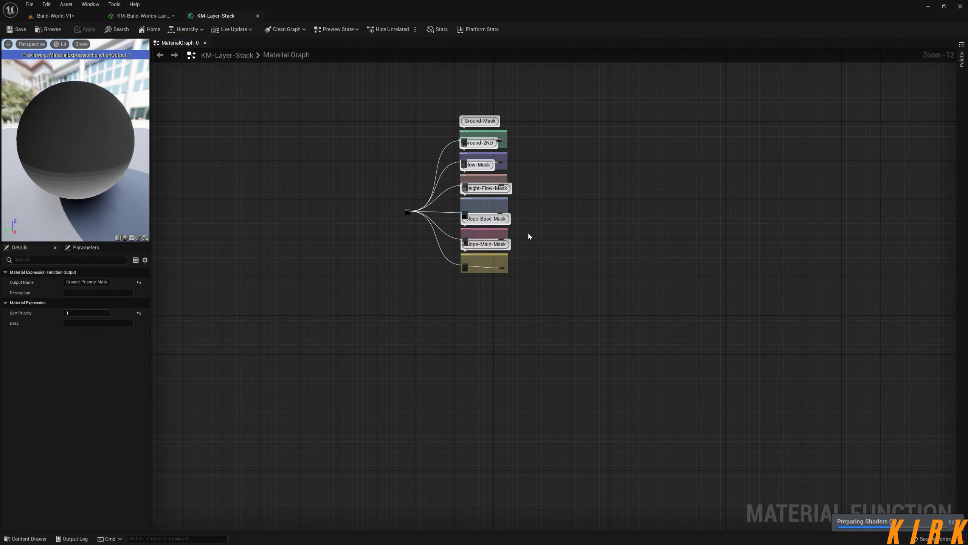
Examine the Ground-Mask and Ground-2ND groups in KM-Layer-Stack, close the function, and review the landscape material's Layer Blend inputs.
scroll(450, 225, up, 2)
scroll(451, 229, up, 3)
scroll(458, 235, up, 4)
right_drag(466, 164, 483, 298)
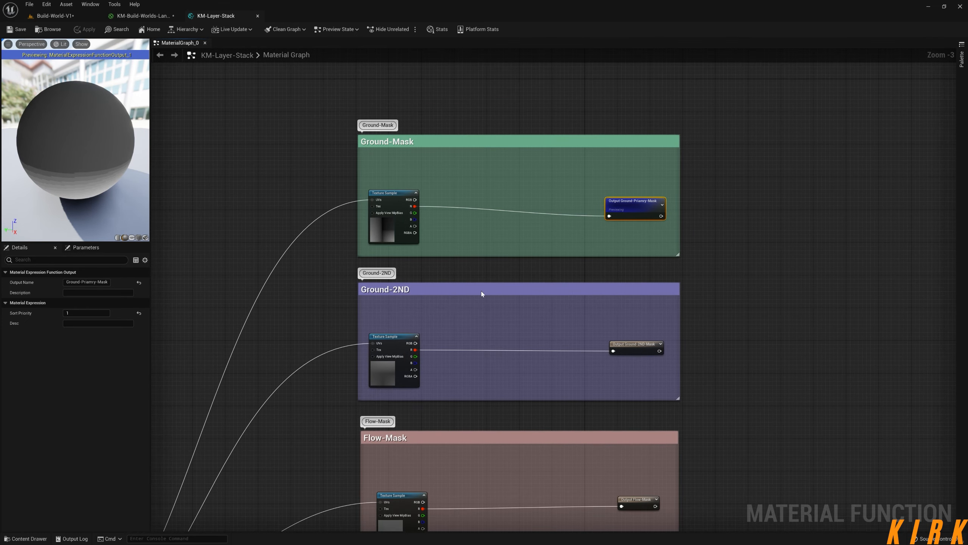
right_drag(493, 188, 518, 216)
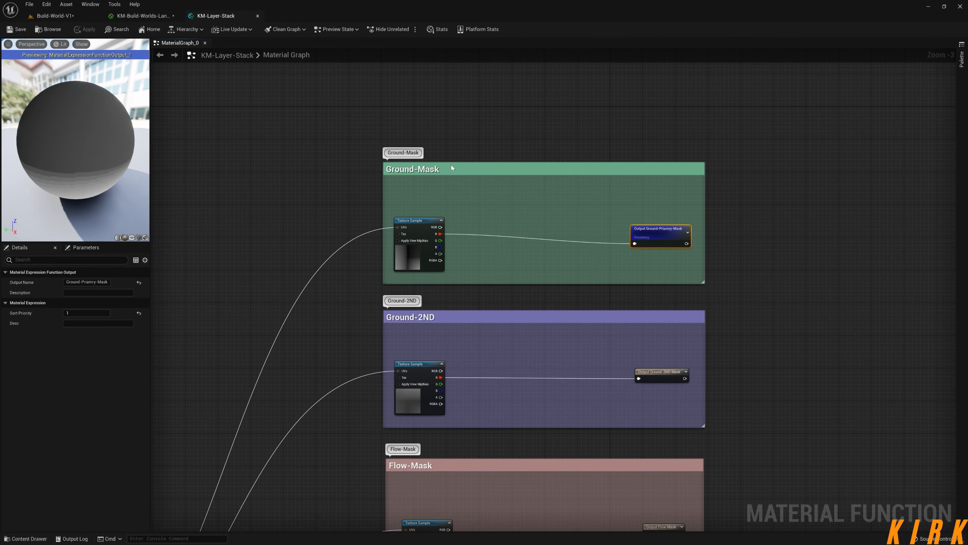
click(257, 16)
right_drag(454, 223, 403, 182)
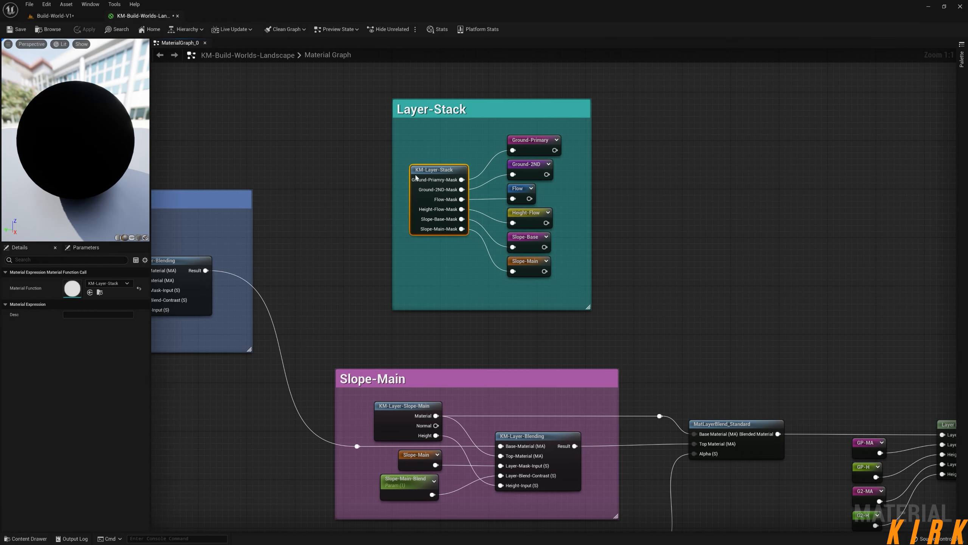
right_drag(672, 251, 578, 172)
right_drag(643, 226, 450, 124)
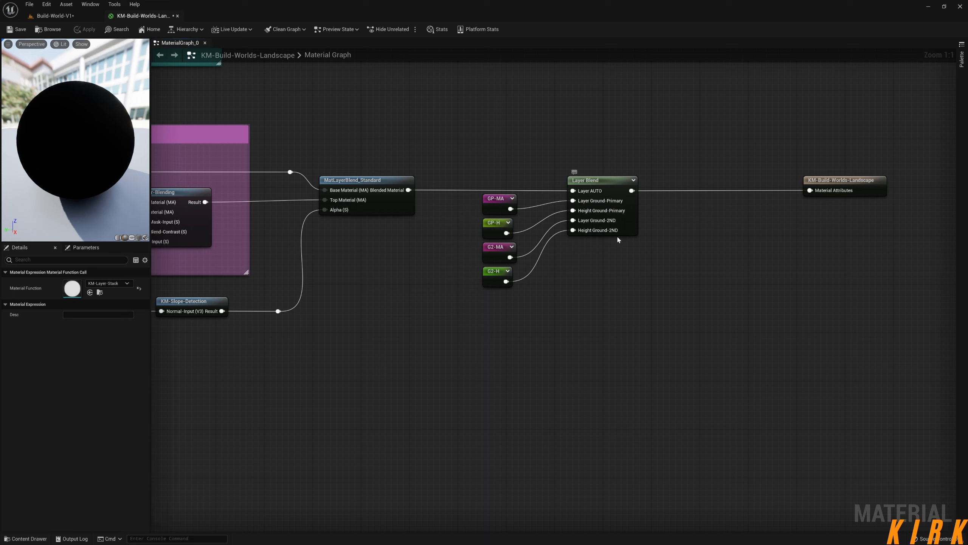
key(Home)
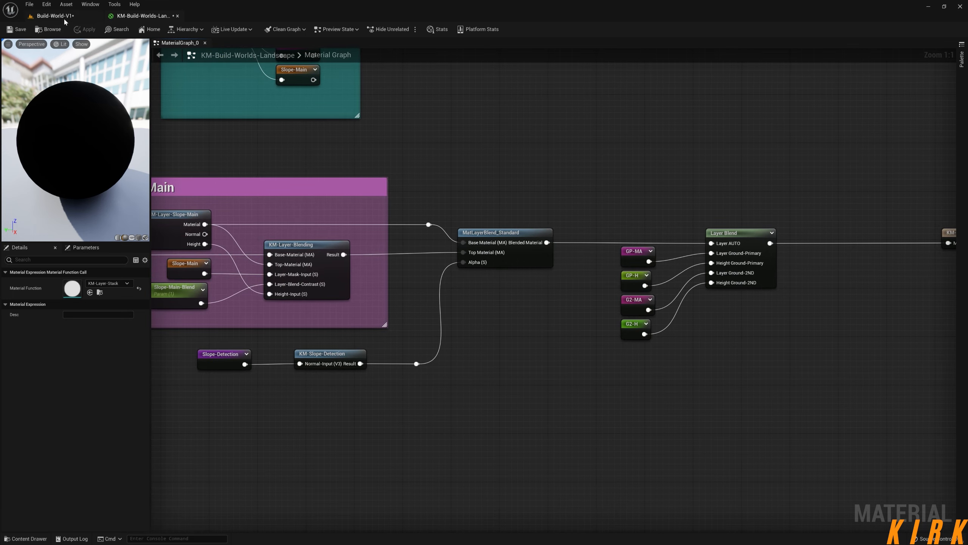
Switch to the level's landscape Paint tools and delete the misspelled Ground-Priamry target layer.
click(64, 15)
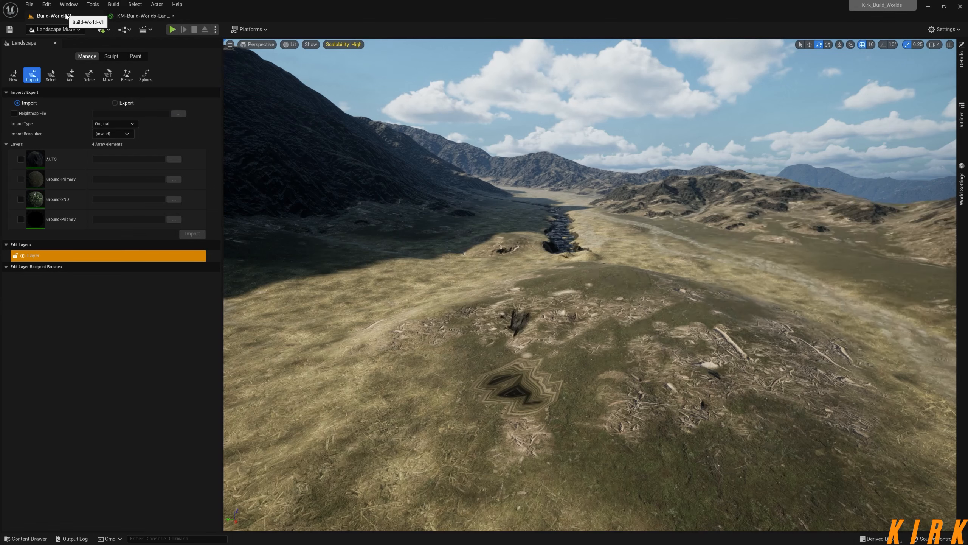
click(136, 56)
click(198, 279)
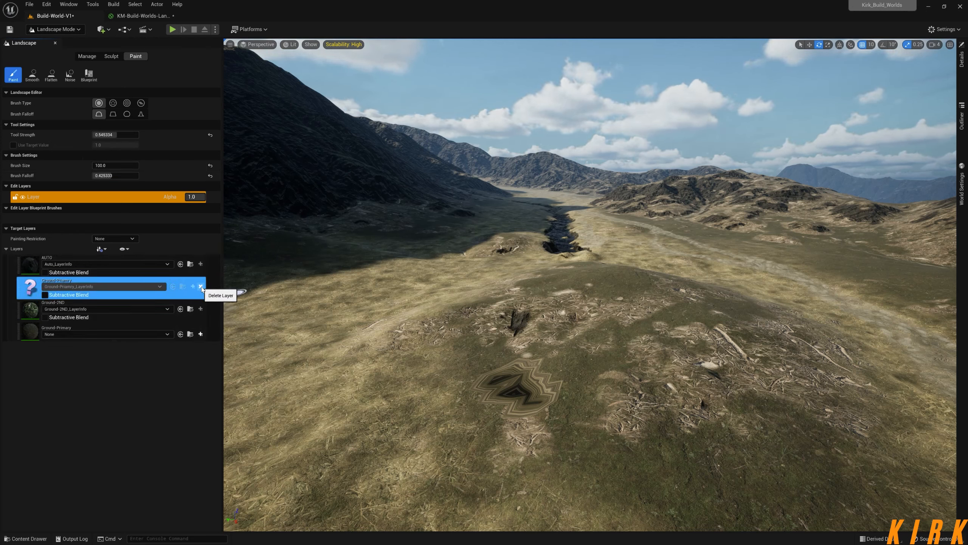
click(201, 286)
click(498, 291)
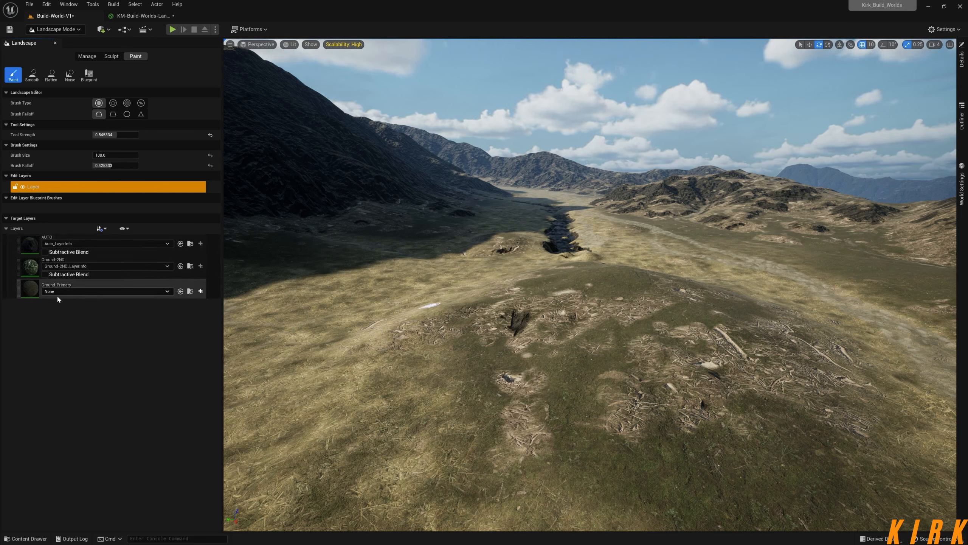
Reorder the landscape target layers so that Ground-Primary sits above Ground-2ND.
click(17, 289)
click(19, 291)
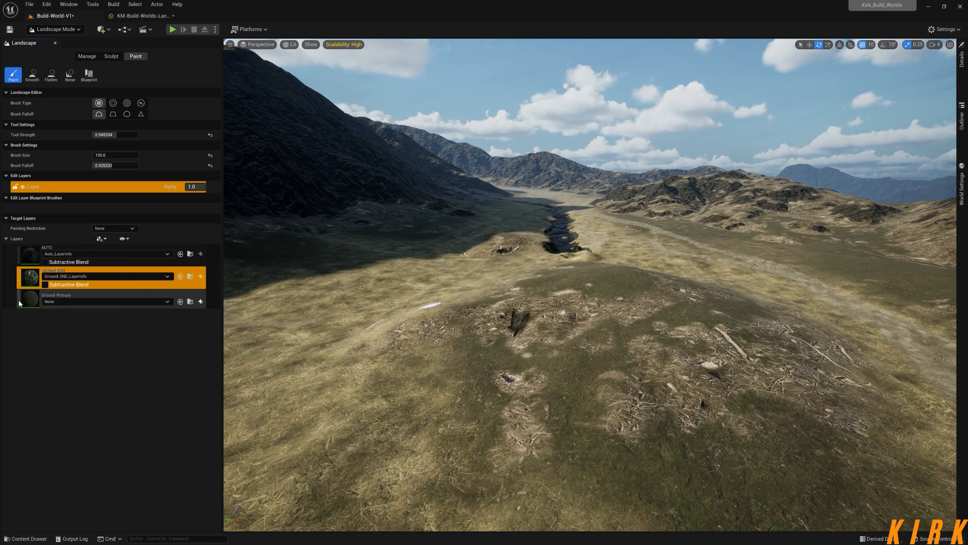
drag(19, 299, 23, 272)
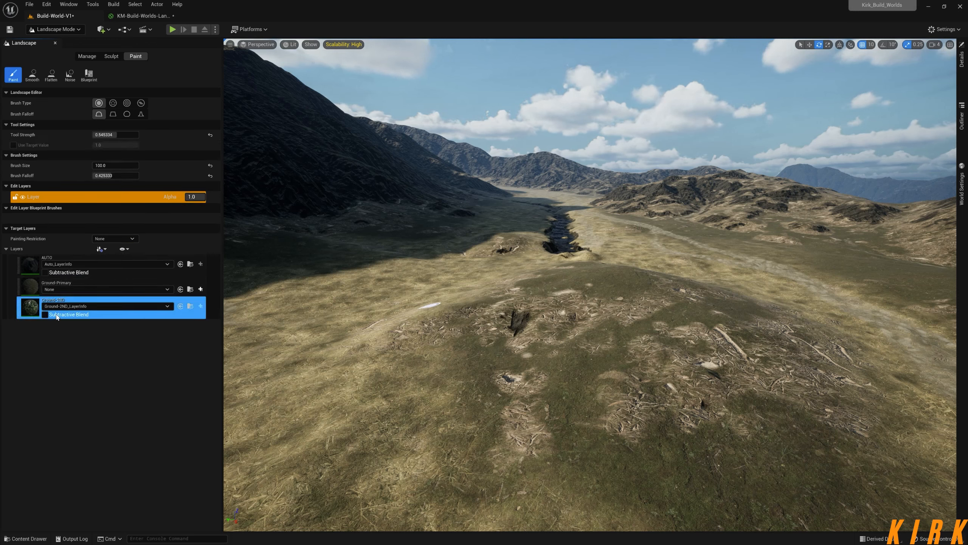
Leave and re-enter Landscape mode, and compare its import layer list with the landscape material graph.
click(80, 29)
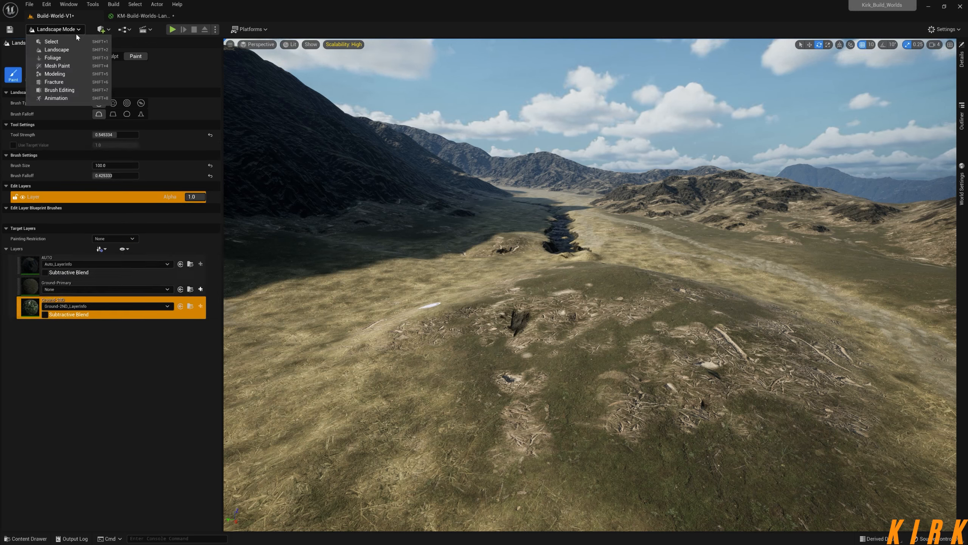
click(68, 42)
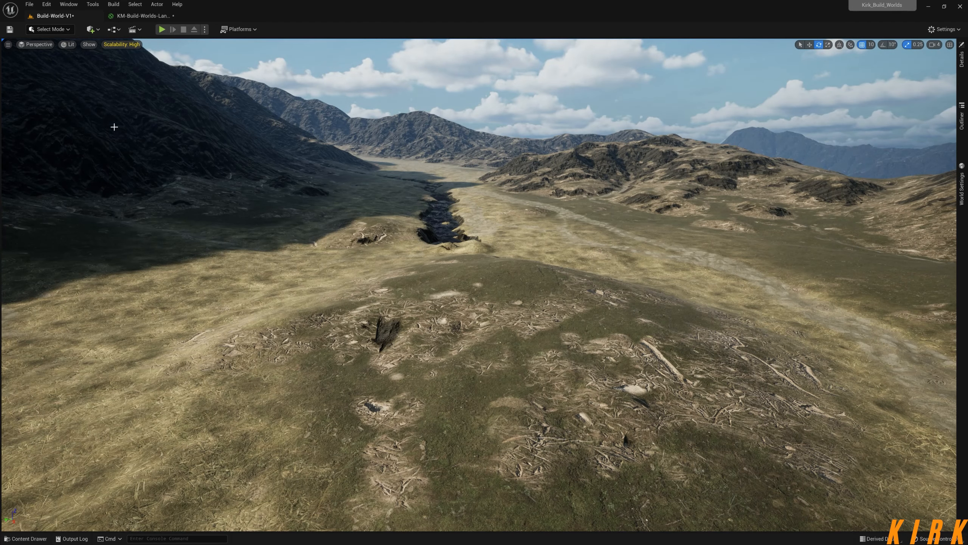
click(69, 27)
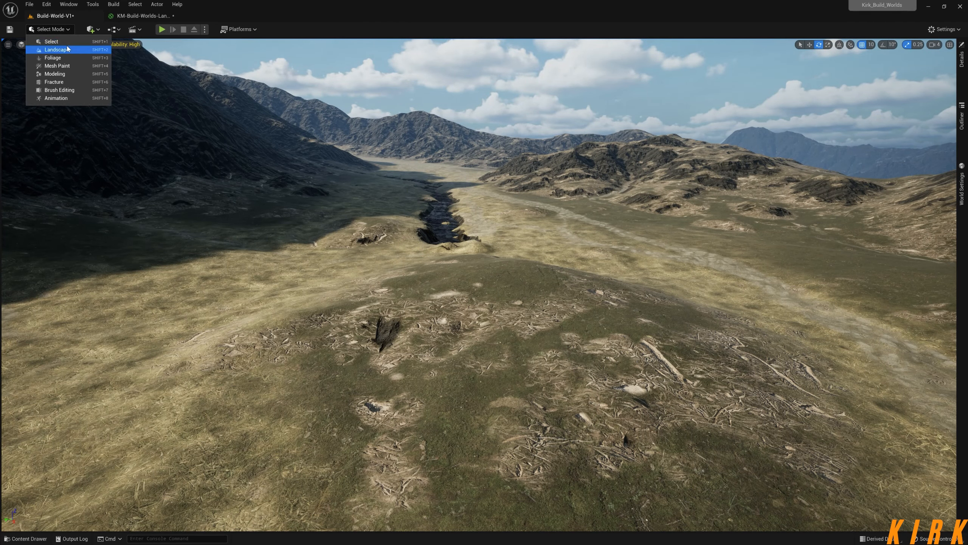
click(67, 46)
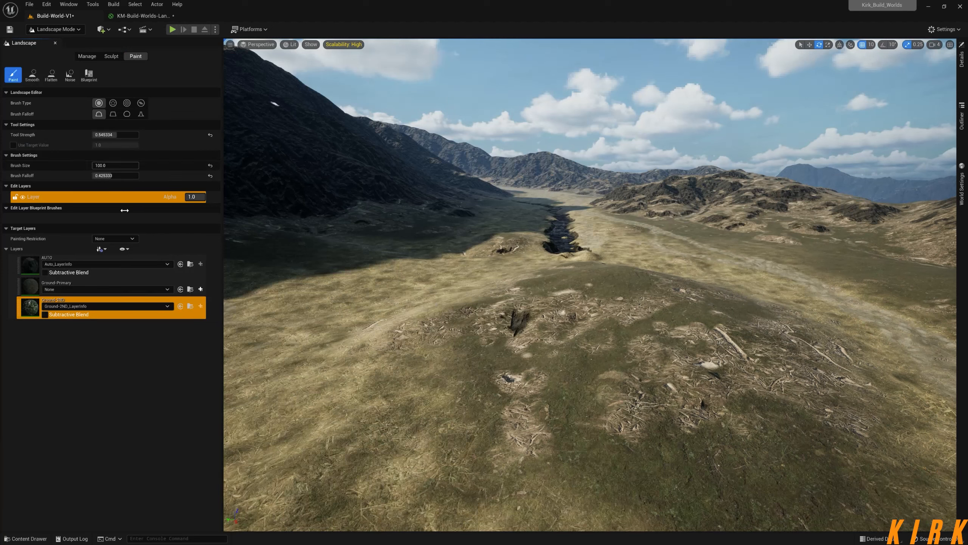
click(87, 56)
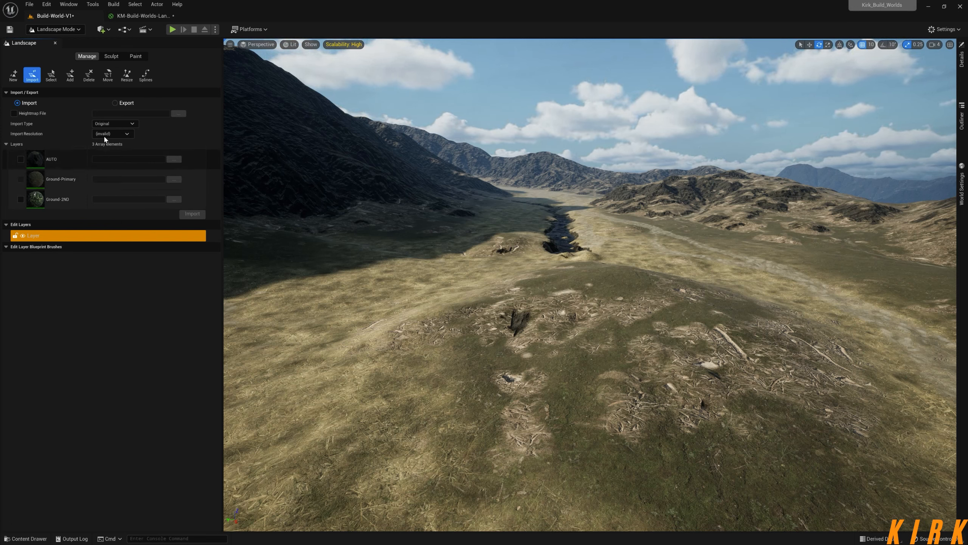
click(143, 15)
right_drag(393, 174, 378, 210)
click(74, 15)
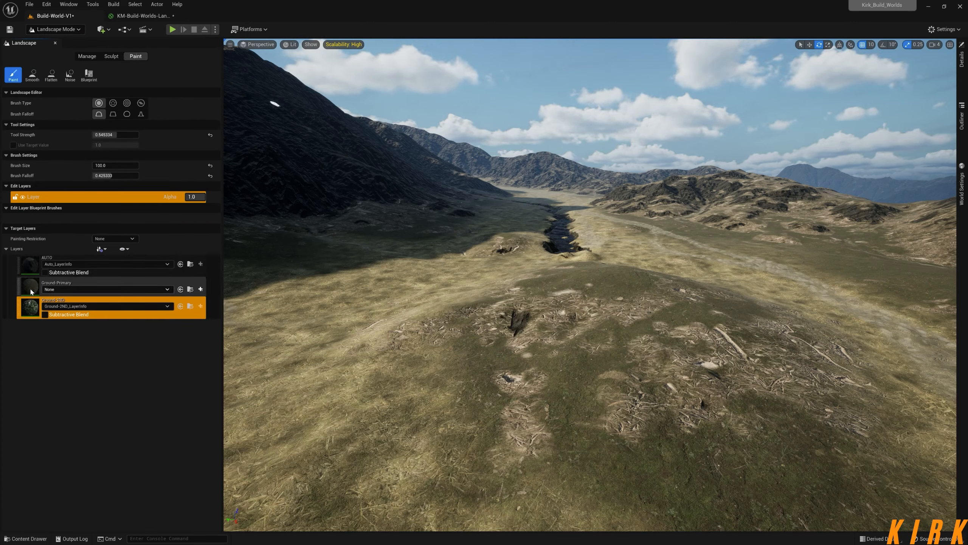
Assign the existing Ground-Primary_LayerInfo asset to the Ground-Primary target layer.
click(27, 290)
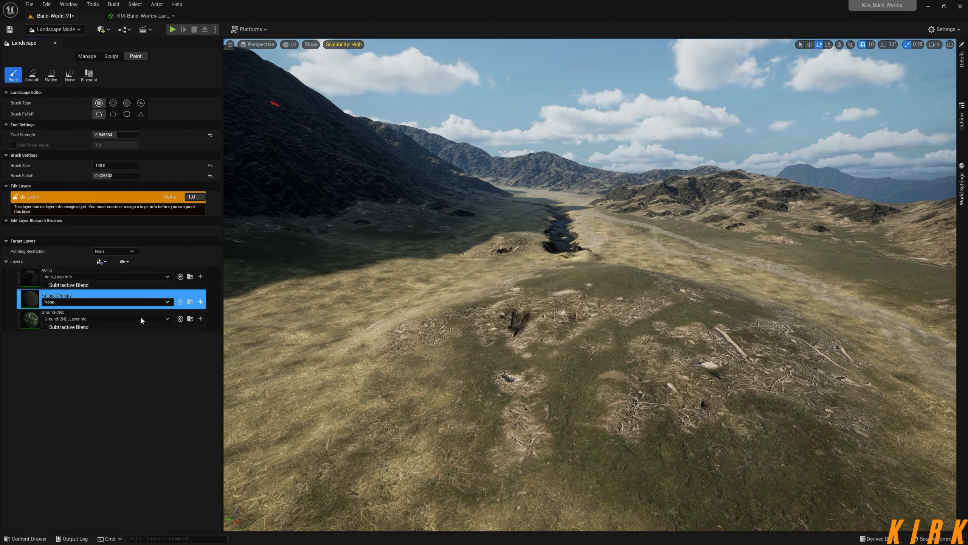
click(167, 302)
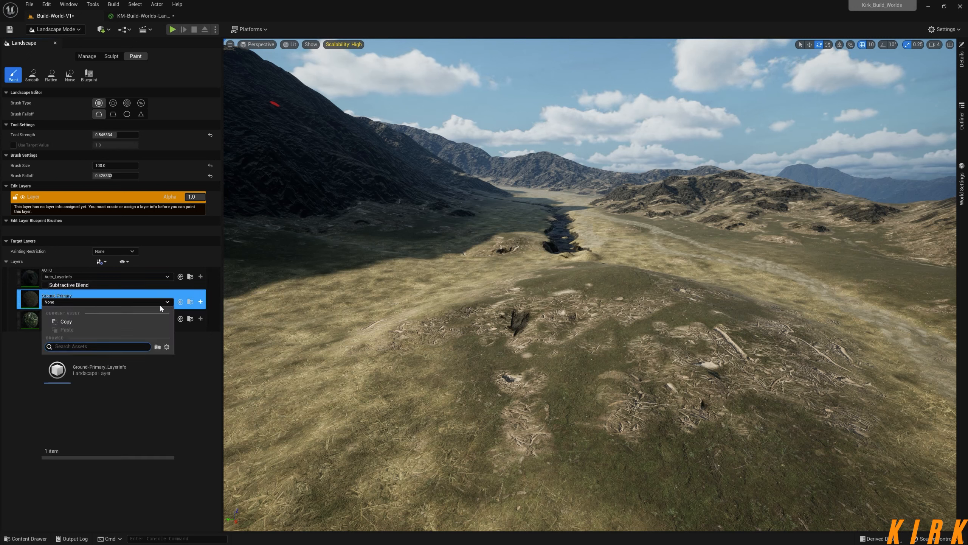
click(117, 369)
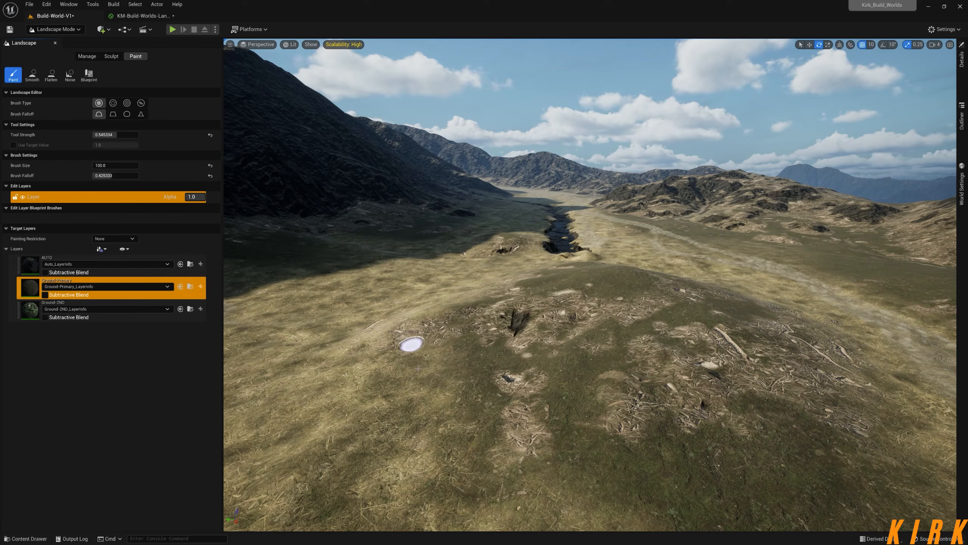
Paint Ground-Primary over the grassy mound with a brush size of about 426 and a tool strength of about 0.92.
mouse_move(500, 407)
right_down()
mouse_move(504, 438)
mouse_move(534, 438)
mouse_move(496, 444)
mouse_move(469, 433)
mouse_move(507, 450)
mouse_move(530, 444)
mouse_move(534, 416)
mouse_move(532, 465)
mouse_move(524, 456)
mouse_move(556, 450)
mouse_move(522, 452)
mouse_move(532, 452)
right_up()
key(s)
key(w)
key(w)
key(s)
key(w)
key(s)
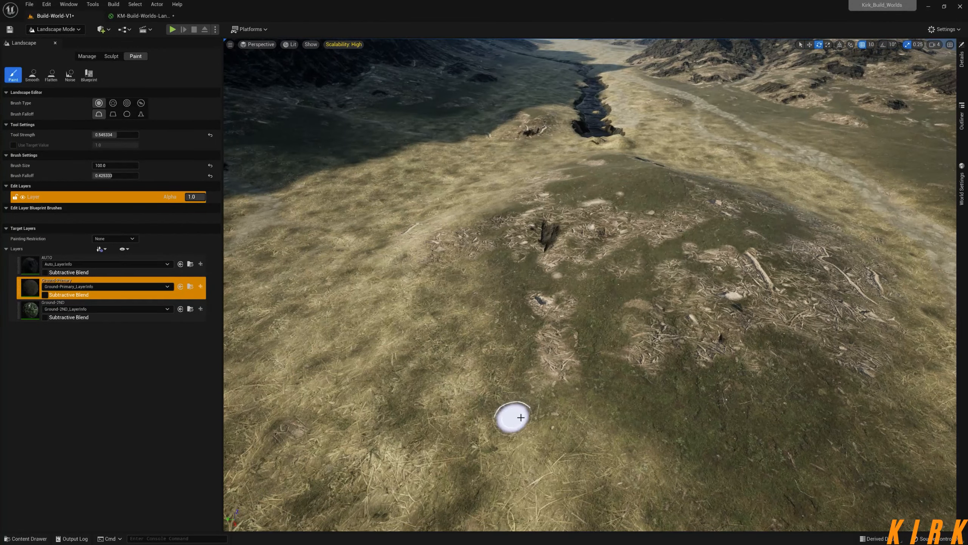
drag(479, 347, 478, 342)
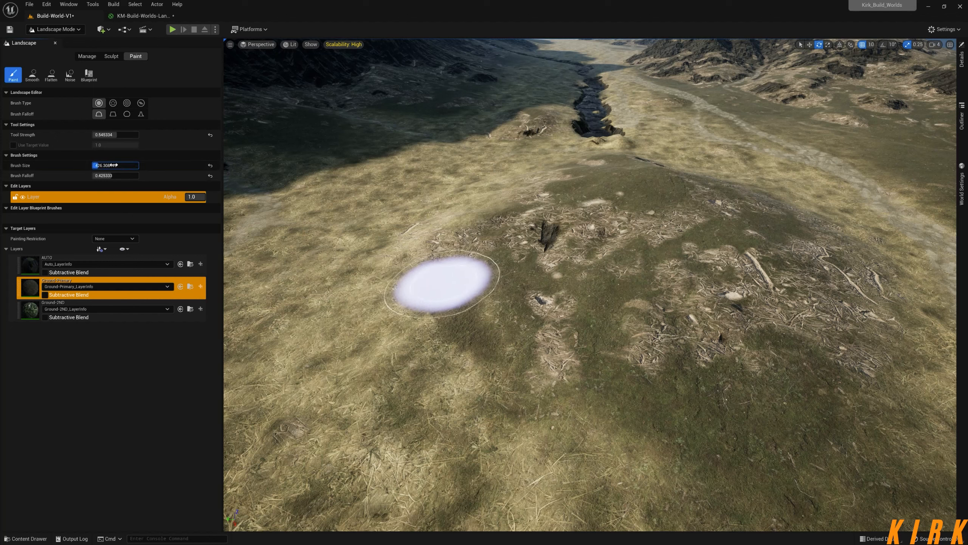
mouse_move(428, 342)
mouse_down()
mouse_move(458, 347)
mouse_move(410, 288)
mouse_move(441, 345)
mouse_move(545, 391)
mouse_move(700, 398)
mouse_move(532, 340)
mouse_move(703, 303)
mouse_move(476, 274)
mouse_move(464, 244)
mouse_move(490, 203)
mouse_move(411, 242)
mouse_move(458, 320)
mouse_move(496, 340)
mouse_up()
mouse_move(495, 340)
right_down()
mouse_move(572, 343)
mouse_move(511, 330)
mouse_move(473, 342)
right_up()
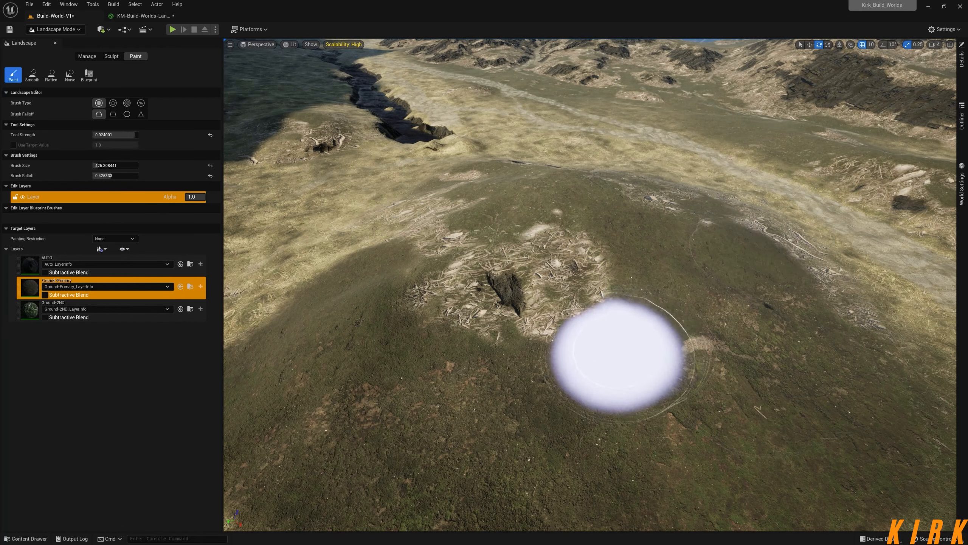
right_drag(622, 357, 611, 357)
Paint a curved strip of Ground-2ND across the front of the mound with a brush size of about 252.
click(40, 319)
right_drag(443, 422, 431, 412)
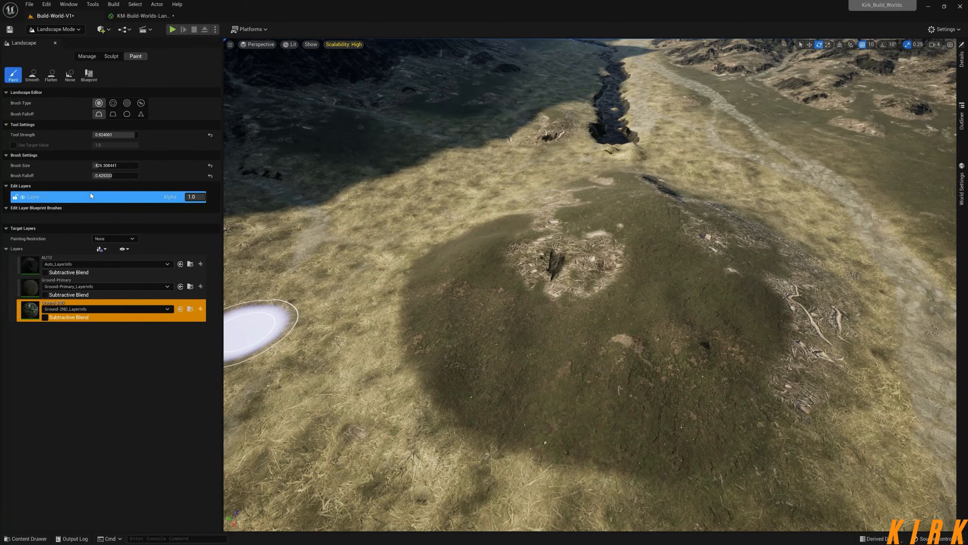
drag(114, 165, 96, 166)
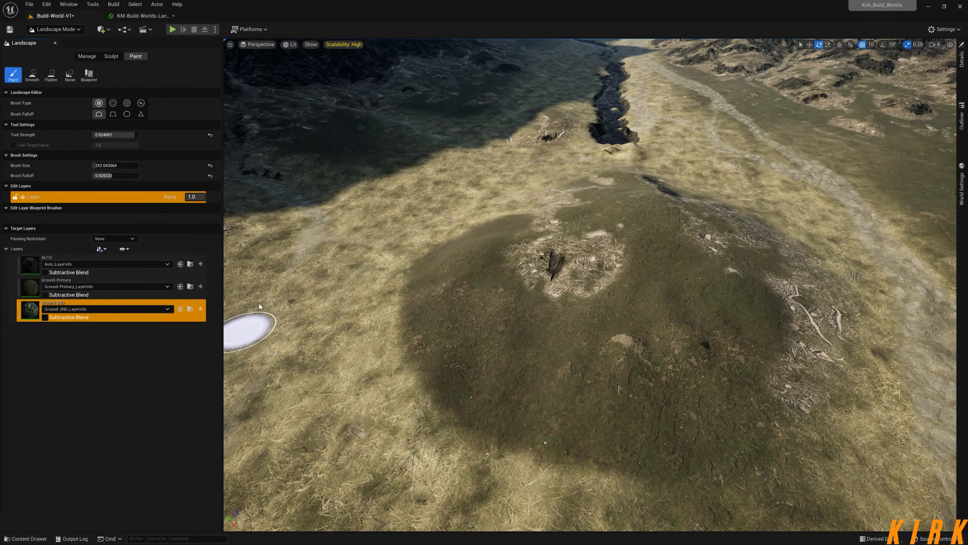
drag(462, 304, 498, 343)
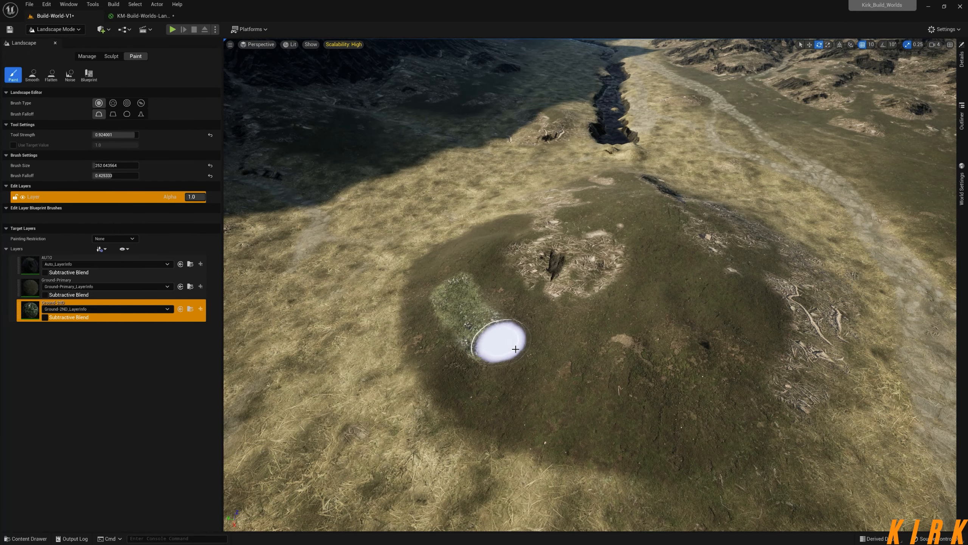
mouse_move(614, 351)
mouse_down()
mouse_move(642, 331)
mouse_move(526, 346)
mouse_move(454, 292)
mouse_move(499, 343)
mouse_move(661, 342)
mouse_up()
mouse_move(663, 340)
right_down()
mouse_move(696, 350)
mouse_move(671, 322)
mouse_move(786, 264)
mouse_move(625, 321)
mouse_move(633, 354)
mouse_move(656, 372)
mouse_move(638, 376)
right_up()
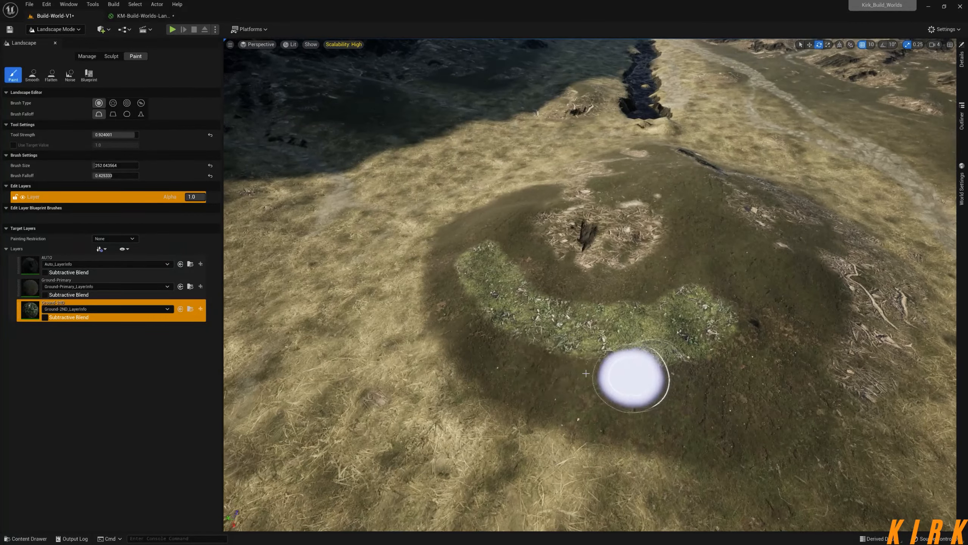
mouse_move(699, 336)
right_down()
mouse_move(591, 324)
mouse_move(686, 330)
mouse_move(673, 333)
mouse_move(681, 350)
right_up()
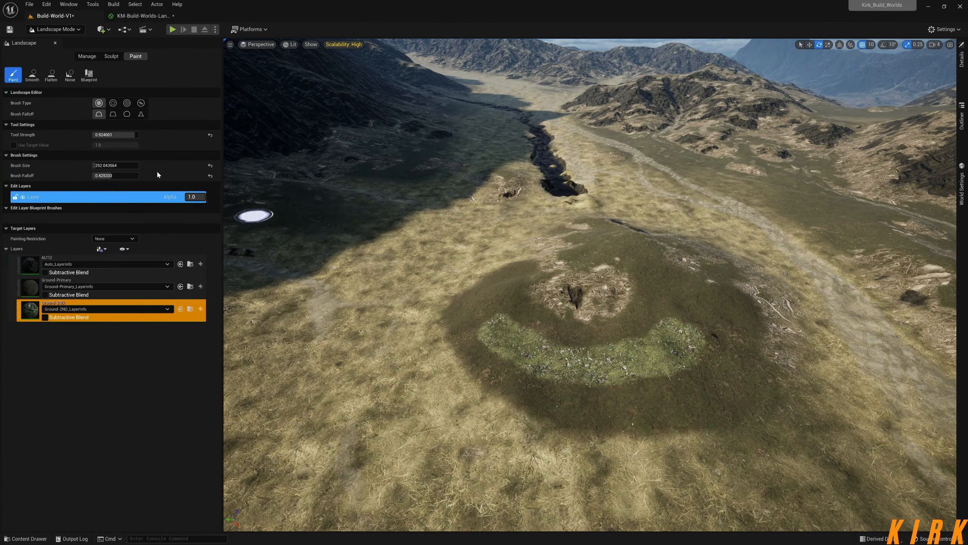
Return the level editor to Select mode and save the KM-Build-Worlds-Landscape material.
click(82, 29)
click(98, 42)
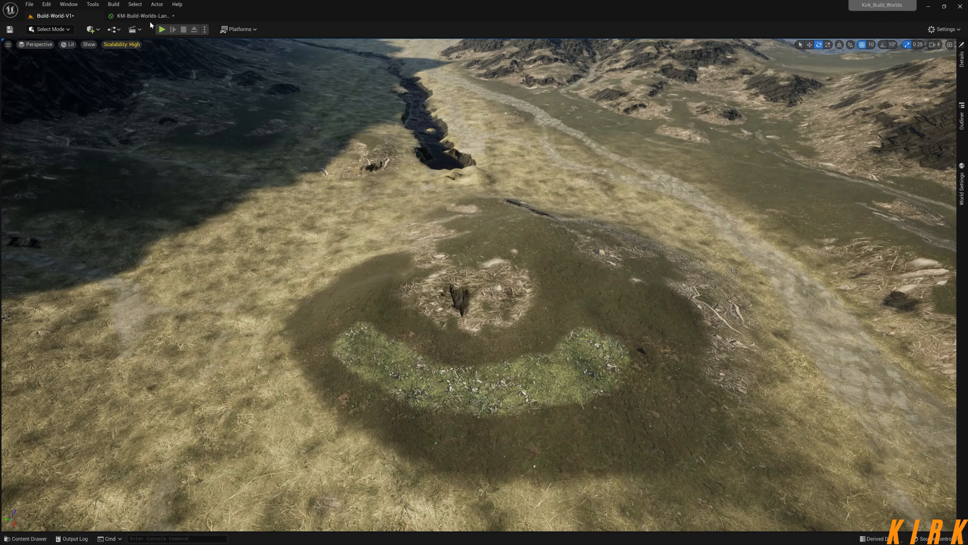
click(143, 15)
click(16, 30)
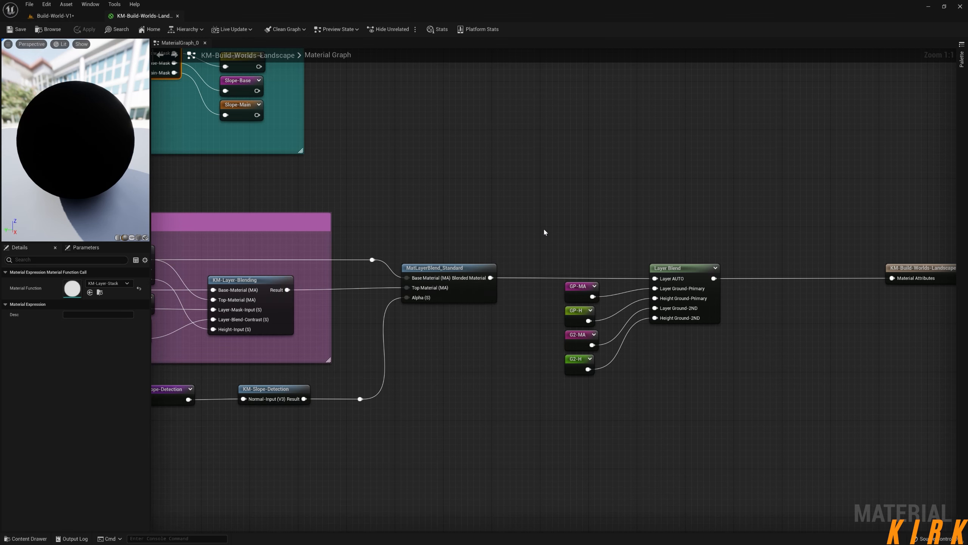
Look over the landscape material graph from the Layer Blend node back to the Height-Flow group.
right_drag(521, 209, 705, 336)
right_drag(599, 244, 667, 301)
drag(589, 135, 317, 355)
drag(636, 112, 306, 347)
click(304, 347)
scroll(528, 383, down, 2)
right_drag(240, 333, 581, 299)
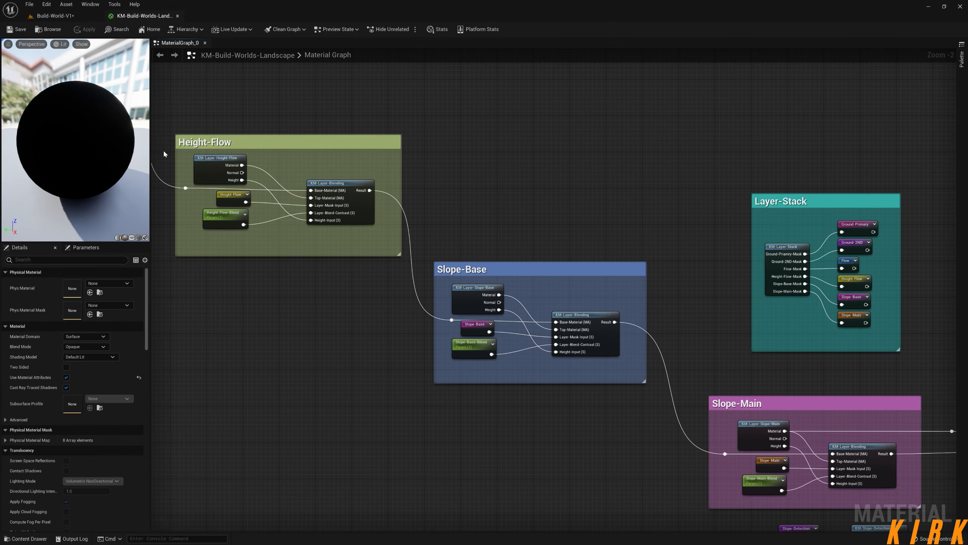
Inspect the painted ground layers up close in the level and survey the surrounding valley and hills.
click(81, 16)
right_drag(479, 285, 375, 235)
key(w)
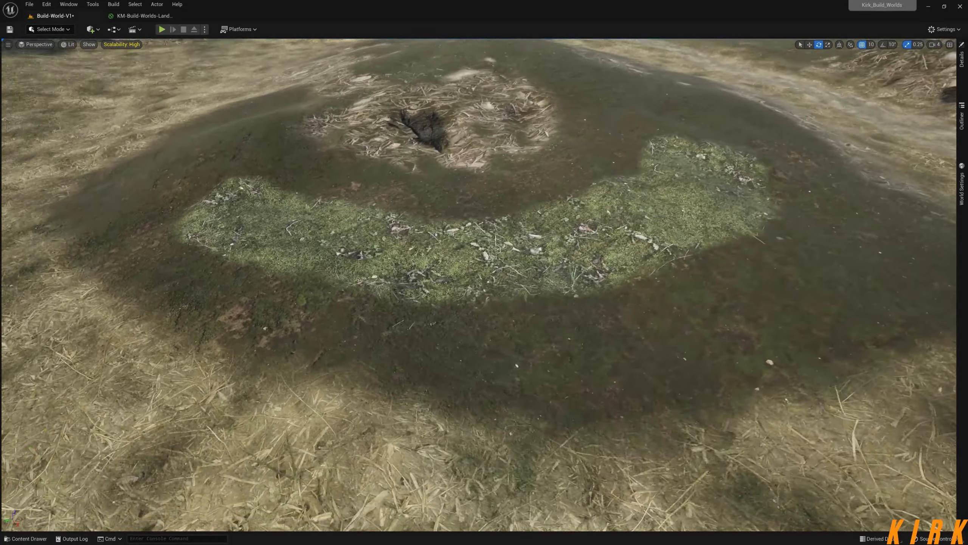
right_drag(485, 285, 381, 180)
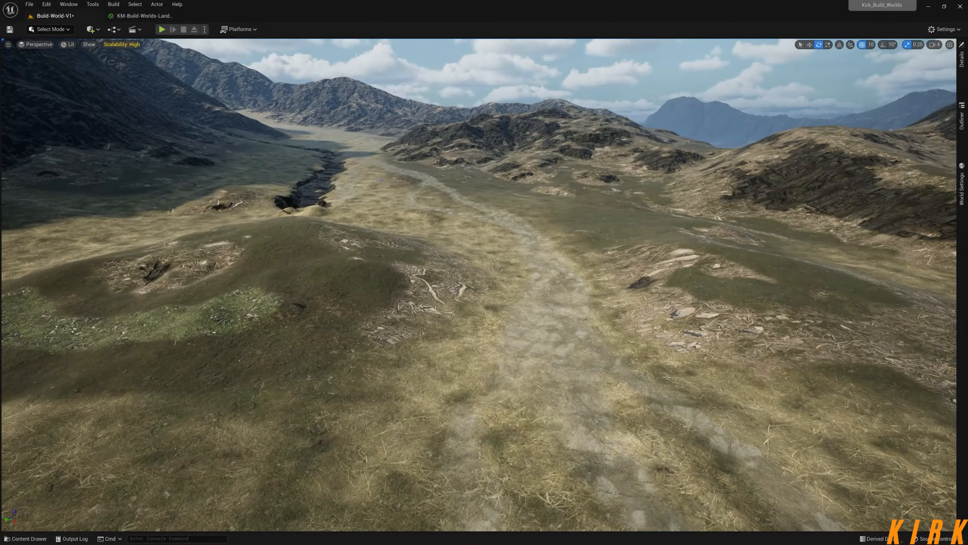
right_drag(455, 198, 385, 185)
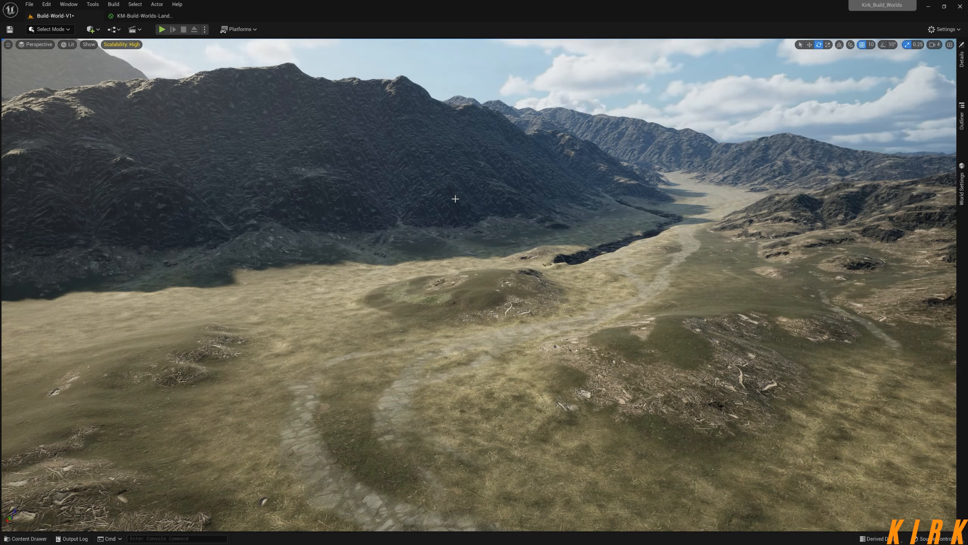
right_drag(511, 241, 592, 241)
key(w)
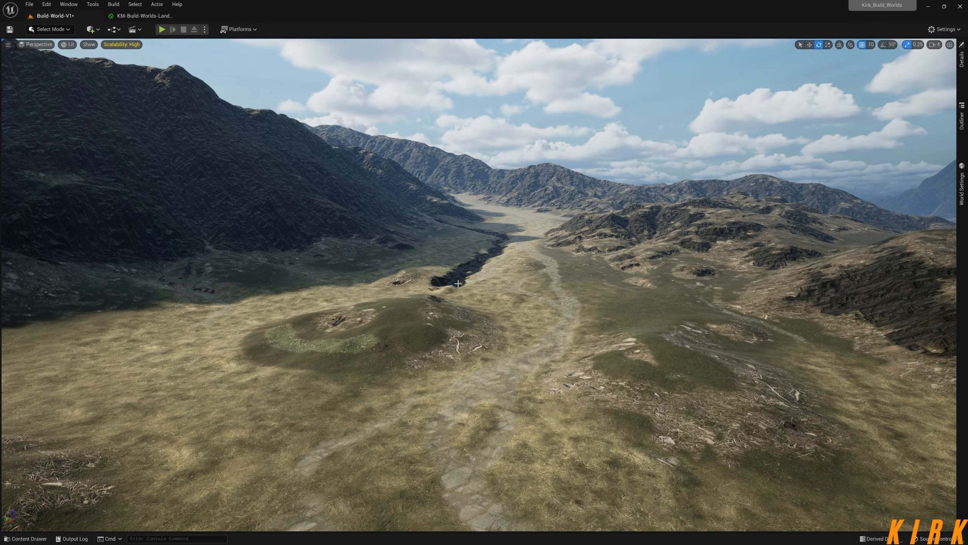
right_drag(457, 283, 616, 297)
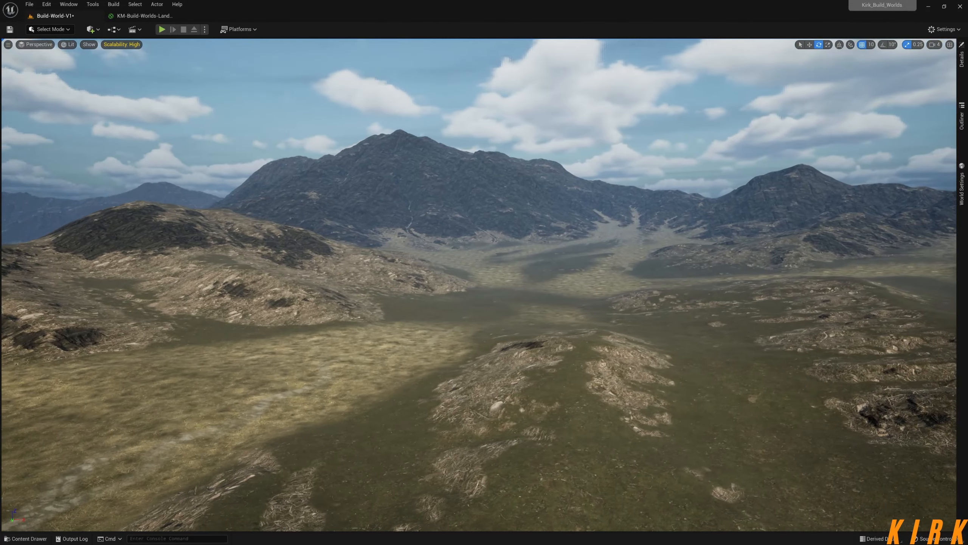
Display the level in the Shader Complexity view mode and examine the landscape's shader cost.
click(70, 45)
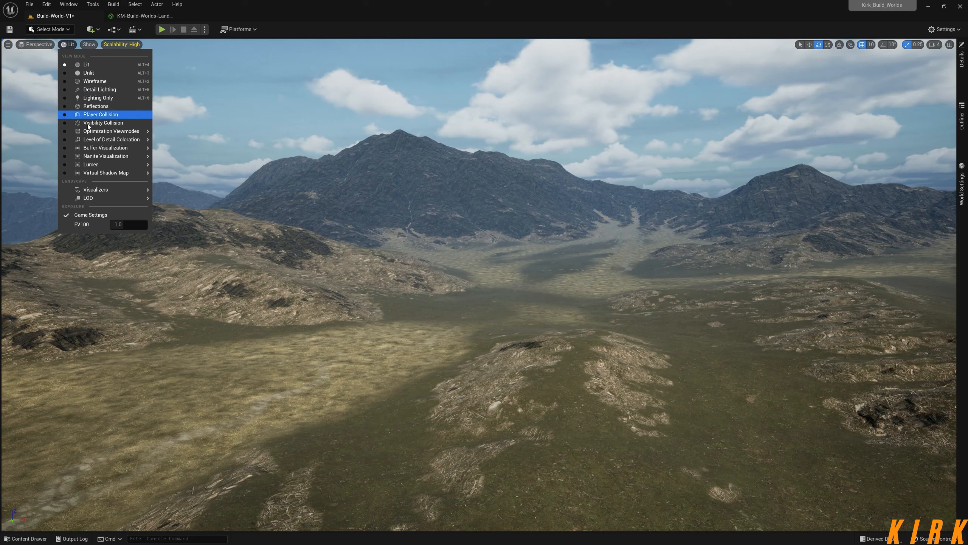
mouse_move(95, 131)
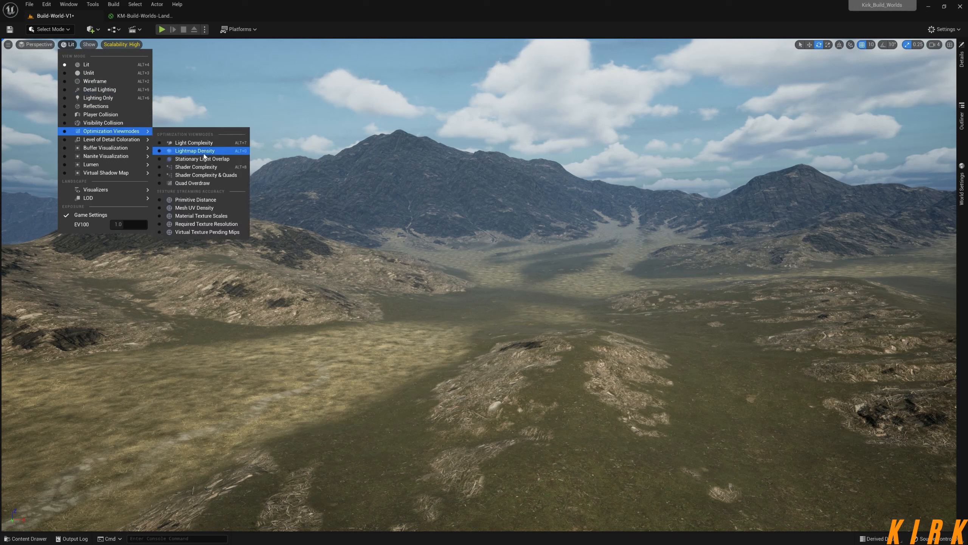
click(200, 168)
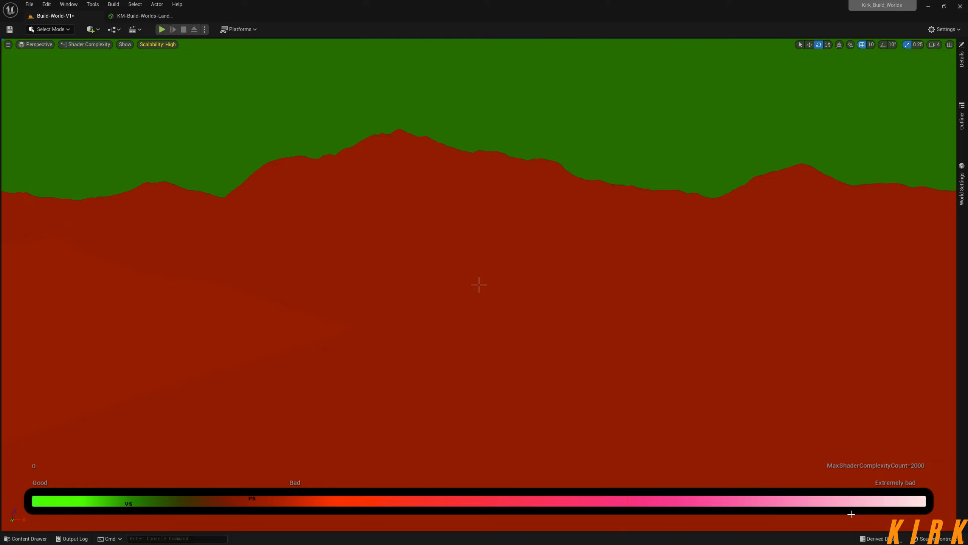
right_drag(781, 415, 655, 373)
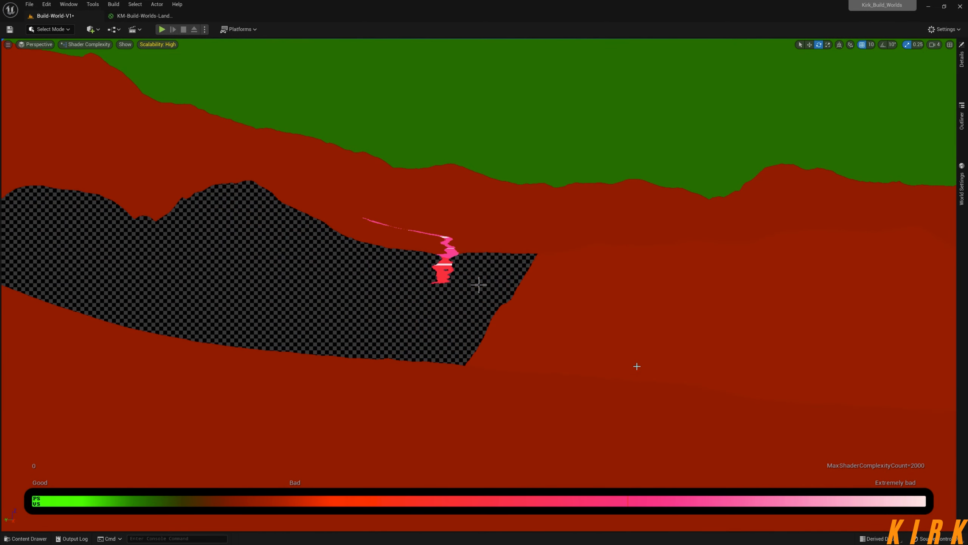
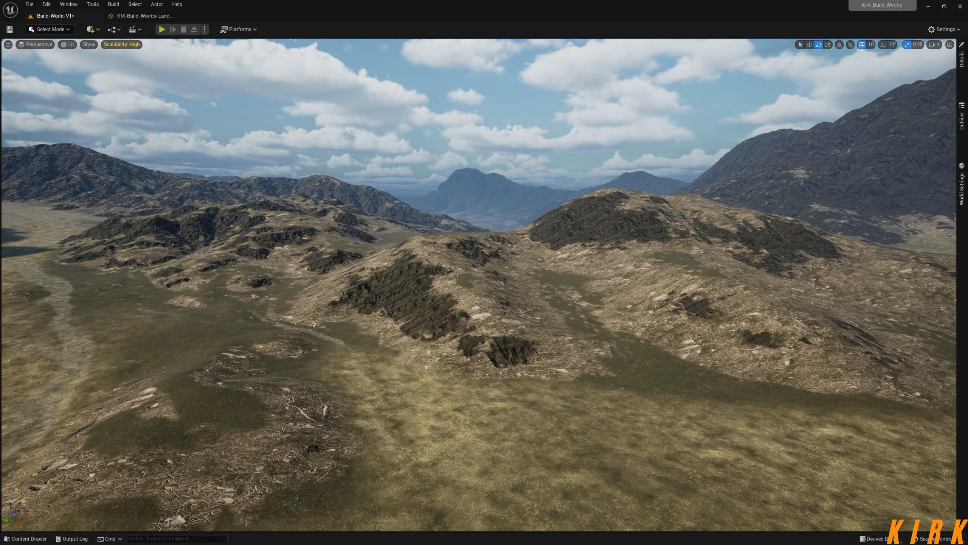
Examine the Height-Flow layer function from the landscape material graph and its nested KM-Layer-Master-Logic function, and close both.
right_drag(479, 284, 534, 291)
right_drag(463, 275, 442, 215)
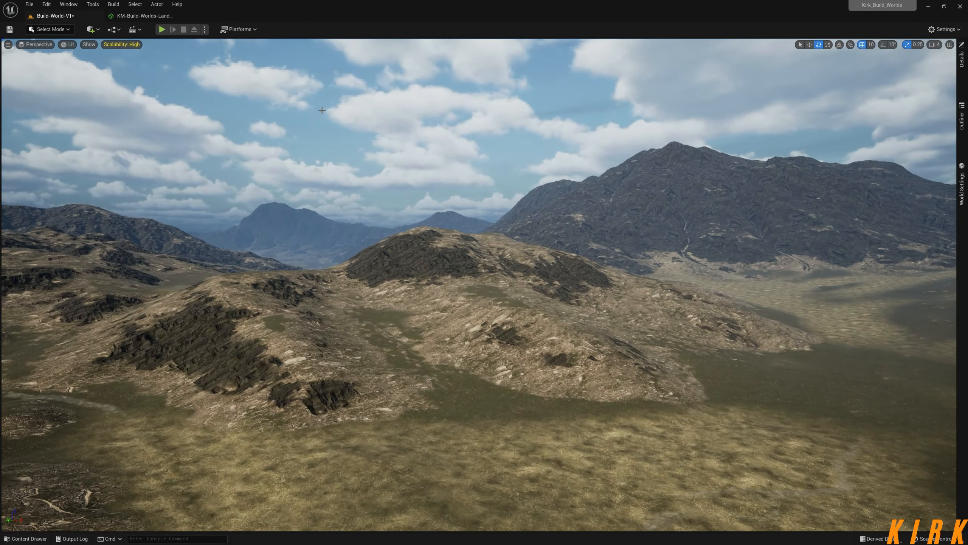
click(131, 17)
right_drag(294, 197, 409, 202)
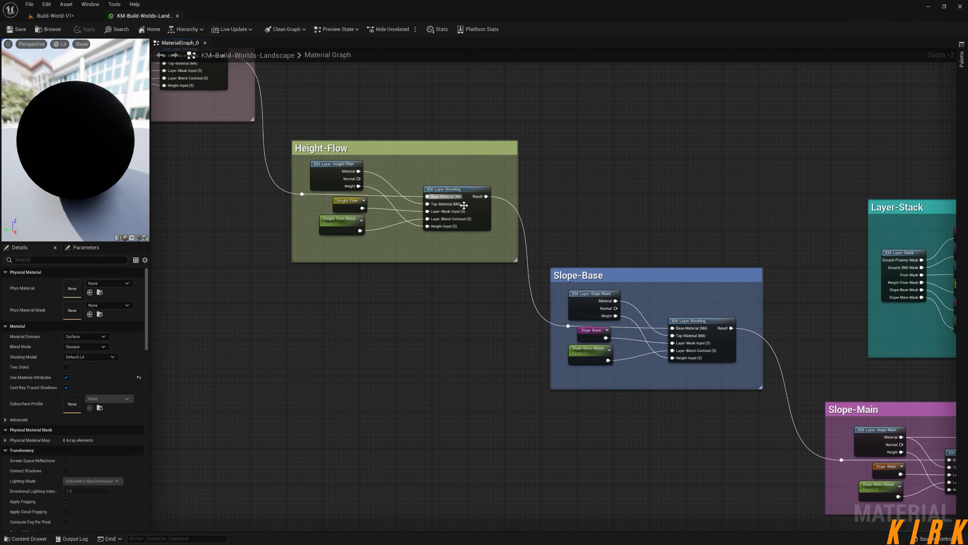
double_click(327, 171)
right_drag(300, 220, 576, 218)
double_click(629, 241)
right_drag(420, 318, 714, 281)
scroll(711, 281, down, 4)
right_drag(543, 317, 718, 331)
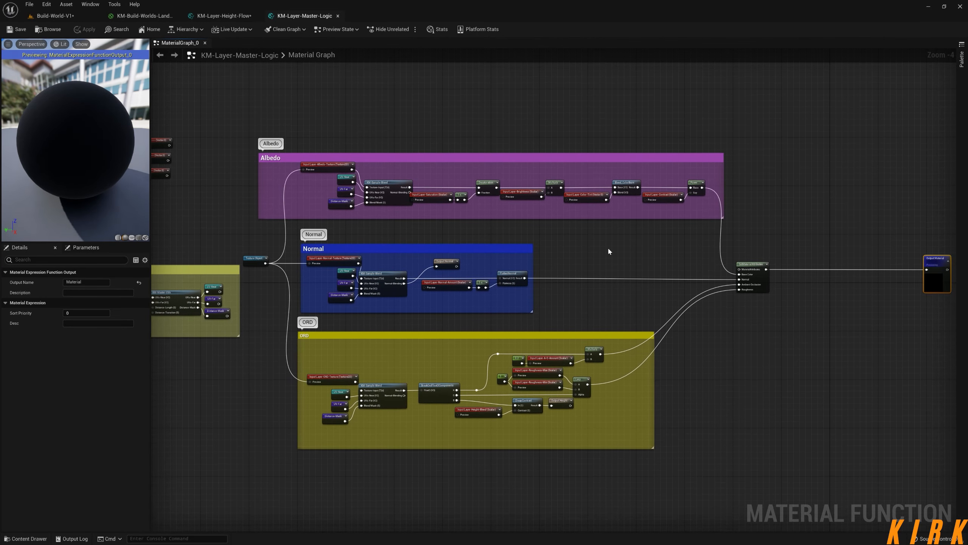
click(338, 15)
click(257, 16)
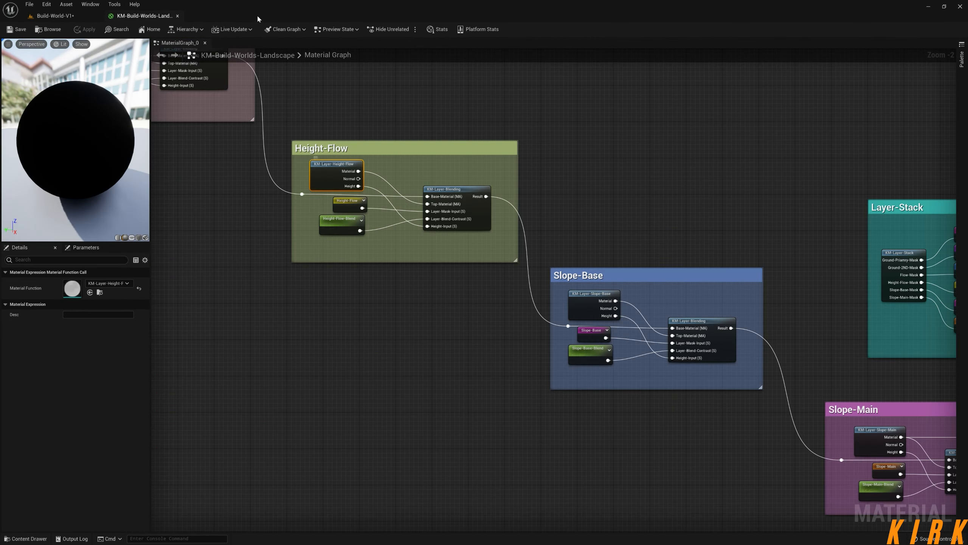
Look over the landscape material graph from the Height-Flow group through the slope layers to the Layer Blend and output nodes.
scroll(678, 230, down, 1)
right_drag(865, 285, 532, 196)
scroll(675, 237, up, 4)
right_drag(662, 256, 576, 243)
drag(579, 225, 350, 348)
click(495, 363)
right_drag(495, 363, 543, 286)
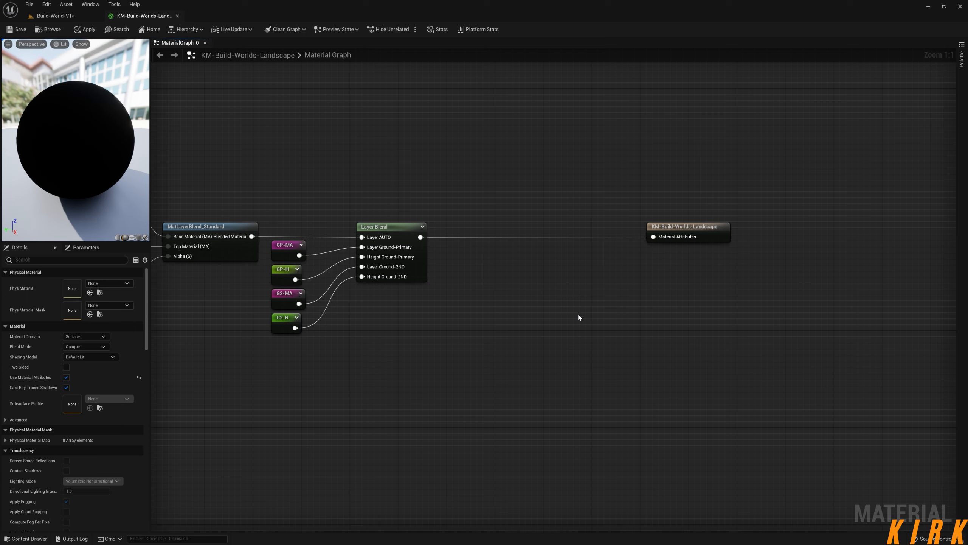
right_drag(396, 319, 542, 322)
scroll(681, 332, down, 2)
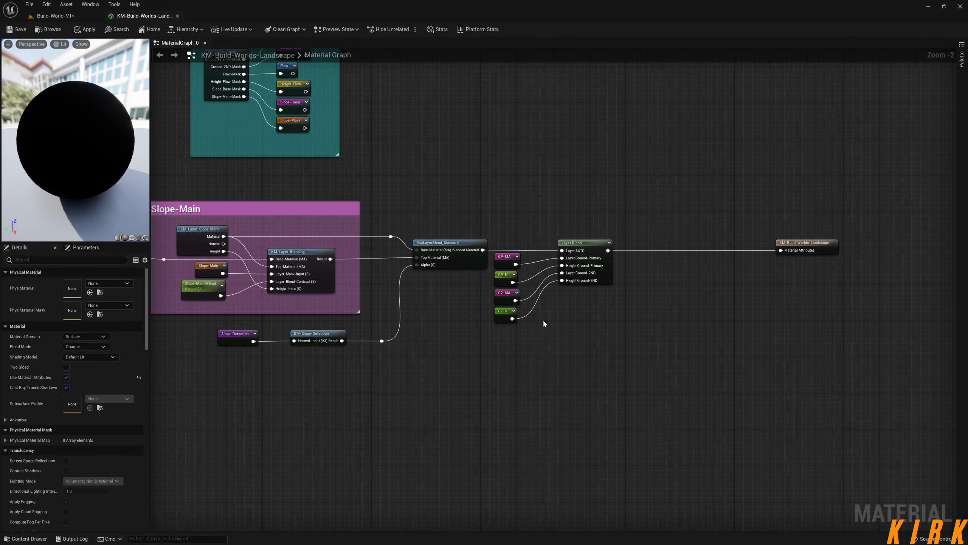
right_drag(661, 385, 484, 367)
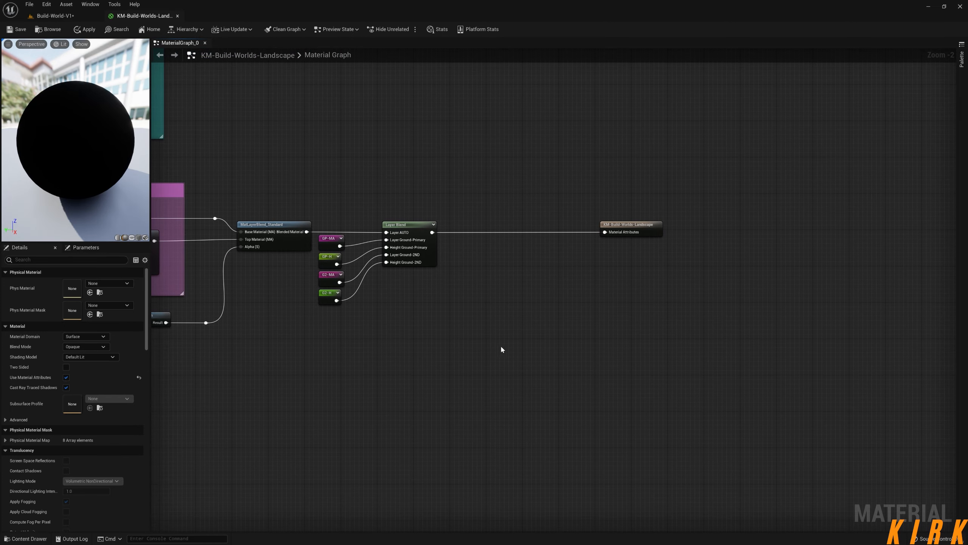
Move the KM-Build-Worlds-Landscape output node farther away from the Layer Blend node.
drag(617, 225, 734, 226)
right_drag(510, 317, 575, 323)
right_drag(661, 326, 738, 363)
Switch to the Build-World-V1 level and display it in the Shader Complexity view mode to examine the landscape's cost.
click(55, 16)
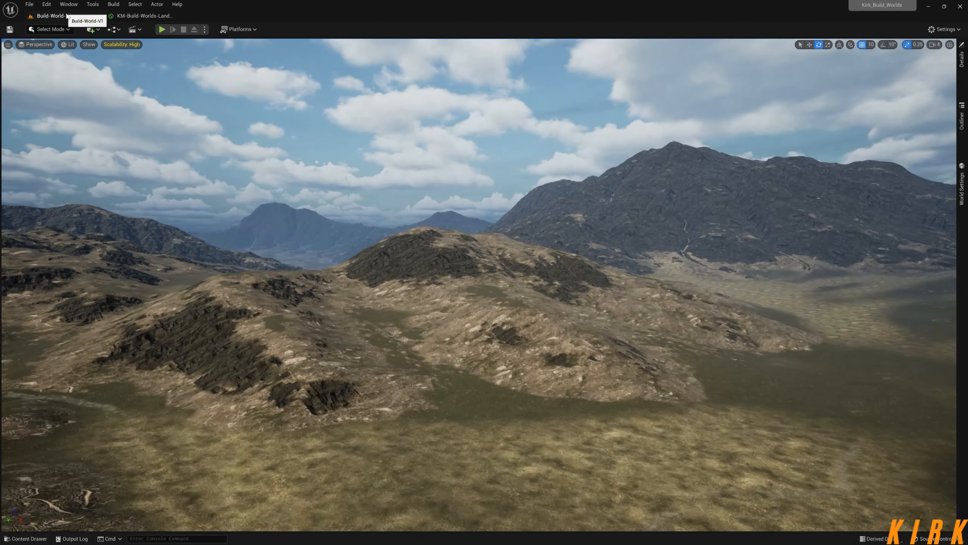
click(89, 45)
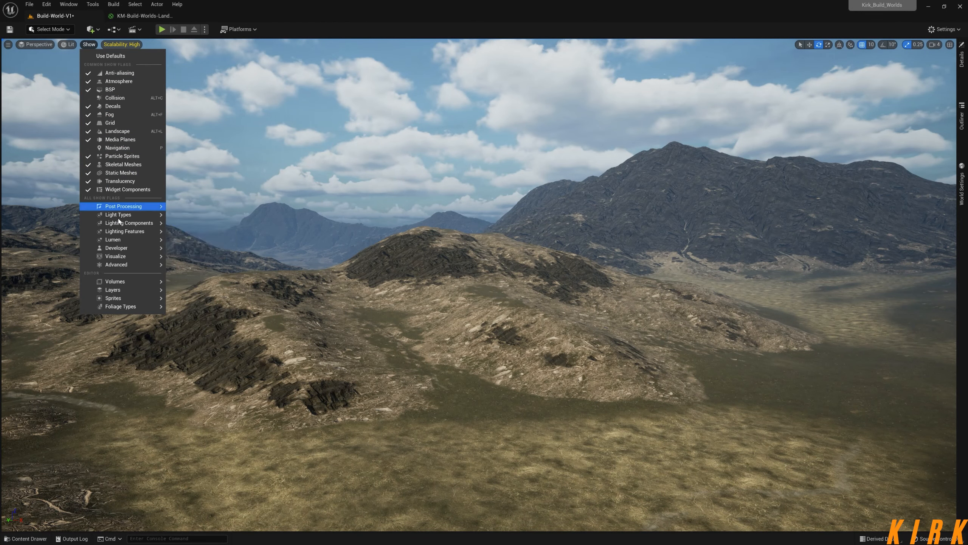
click(70, 45)
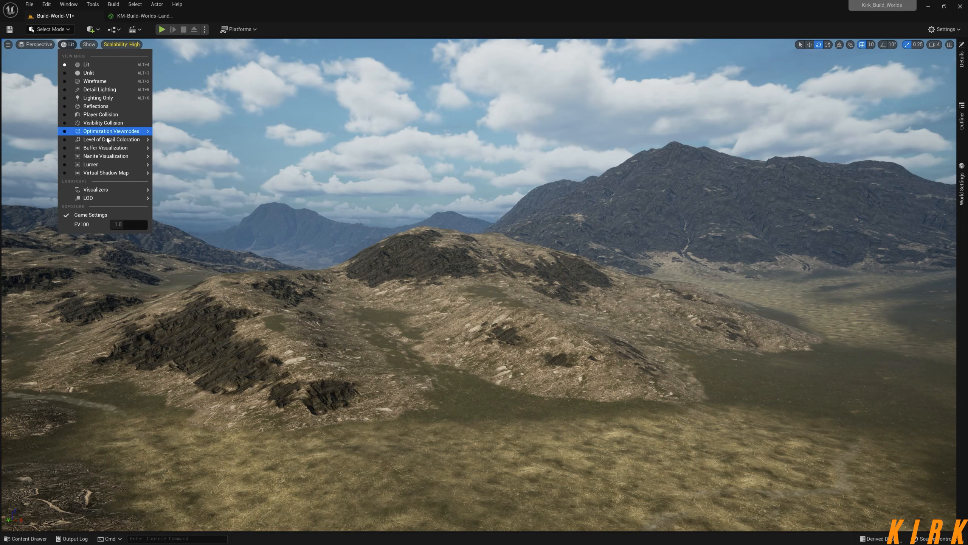
mouse_move(114, 132)
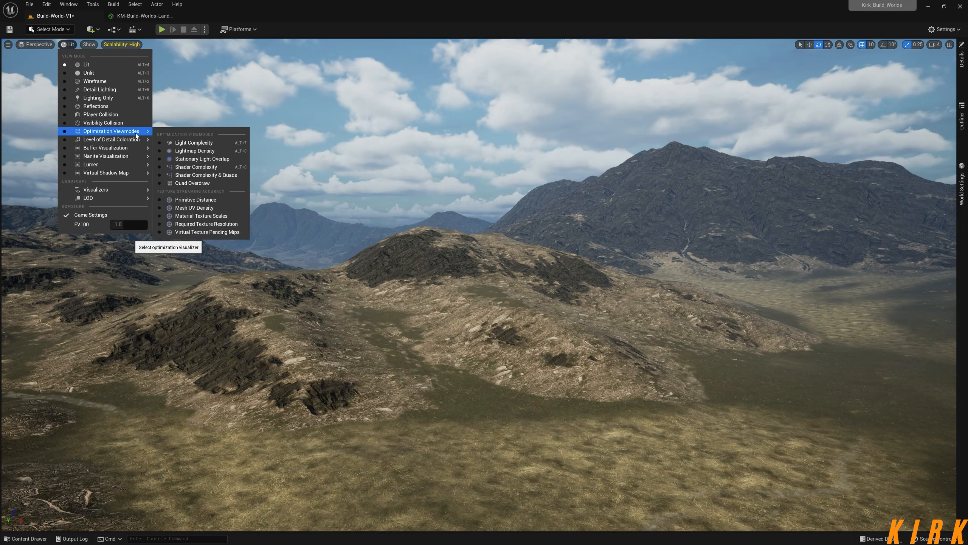
click(195, 167)
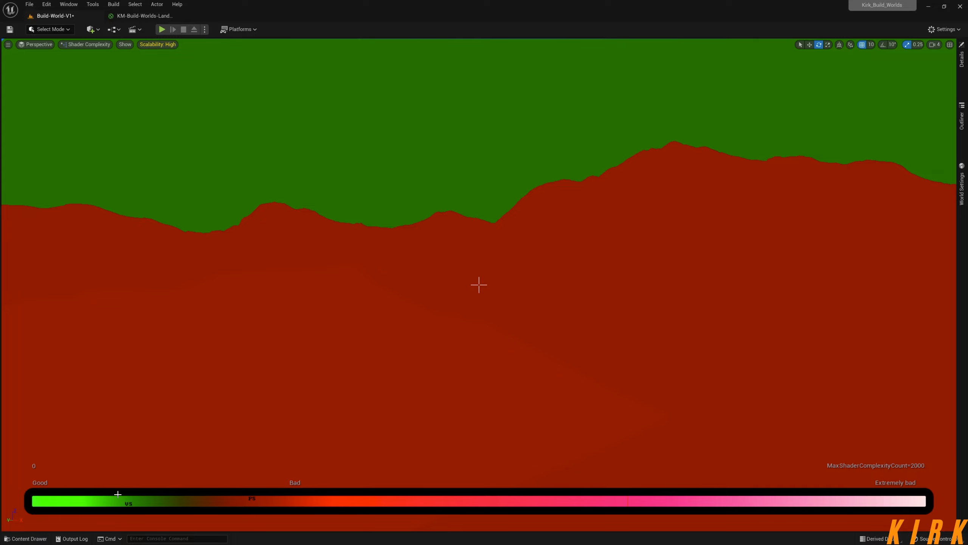
Glance at the landscape material graph and return the level viewport to the Lit view mode.
click(145, 15)
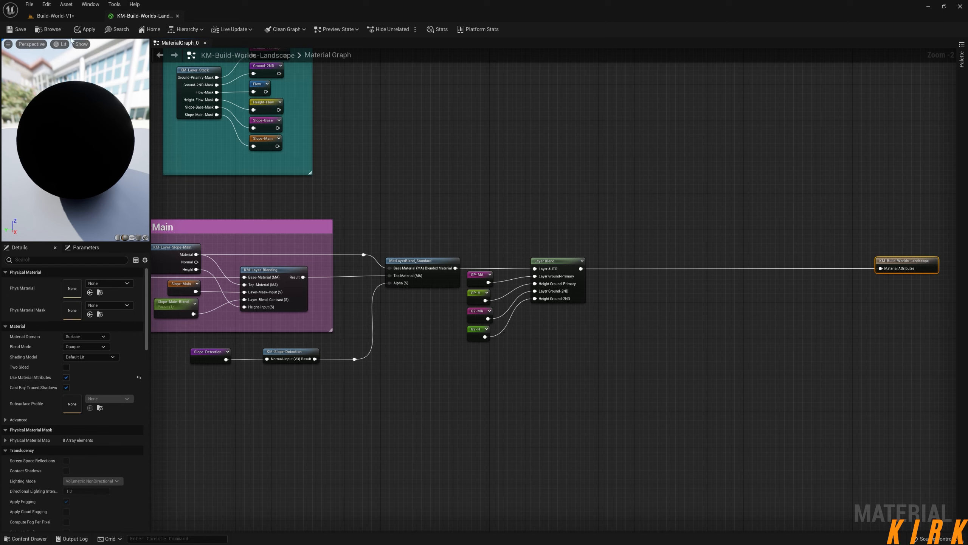
click(66, 16)
click(88, 44)
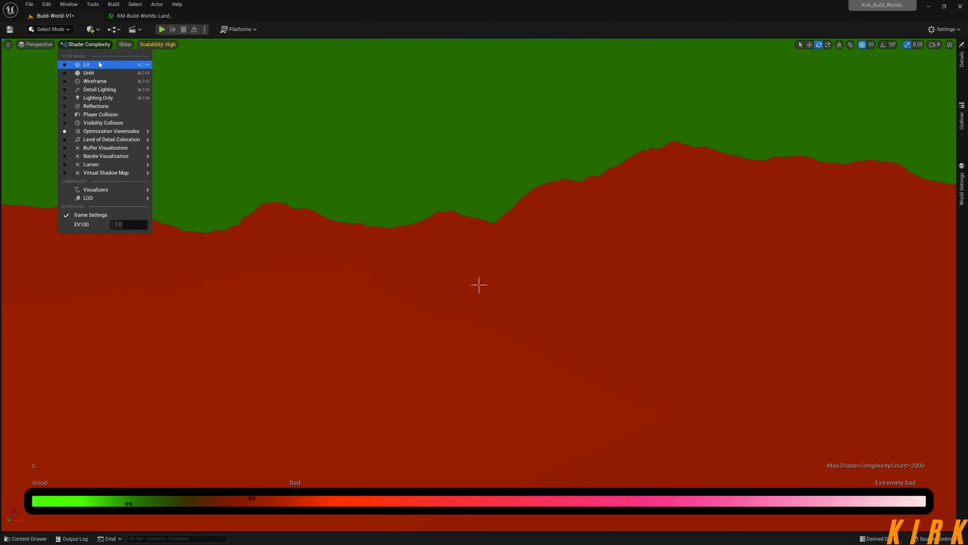
click(100, 65)
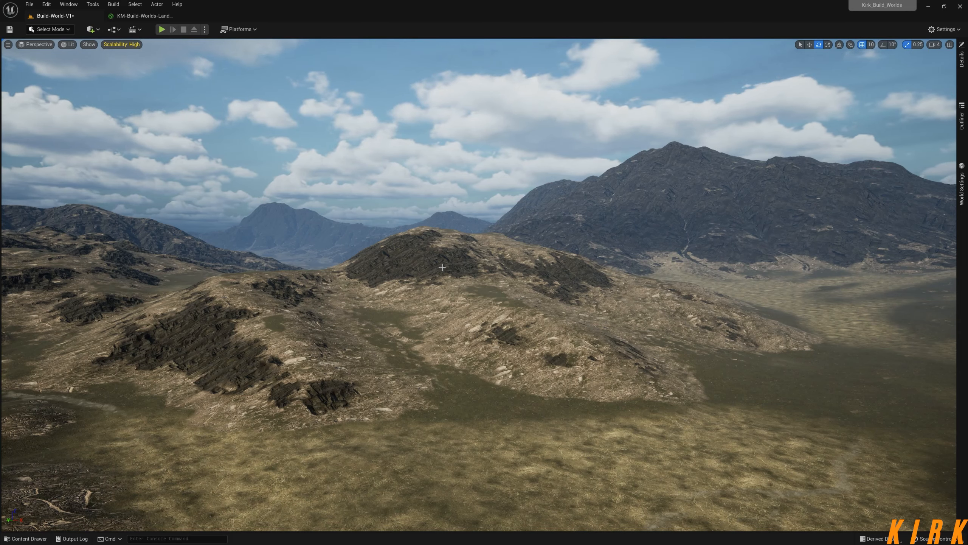
Open the material instance assigned to the landscape, examine its Slope-Main and Slope-Base parameter overrides, and close it.
right_drag(487, 360, 525, 385)
key(w)
mouse_move(482, 342)
right_down()
mouse_move(521, 346)
mouse_move(483, 341)
right_up()
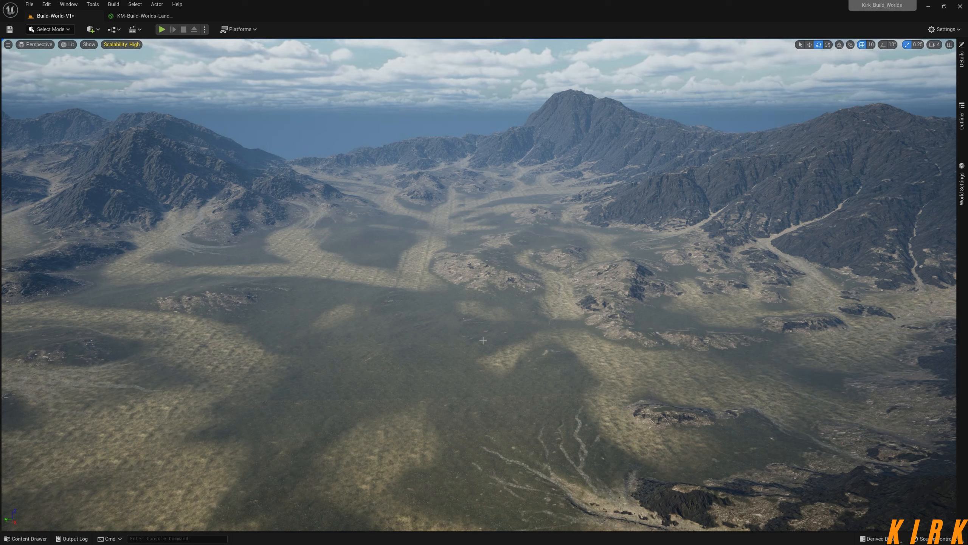
click(961, 69)
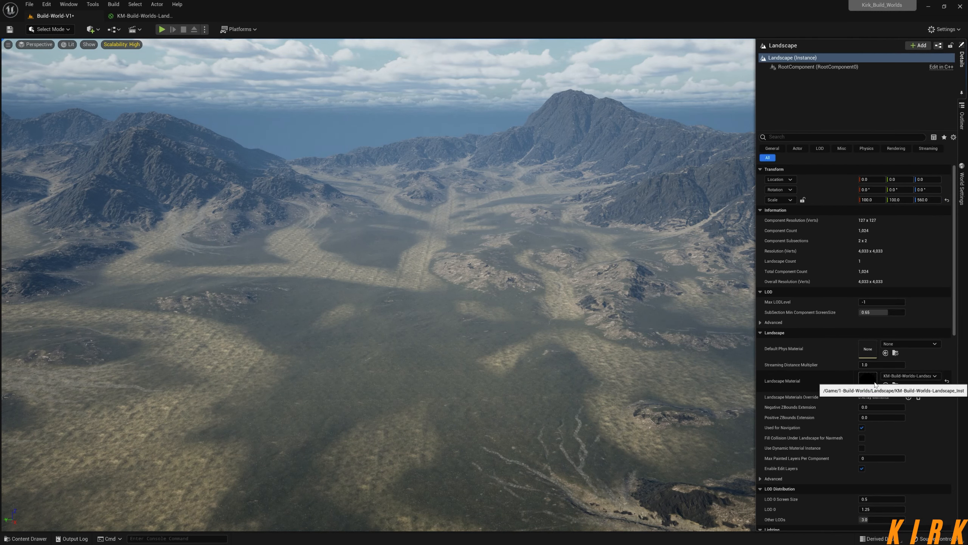
double_click(872, 381)
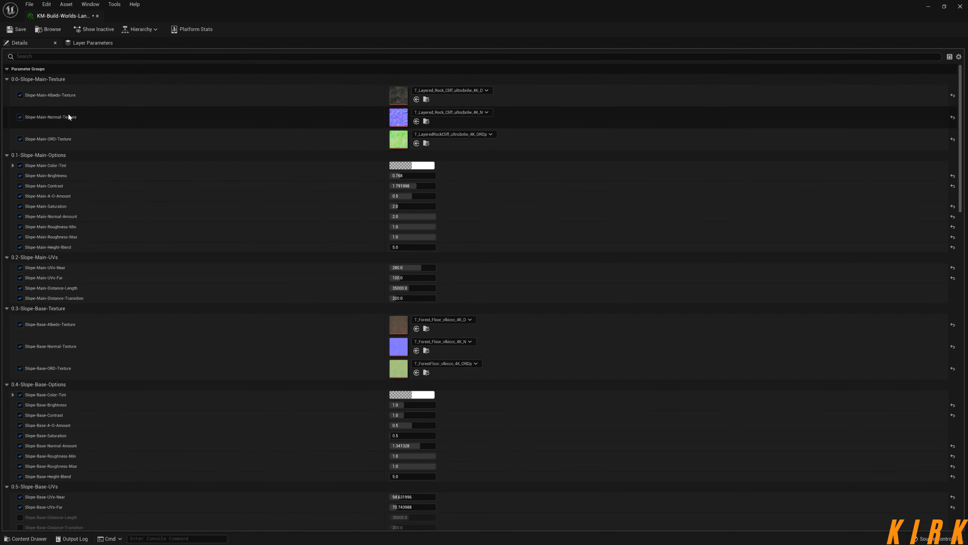
click(20, 95)
click(20, 95)
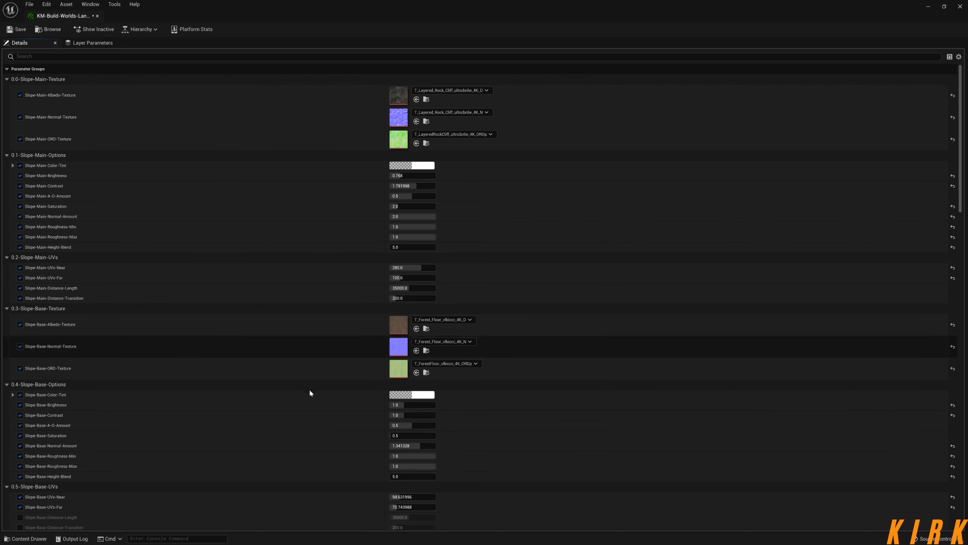
click(97, 16)
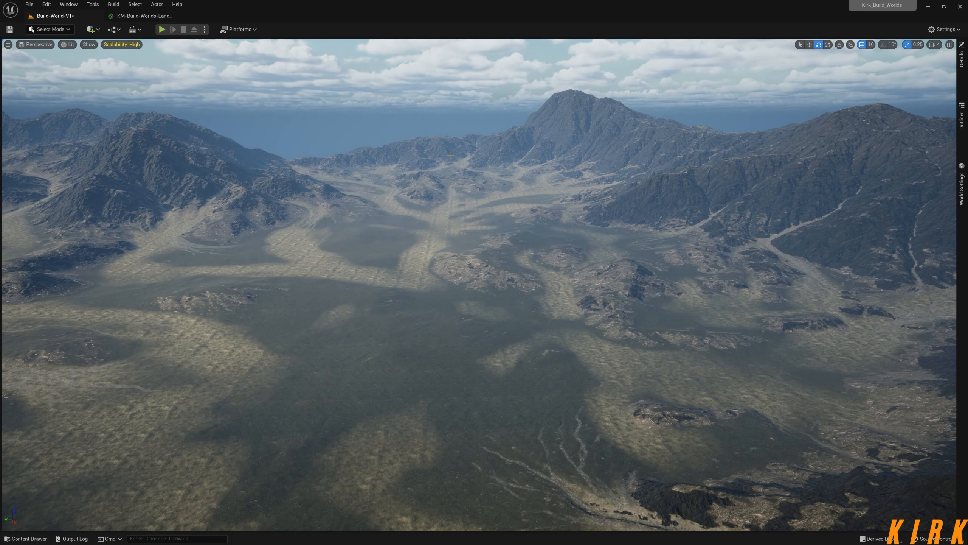
Reopen the landscape's material instance, review its parameter groups down to Landscape-Blending and Slope-Detection, and close it.
right_drag(271, 152, 308, 182)
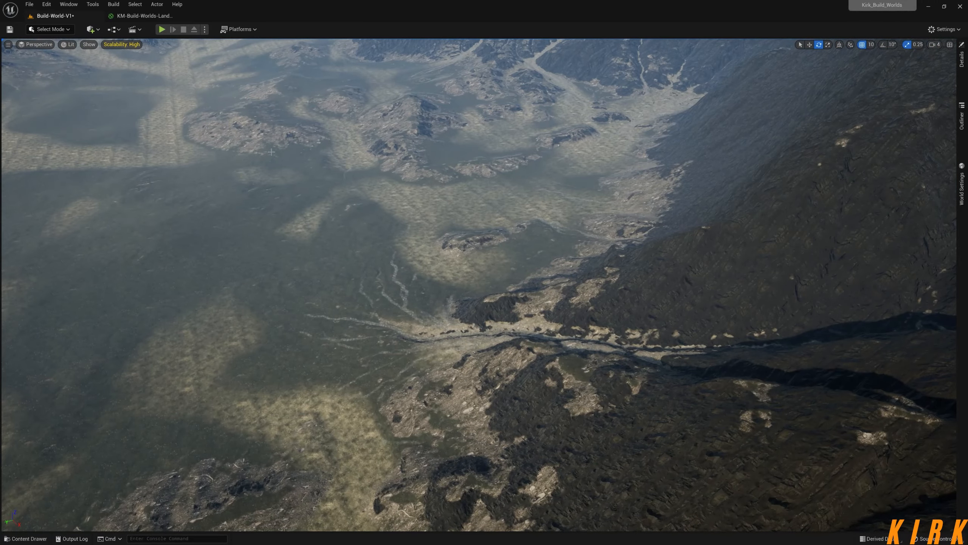
click(136, 17)
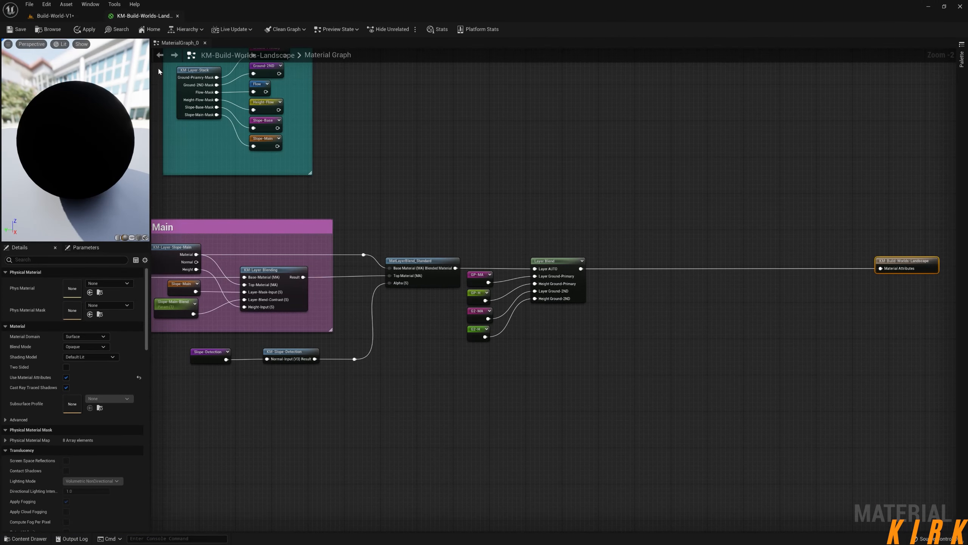
click(55, 15)
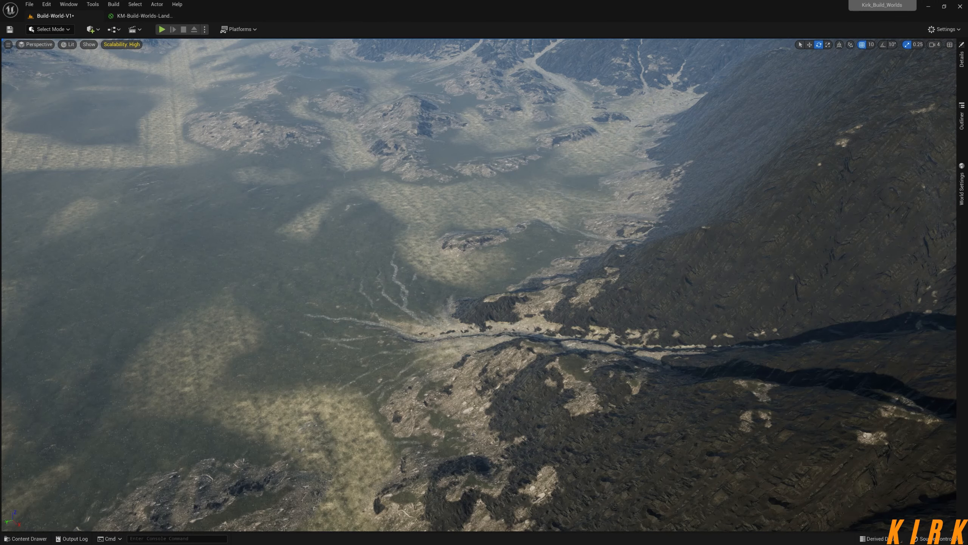
click(962, 57)
double_click(868, 380)
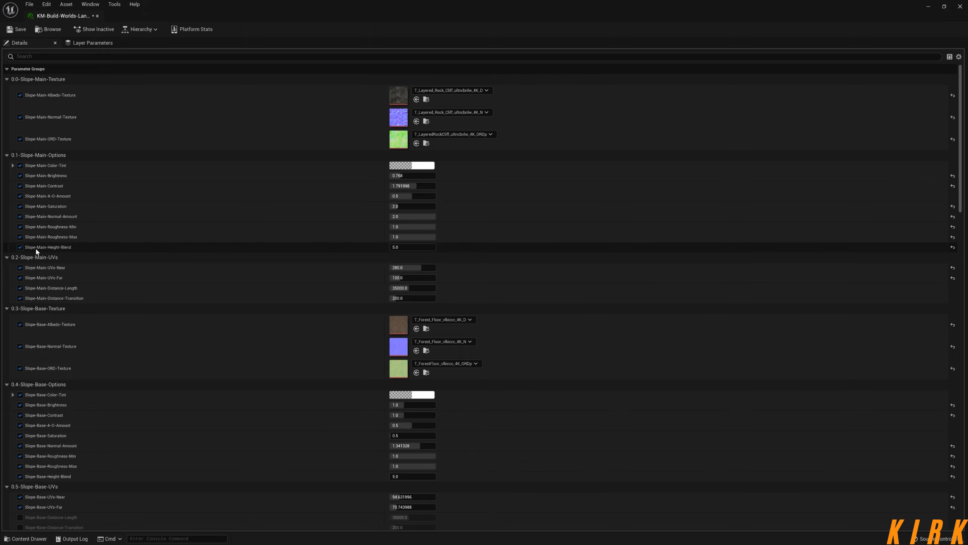
scroll(943, 272, down, 15)
scroll(945, 412, down, 3)
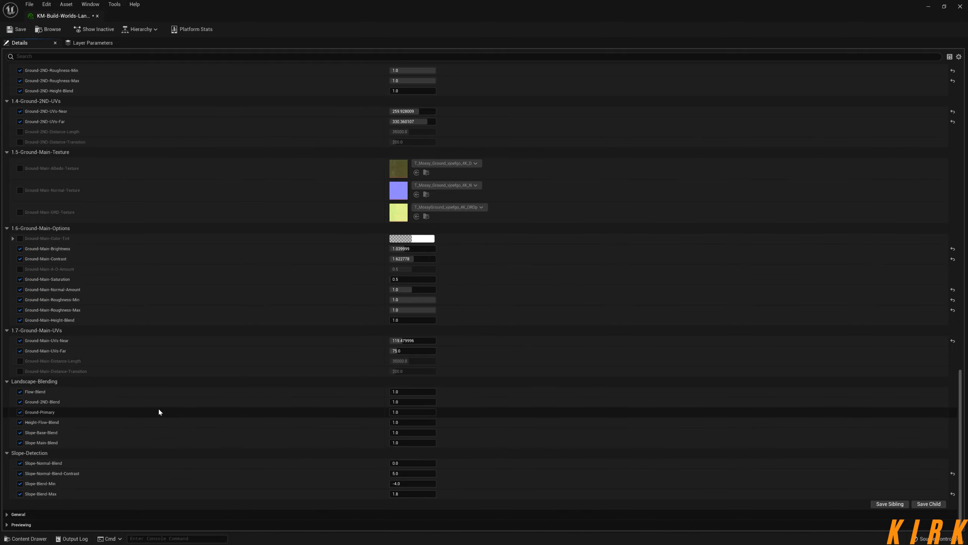
click(98, 16)
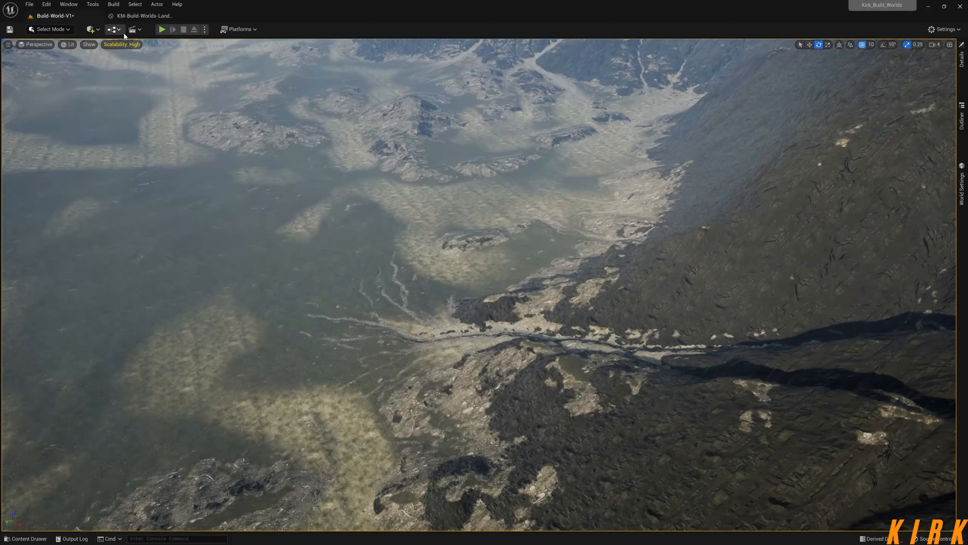